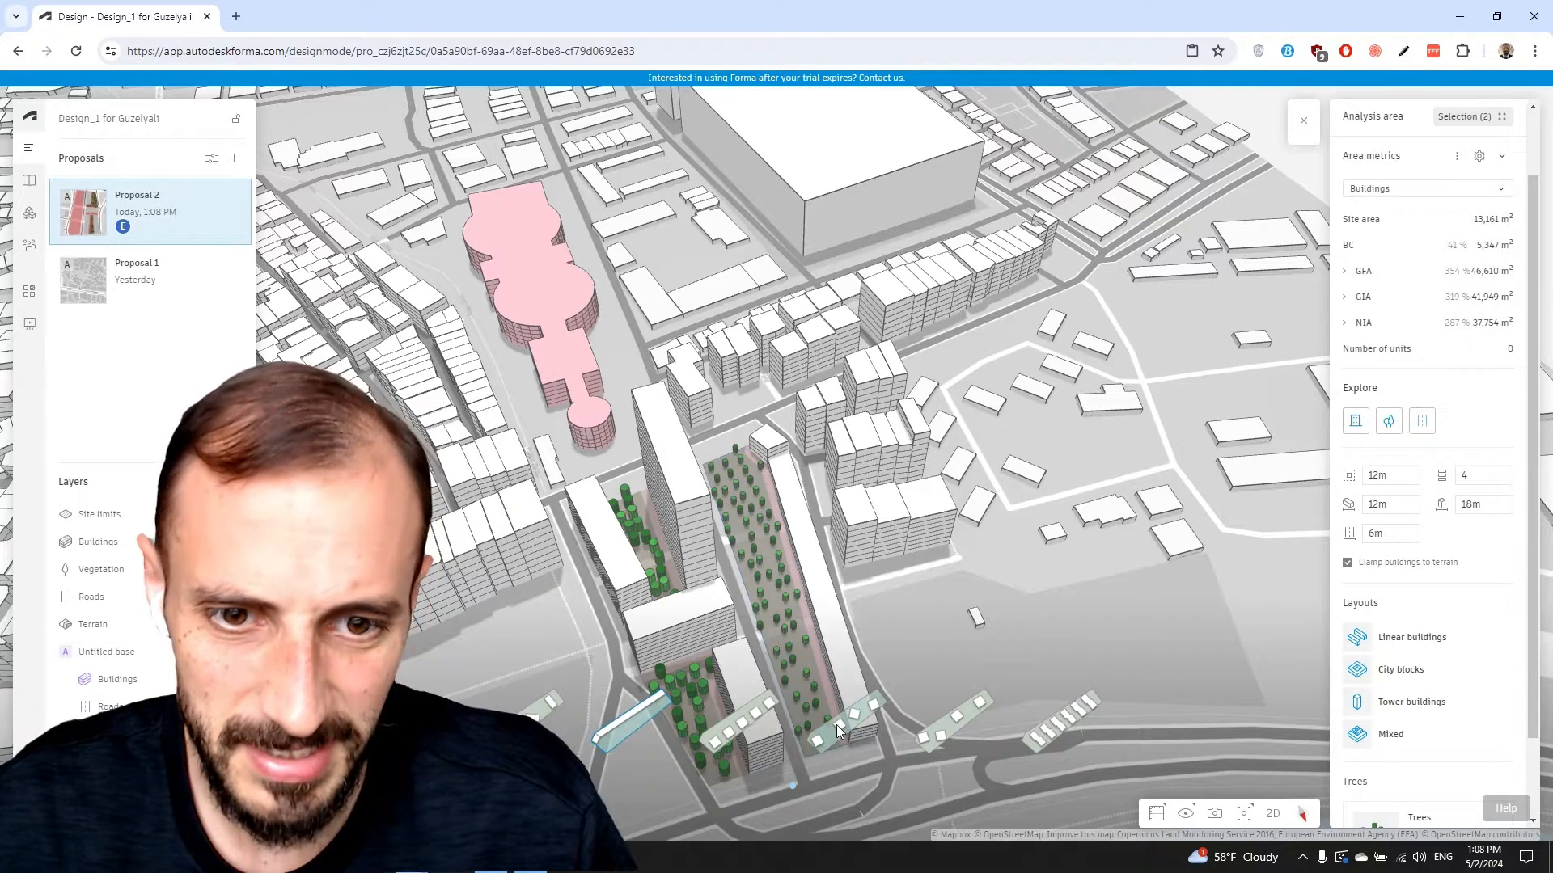
# Generate a City blocks layout, choose its last variant, and orbit to inspect the buildings
pyautogui.click(727, 716)
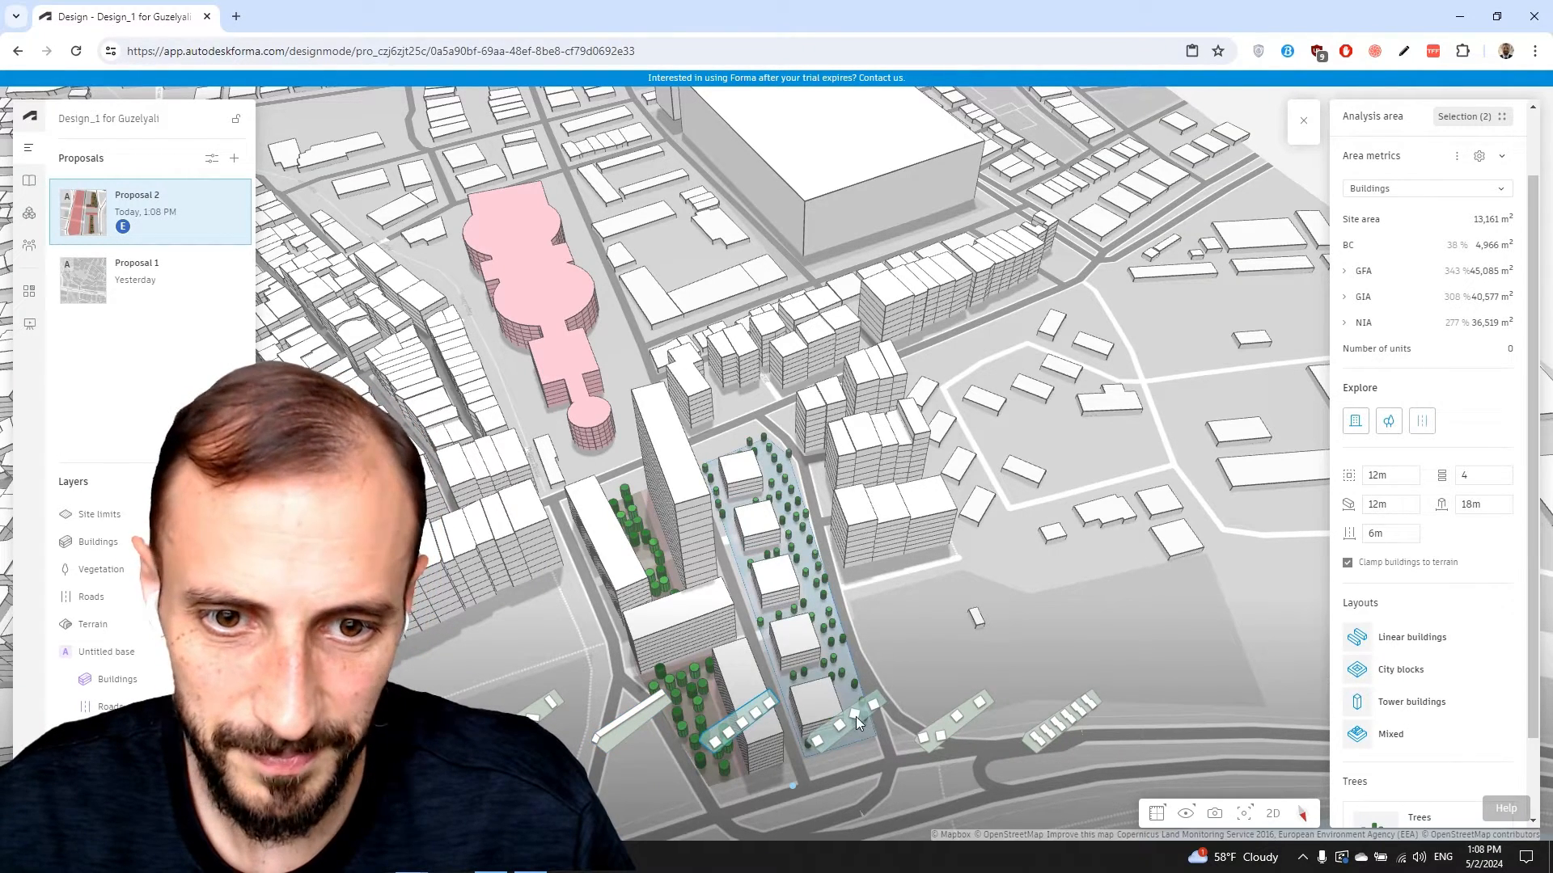
pyautogui.click(1050, 723)
pyautogui.moveTo(960, 639); pyautogui.dragTo(899, 537, button='right')
pyautogui.scroll(5, 942, 528)
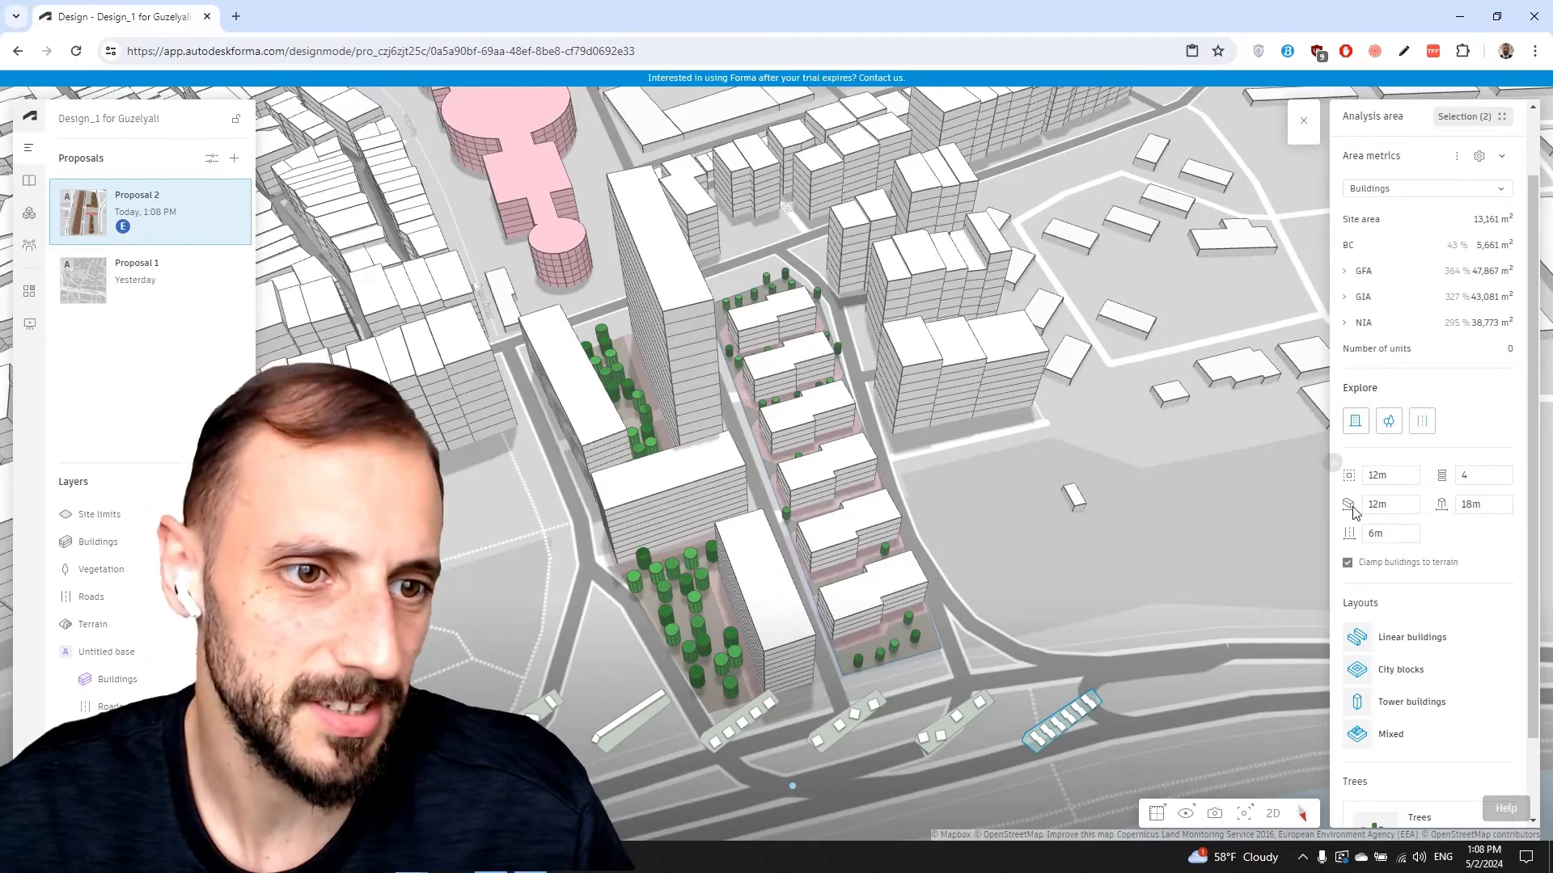
pyautogui.scroll(-2, 1403, 720)
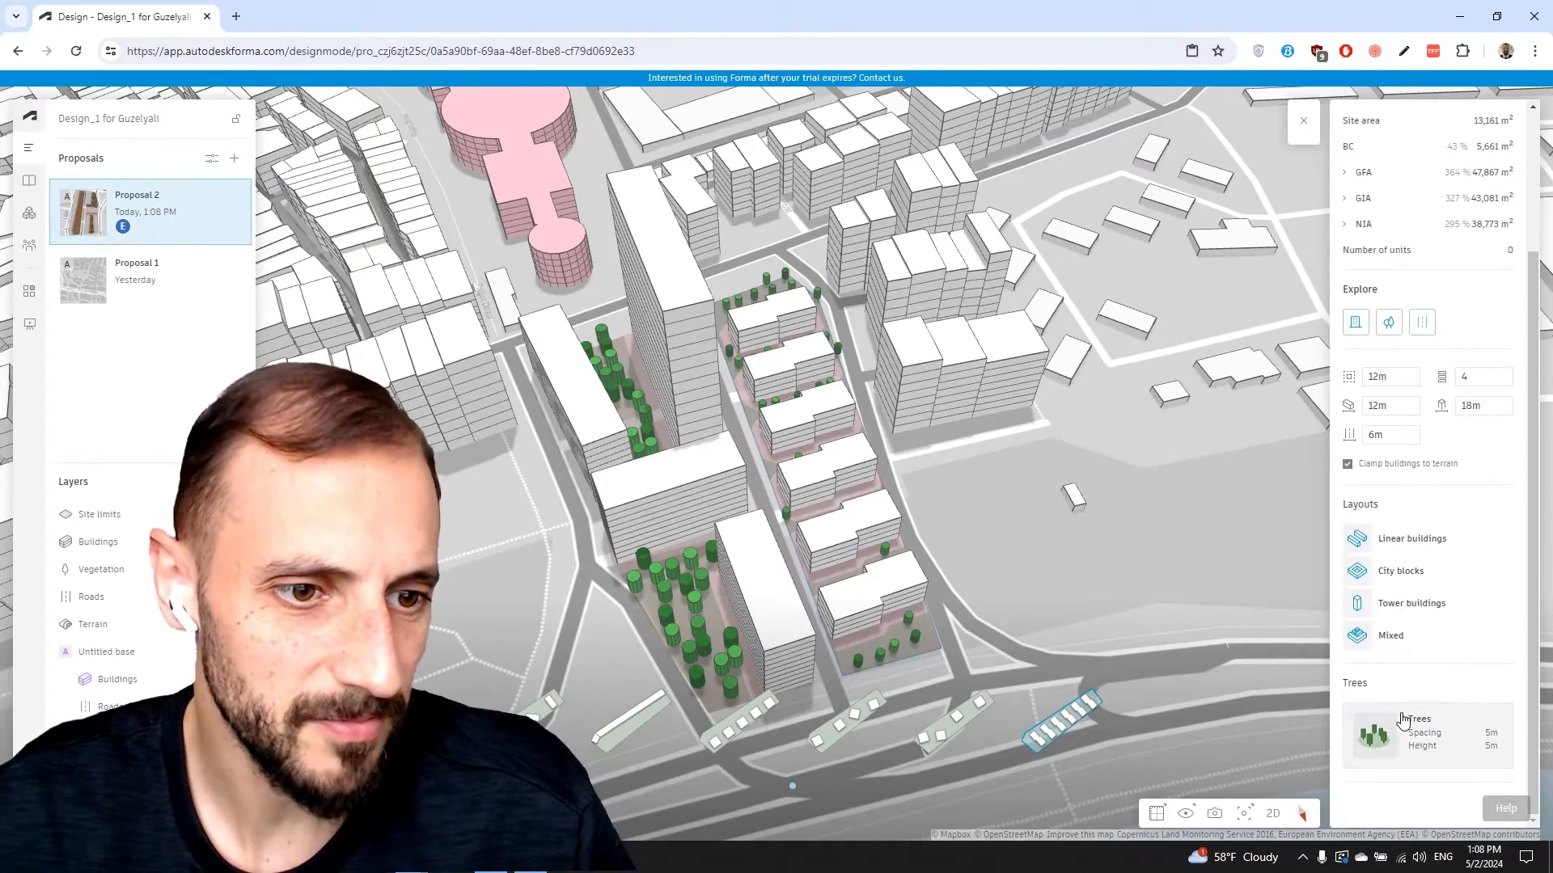
pyautogui.moveTo(1051, 641); pyautogui.dragTo(1004, 646, button='right')
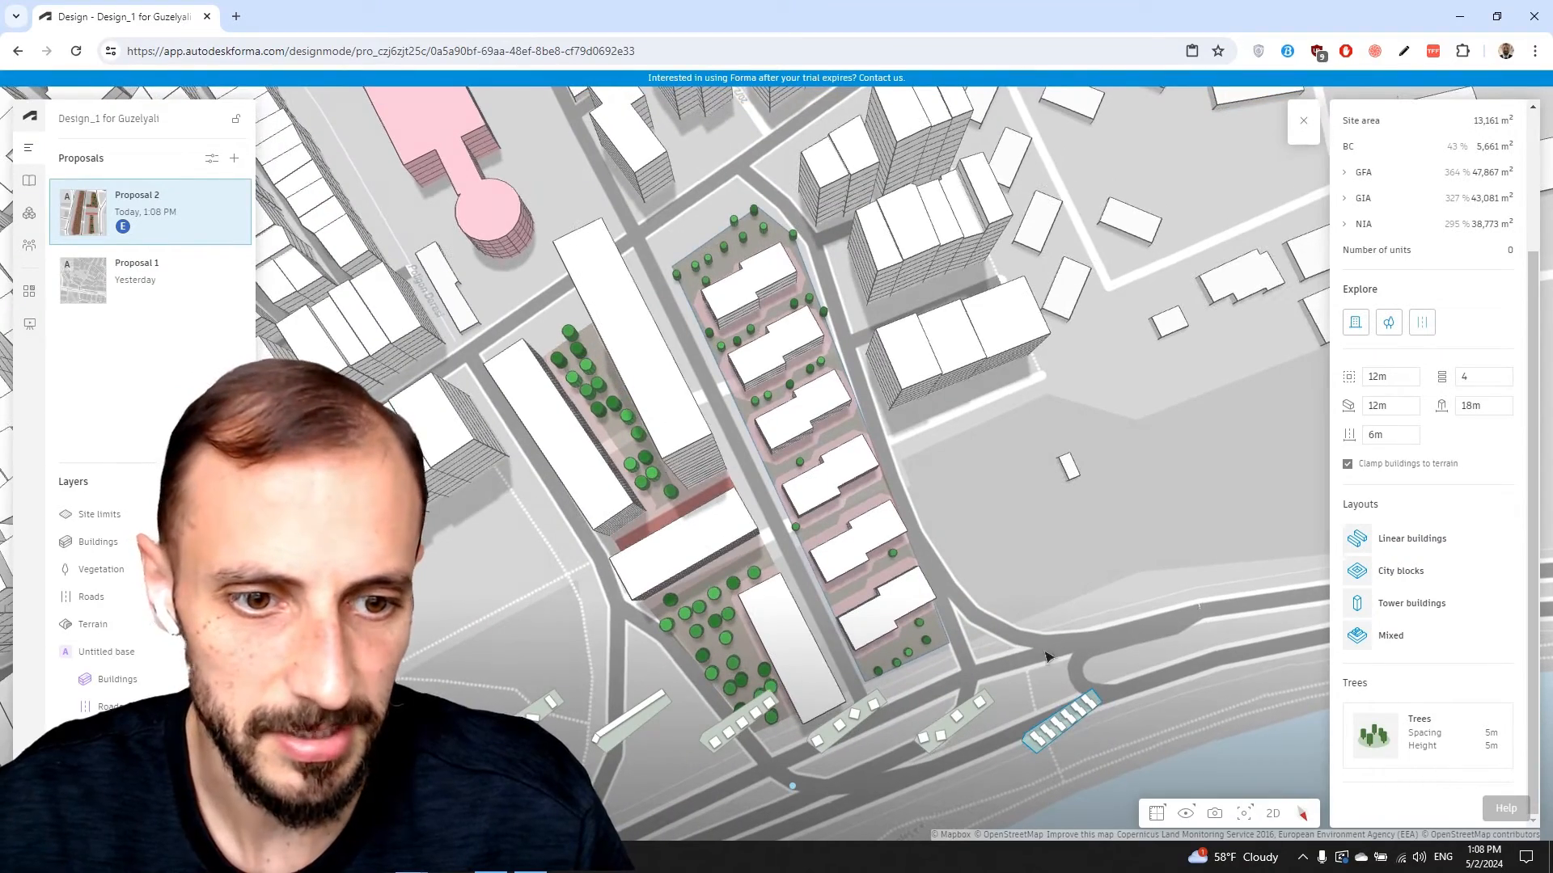
pyautogui.moveTo(777, 294); pyautogui.dragTo(766, 282, button='right')
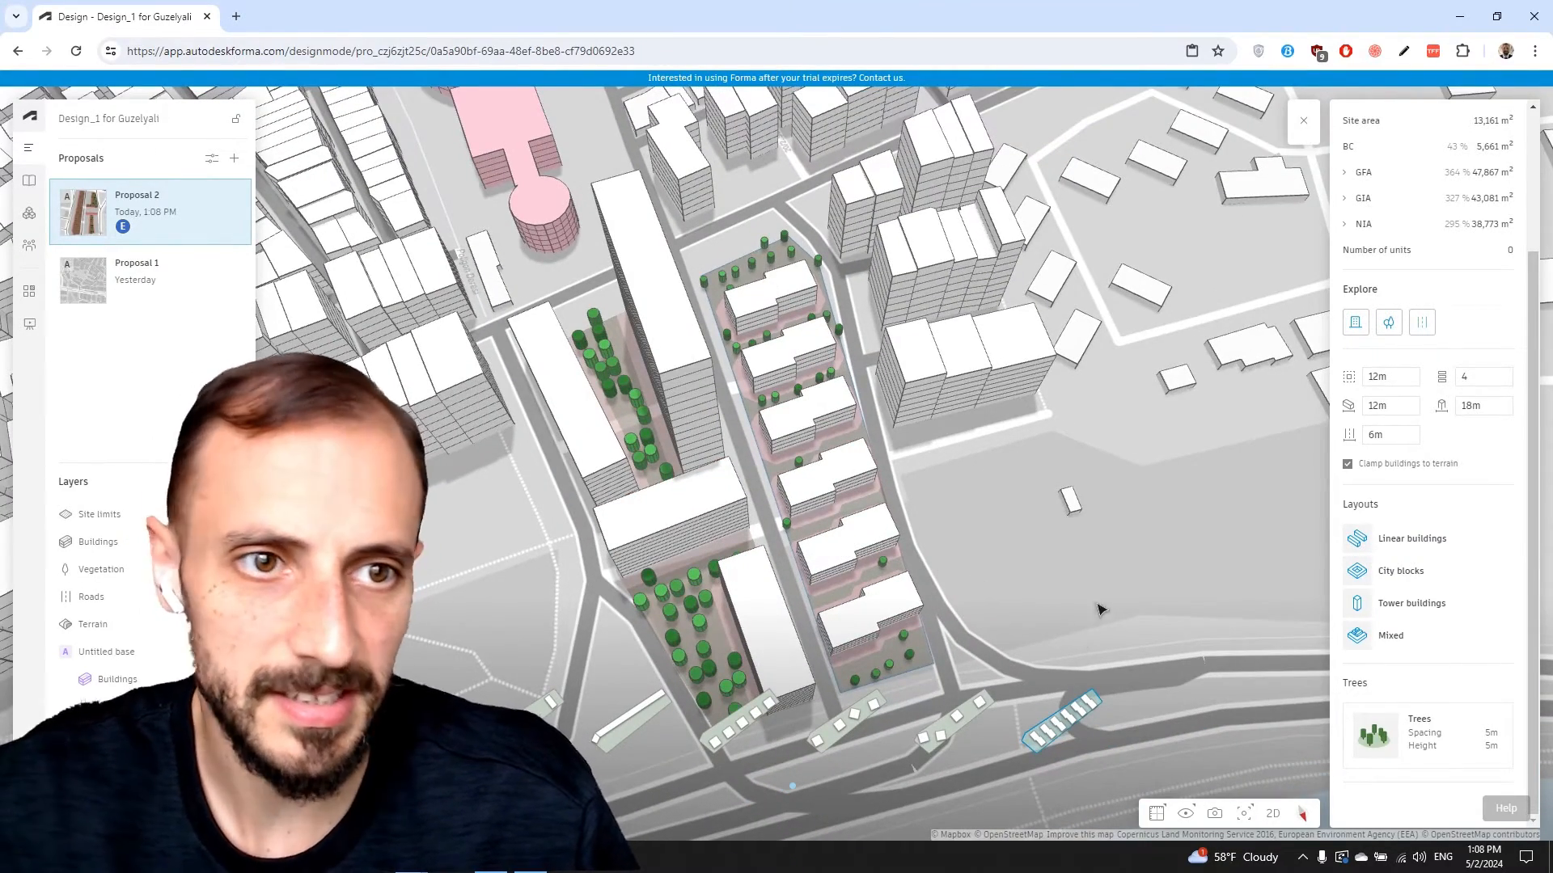
pyautogui.moveTo(1098, 608); pyautogui.dragTo(1077, 567, button='right')
# Commit the generated layout and select all six block buildings in the strip
pyautogui.click(987, 608)
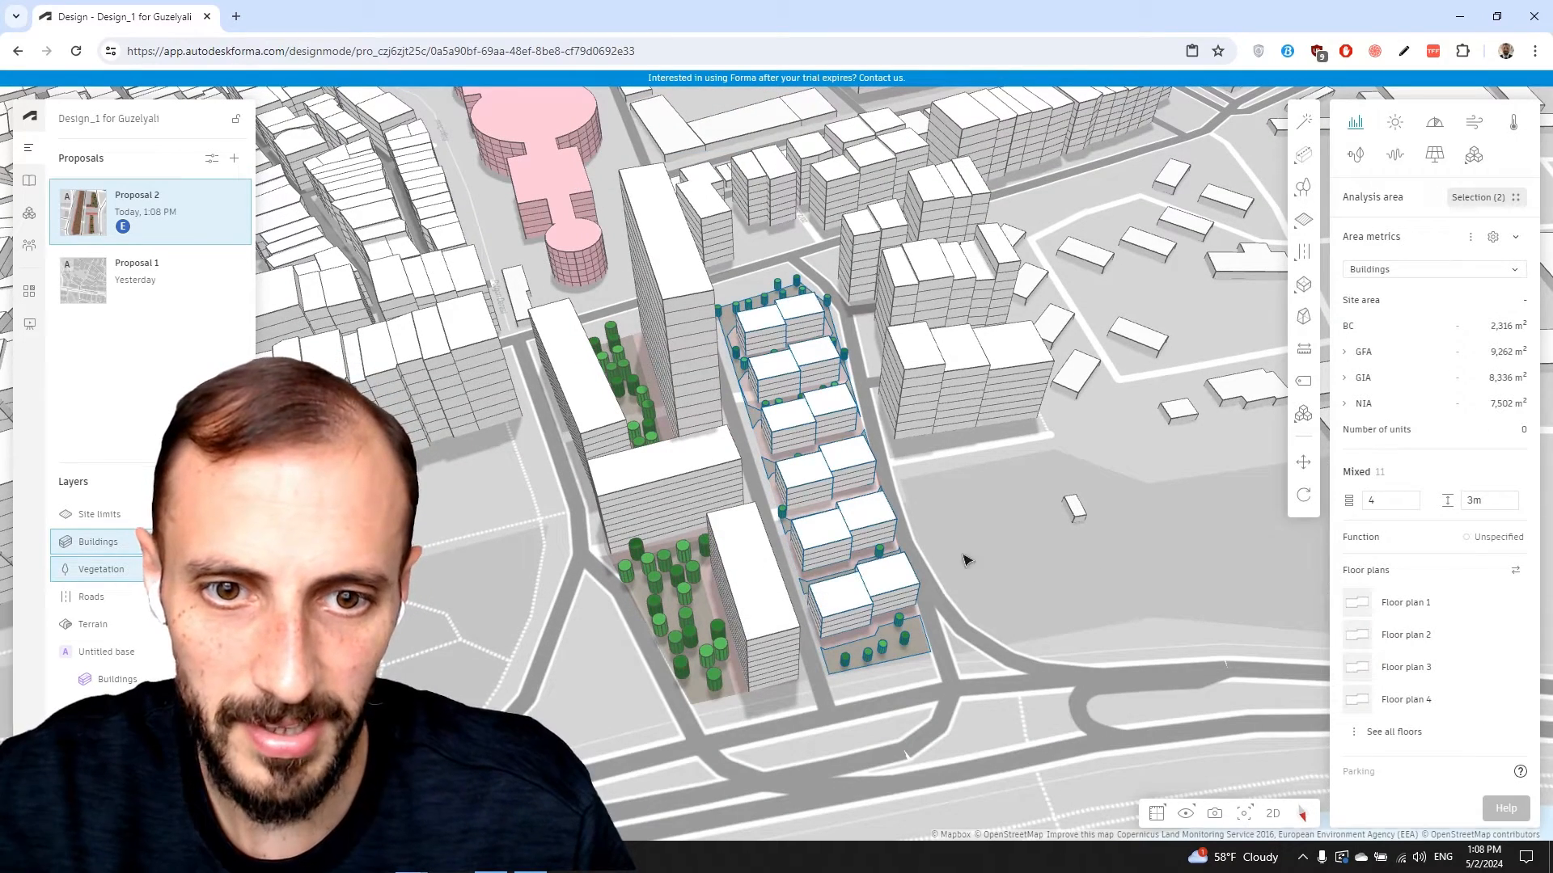
pyautogui.click(782, 374)
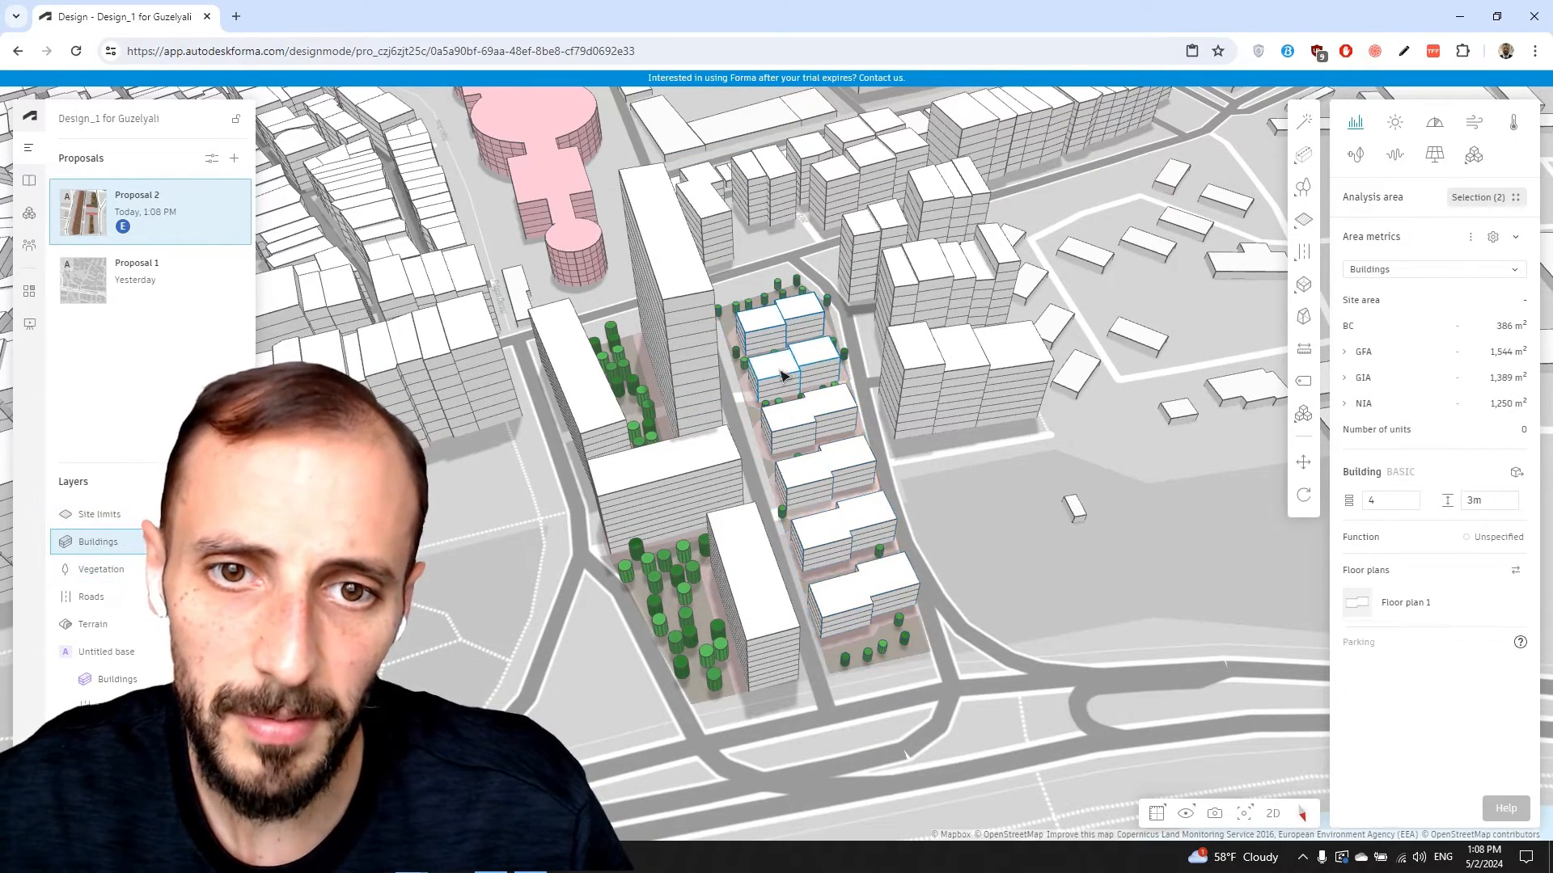
pyautogui.keyDown('shift'); pyautogui.click(783, 379); pyautogui.keyUp('shift')
pyautogui.keyDown('shift'); pyautogui.click(808, 408); pyautogui.keyUp('shift')
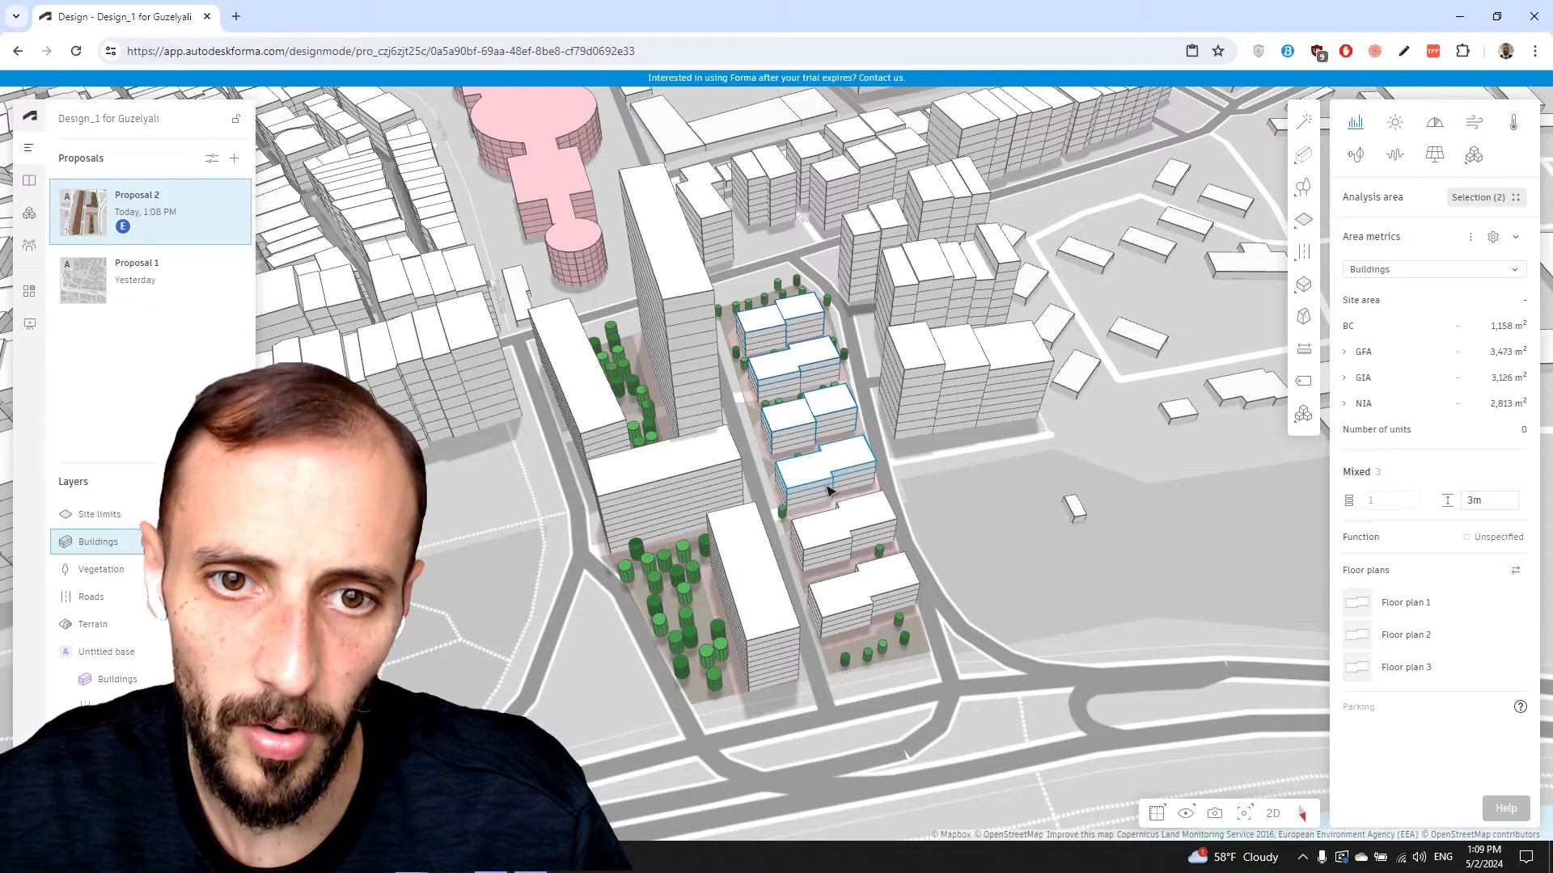
pyautogui.keyDown('shift'); pyautogui.click(825, 487); pyautogui.keyUp('shift')
pyautogui.keyDown('shift'); pyautogui.click(831, 531); pyautogui.keyUp('shift')
pyautogui.keyDown('shift'); pyautogui.click(869, 581); pyautogui.keyUp('shift')
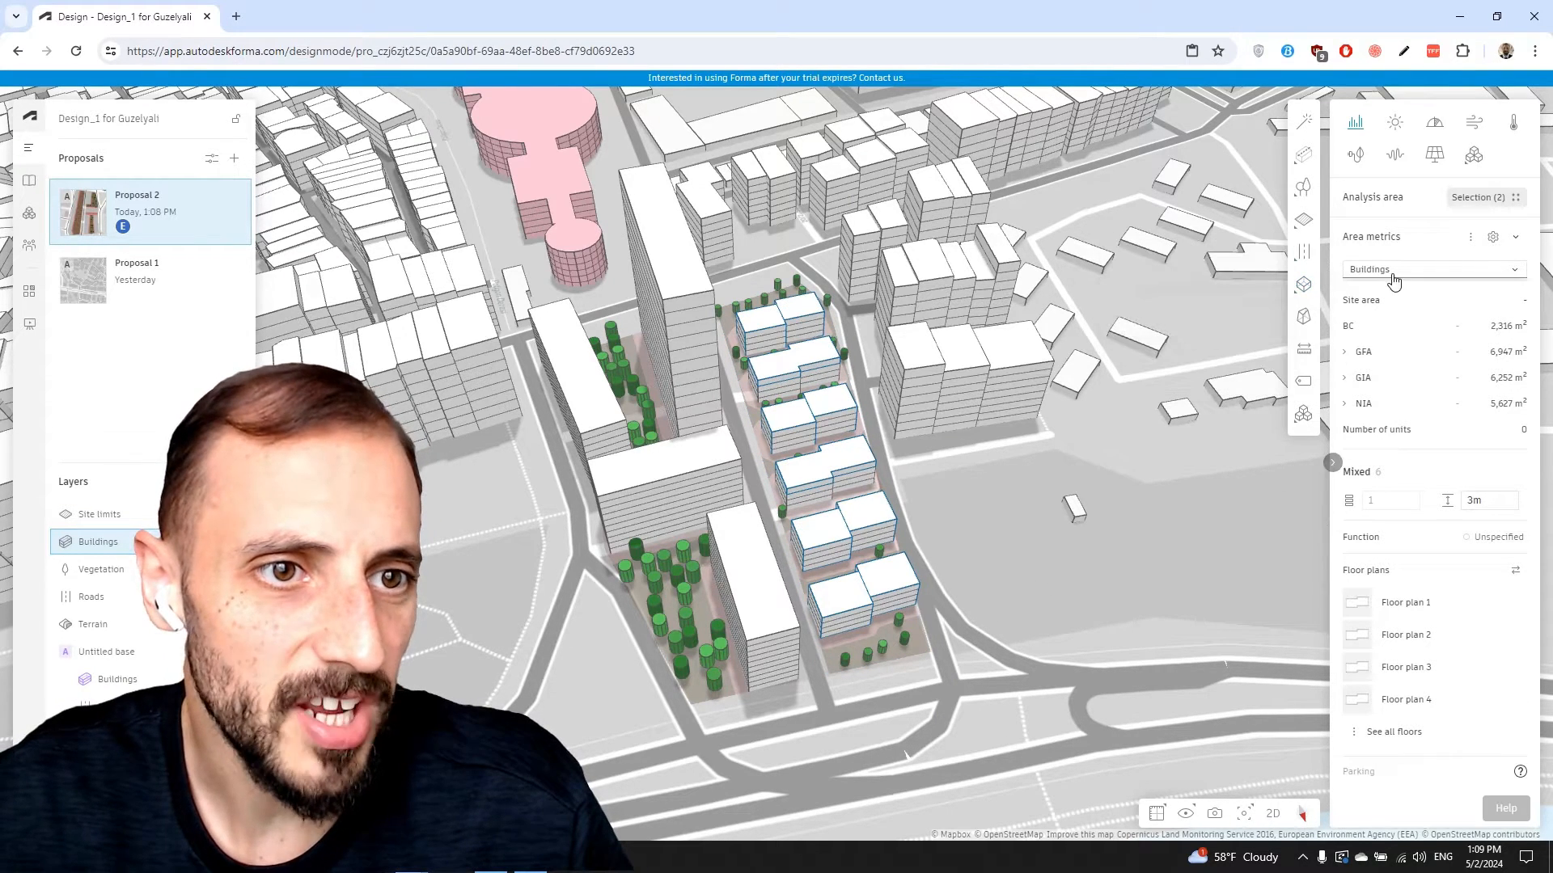
# Toggle the Area metrics section and open its settings dialog
pyautogui.click(1516, 242)
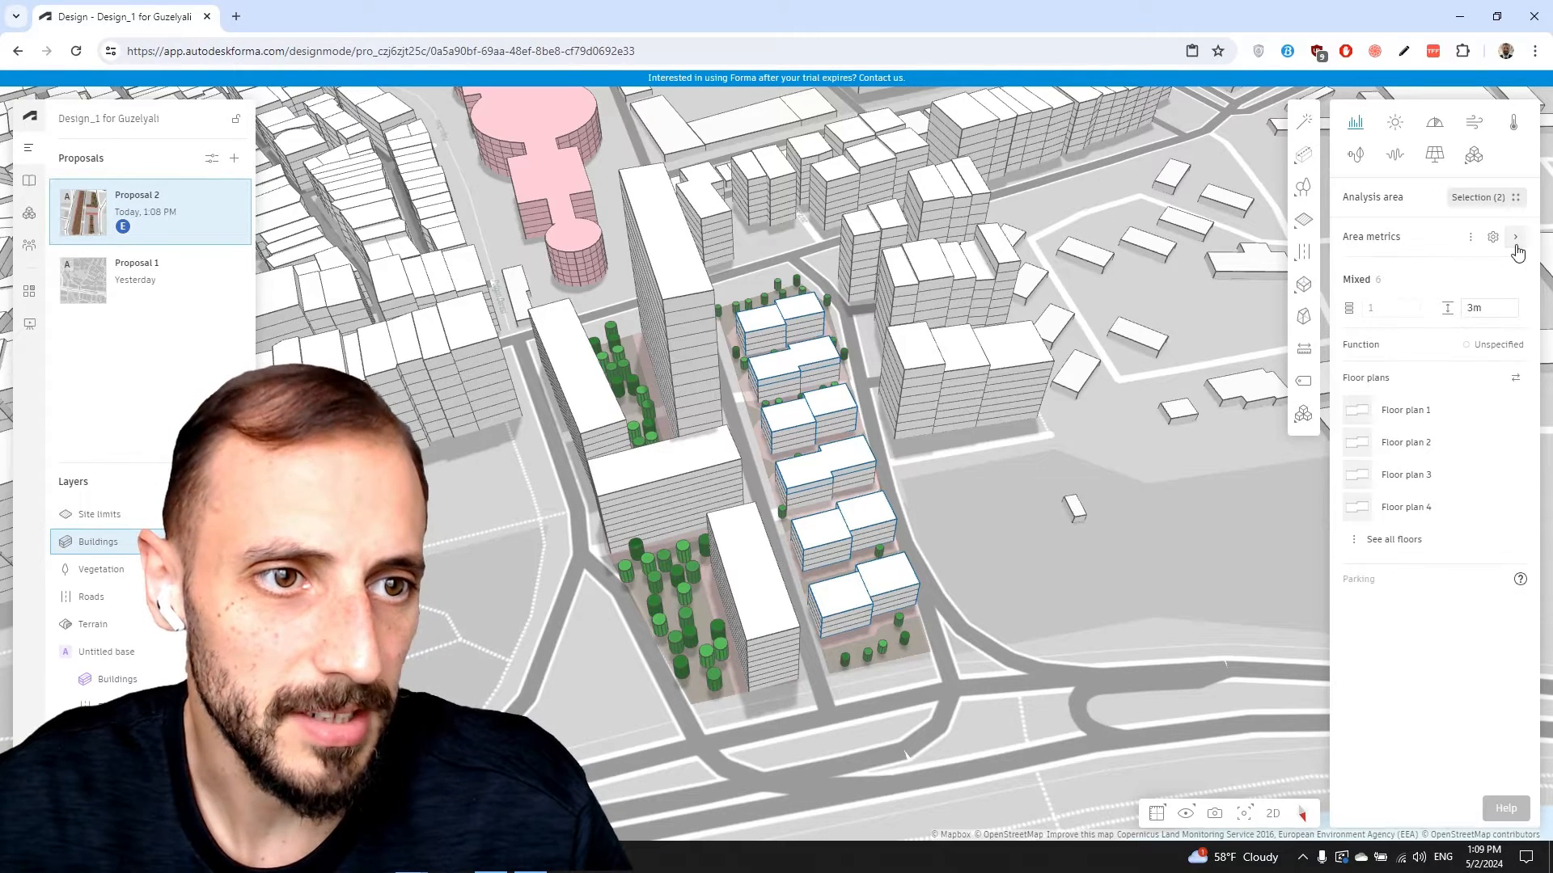
pyautogui.click(1515, 241)
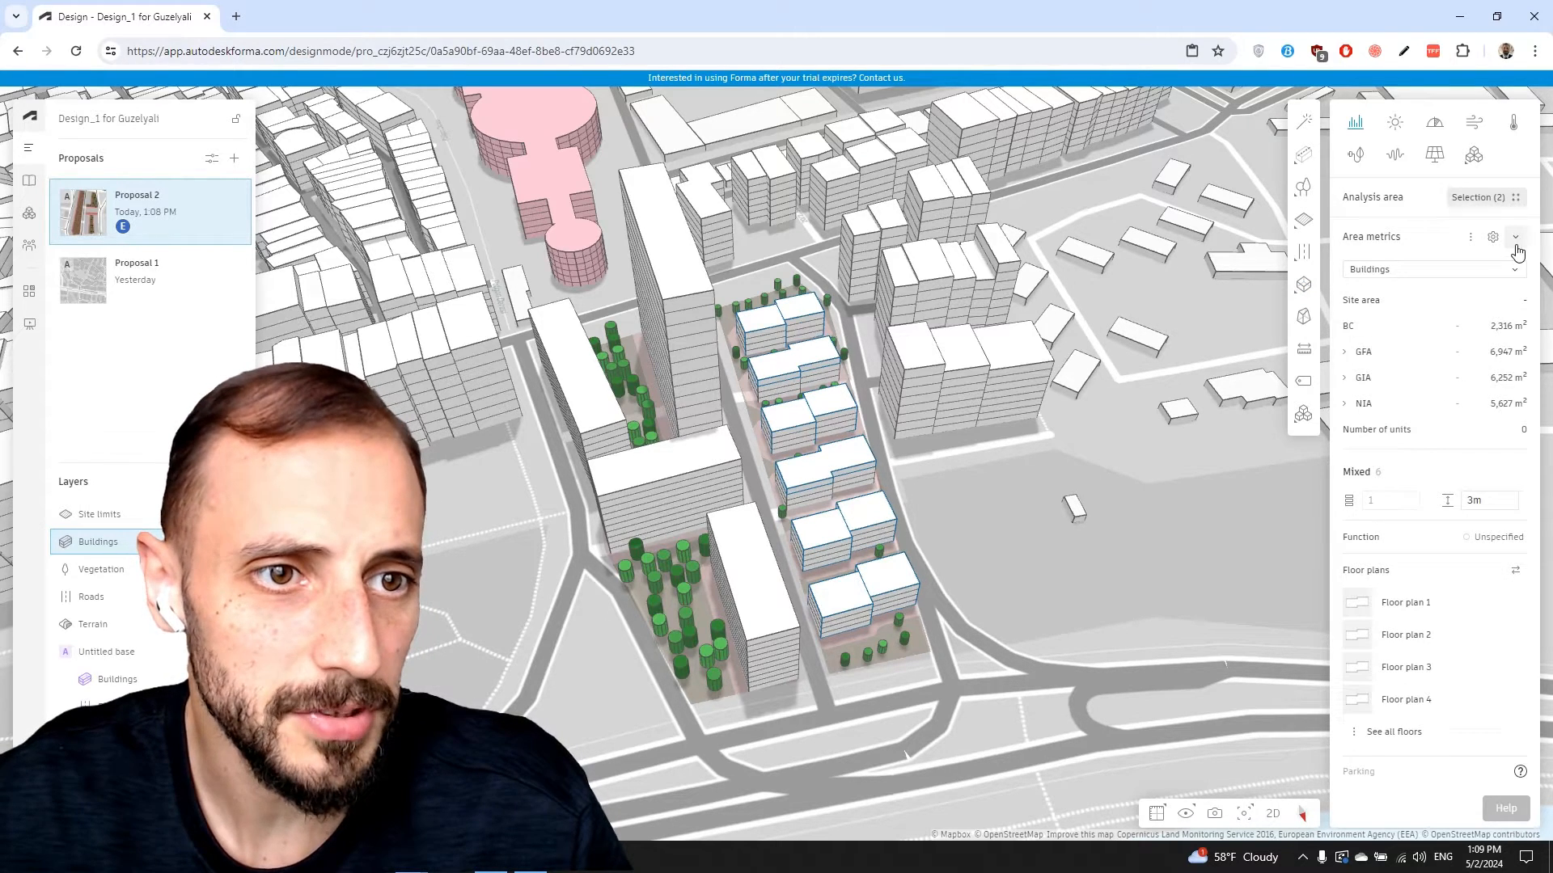
pyautogui.click(1471, 270)
pyautogui.click(1428, 231)
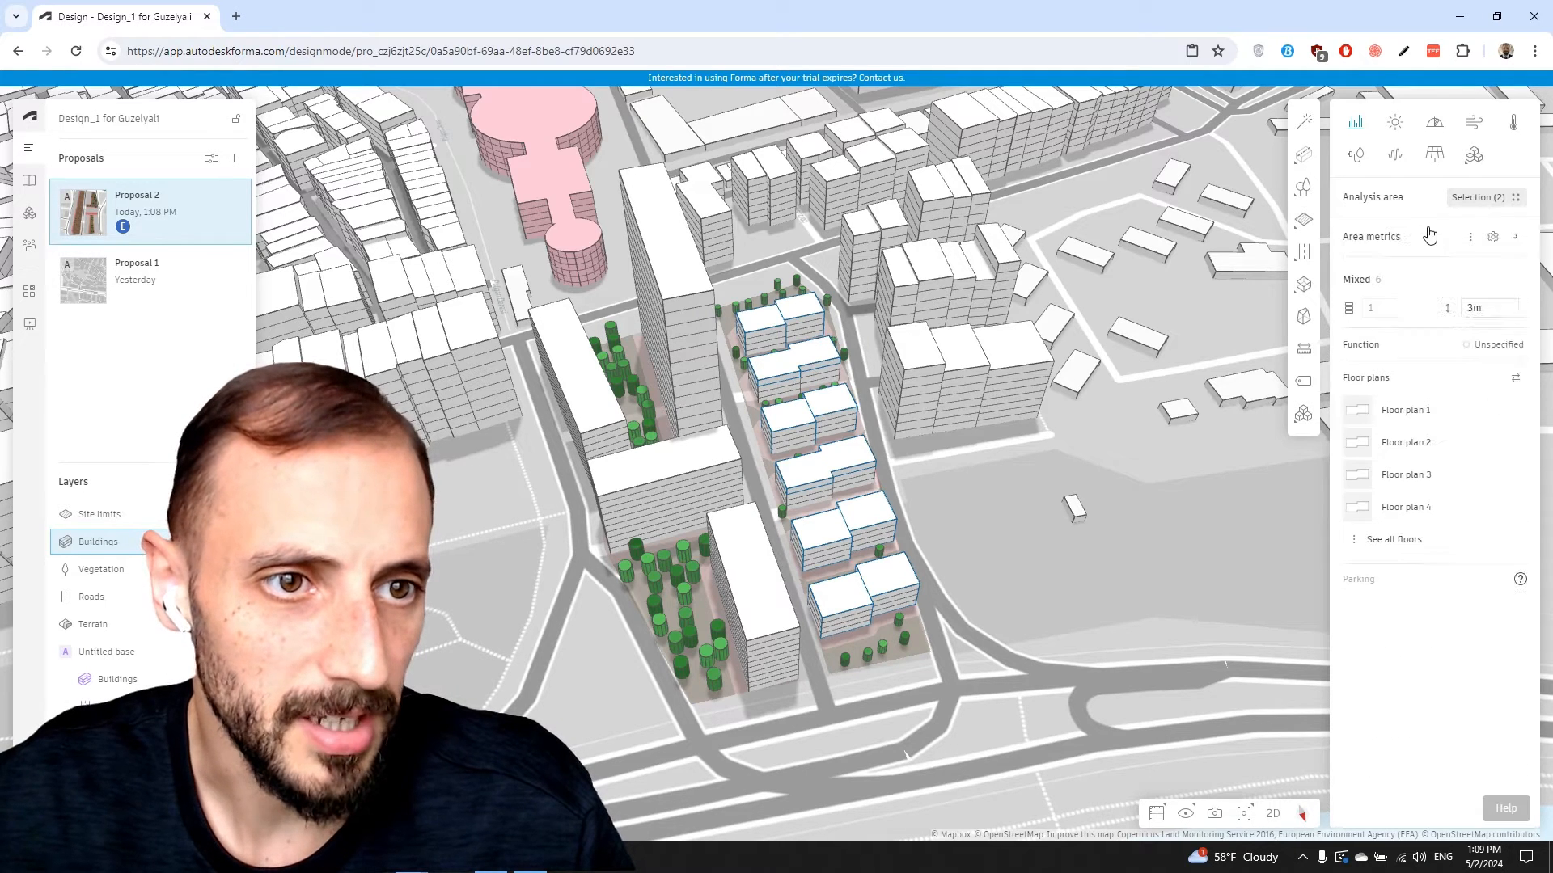
pyautogui.click(1492, 237)
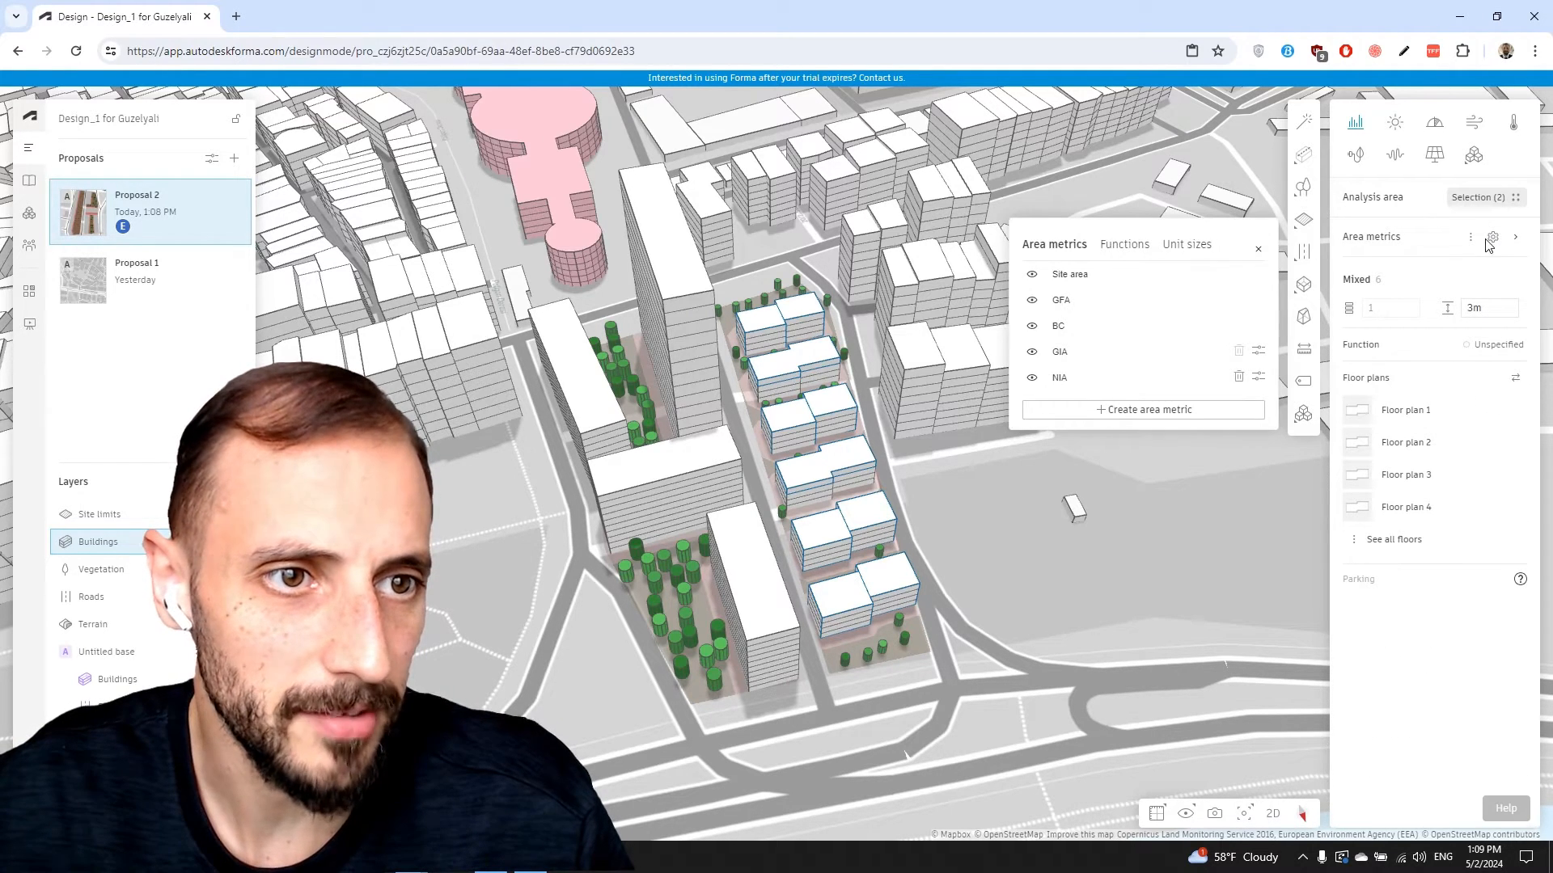
# Create a new building function named 'Housing' in the Functions list, then close settings
pyautogui.click(1135, 246)
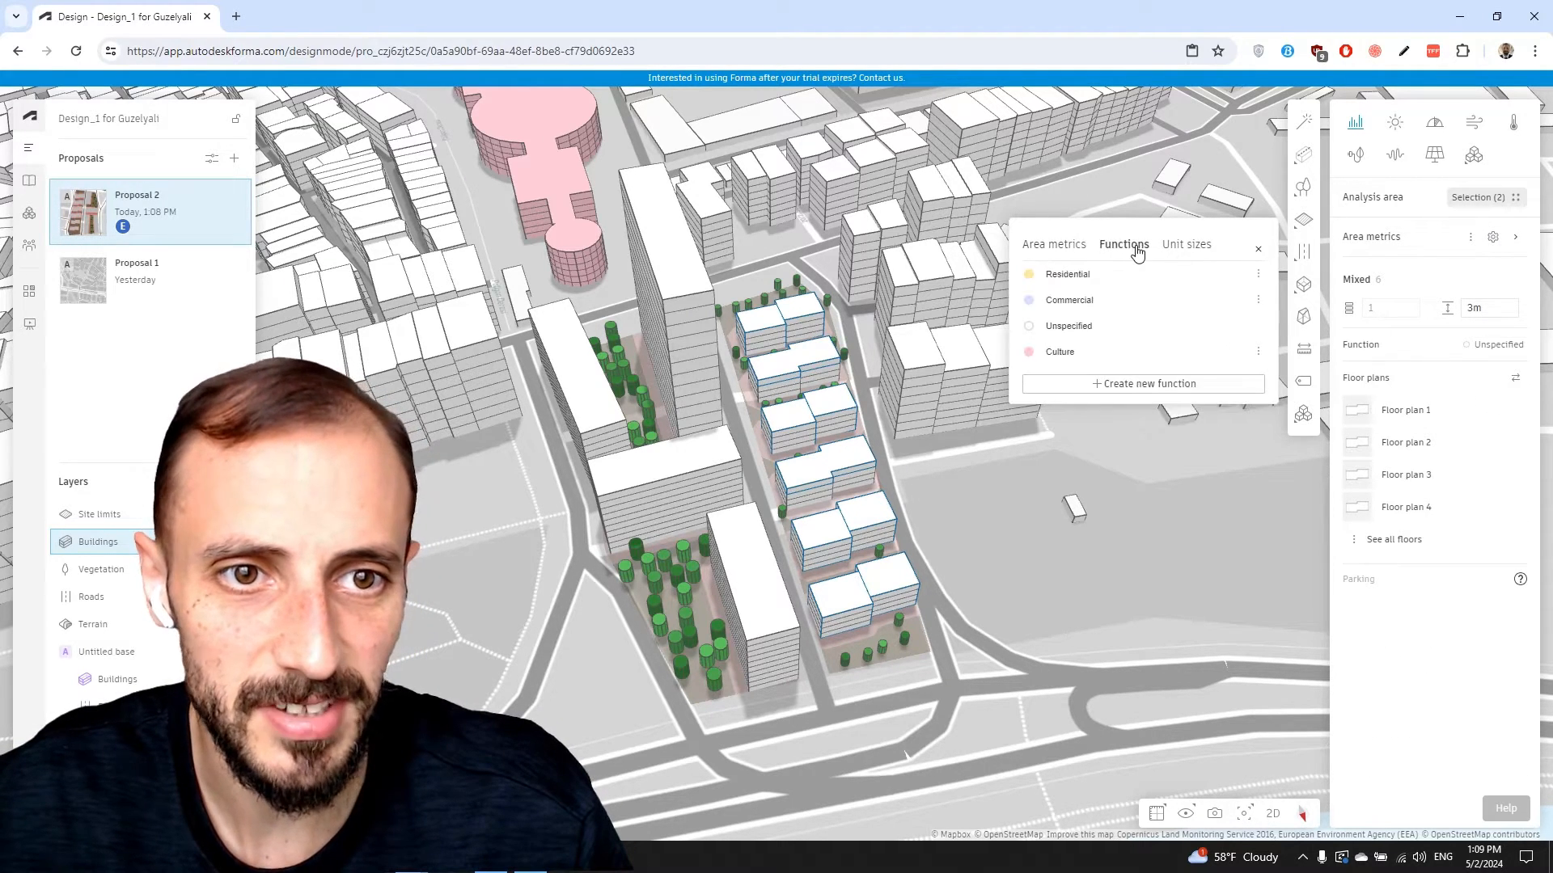
pyautogui.click(1123, 387)
pyautogui.click(1217, 285)
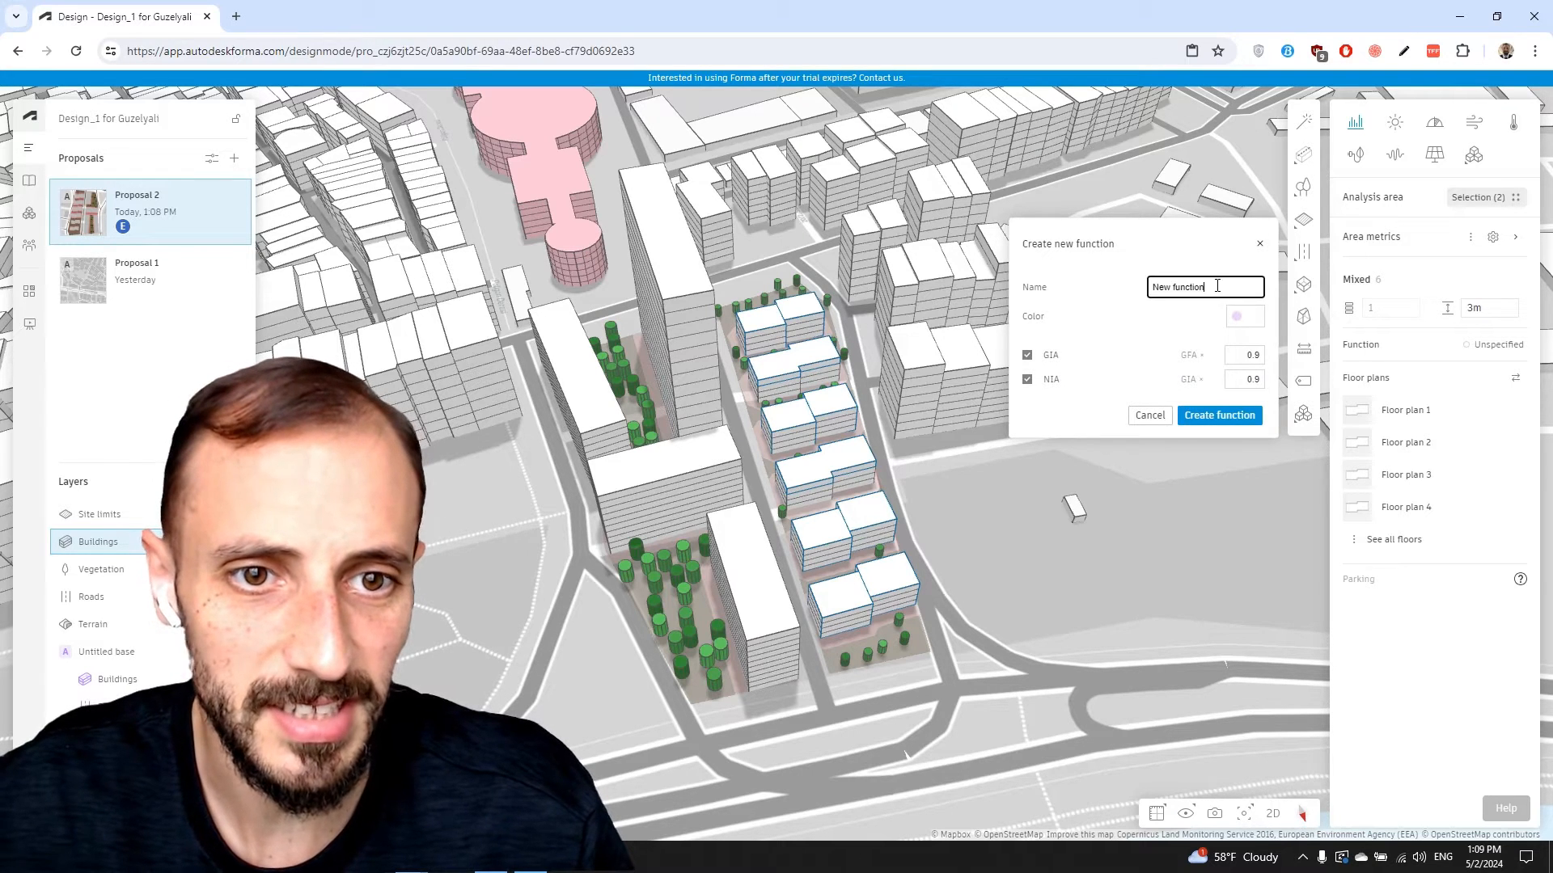
pyautogui.moveTo(1209, 287); pyautogui.dragTo(1136, 291)
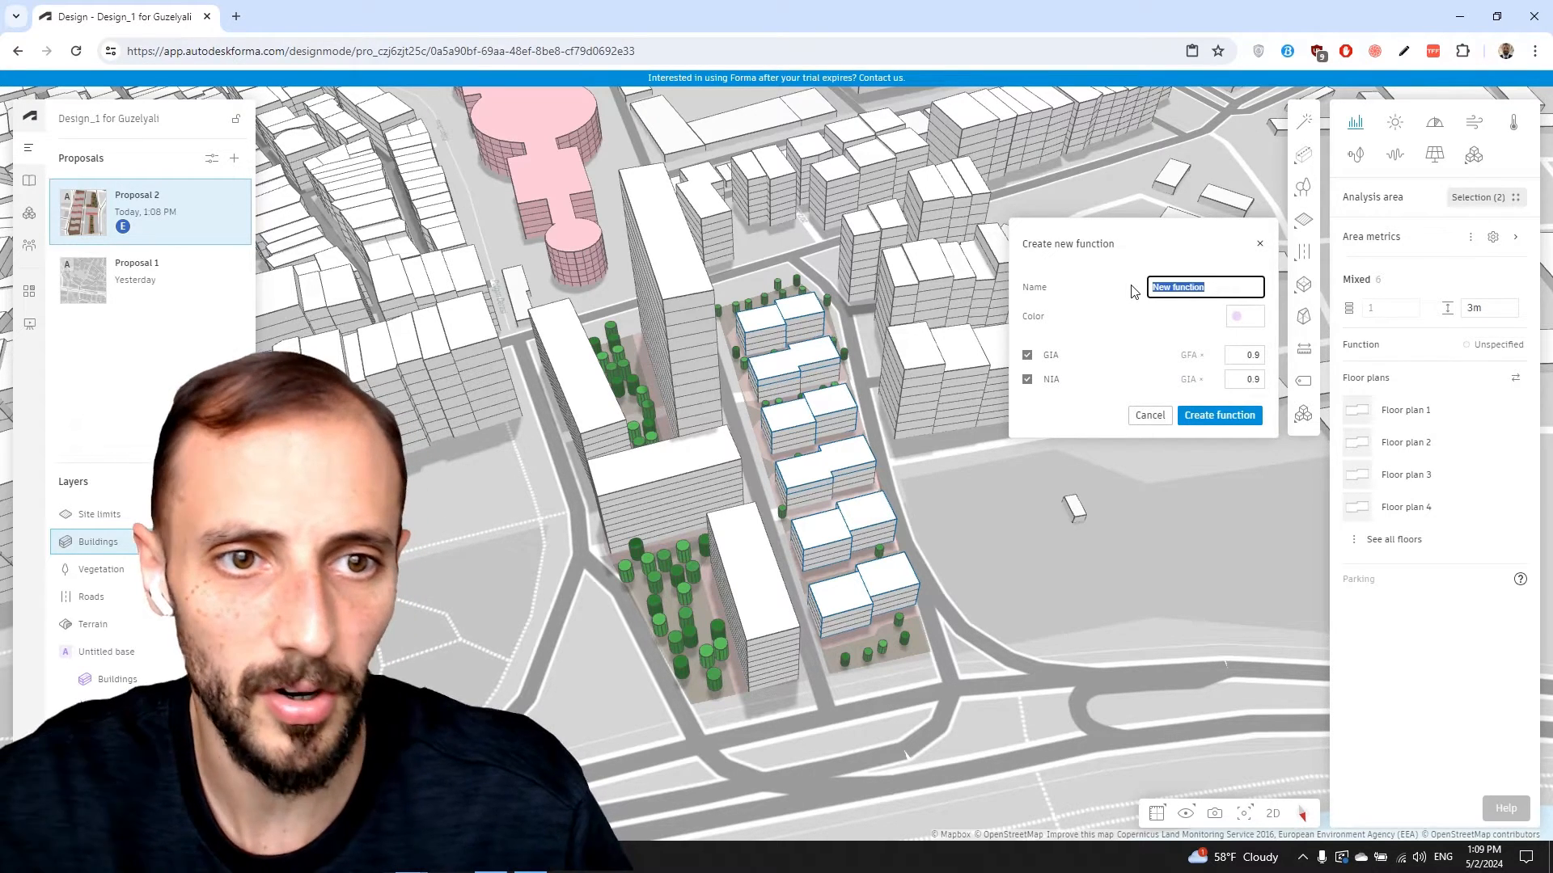
pyautogui.write('Hou')
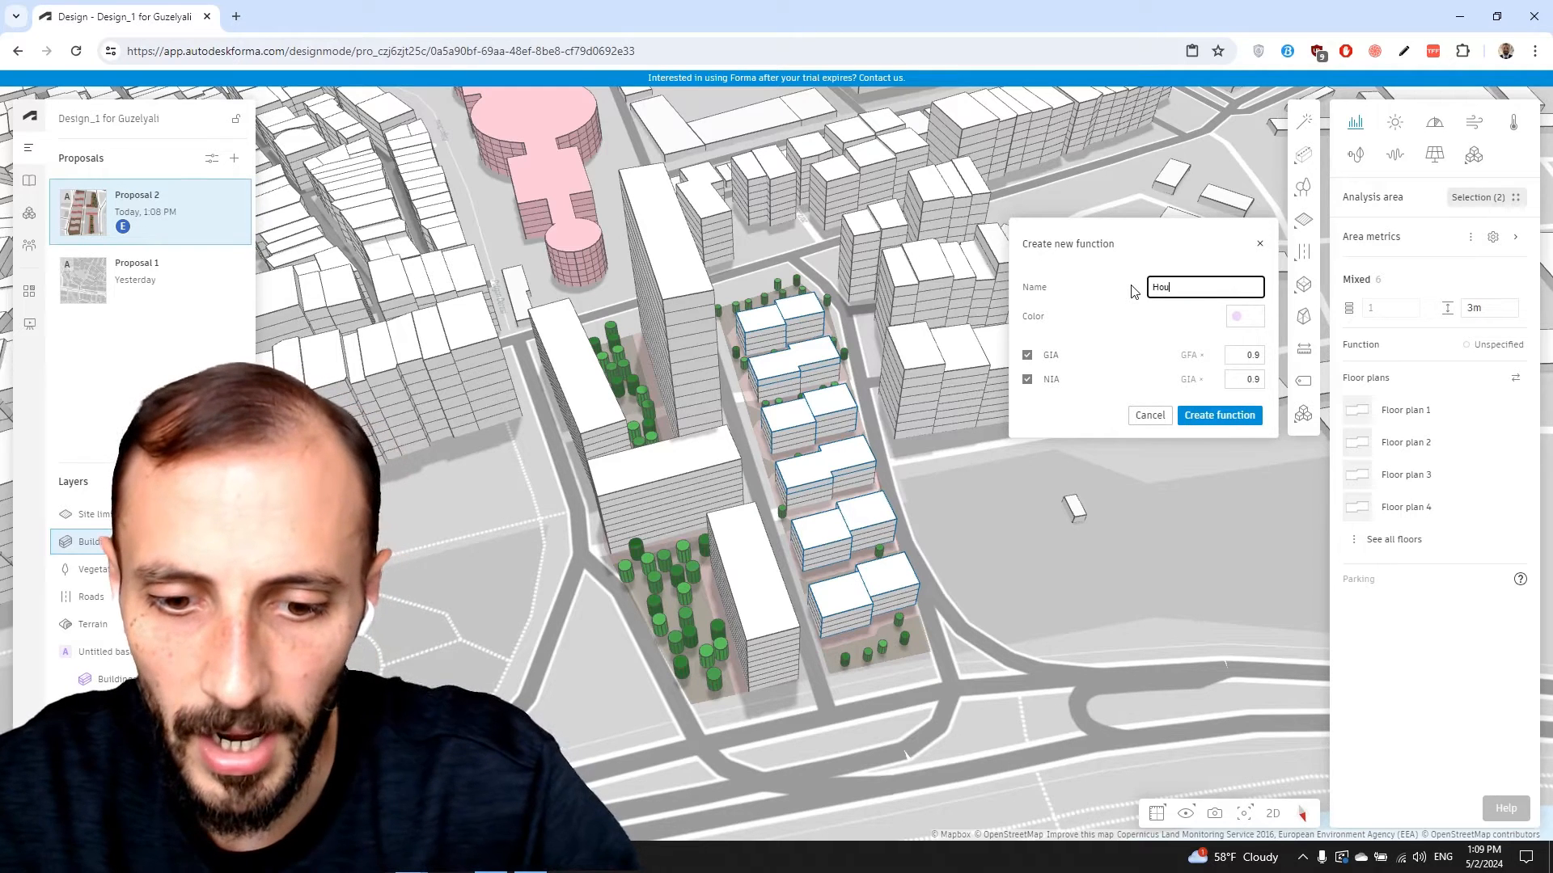
pyautogui.write('sing')
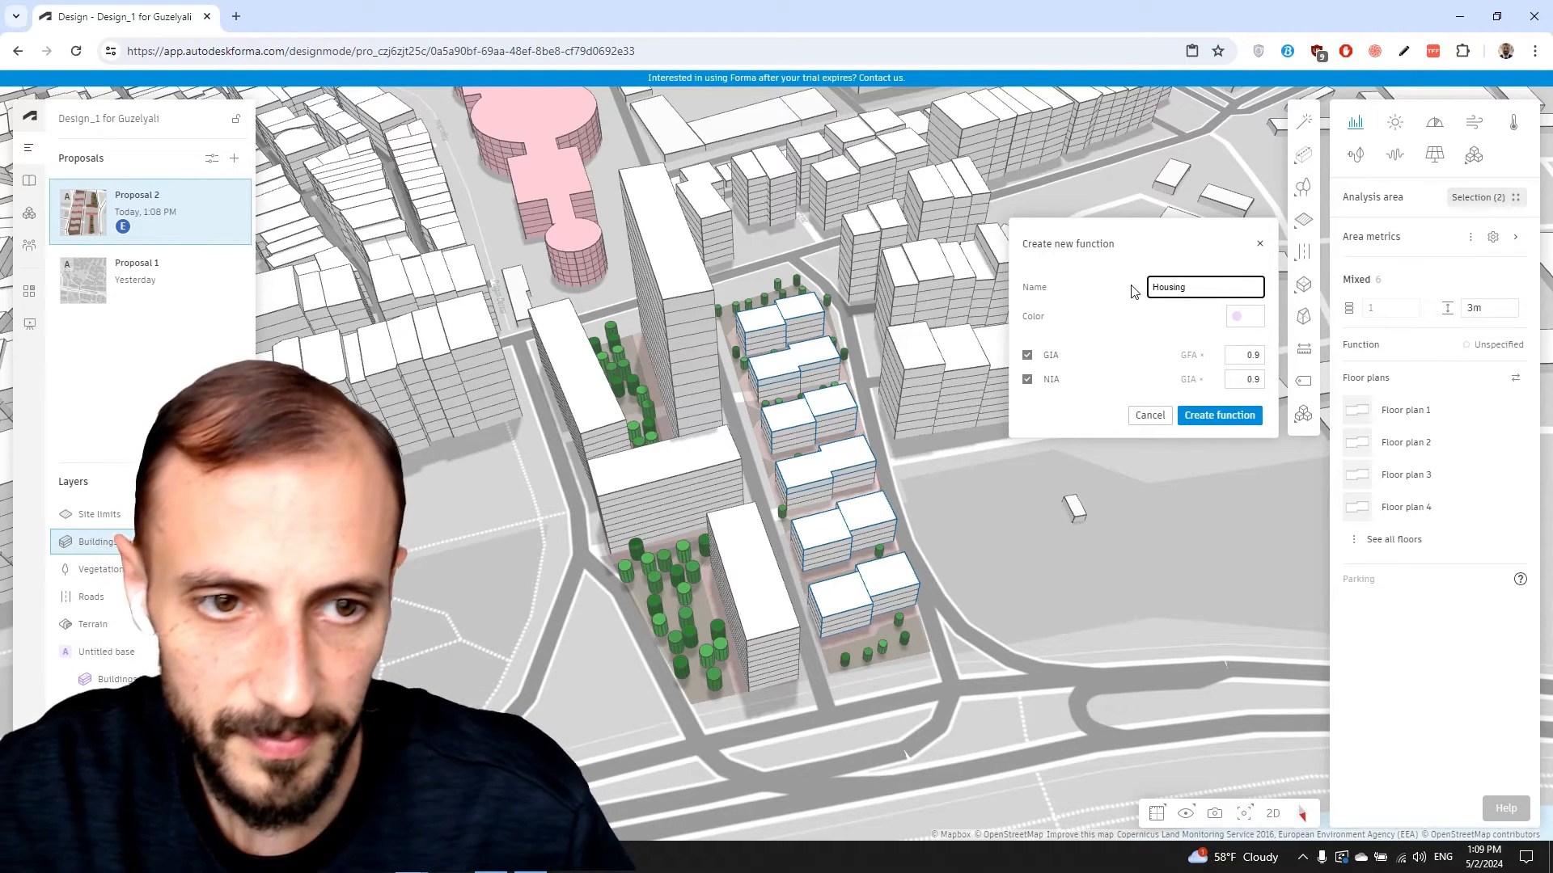
pyautogui.click(1213, 416)
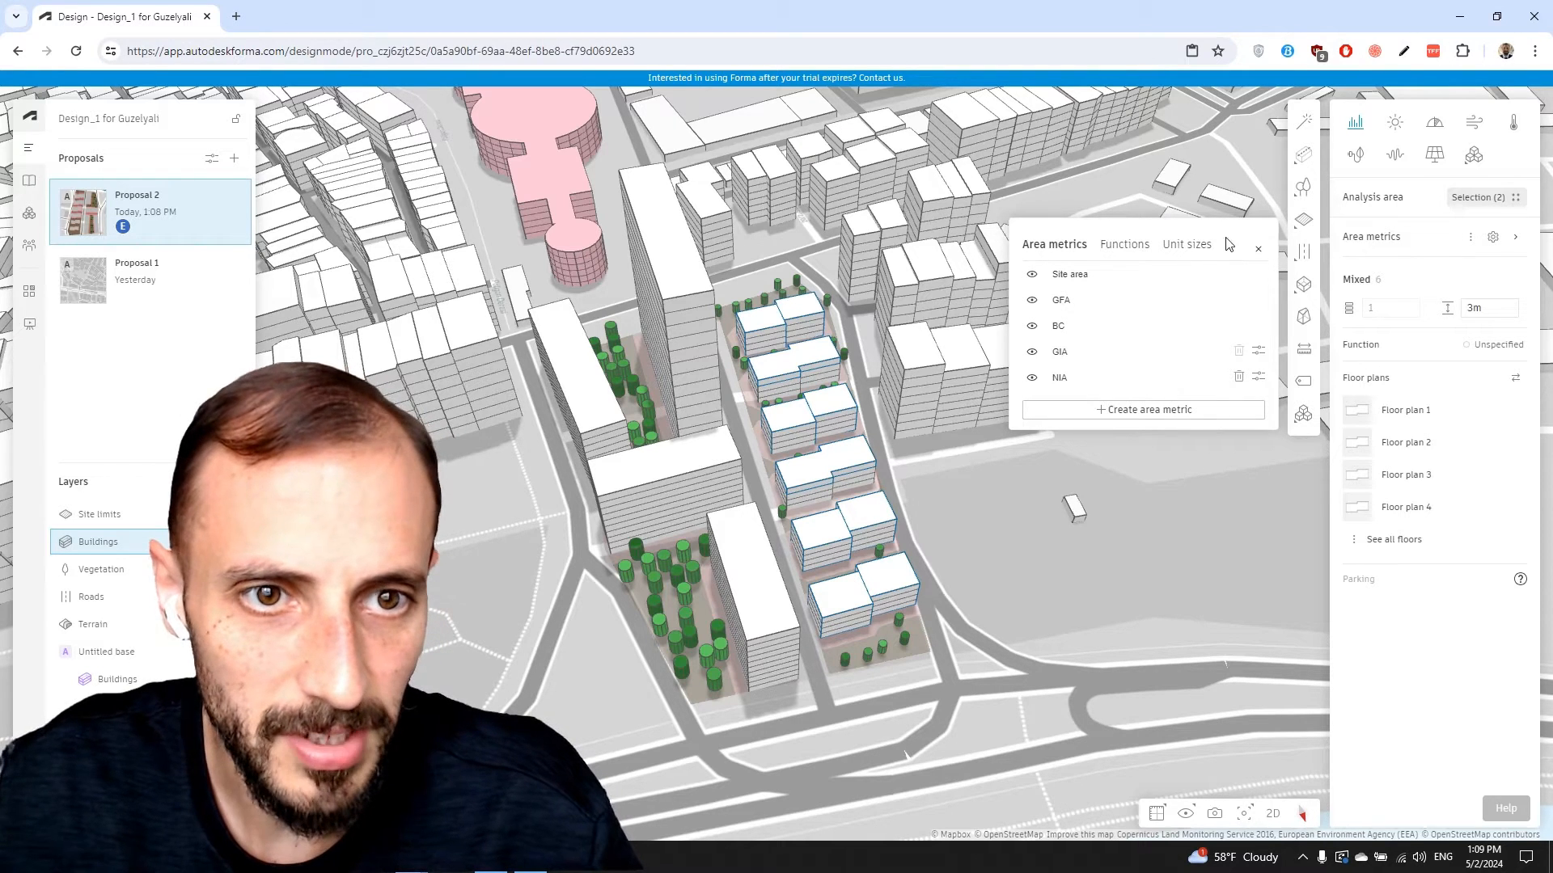
pyautogui.click(1125, 245)
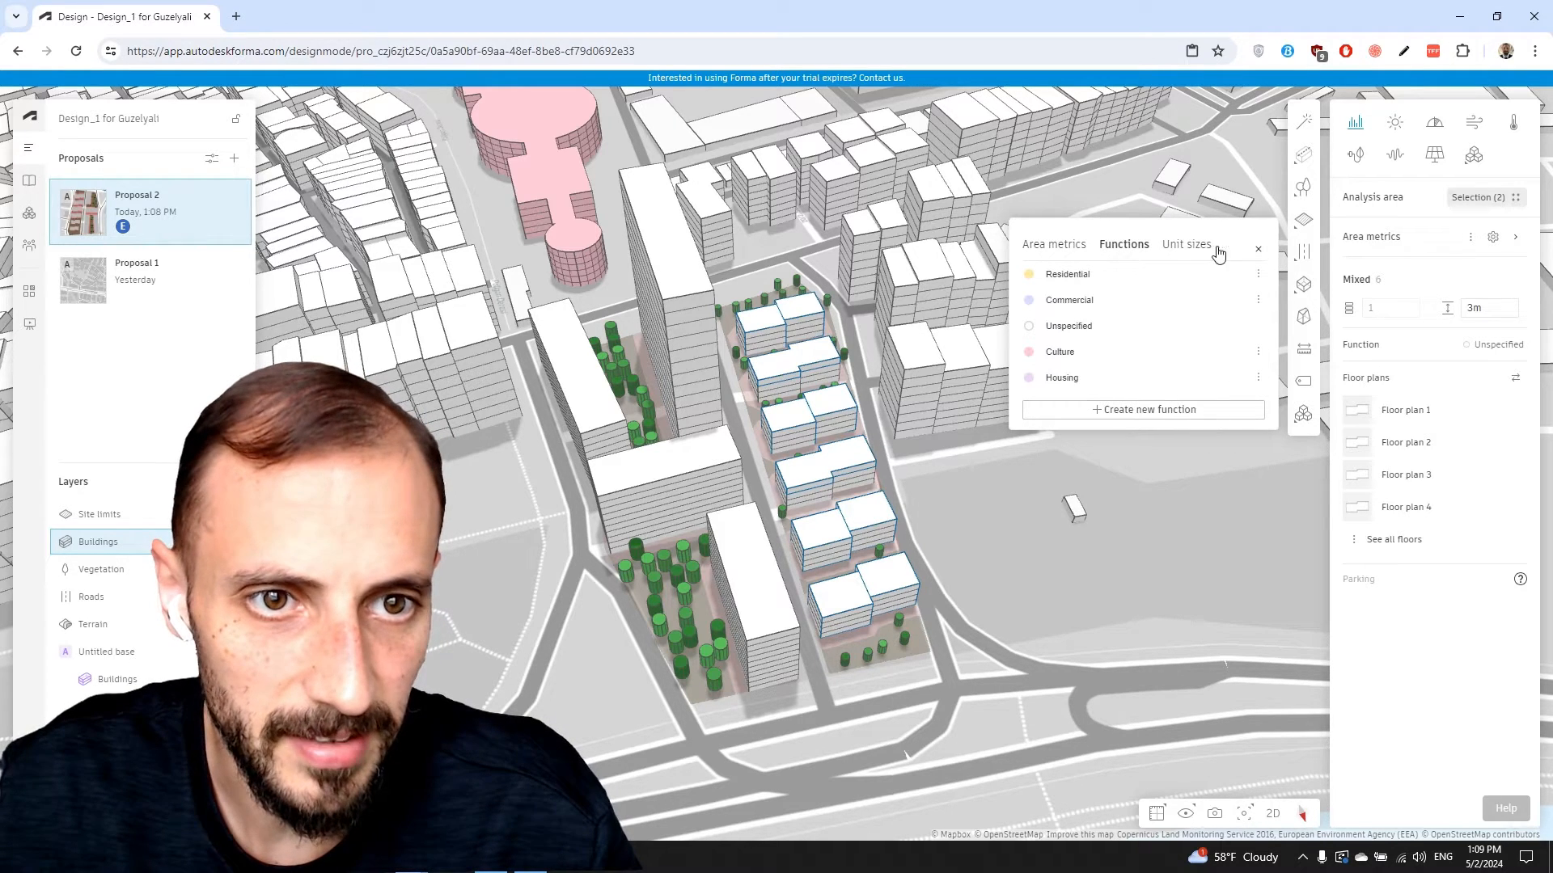
pyautogui.click(1258, 250)
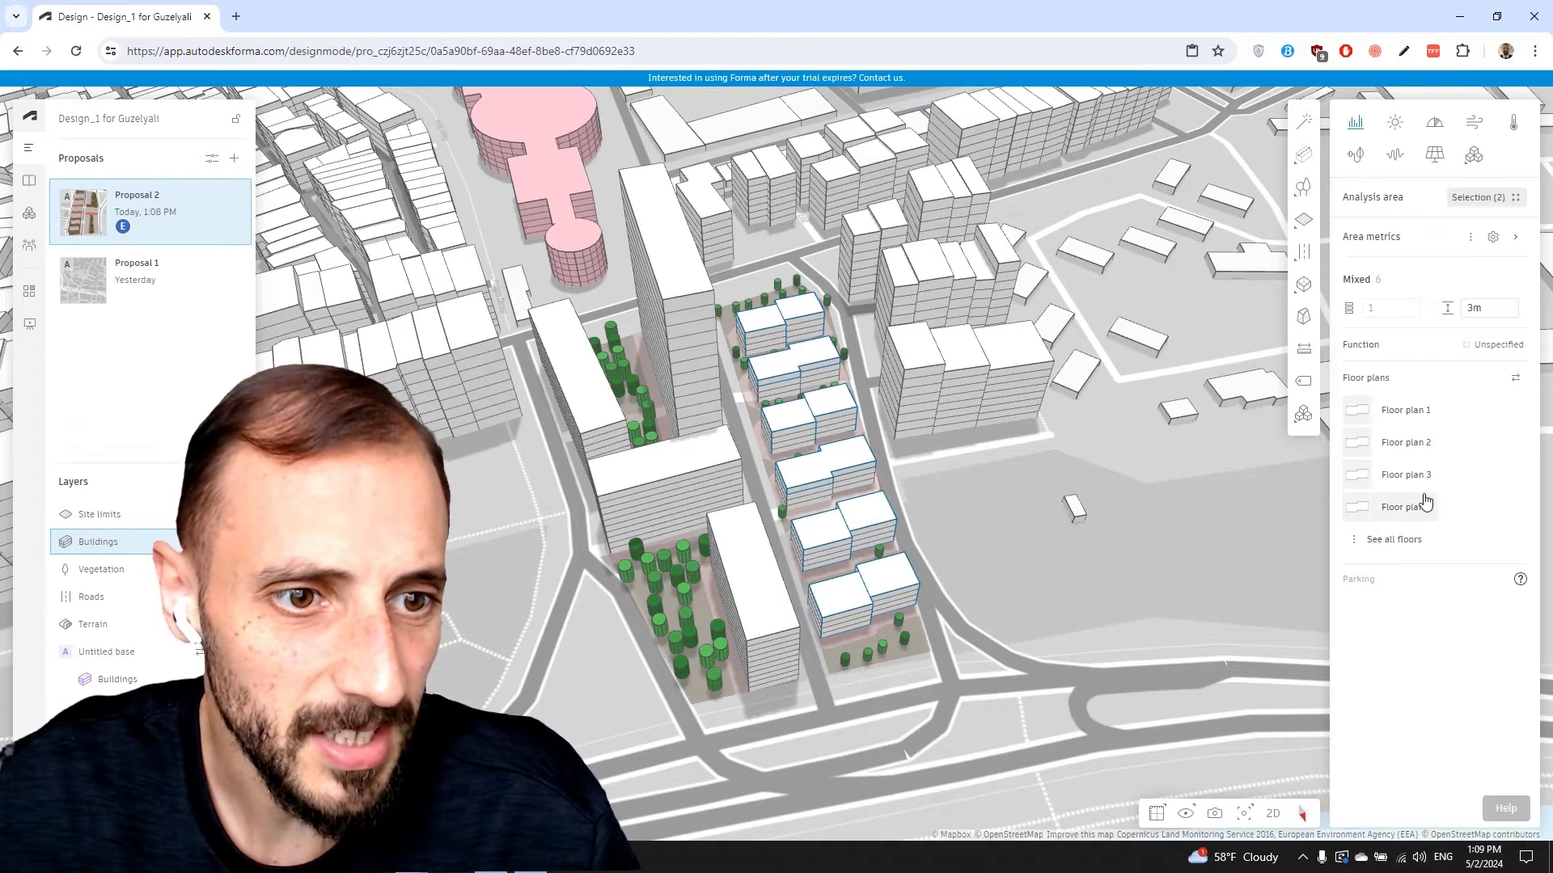
# Set the function of the six block buildings in the row to Housing
pyautogui.click(1470, 346)
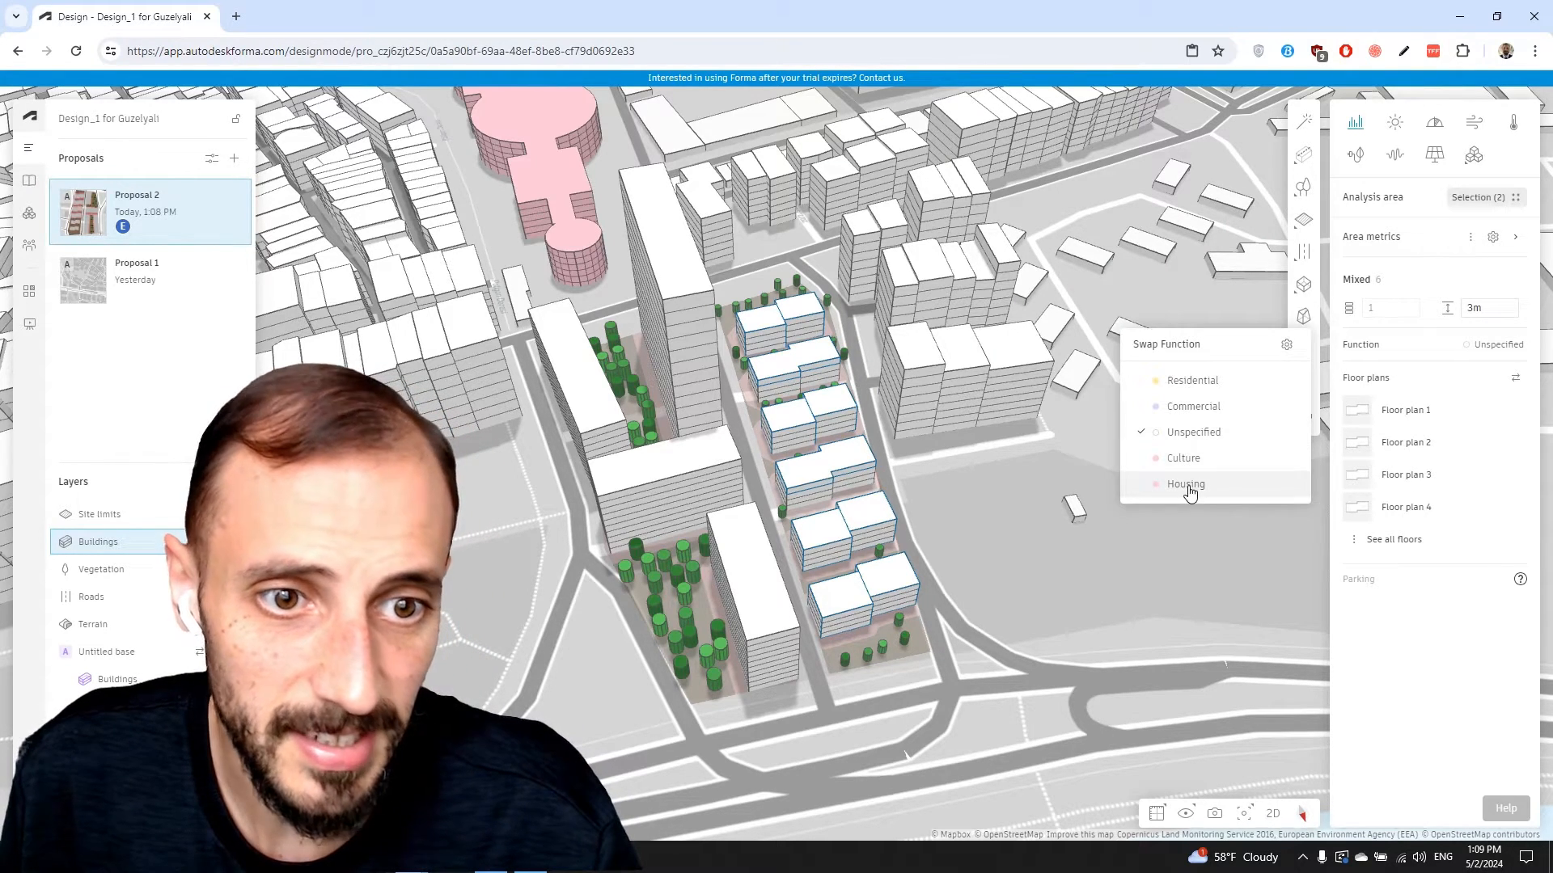
pyautogui.click(1186, 485)
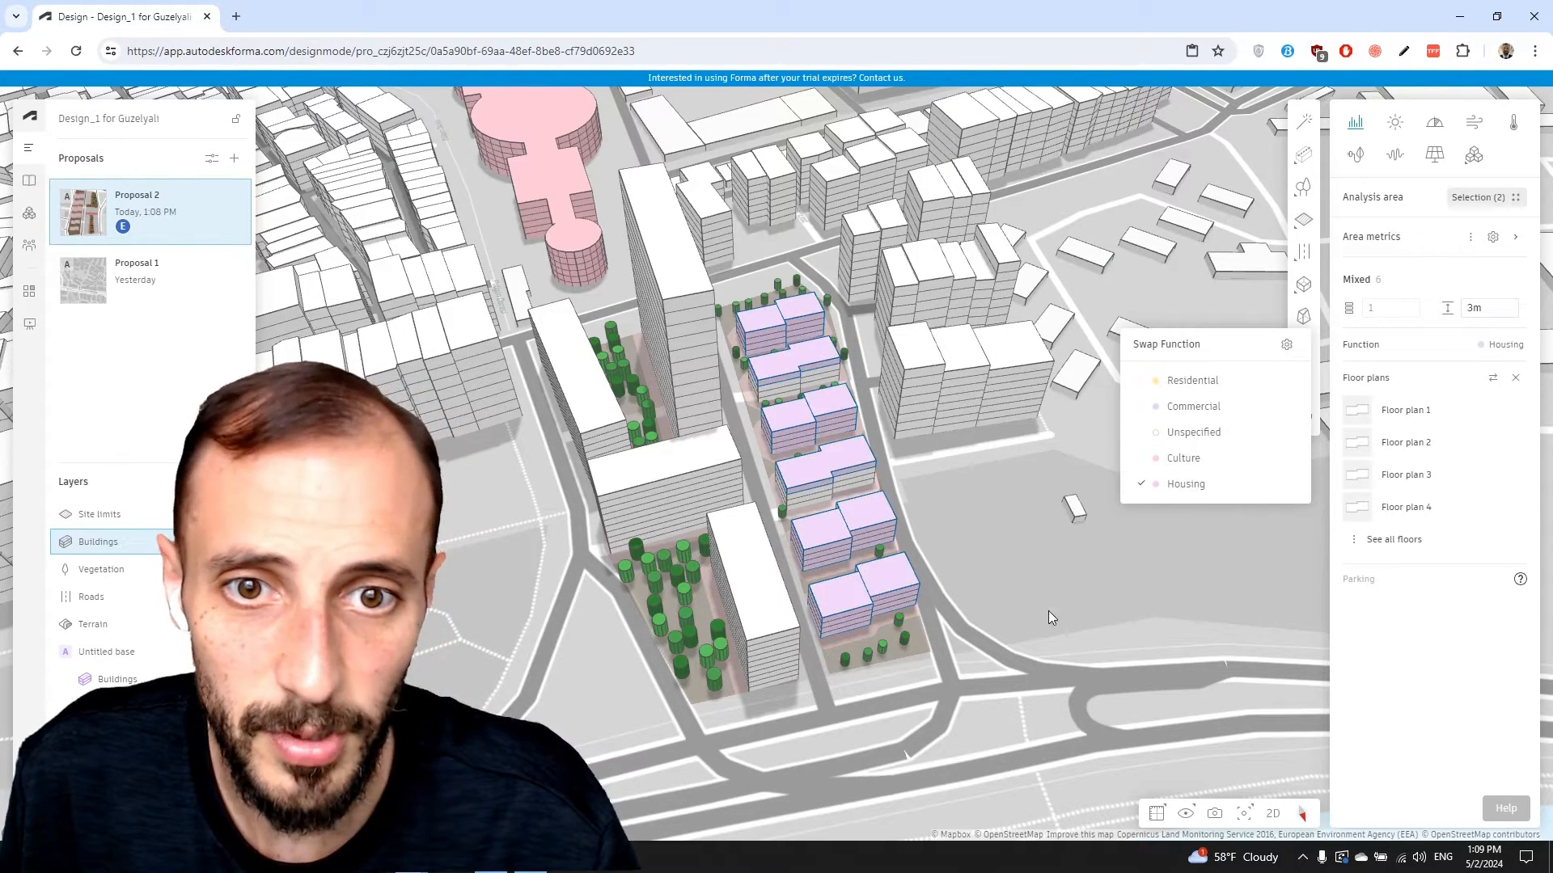
pyautogui.click(819, 500)
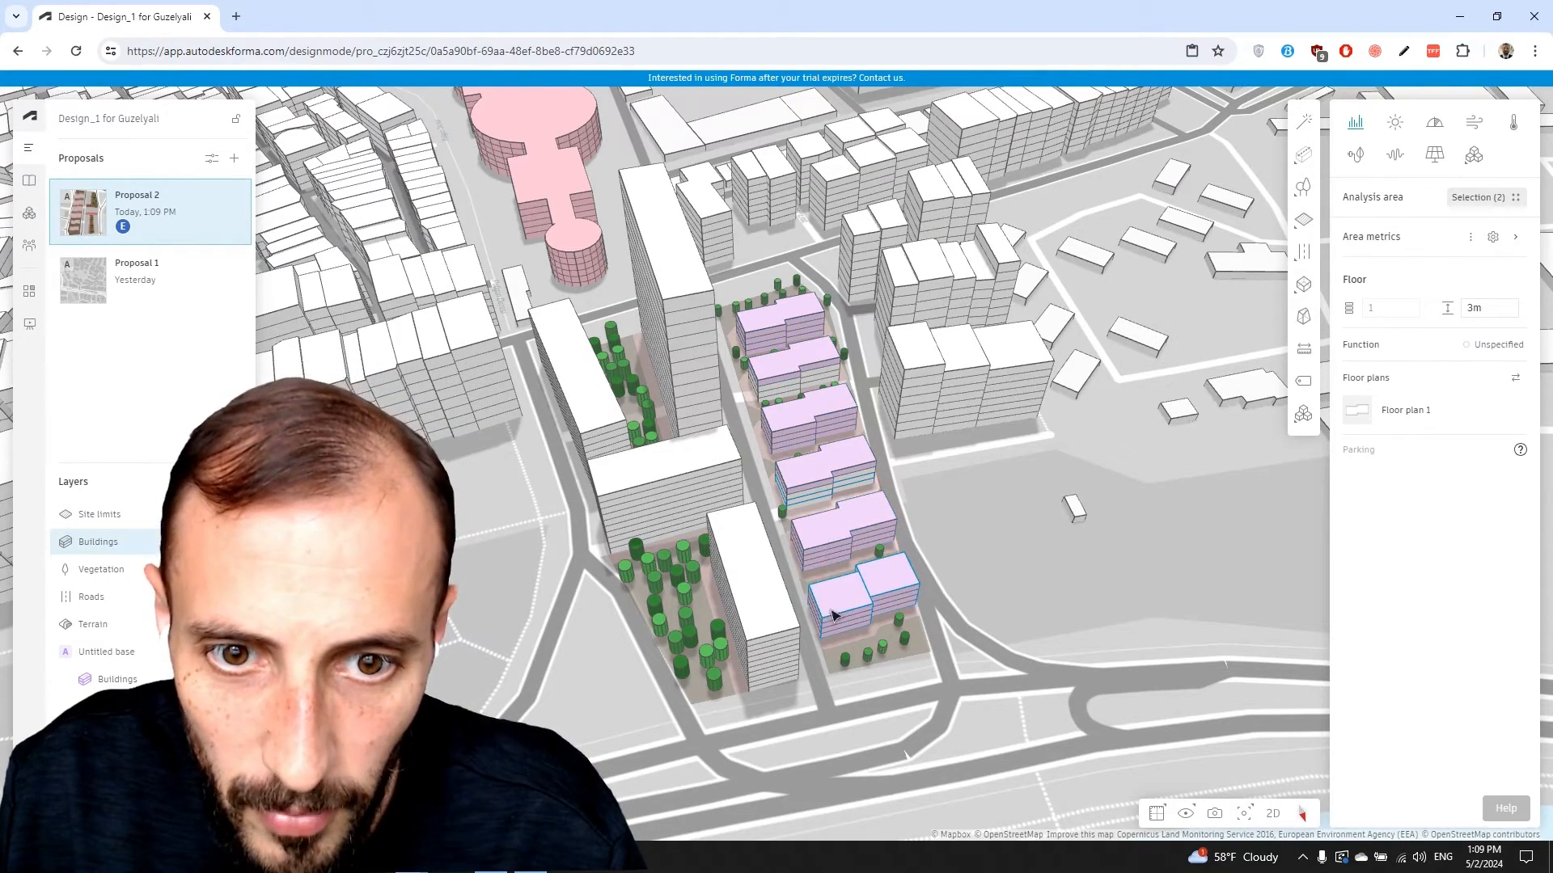
pyautogui.moveTo(831, 614); pyautogui.dragTo(802, 630)
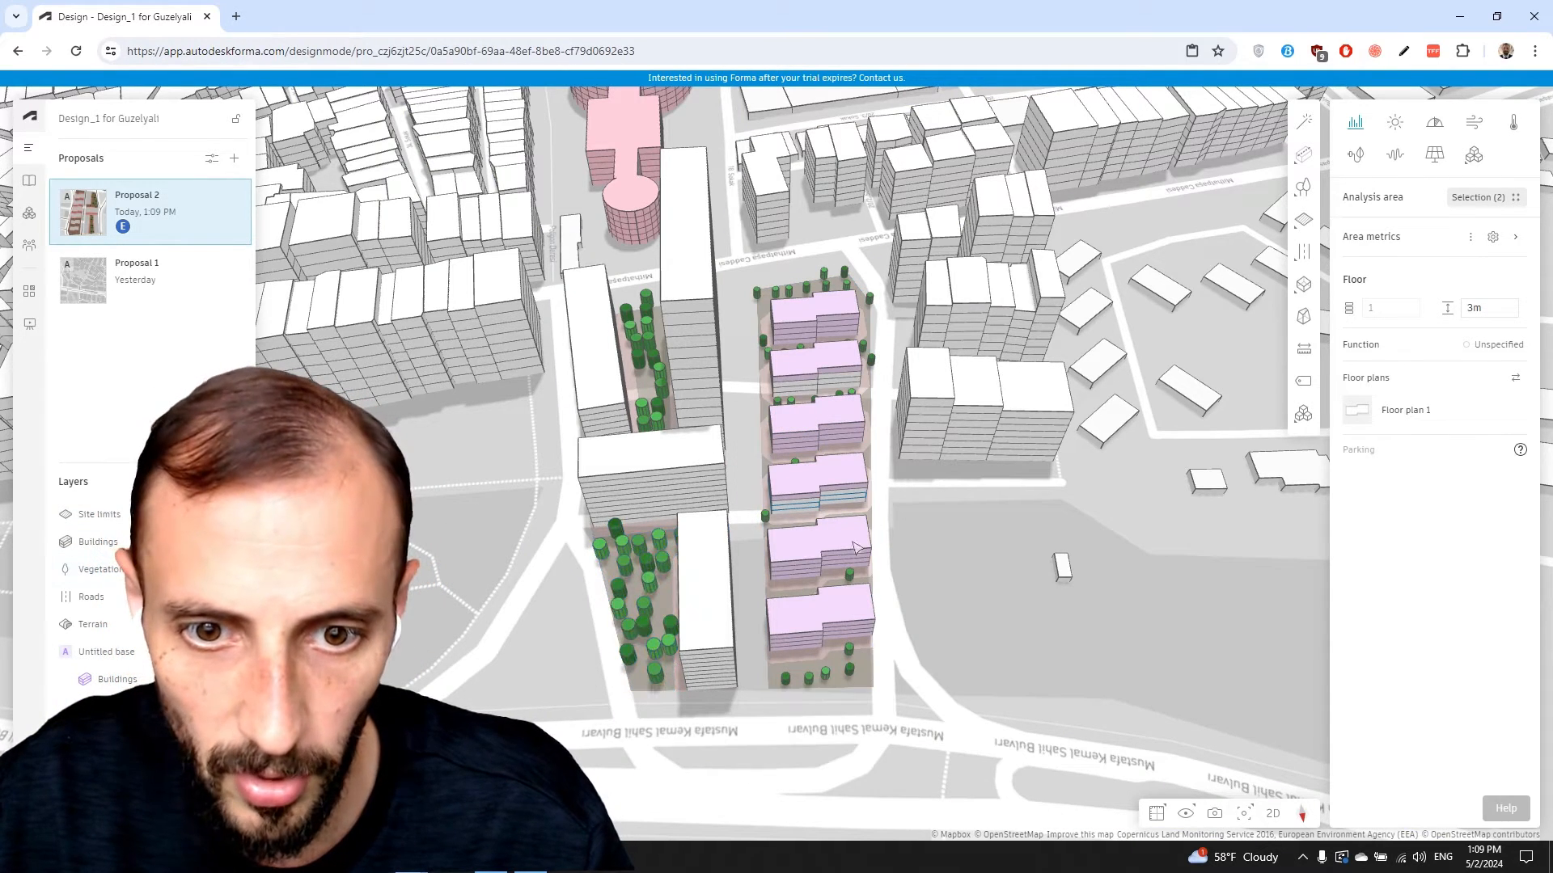
pyautogui.keyDown('shift'); pyautogui.moveTo(758, 768); pyautogui.dragTo(879, 260); pyautogui.keyUp('shift')
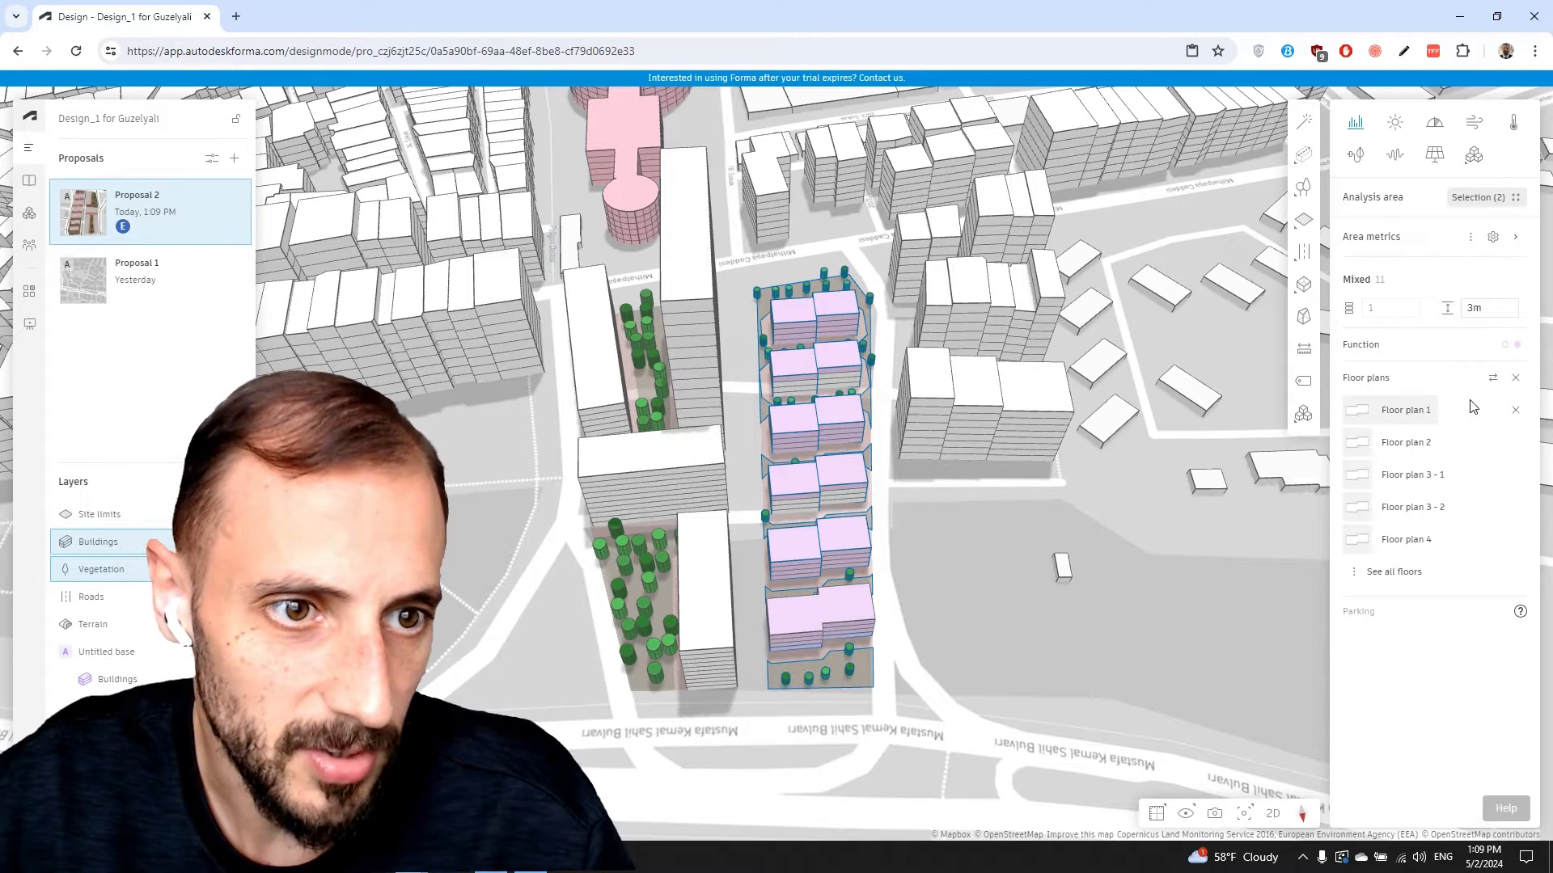
pyautogui.click(1511, 349)
pyautogui.click(1144, 437)
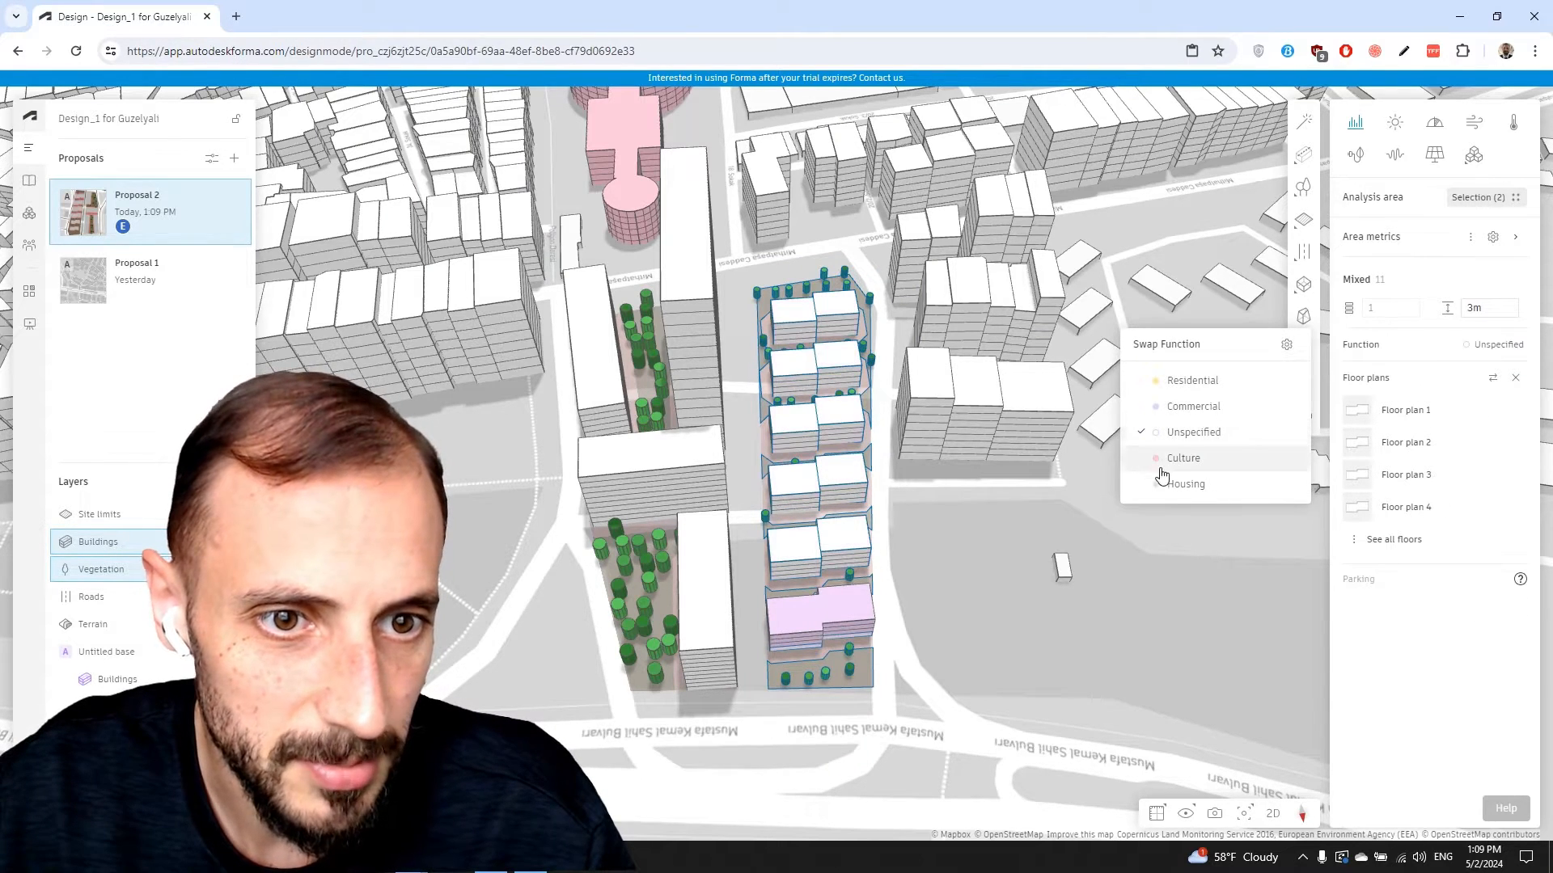
pyautogui.click(1179, 485)
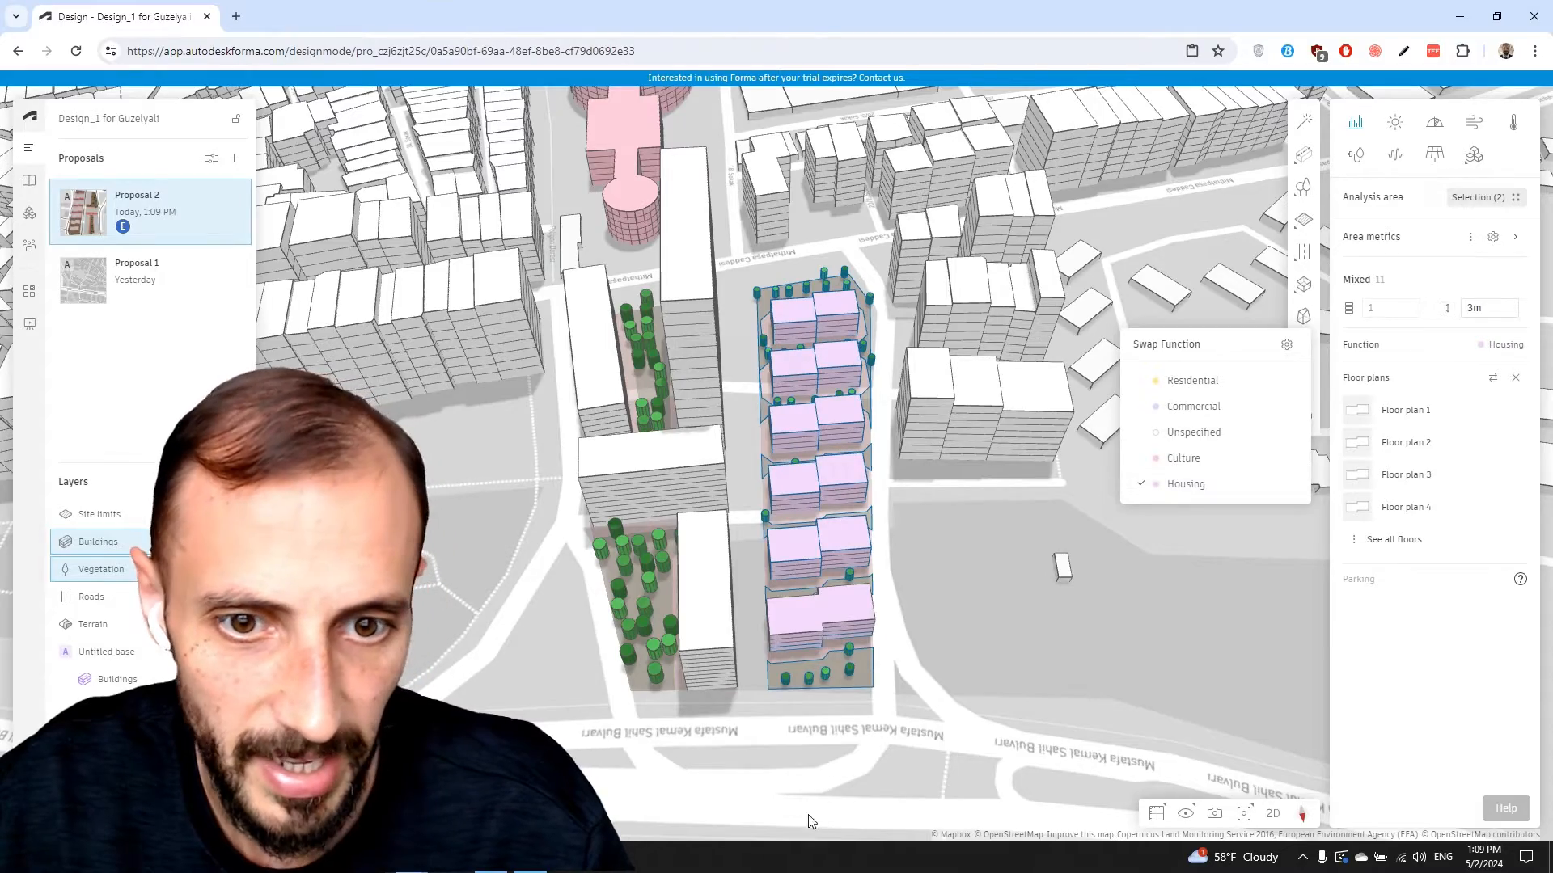
# Orbit around the purple housing row and select a floor of the far building
pyautogui.moveTo(834, 780); pyautogui.dragTo(917, 689)
pyautogui.click(917, 689)
pyautogui.moveTo(820, 469); pyautogui.dragTo(715, 497)
pyautogui.doubleClick(805, 386)
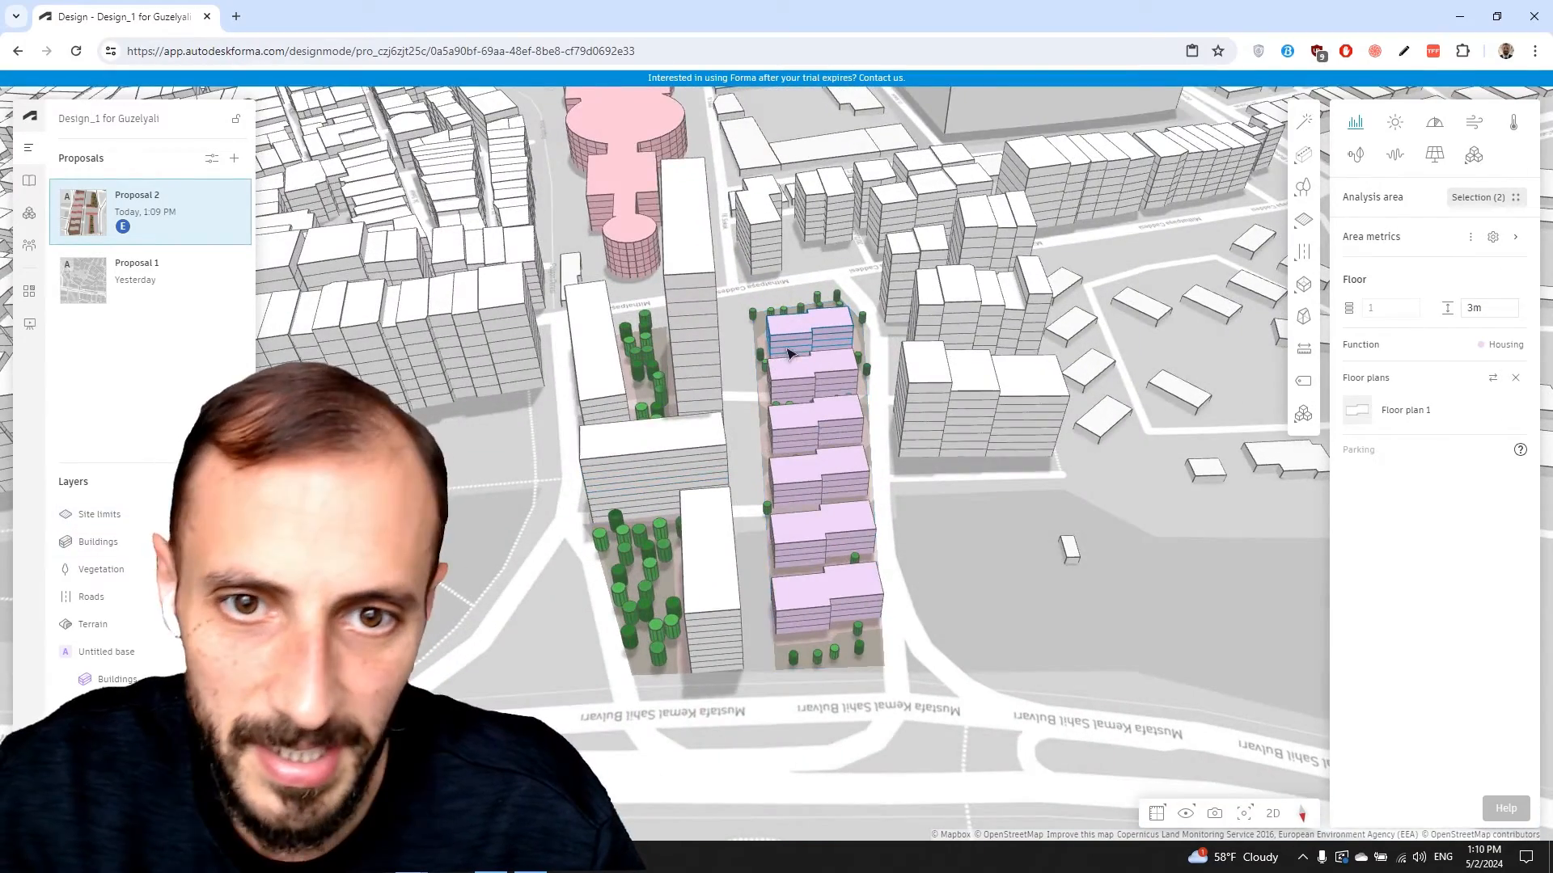
# Set the farthest purple pair to 9 floors and the second pair to 8
pyautogui.press('Escape')
pyautogui.moveTo(790, 354); pyautogui.dragTo(793, 388)
pyautogui.scroll(2, 796, 312)
pyautogui.click(796, 311)
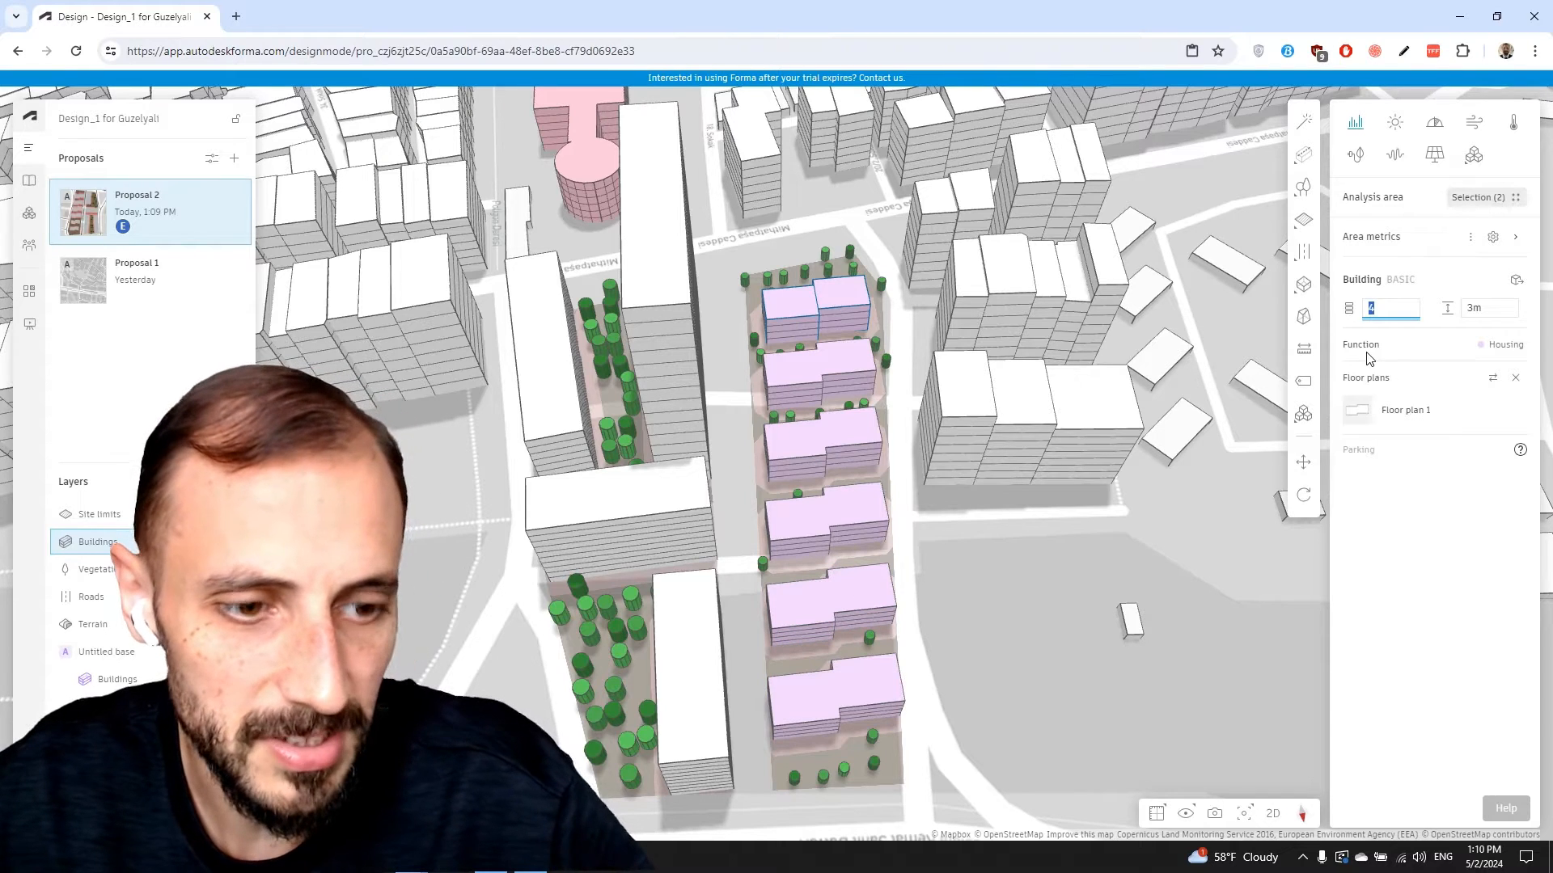
pyautogui.write('9')
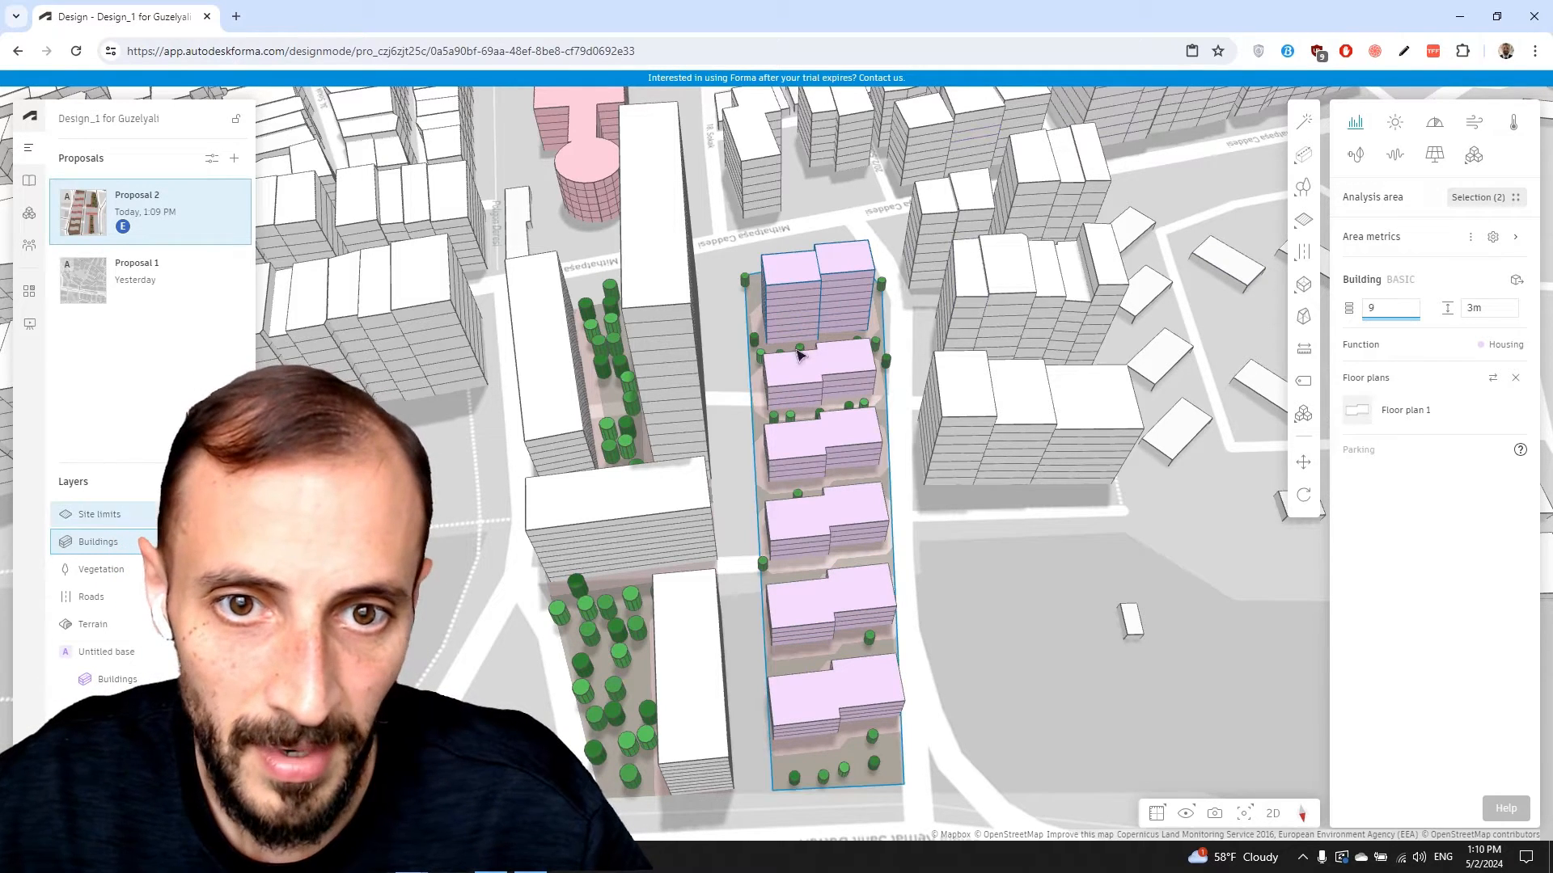
pyautogui.click(810, 378)
pyautogui.click(1368, 309)
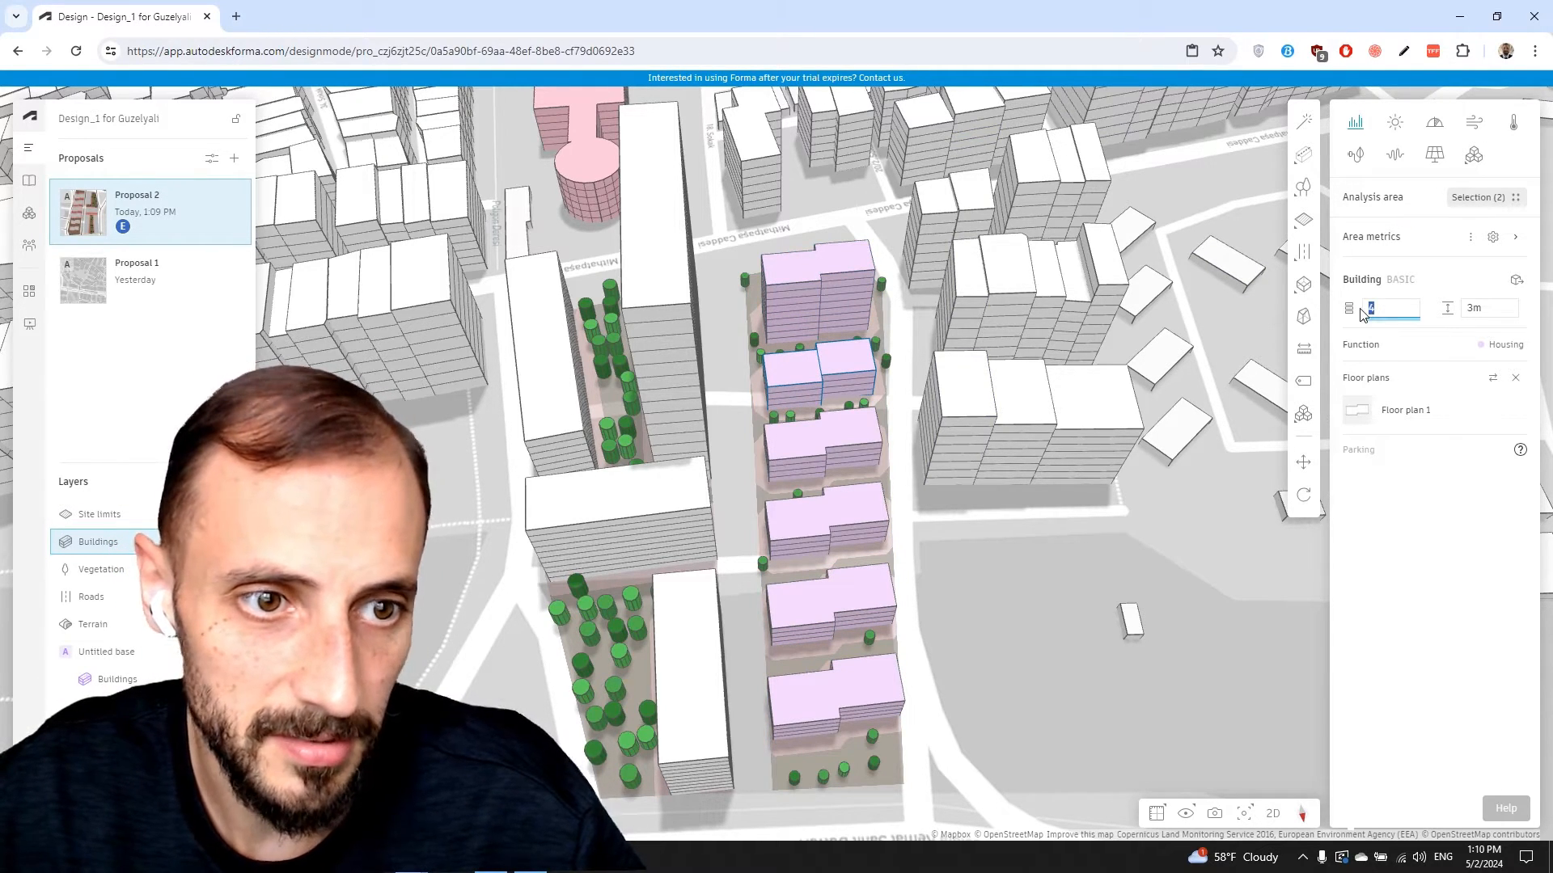
pyautogui.write('8')
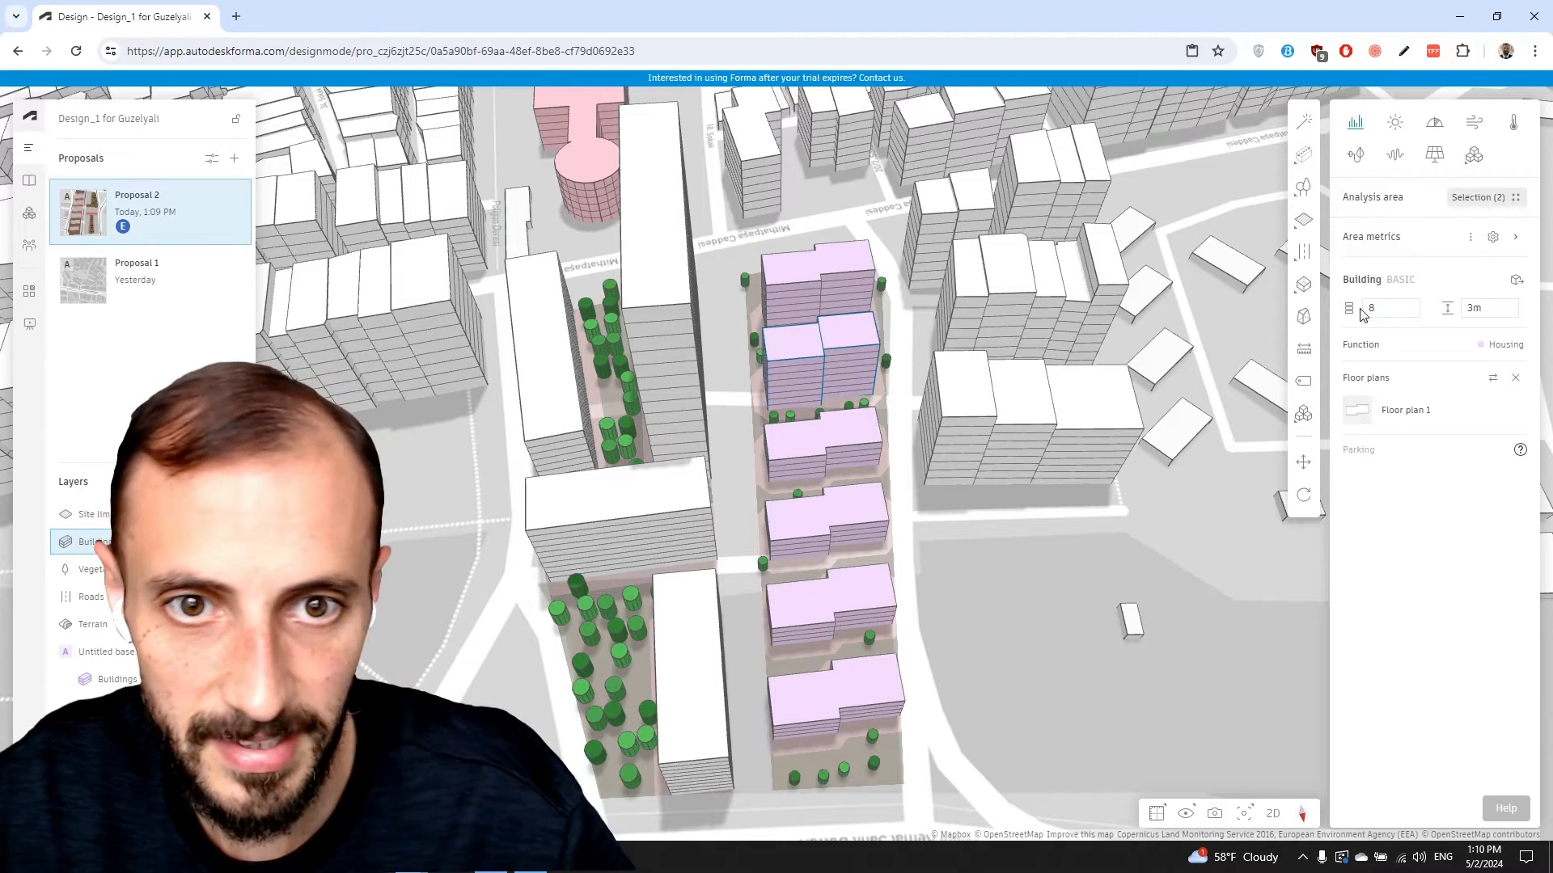
# Give the third, fourth and fifth purple pairs 8, 6 and 5 floors
pyautogui.click(862, 442)
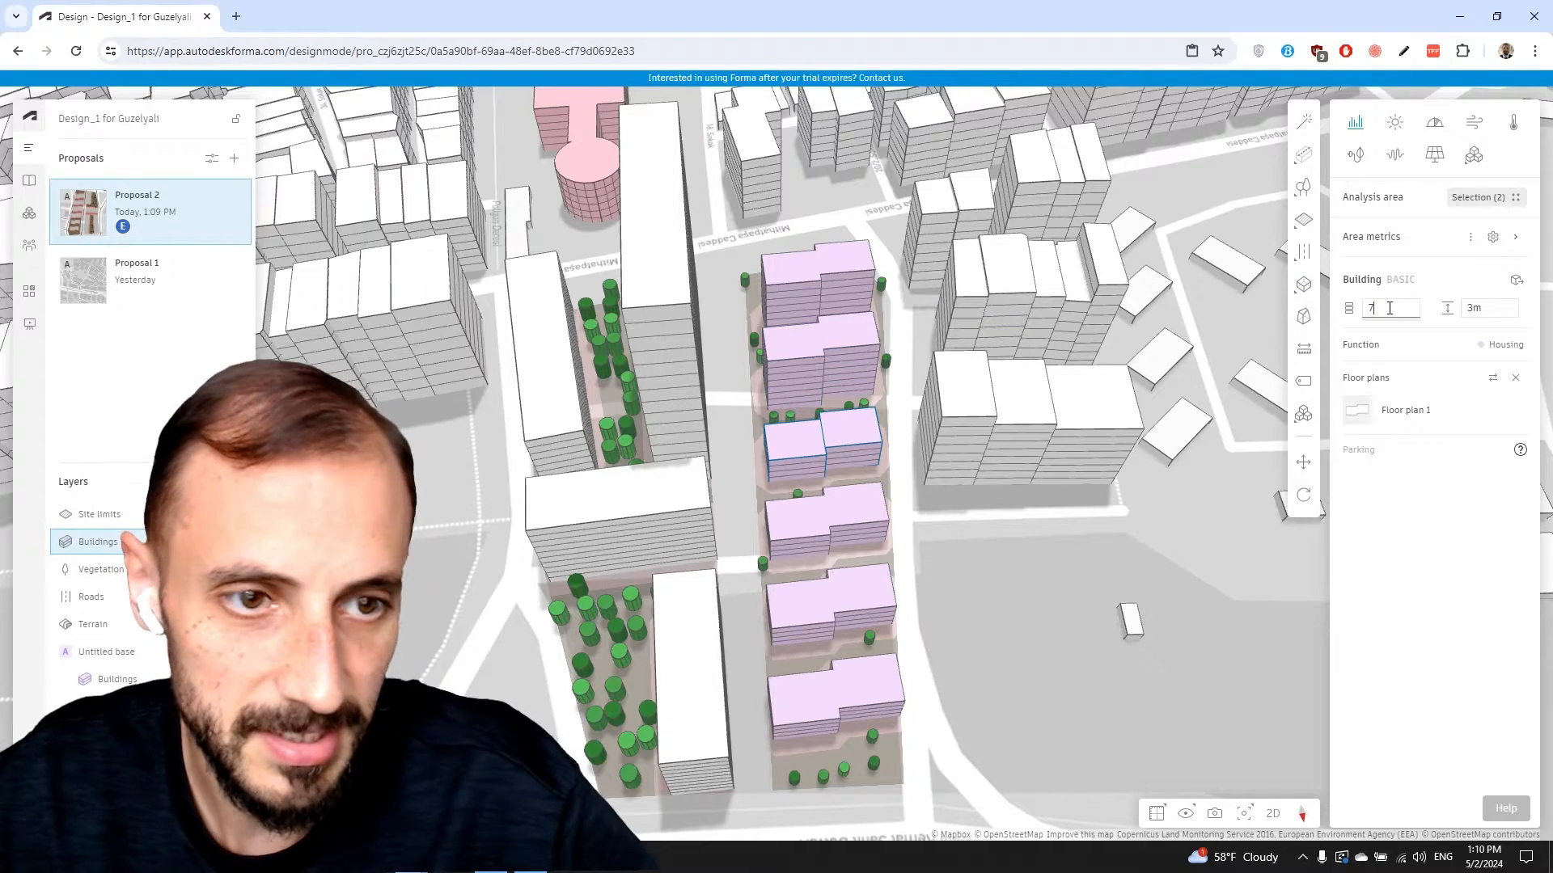
pyautogui.write('8')
pyautogui.click(849, 525)
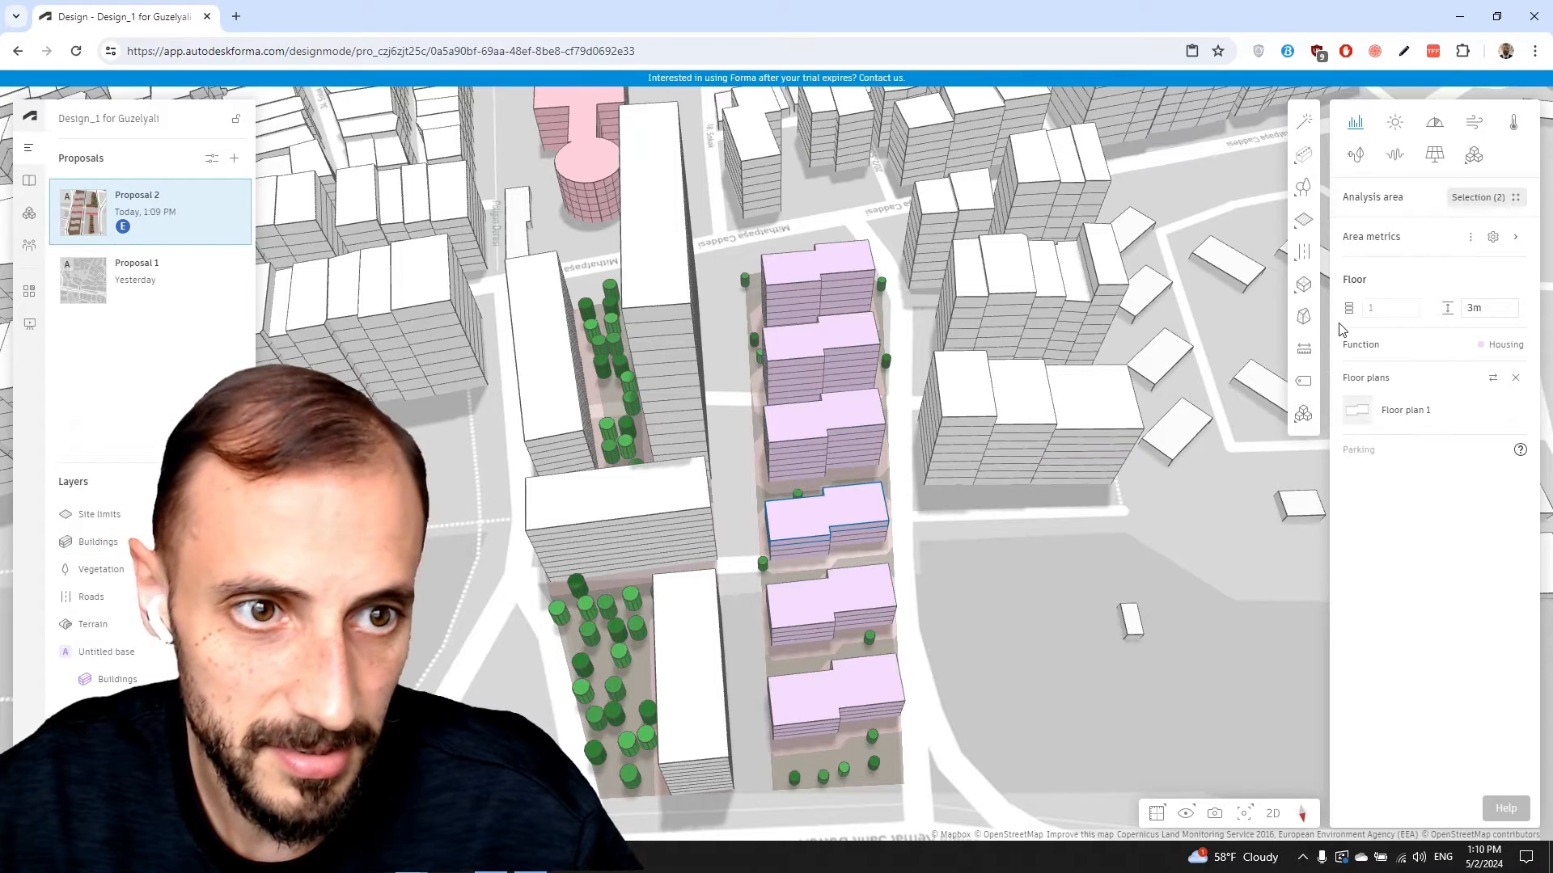
pyautogui.click(862, 522)
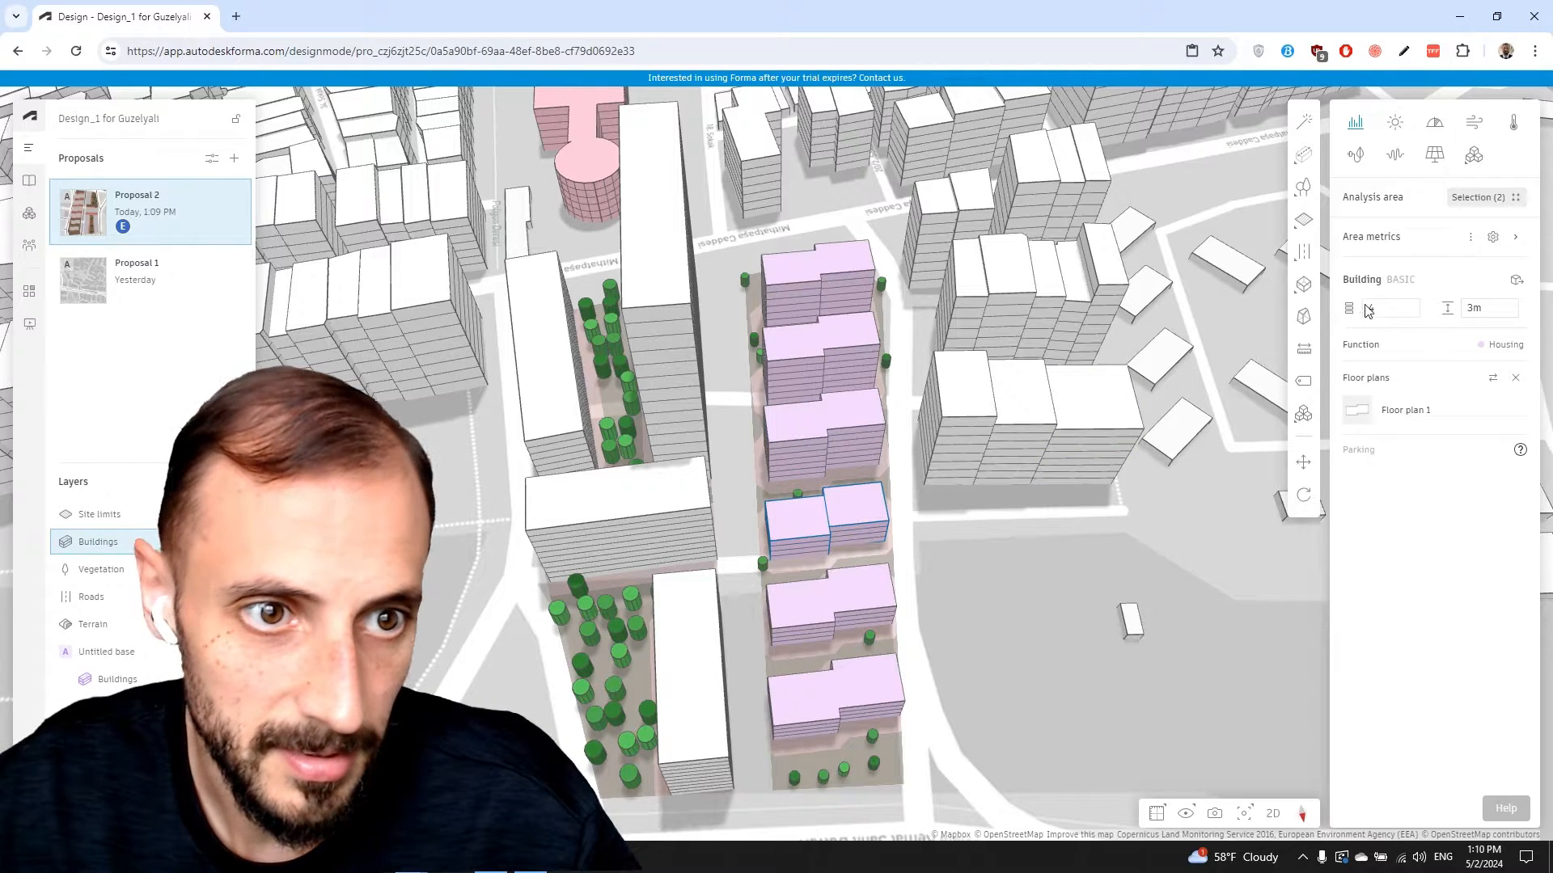
pyautogui.write('6')
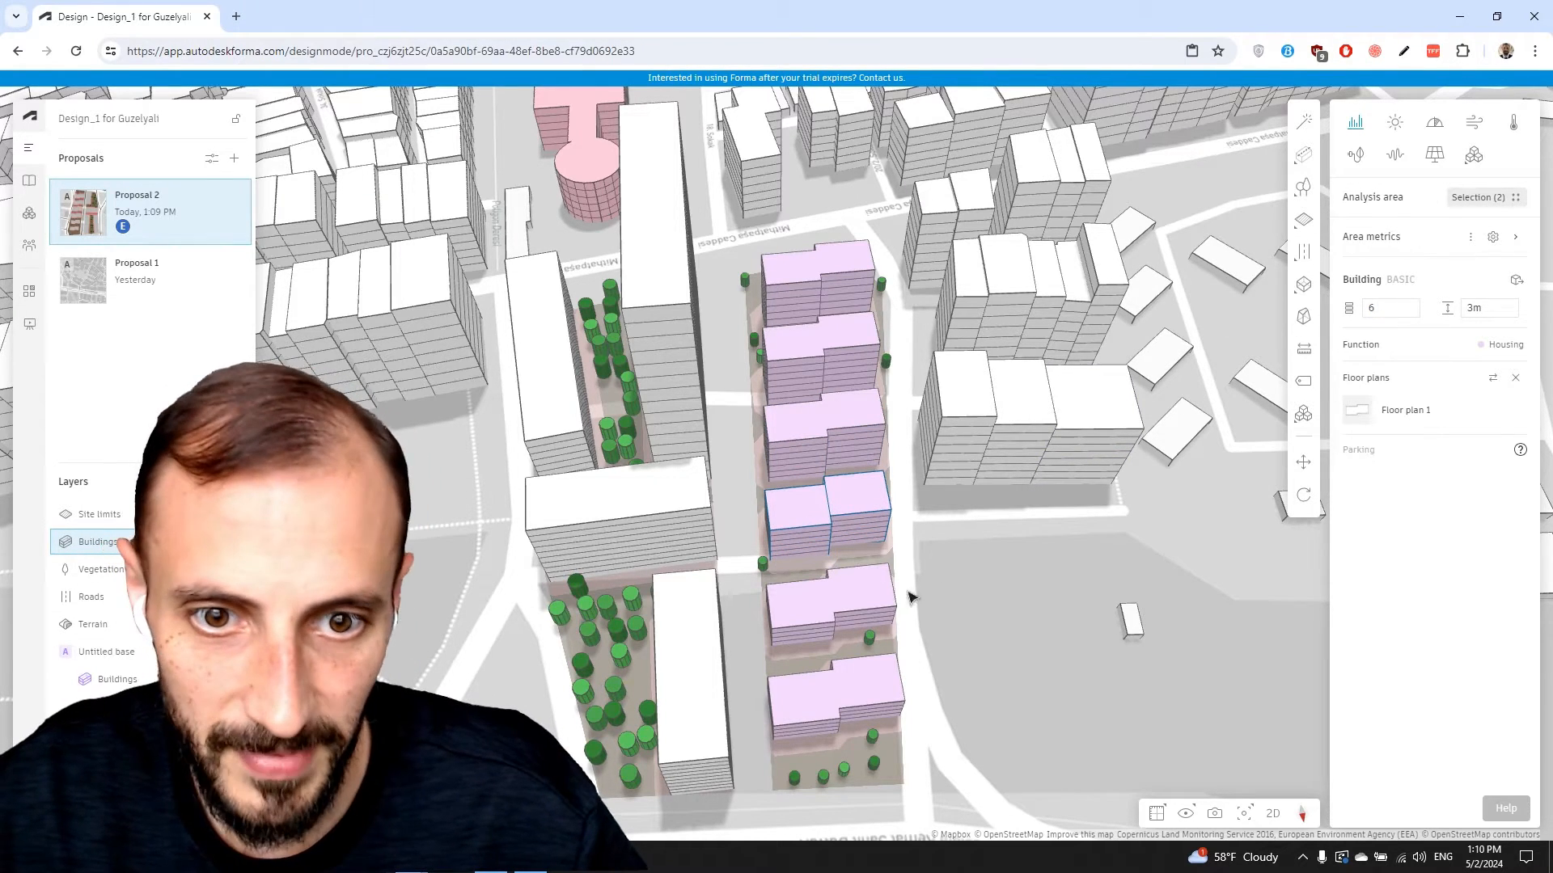
pyautogui.click(877, 601)
pyautogui.click(1384, 308)
pyautogui.write('5')
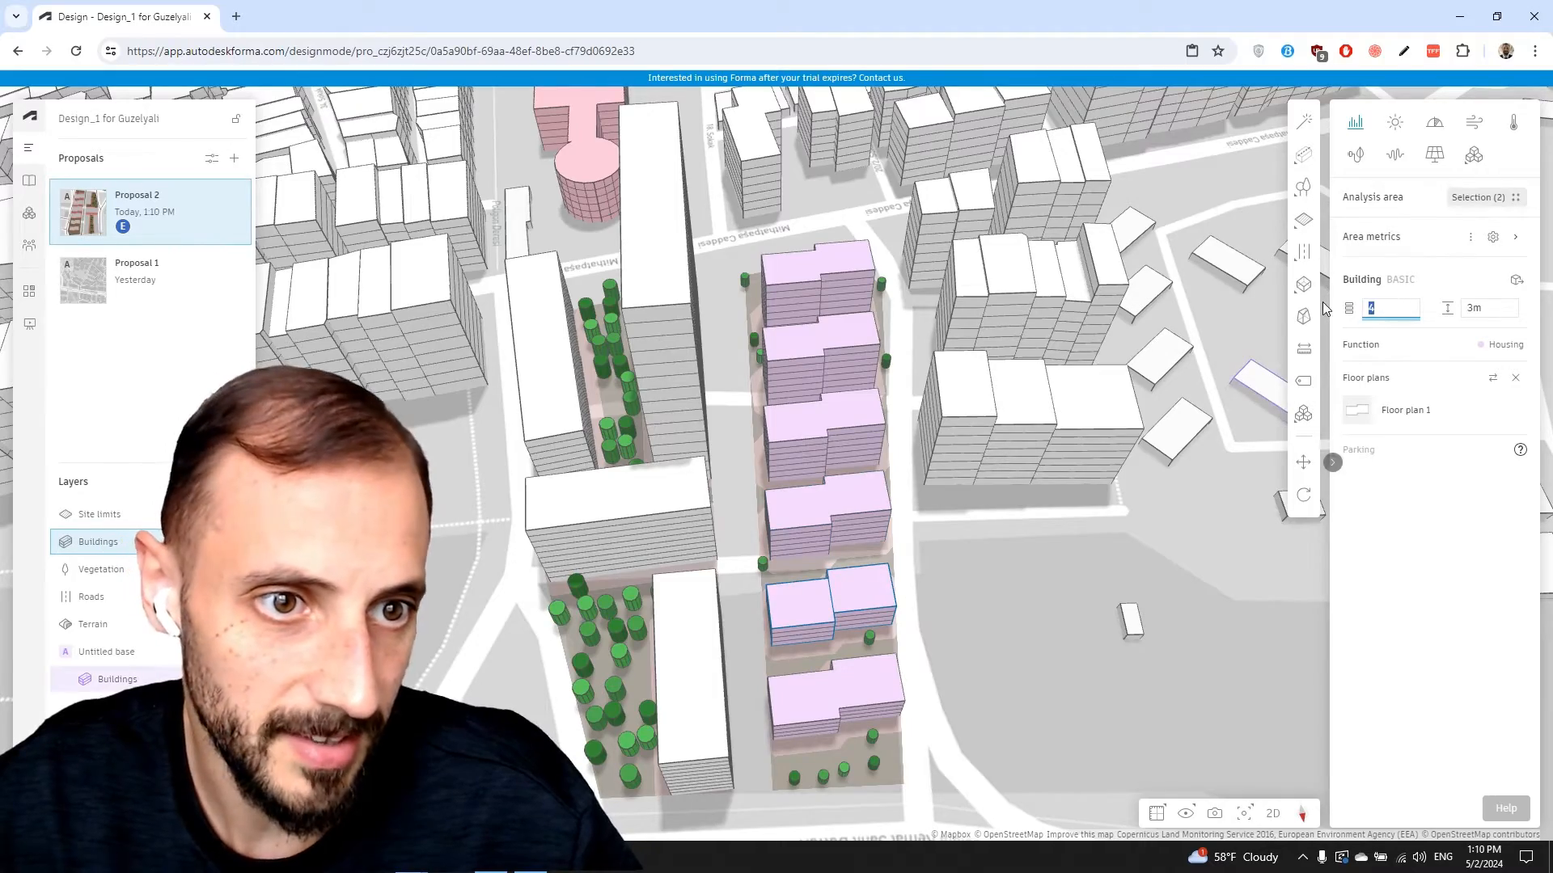
# Orbit over the stepped blocks and select the tall slab tower
pyautogui.moveTo(1050, 649); pyautogui.dragTo(1079, 546, button='right')
pyautogui.click(948, 578)
pyautogui.moveTo(948, 578); pyautogui.dragTo(892, 631, button='right')
pyautogui.moveTo(894, 571); pyautogui.dragTo(904, 588, button='right')
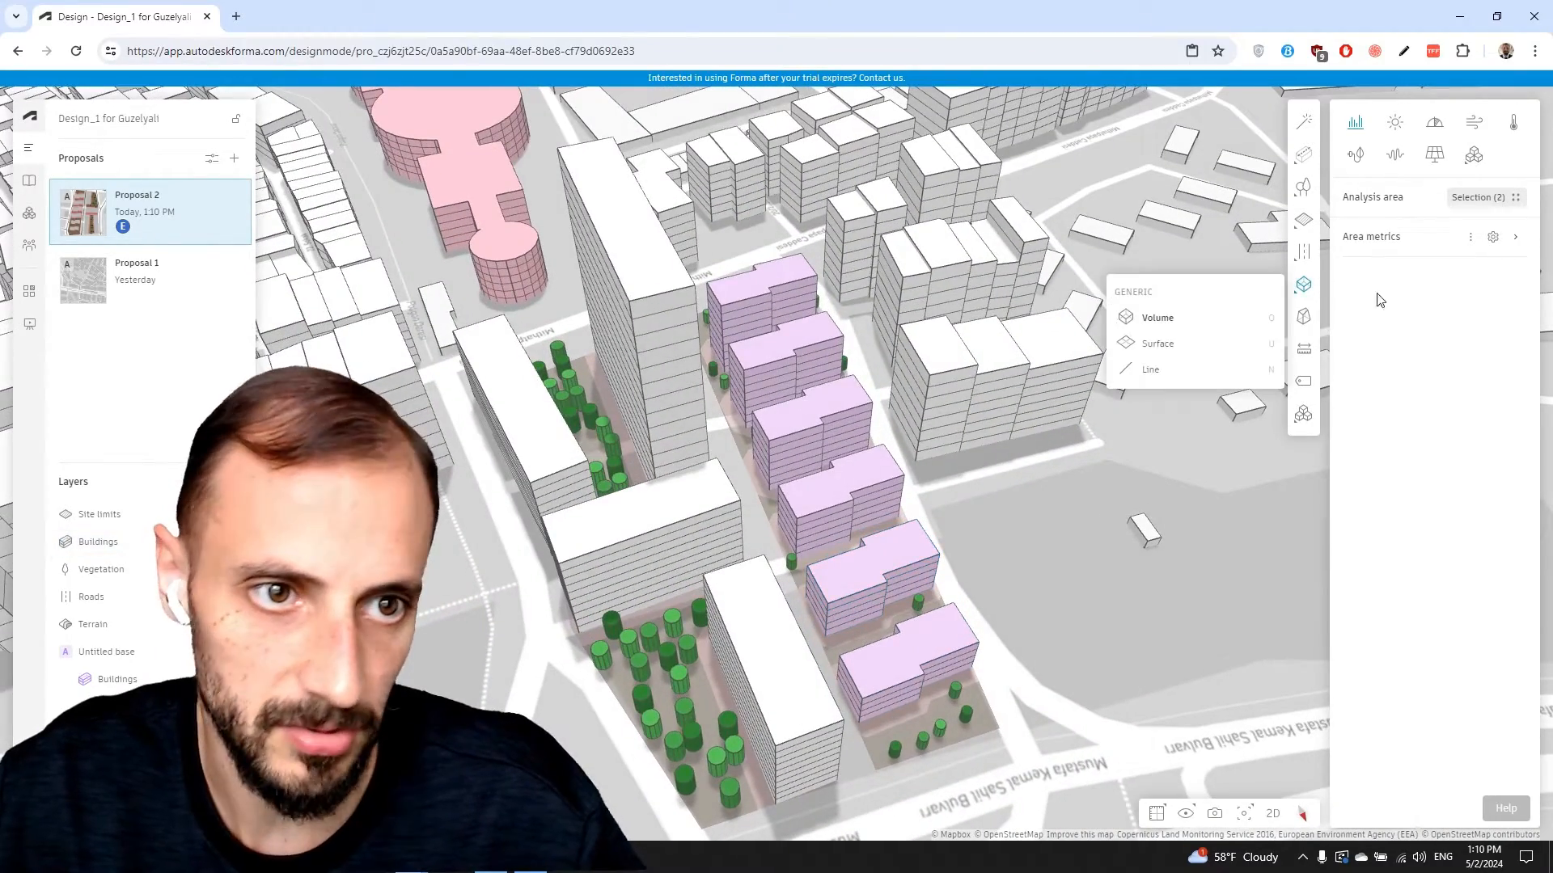
pyautogui.click(643, 237)
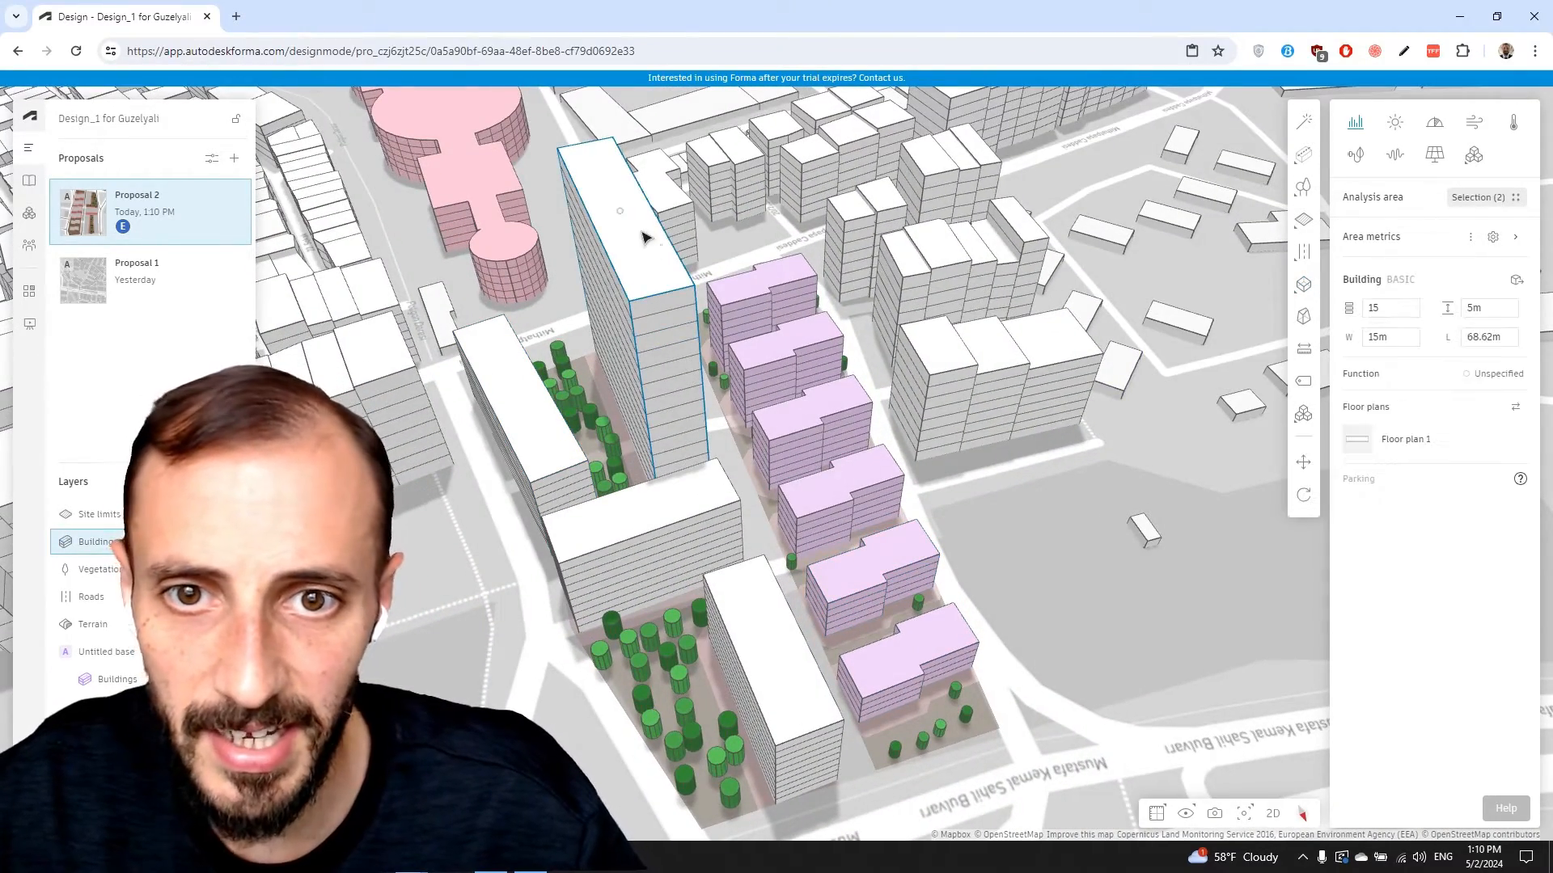
# Make the tall 15-storey tower Residential so it shows yellow
pyautogui.keyDown('shift'); pyautogui.click(734, 520); pyautogui.keyUp('shift')
pyautogui.moveTo(701, 506); pyautogui.dragTo(745, 493, button='right')
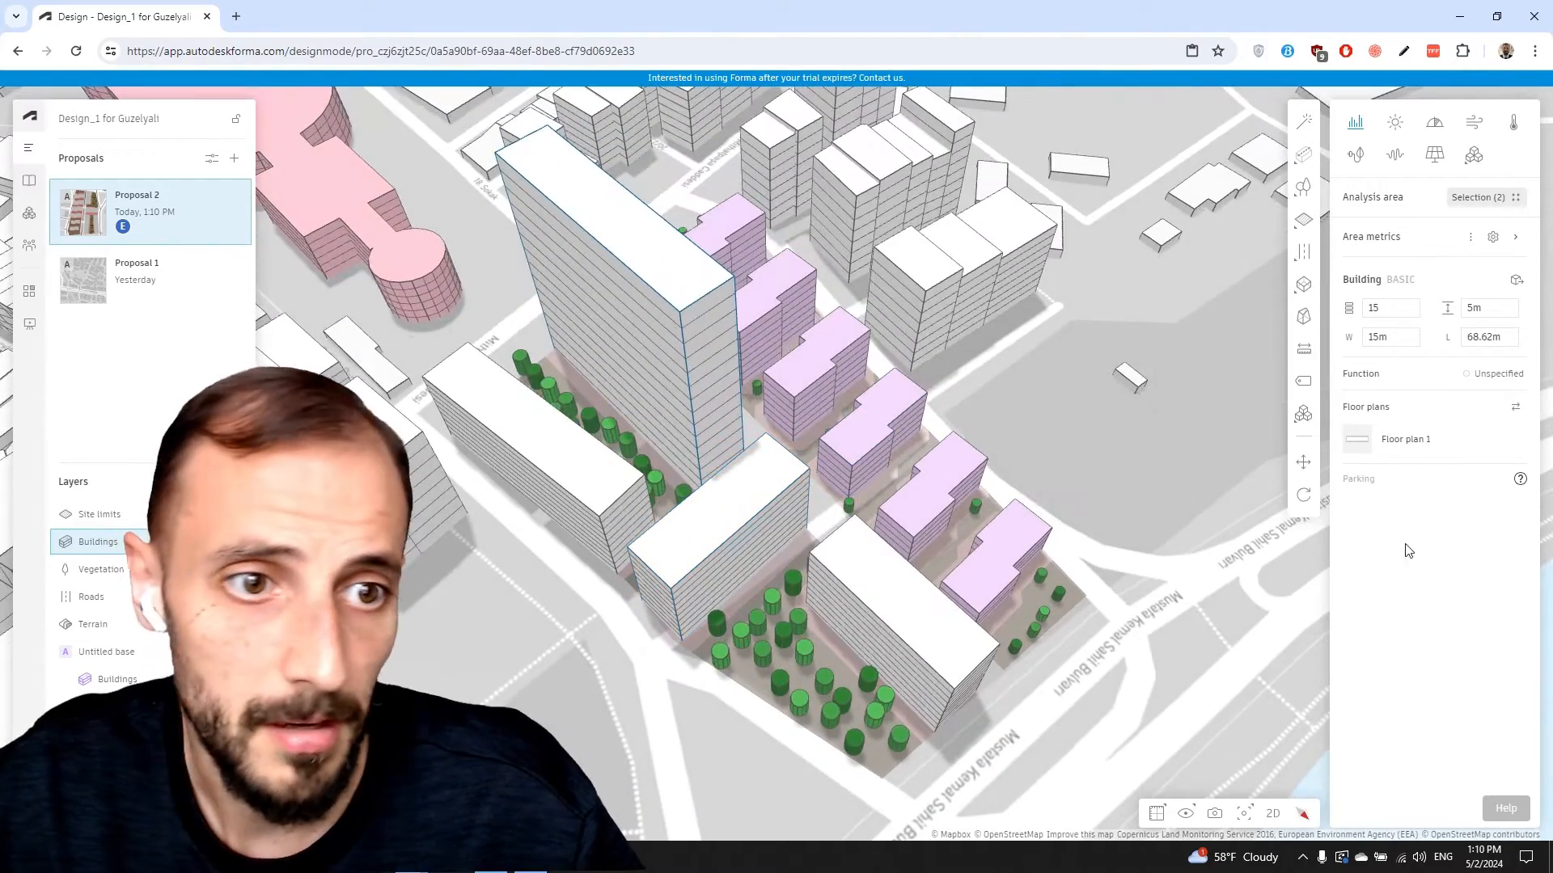
pyautogui.moveTo(664, 441); pyautogui.dragTo(640, 410, button='middle')
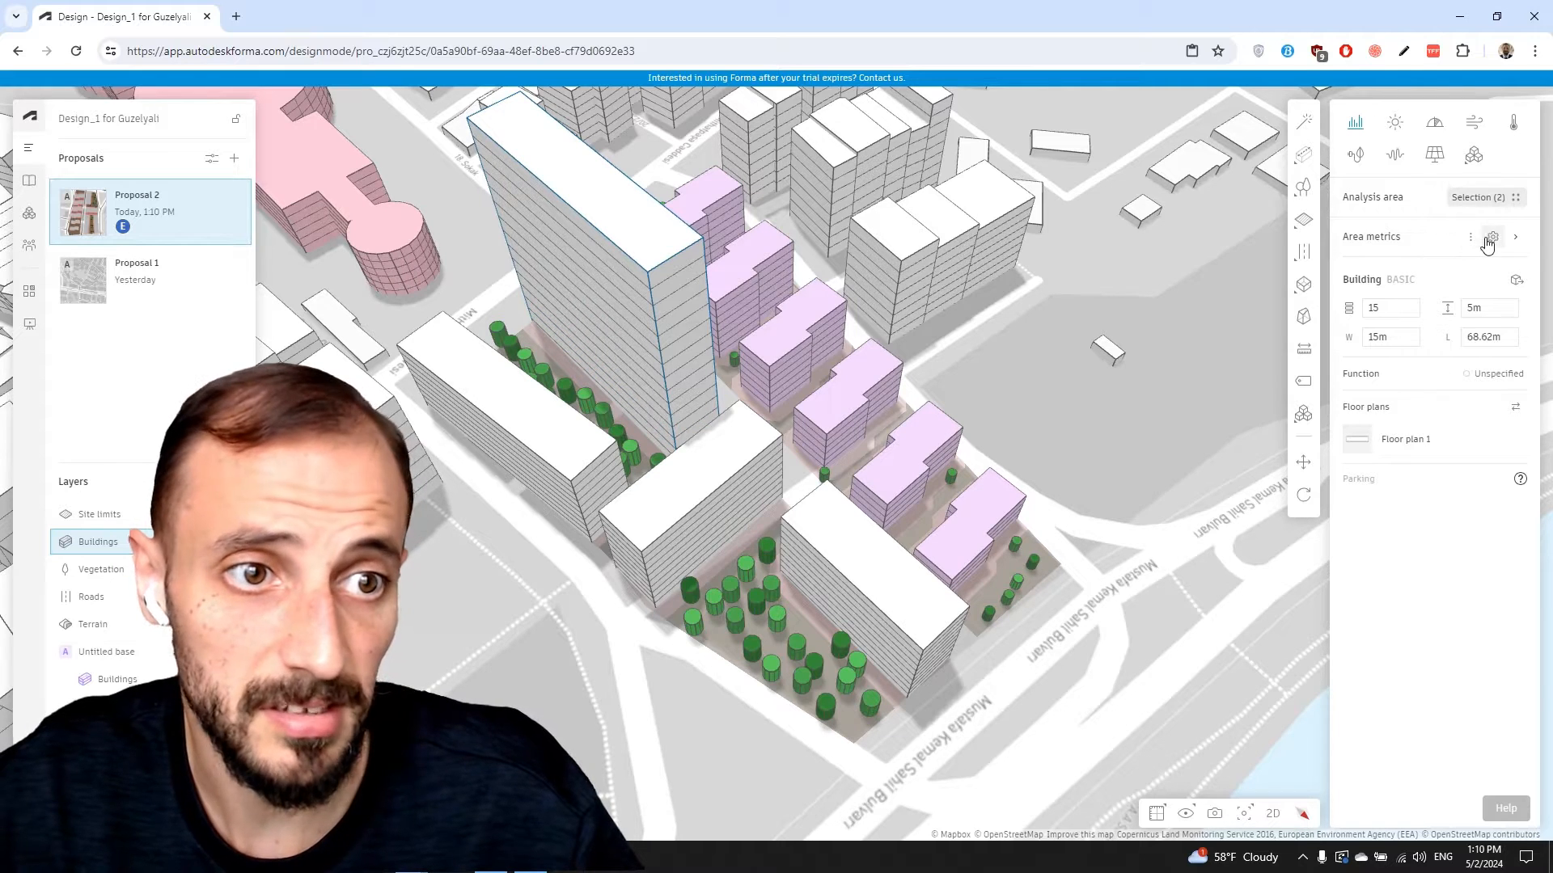
pyautogui.click(1495, 377)
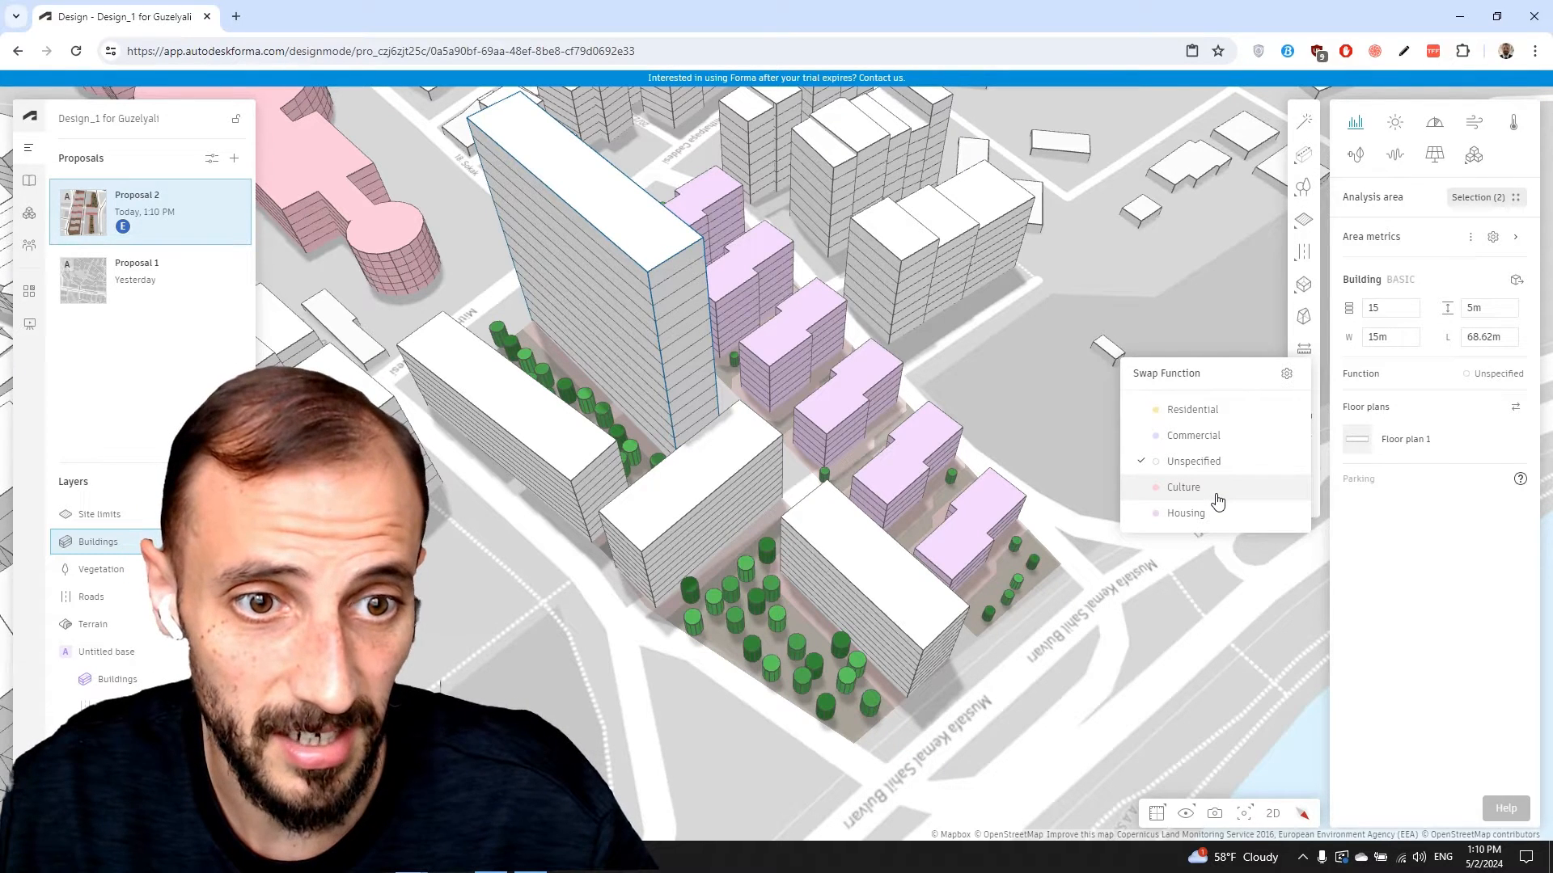
pyautogui.click(1222, 419)
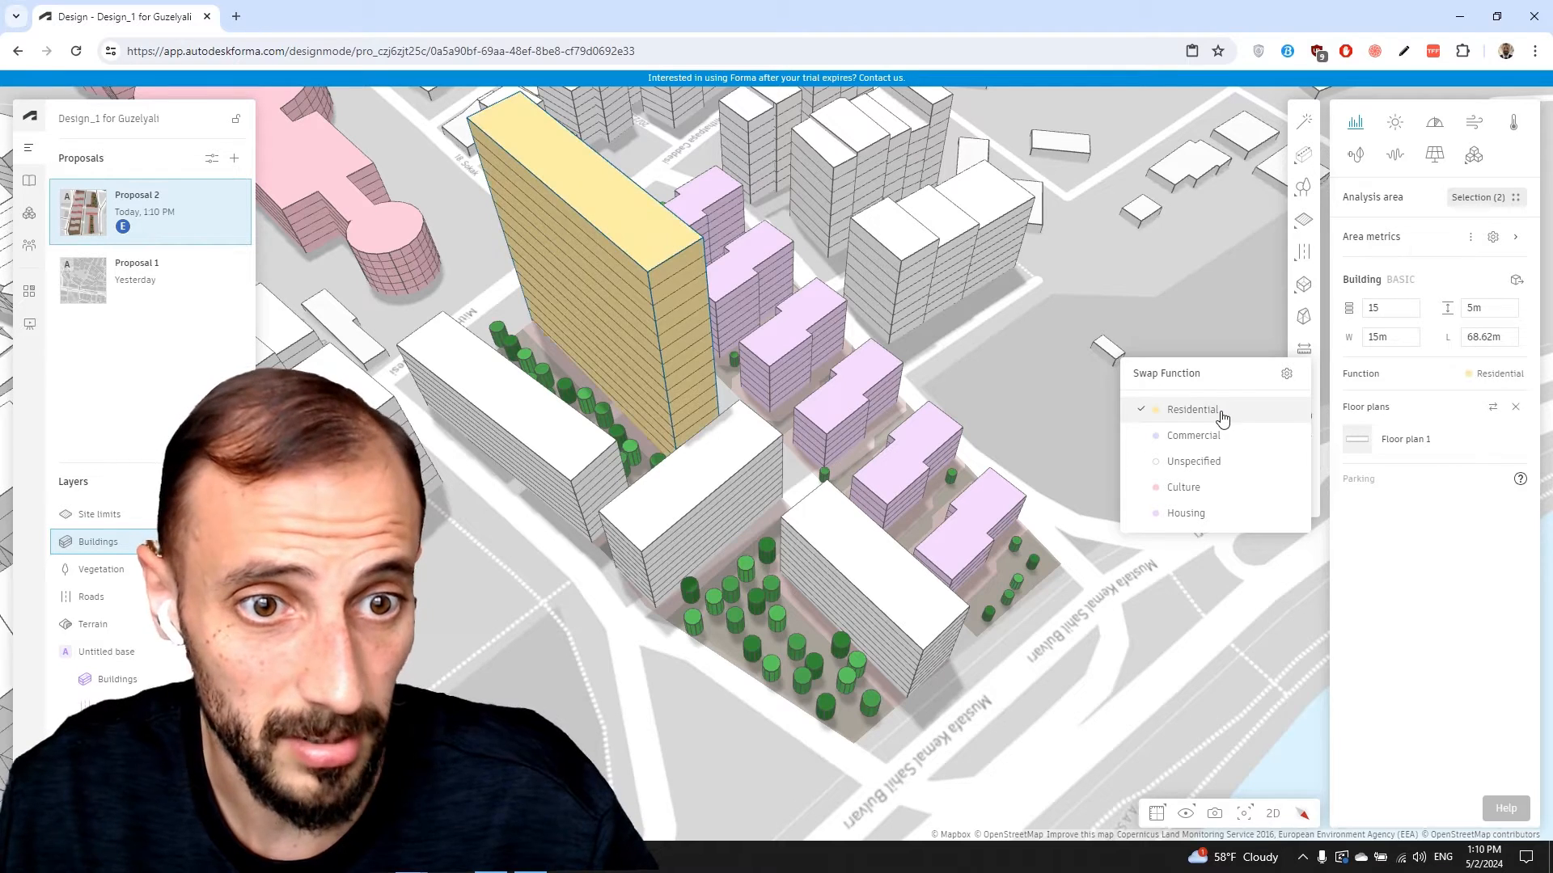
pyautogui.click(554, 452)
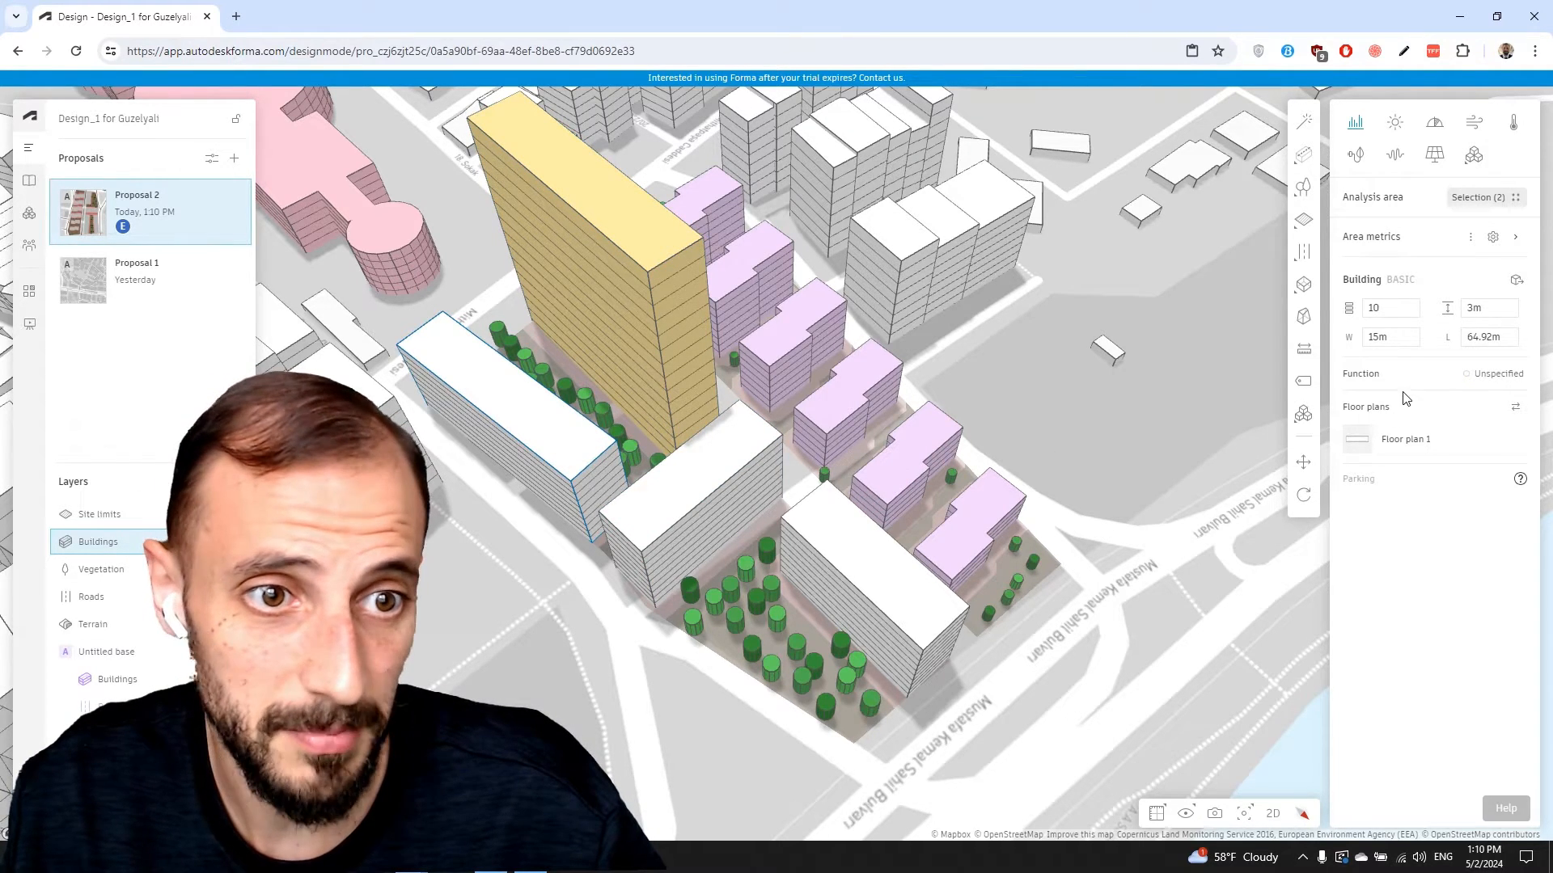
# Set the long left slab building's function to Commercial
pyautogui.click(1493, 238)
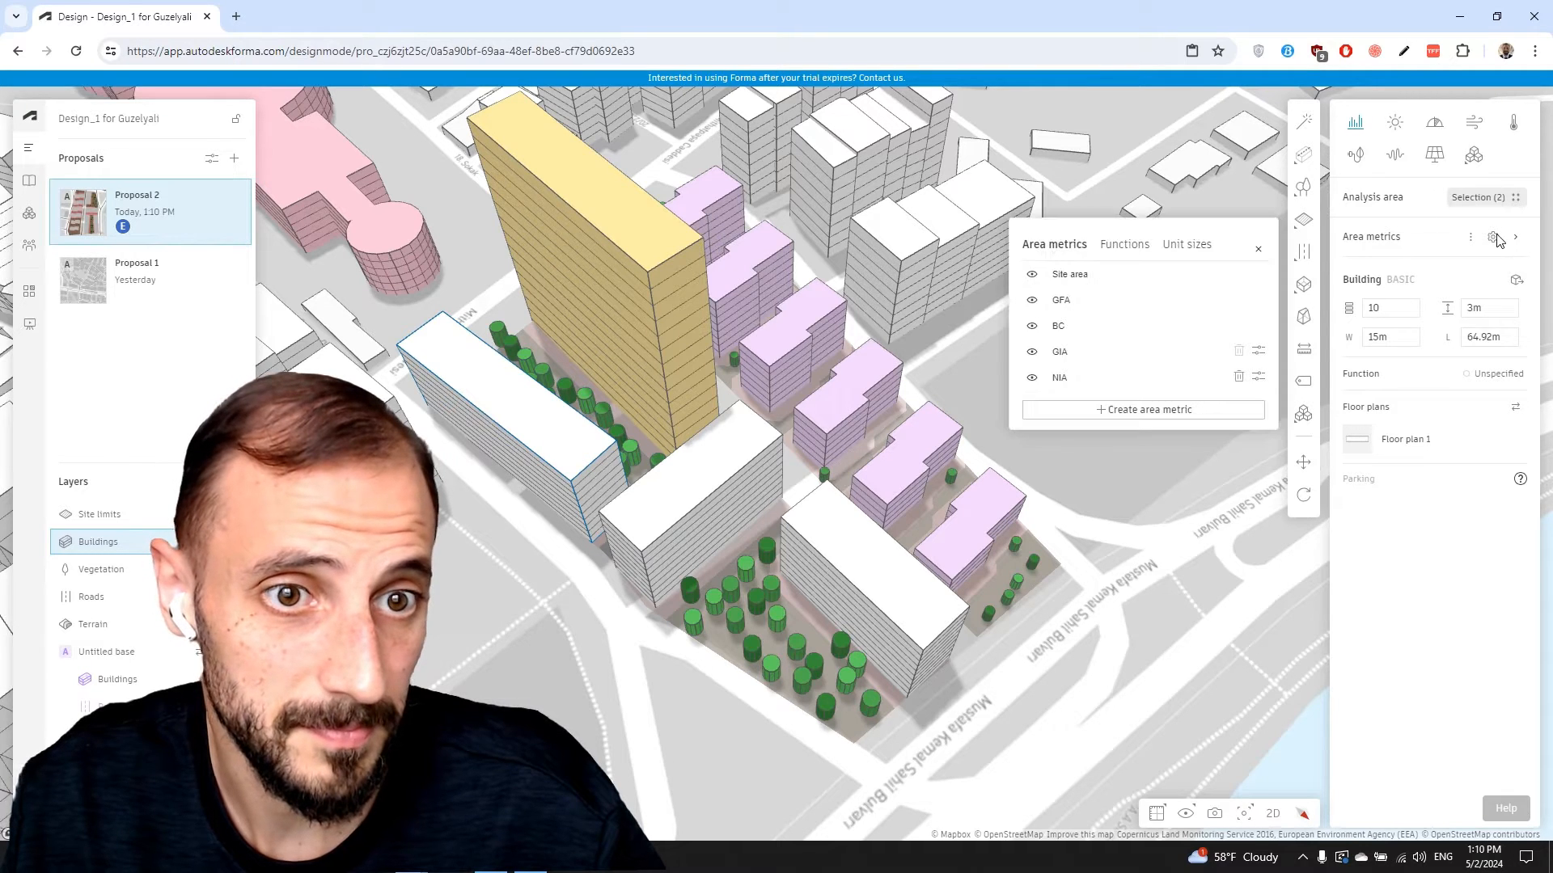
pyautogui.click(1511, 236)
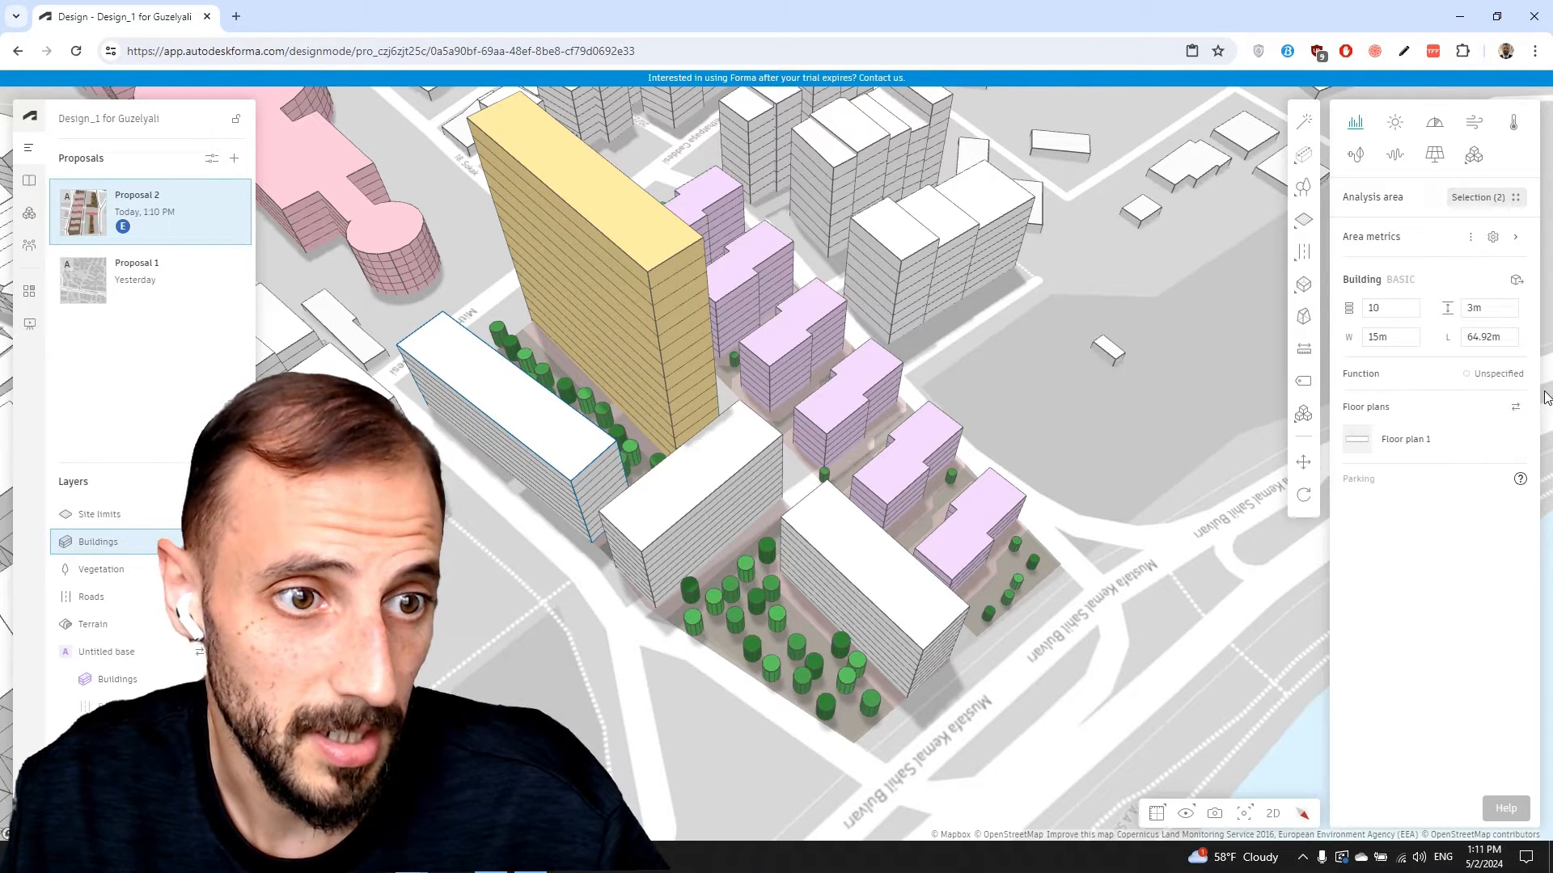
pyautogui.click(1496, 373)
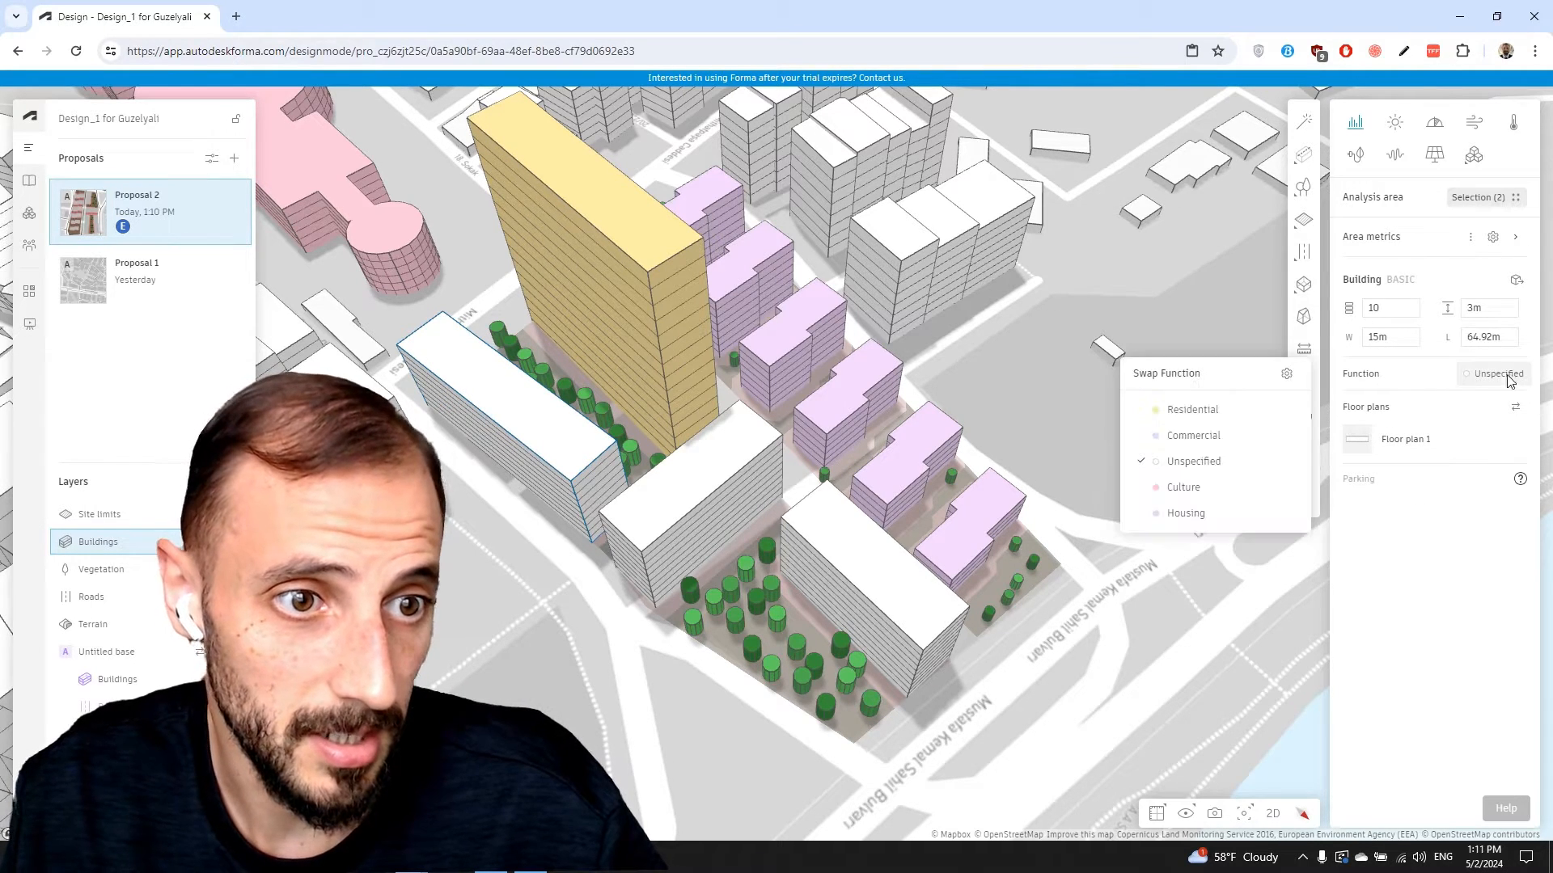
pyautogui.click(1239, 445)
# Orbit the view and select the white front slab building
pyautogui.click(845, 571)
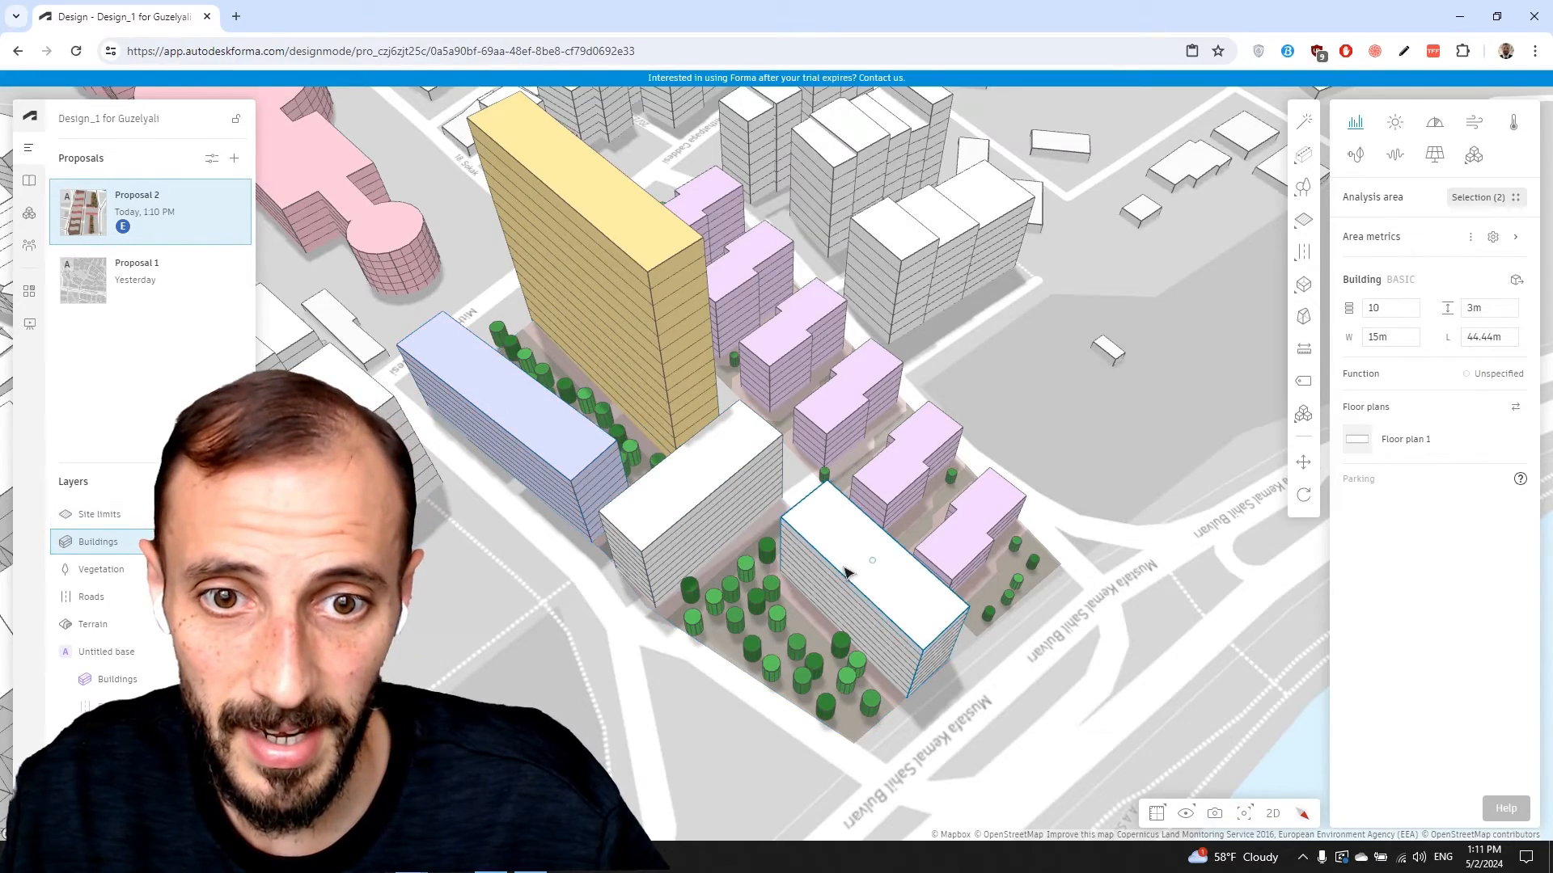
pyautogui.moveTo(847, 574); pyautogui.dragTo(827, 522, button='right')
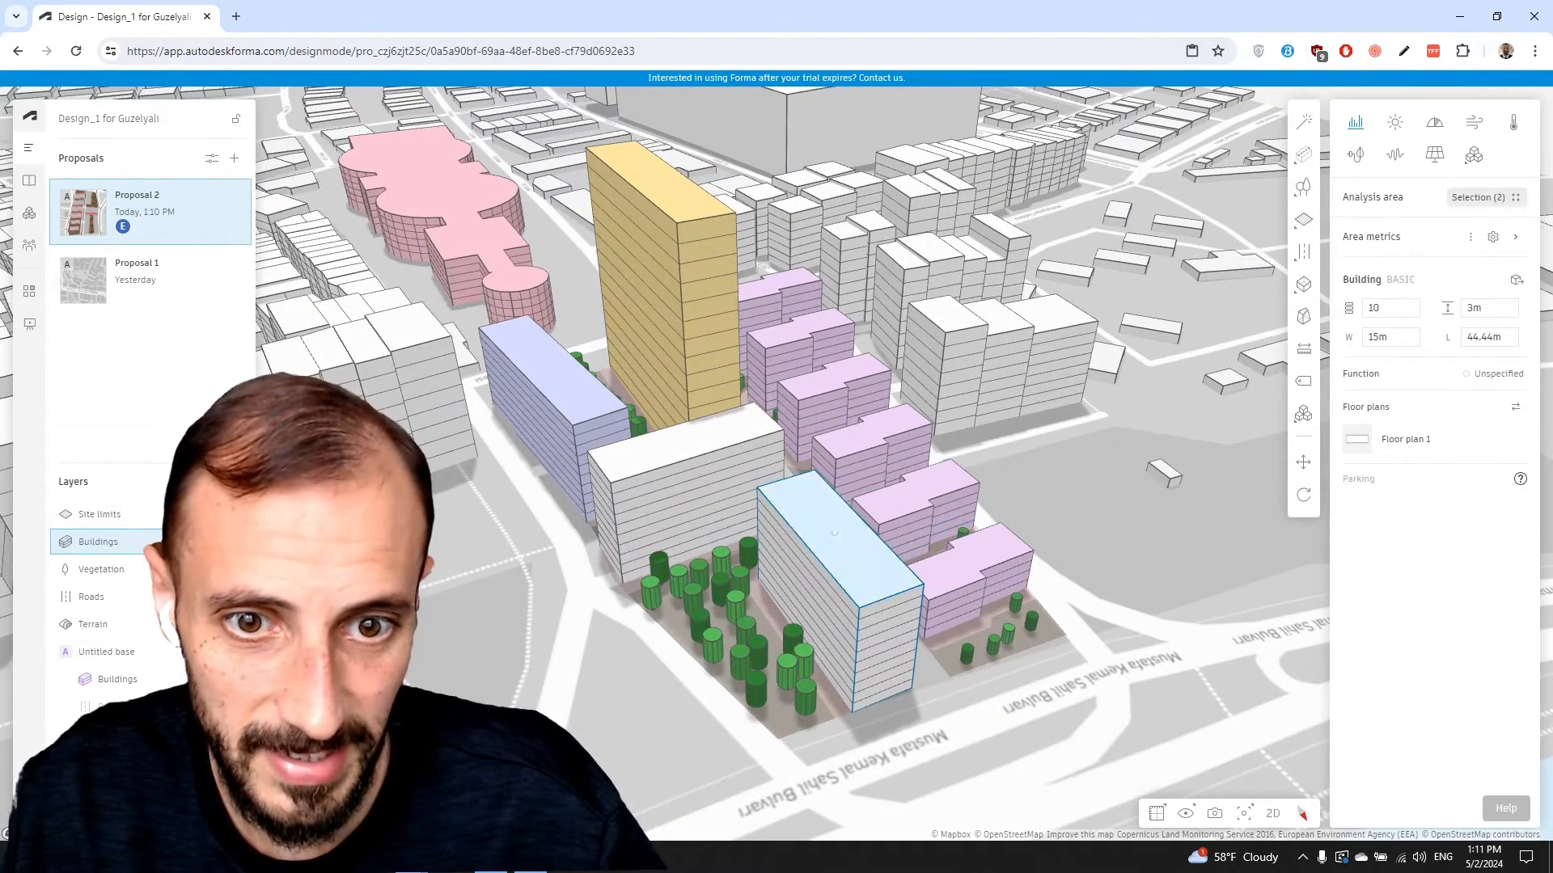
pyautogui.click(1133, 479)
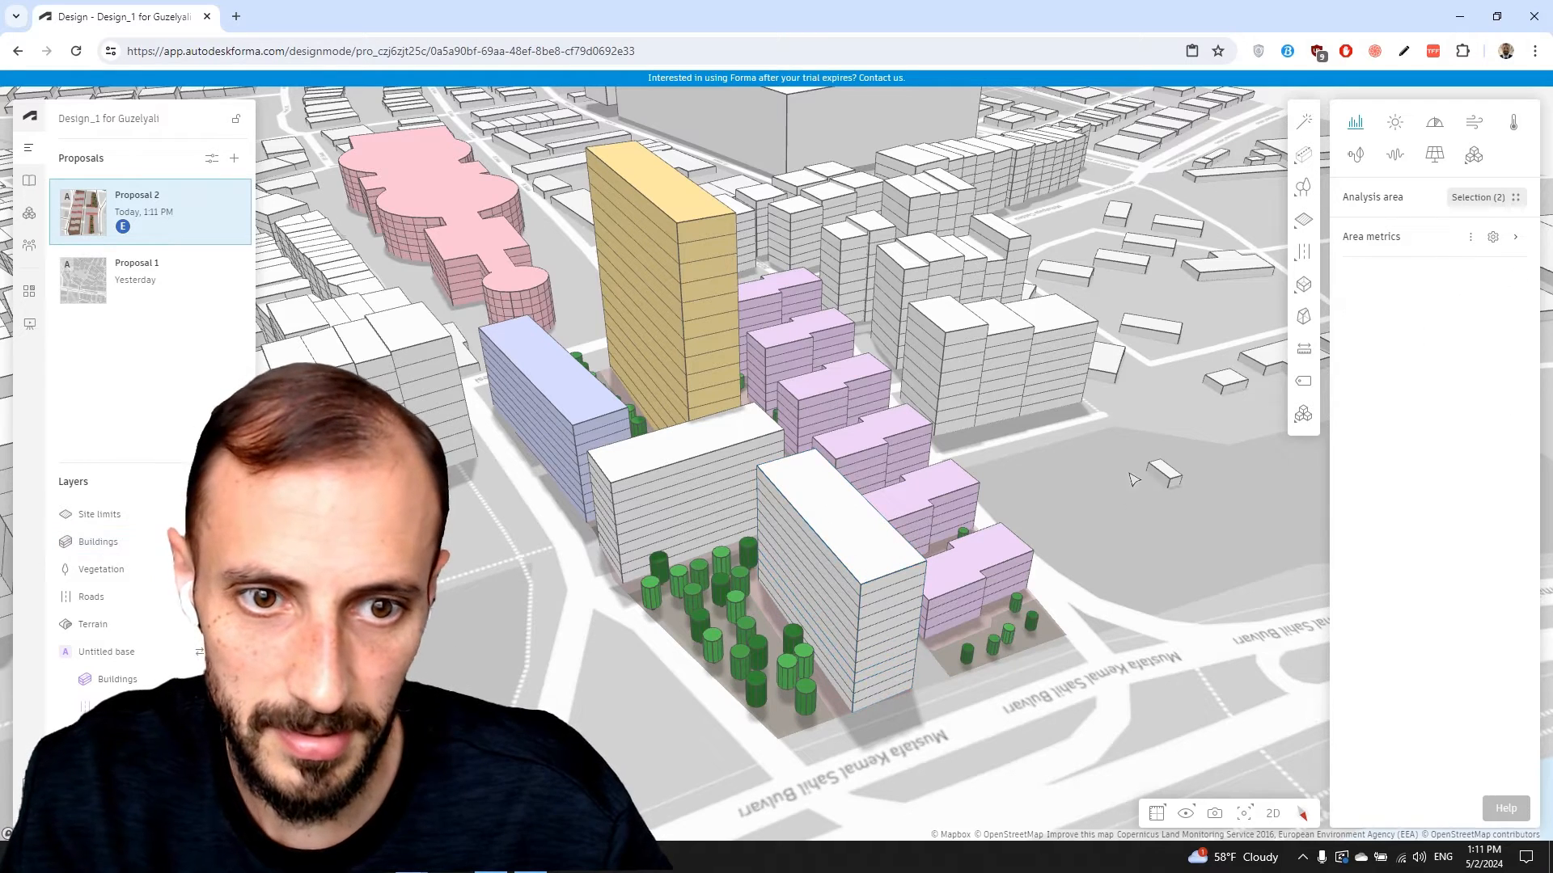
pyautogui.rightClick(1132, 479)
pyautogui.click(819, 556)
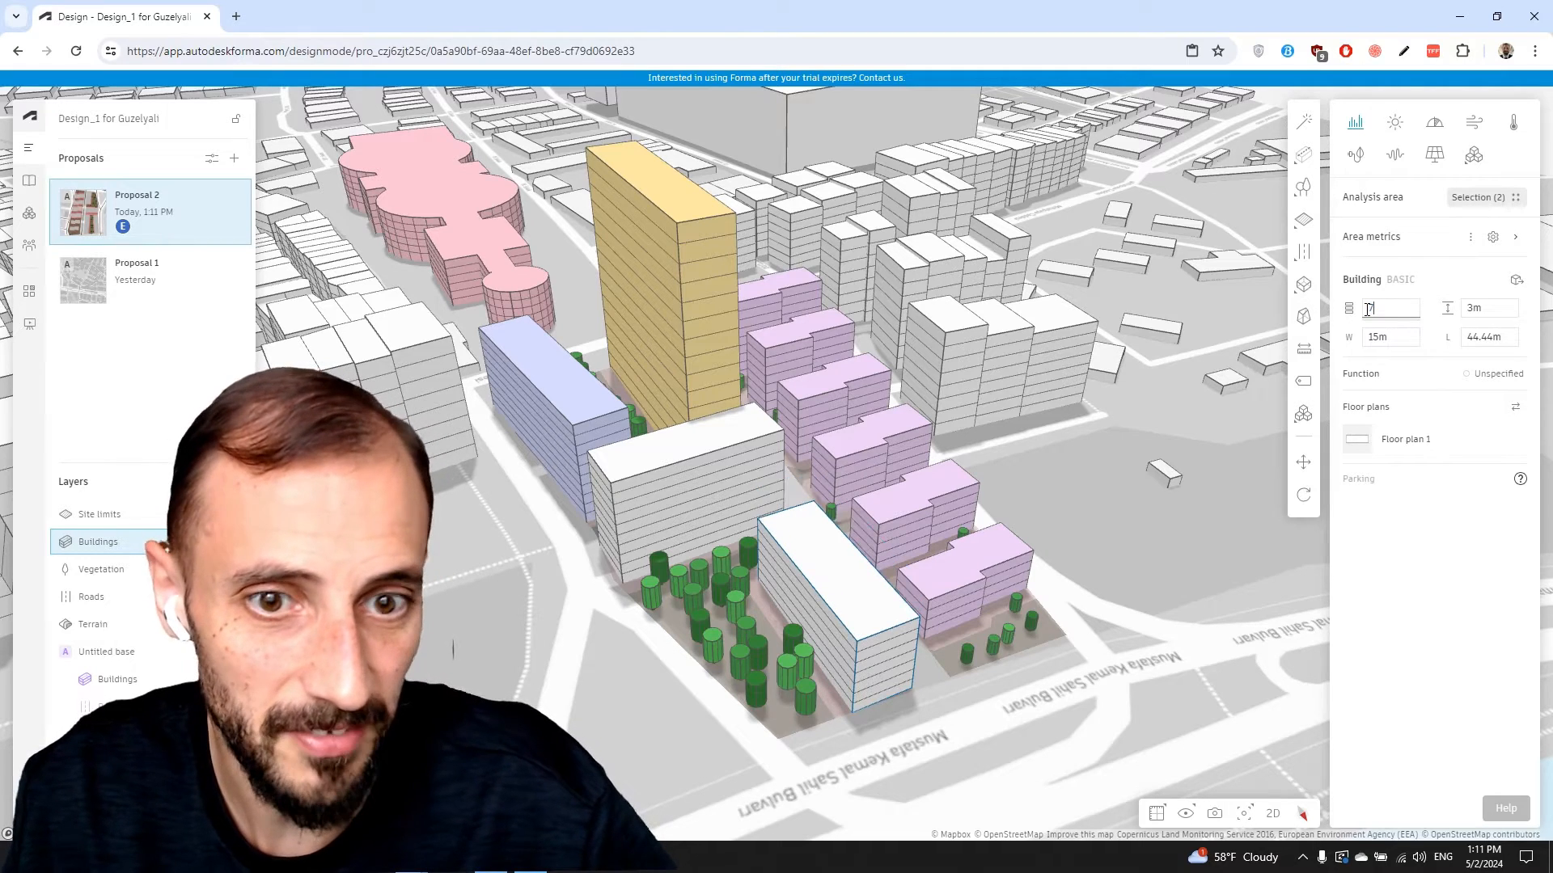
# Give the front block a 4 m storey height and 6 floors
pyautogui.press('Tab')
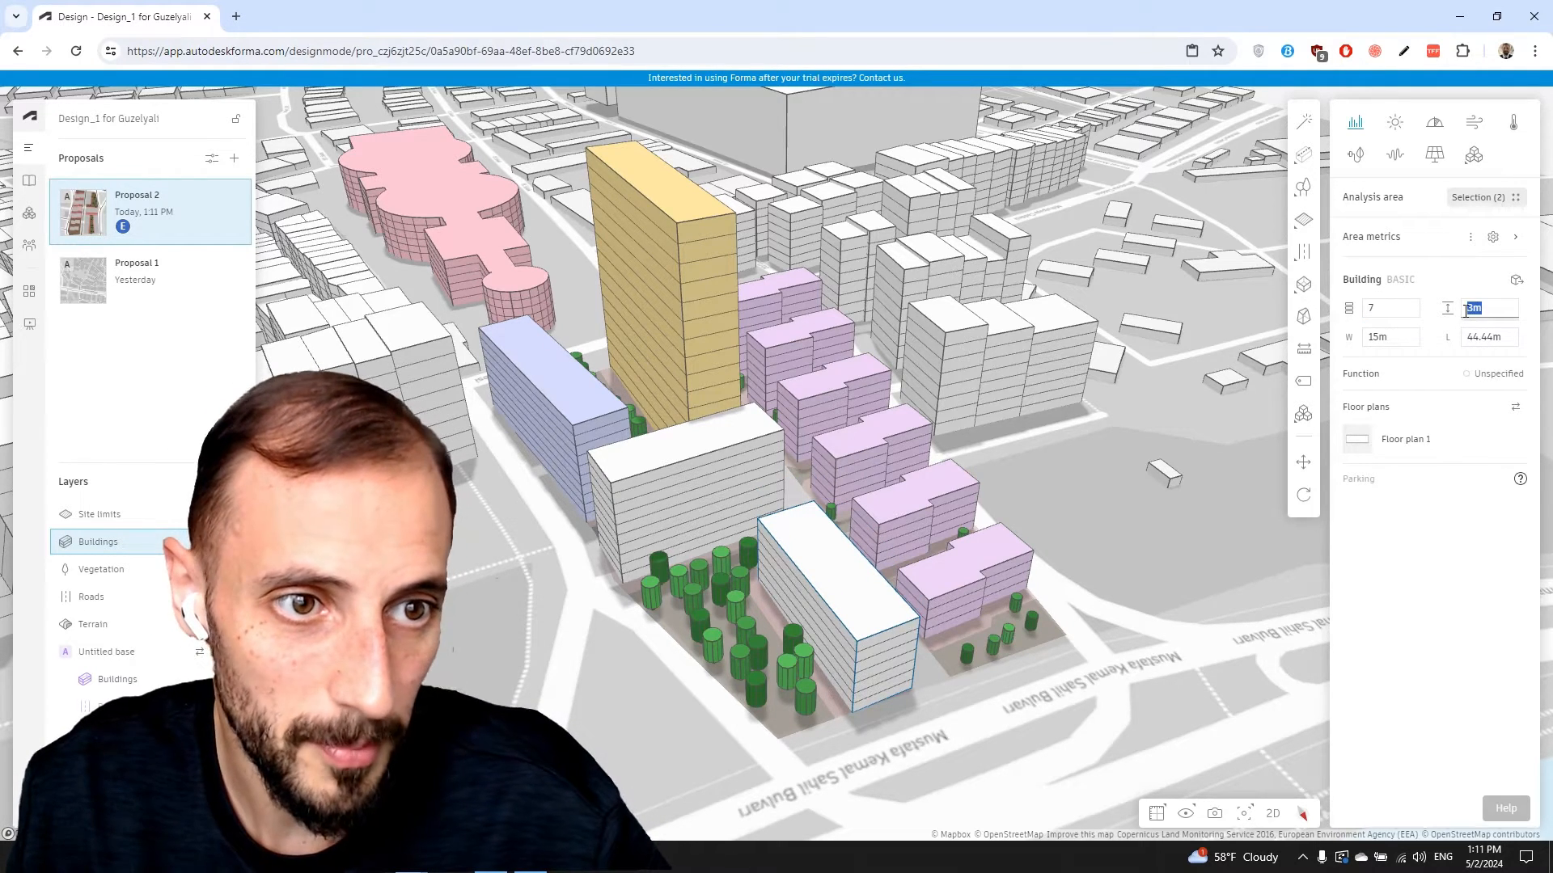
pyautogui.write('4')
pyautogui.press('Return')
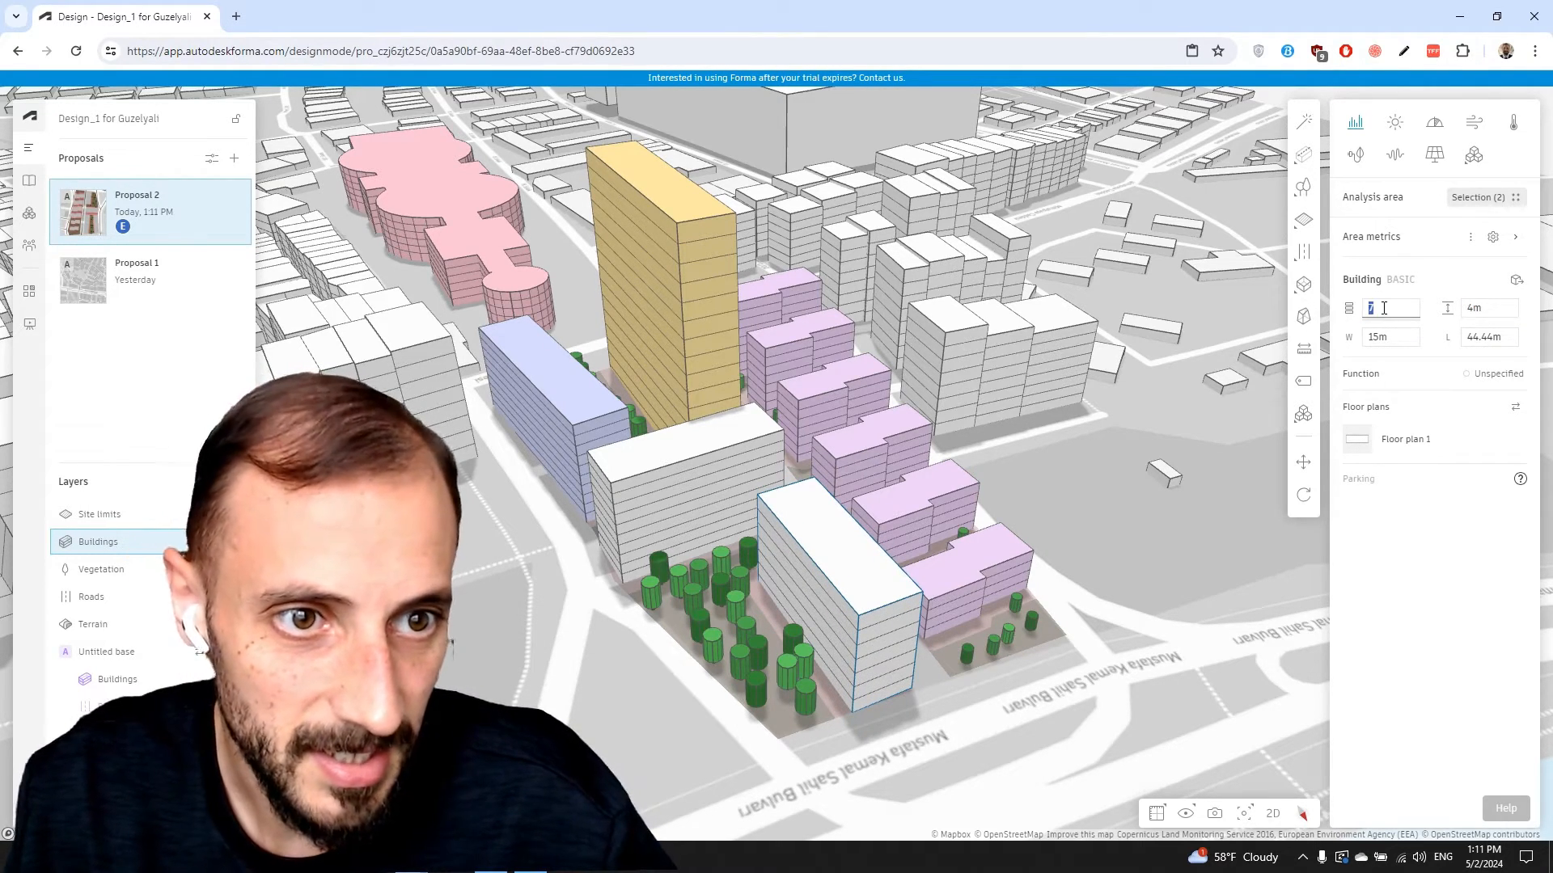
pyautogui.write('6')
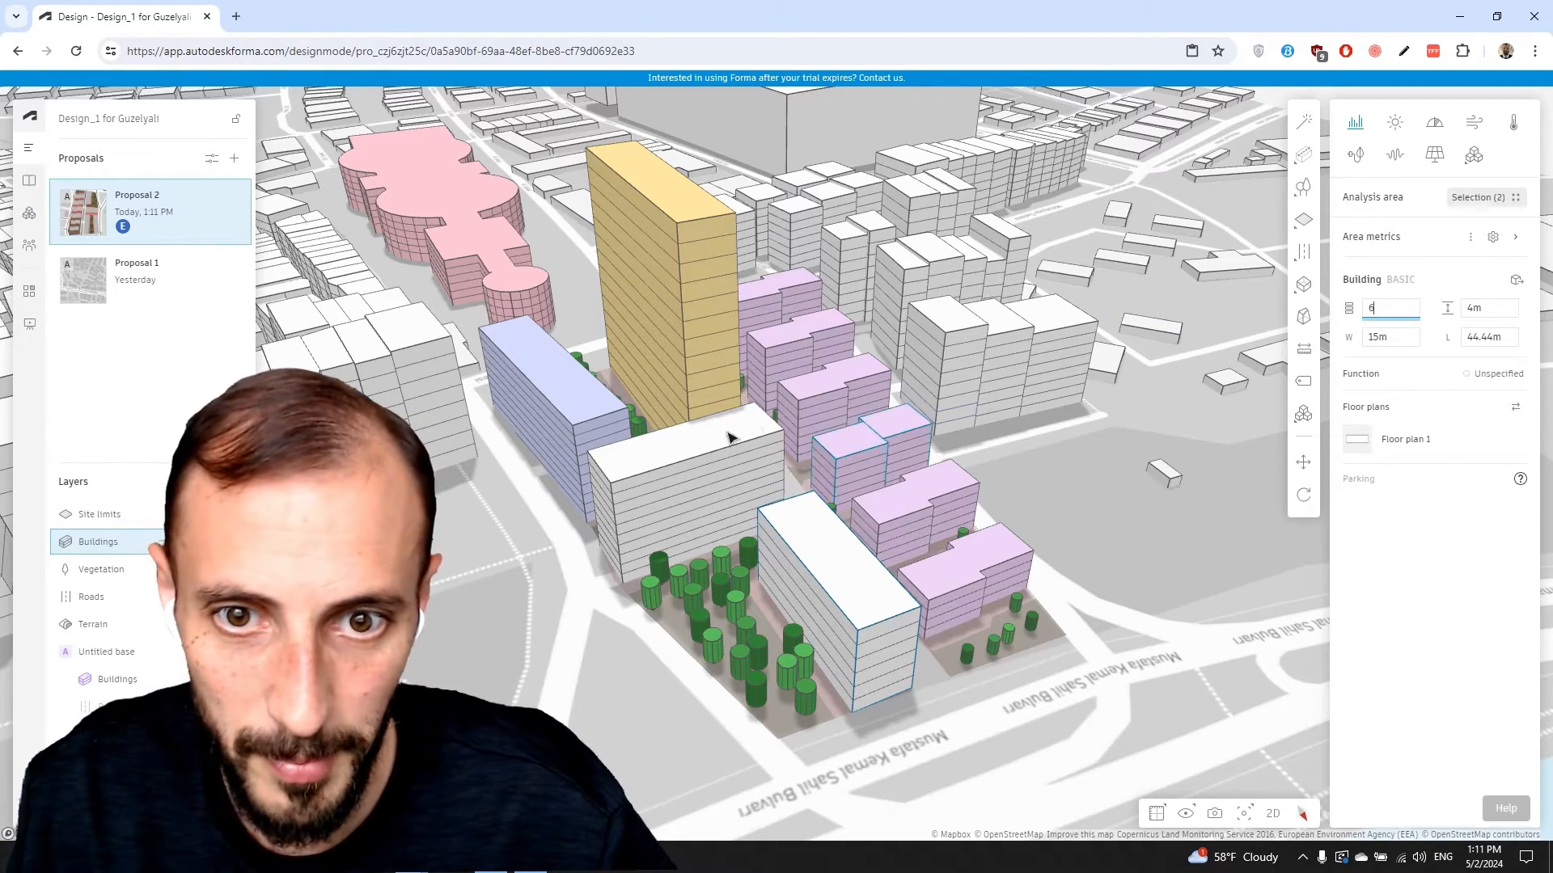
pyautogui.click(681, 472)
pyautogui.moveTo(681, 471); pyautogui.dragTo(687, 457, button='right')
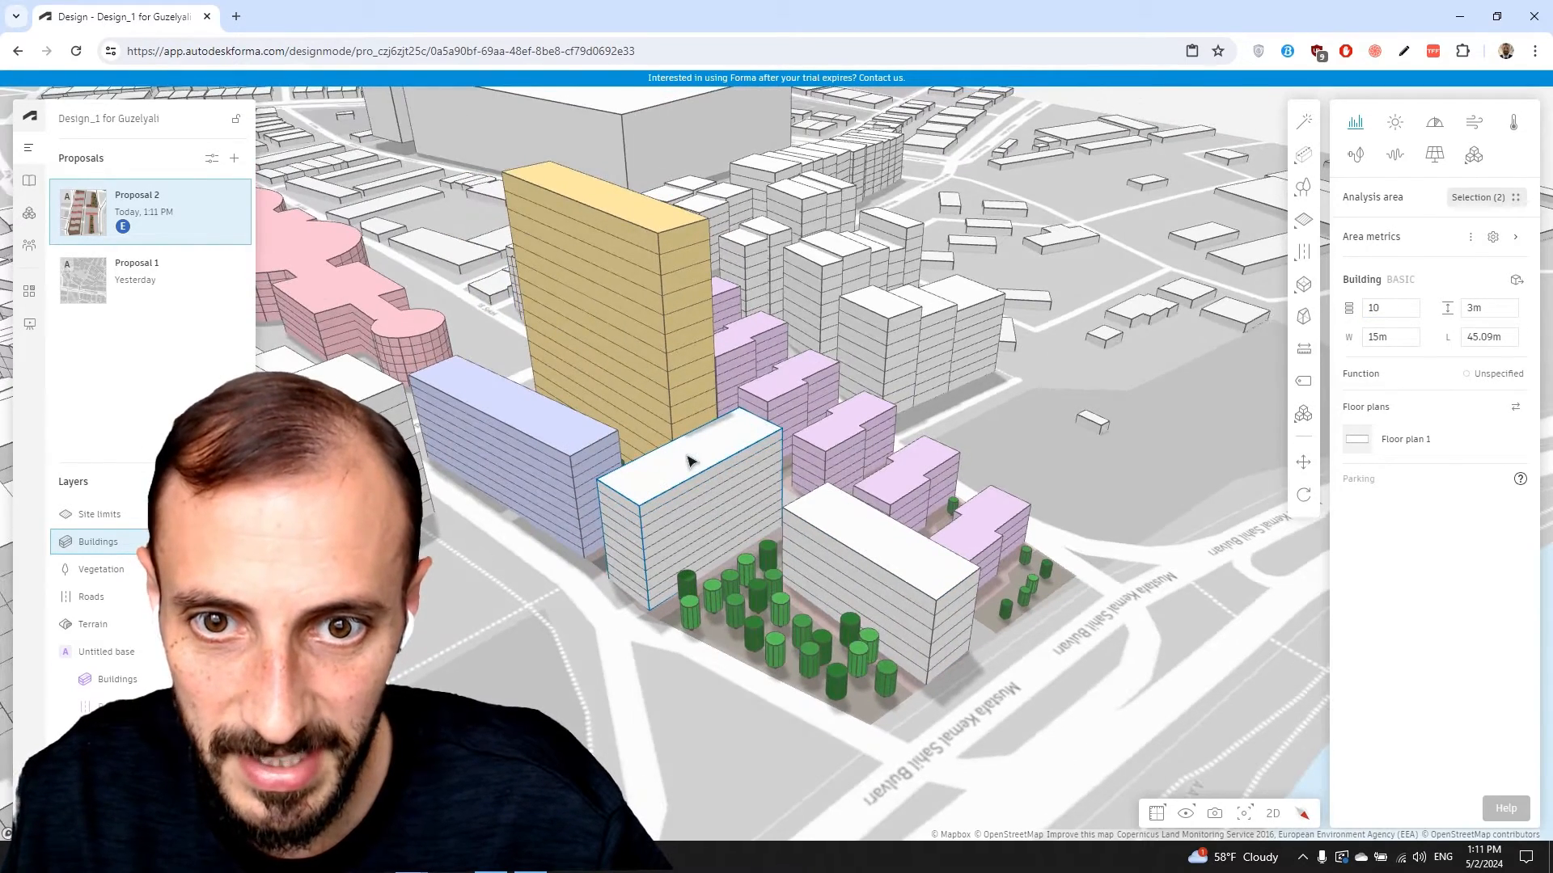
# Set the blue Commercial building to 12 floors and the white block by the trees to 8
pyautogui.click(565, 452)
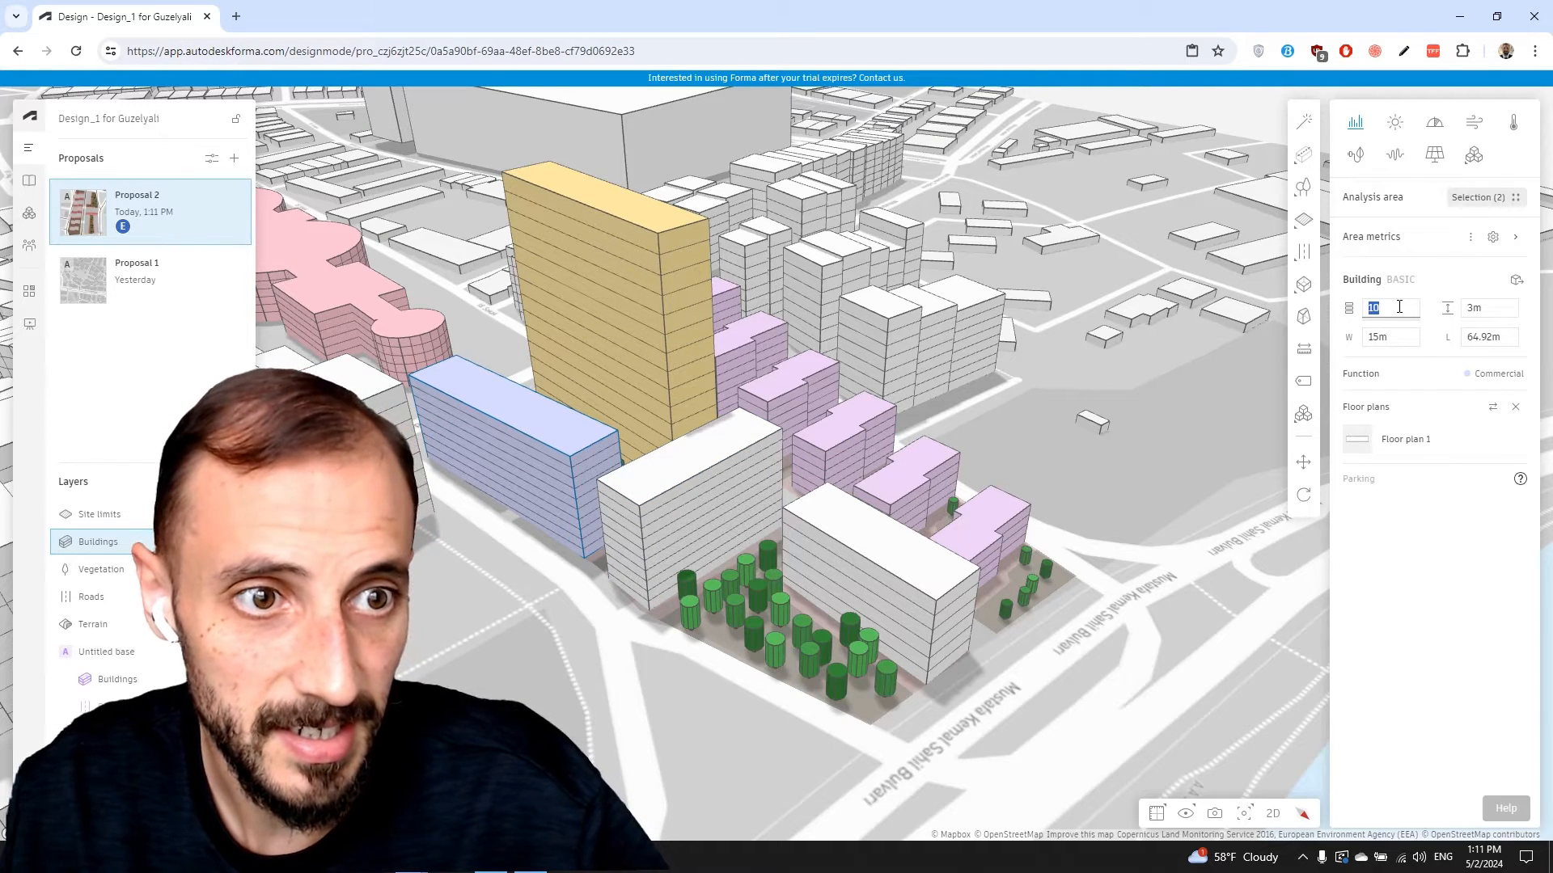
pyautogui.write('12')
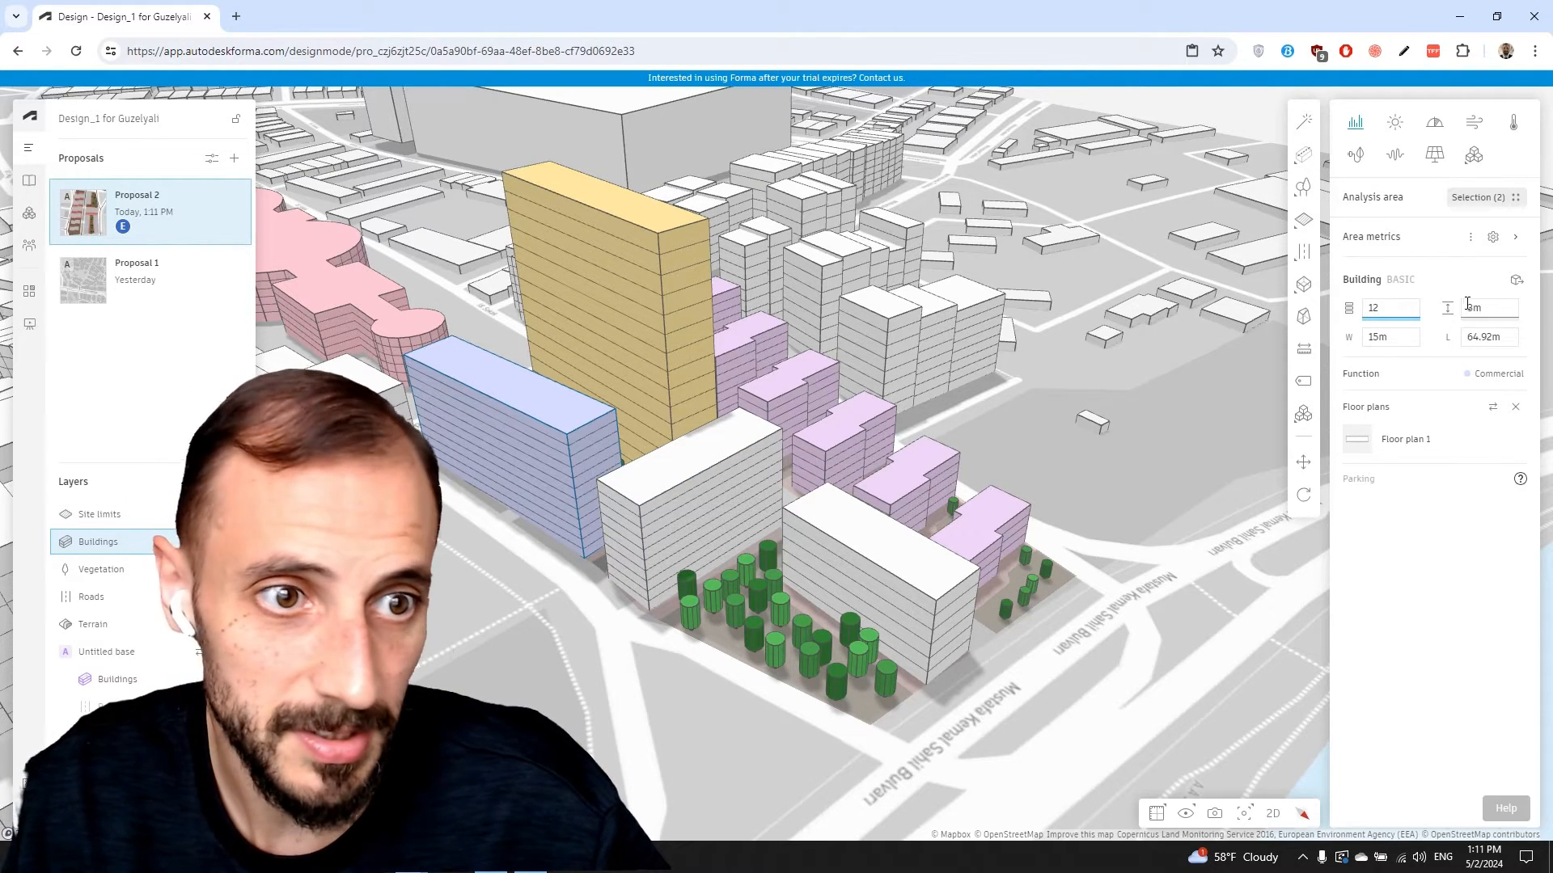
pyautogui.click(661, 478)
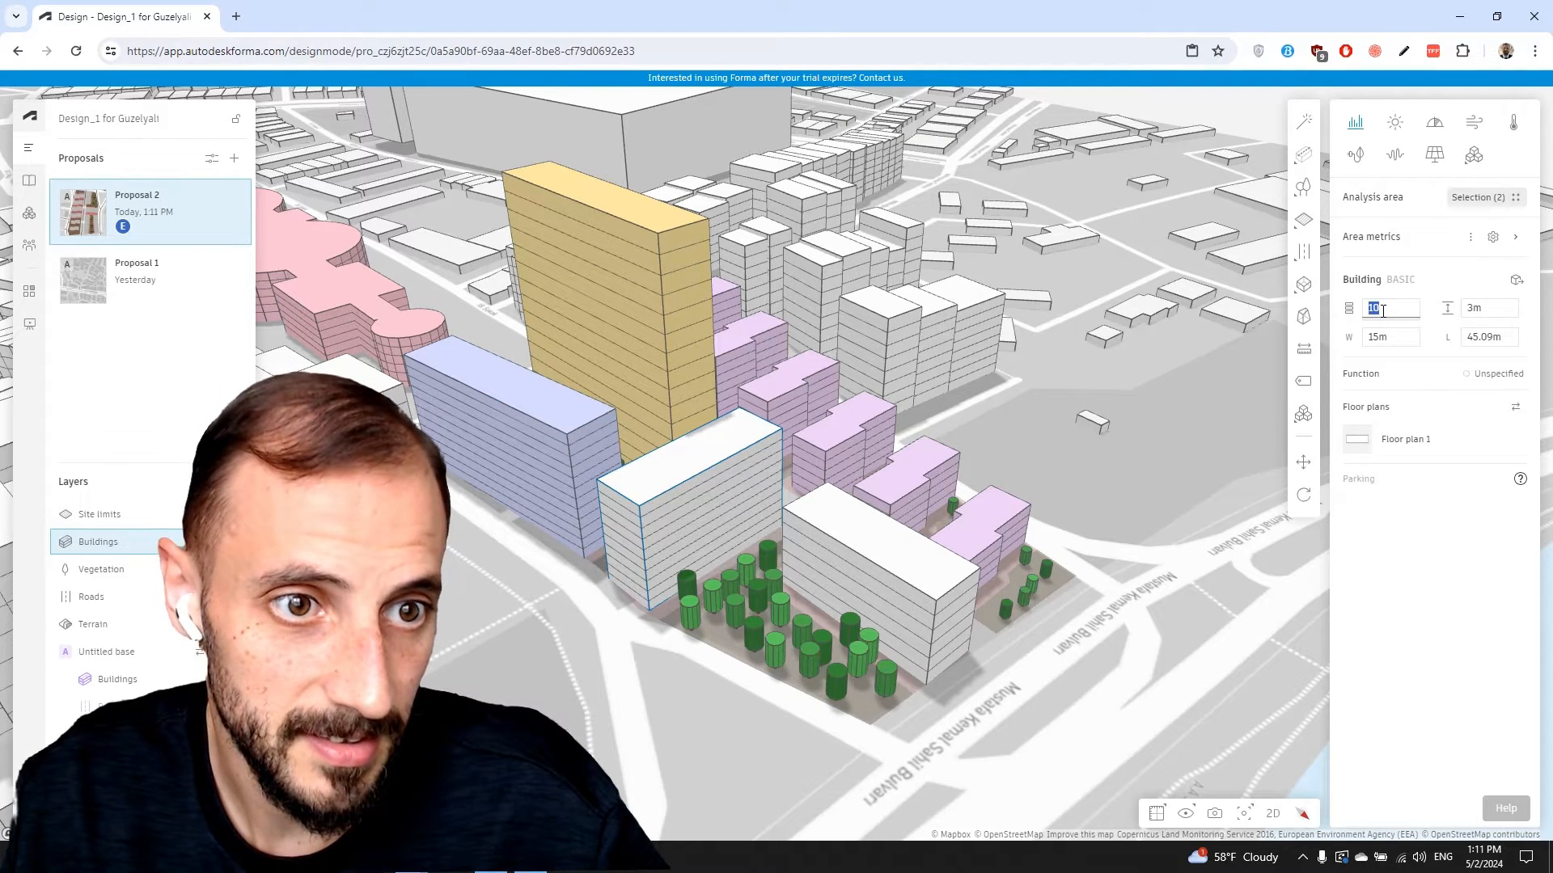
pyautogui.write('6')
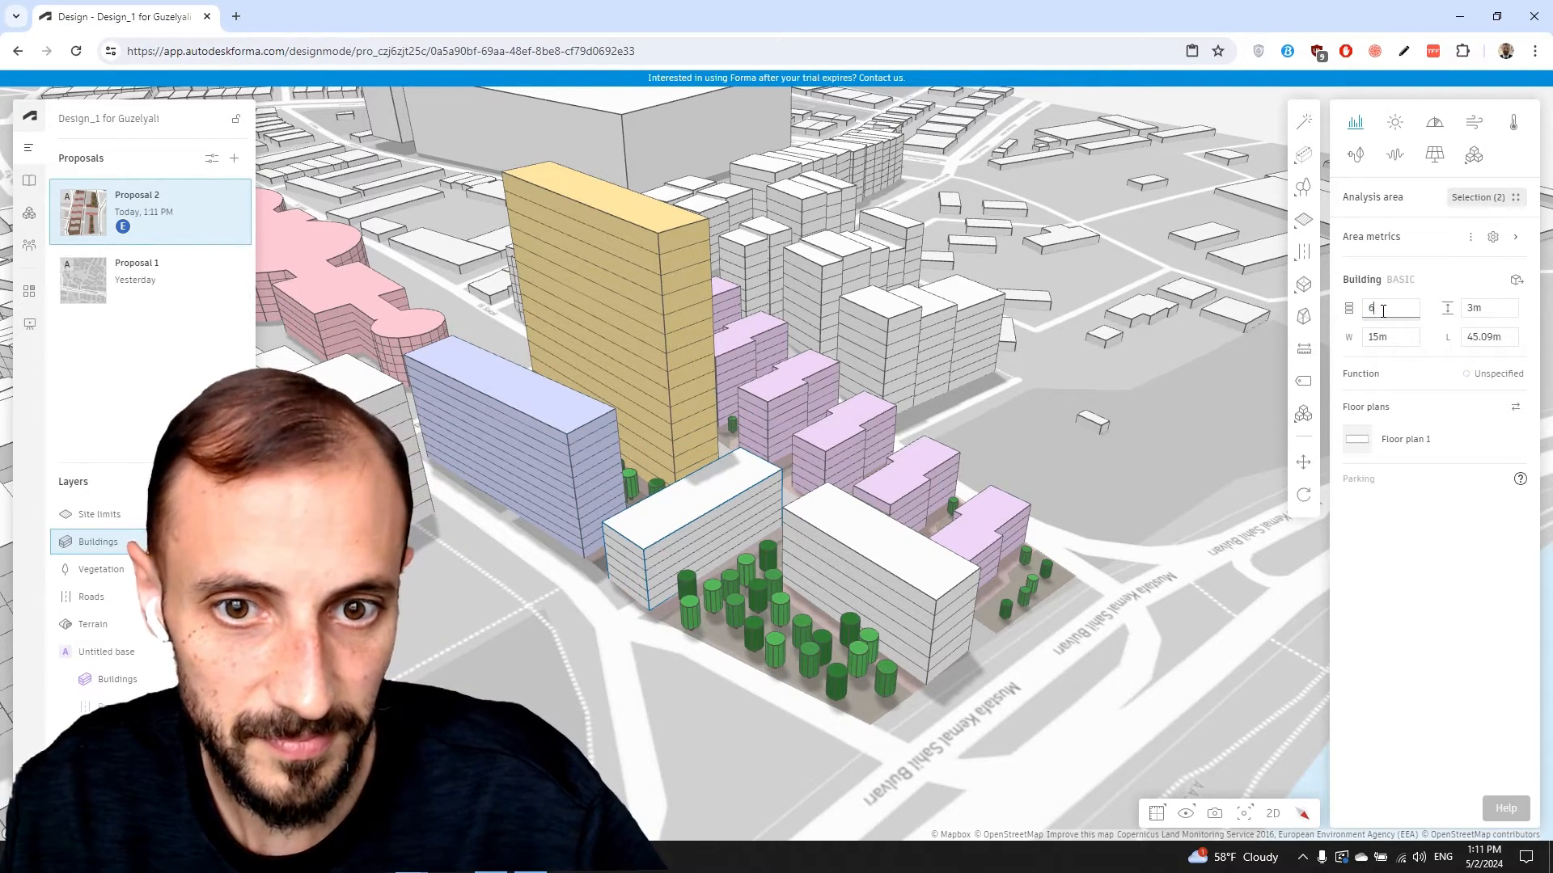
pyautogui.write('8')
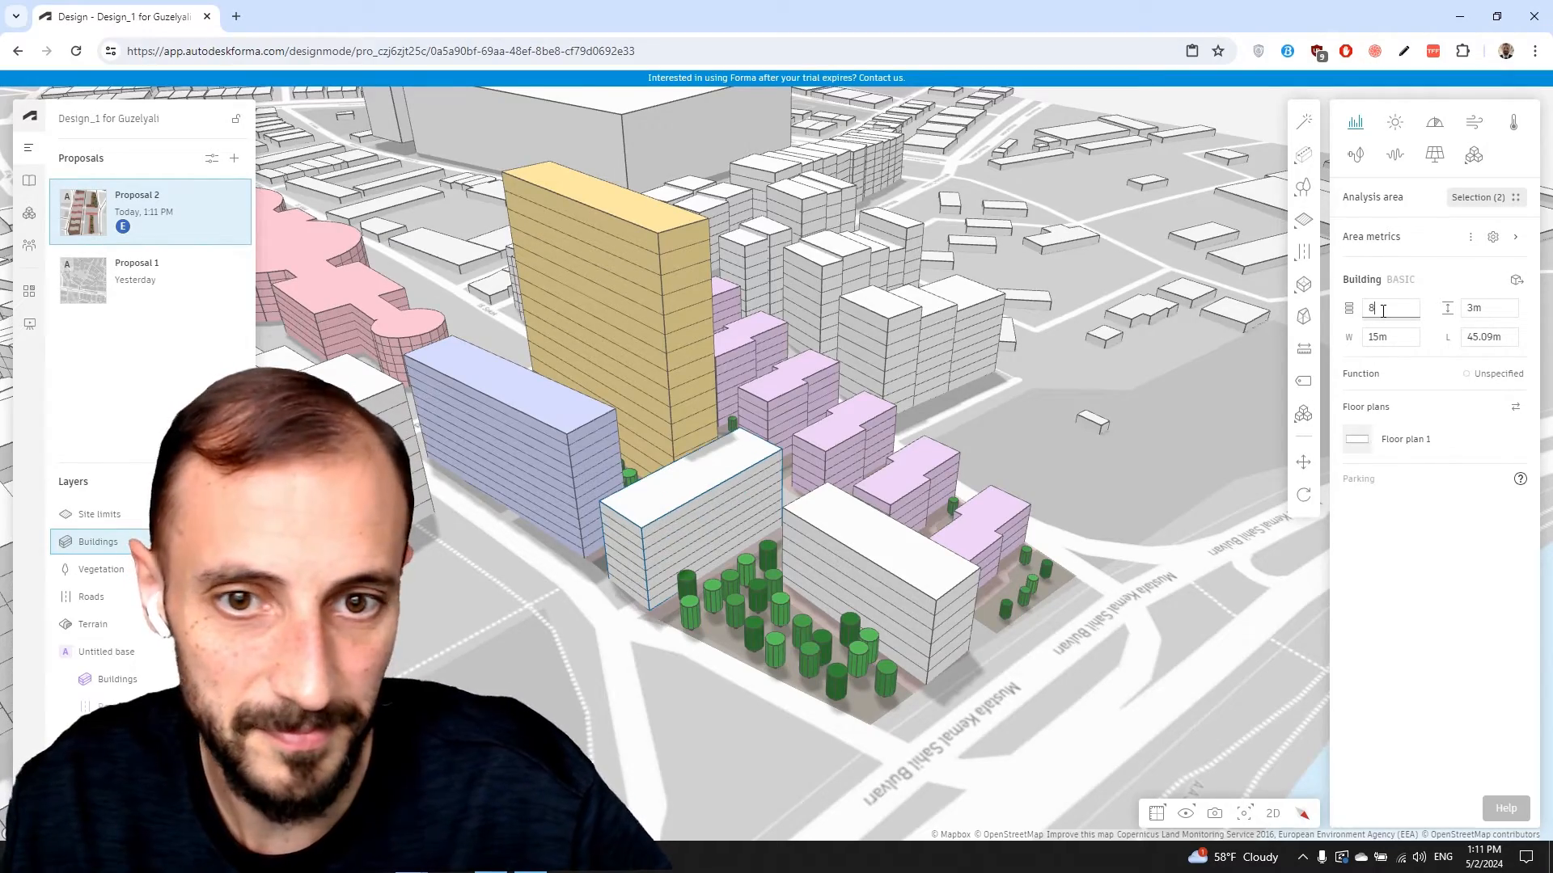
pyautogui.moveTo(765, 584); pyautogui.dragTo(703, 482, button='right')
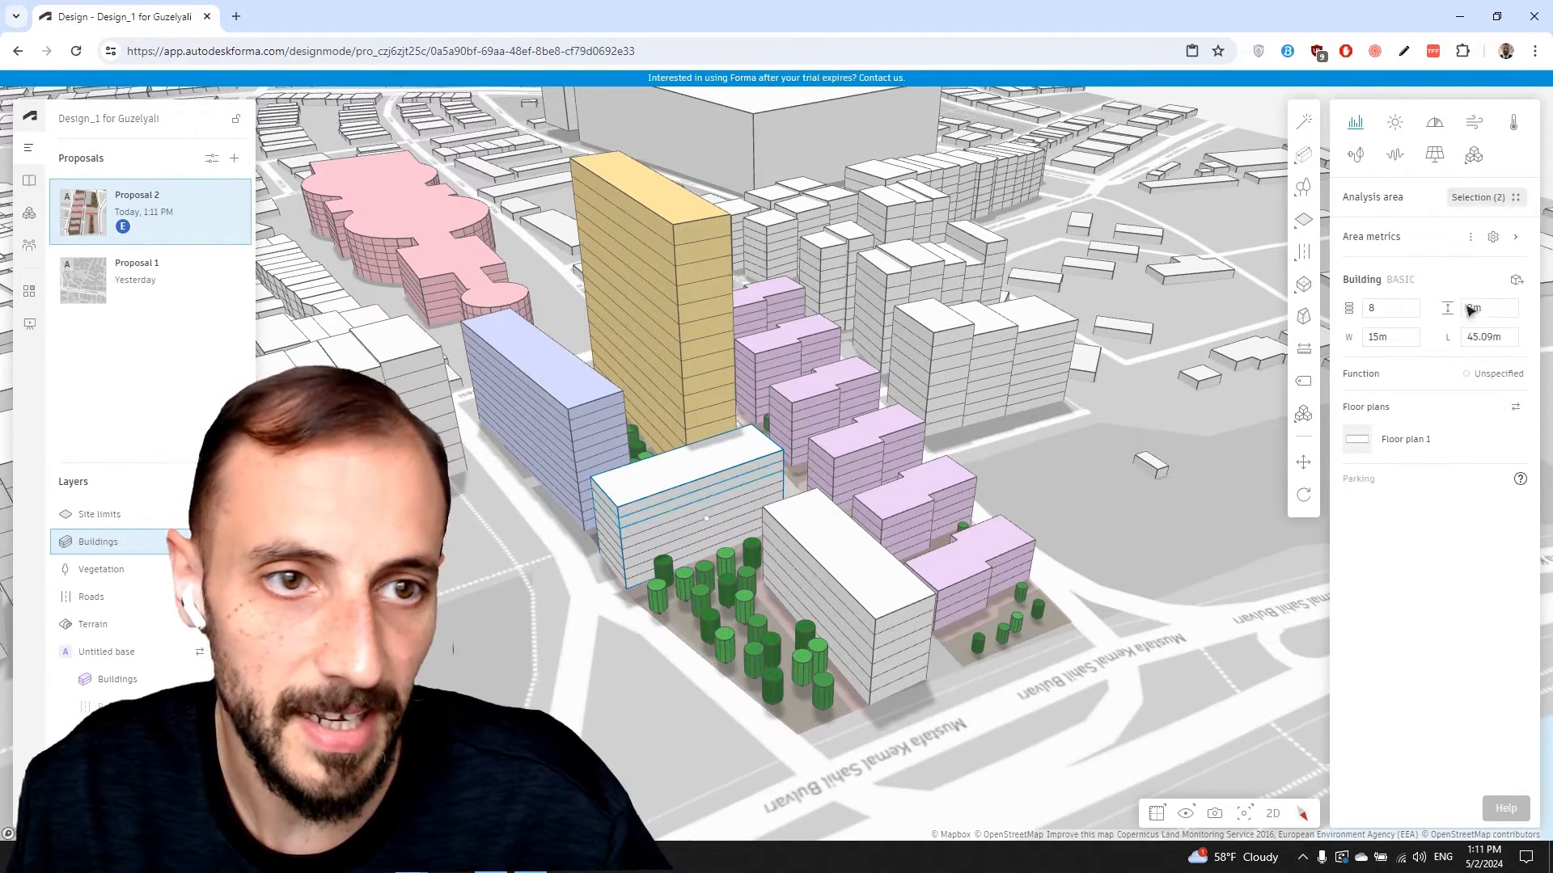
# Set the 8-storey slab's function to Commercial
pyautogui.click(1506, 376)
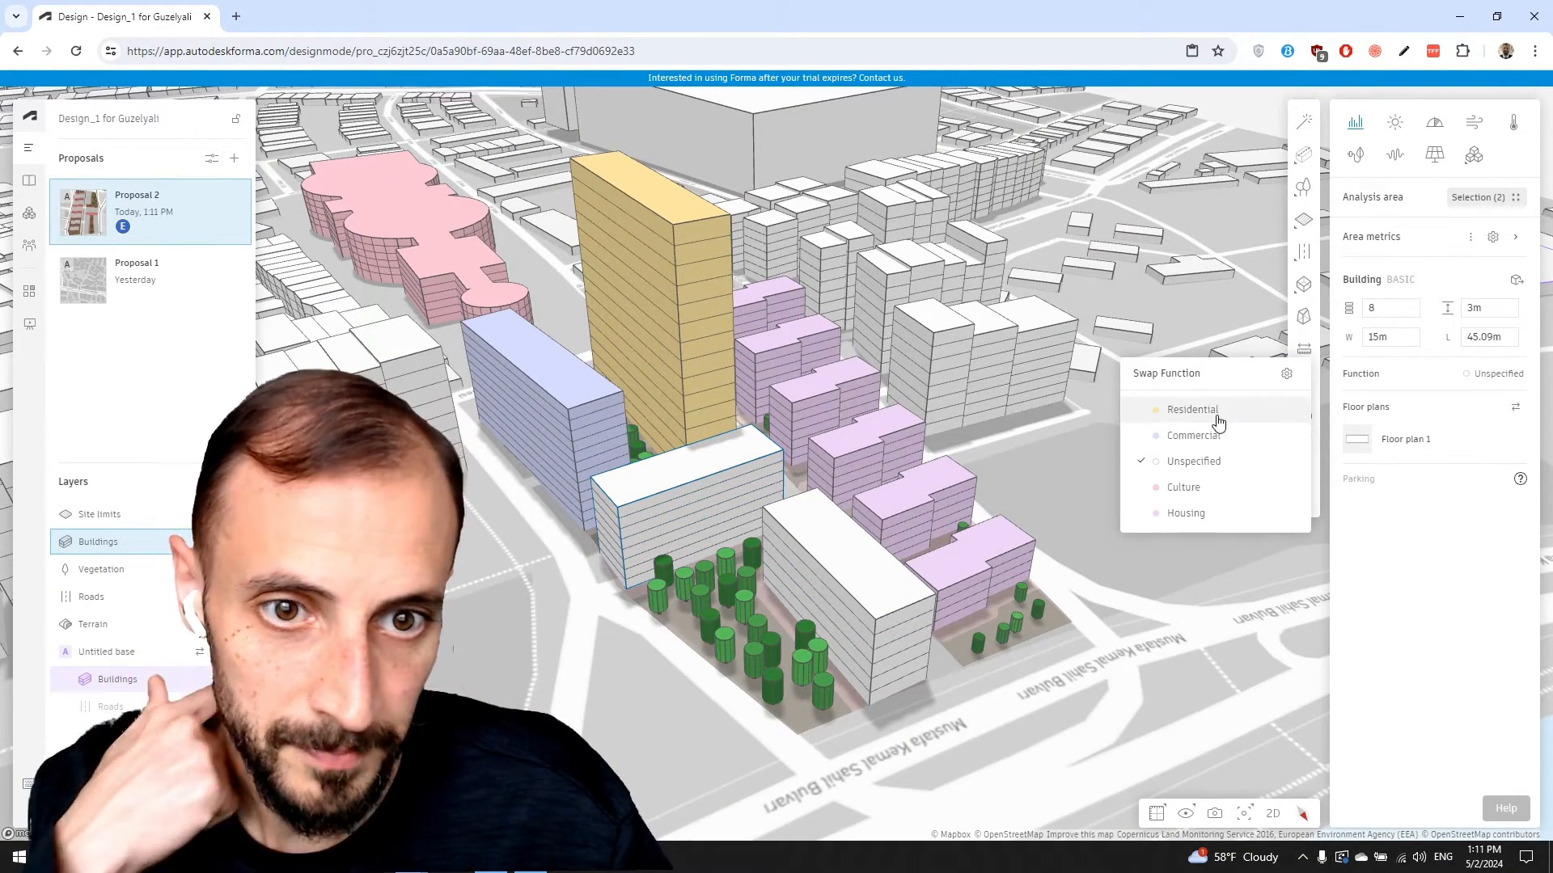
pyautogui.click(1217, 496)
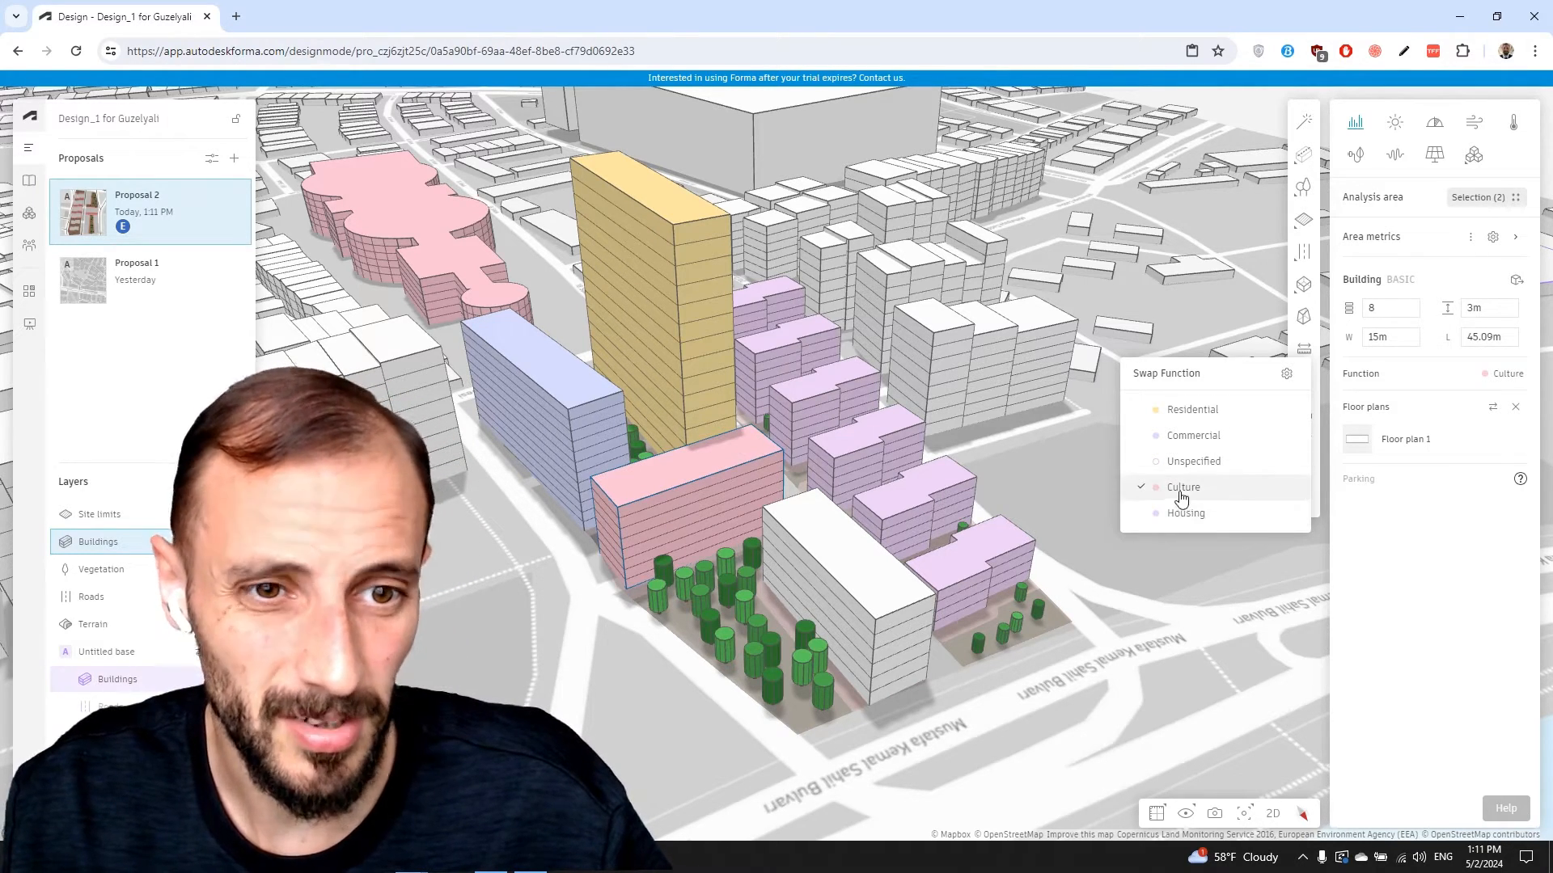
pyautogui.click(1185, 441)
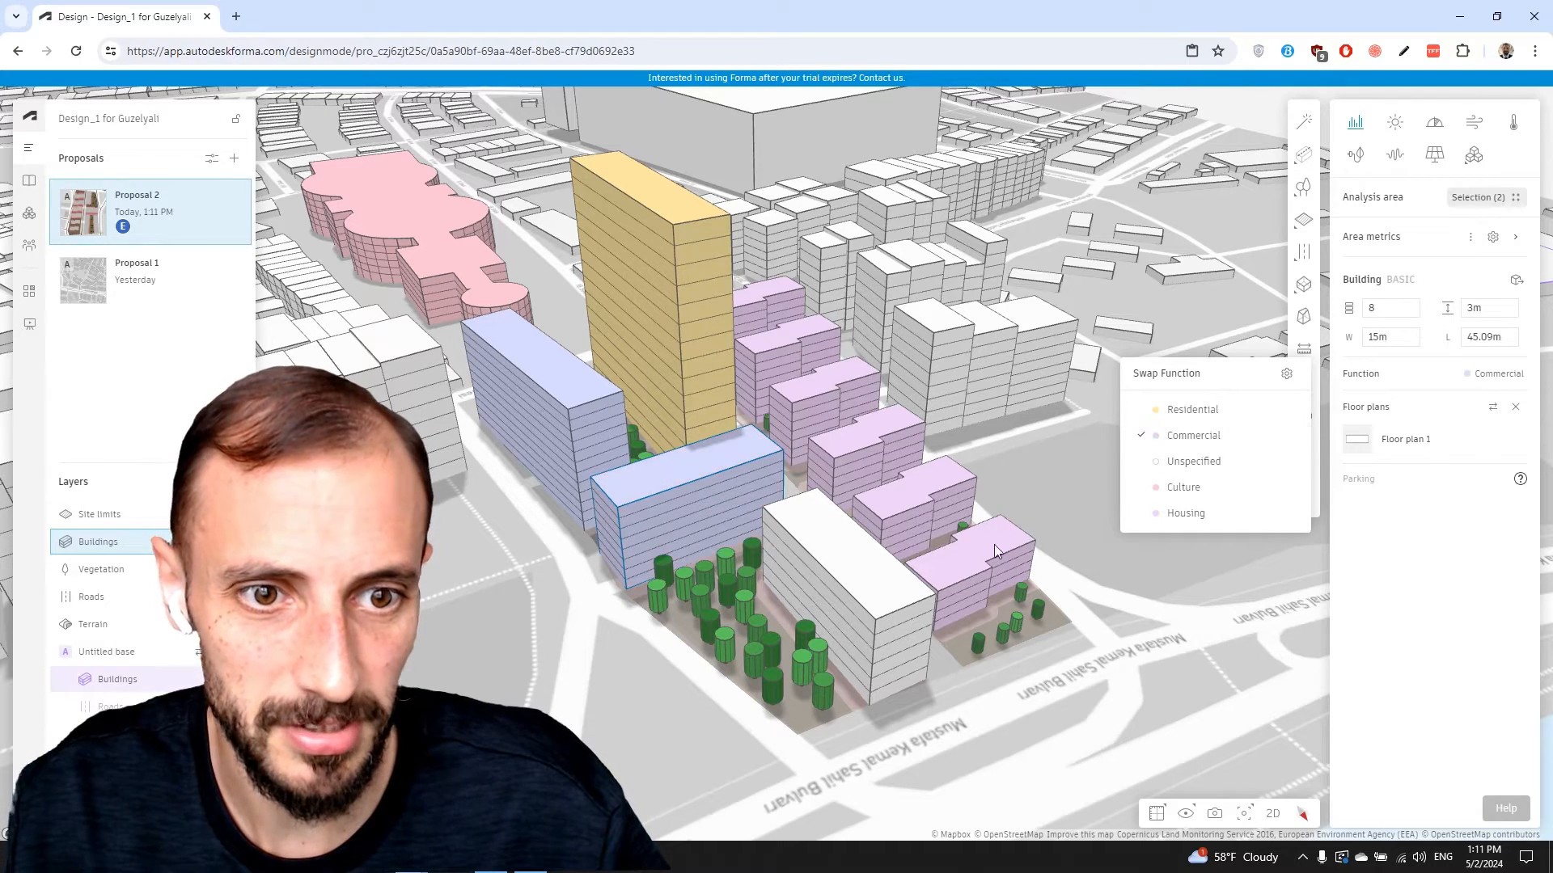
# Set the long white front block's function to Housing
pyautogui.click(847, 592)
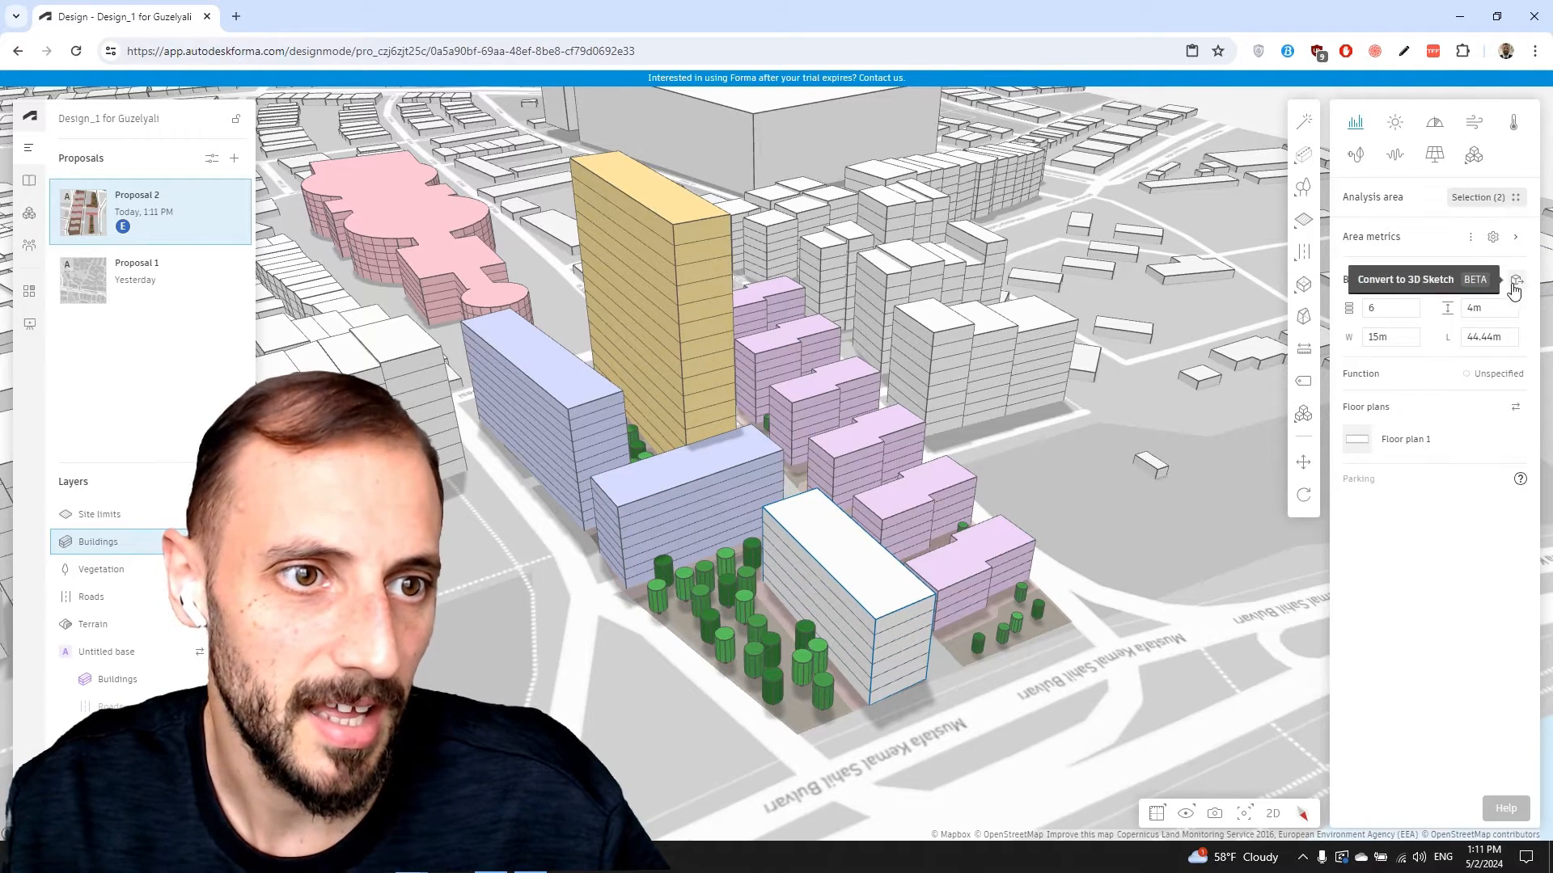
pyautogui.click(1495, 376)
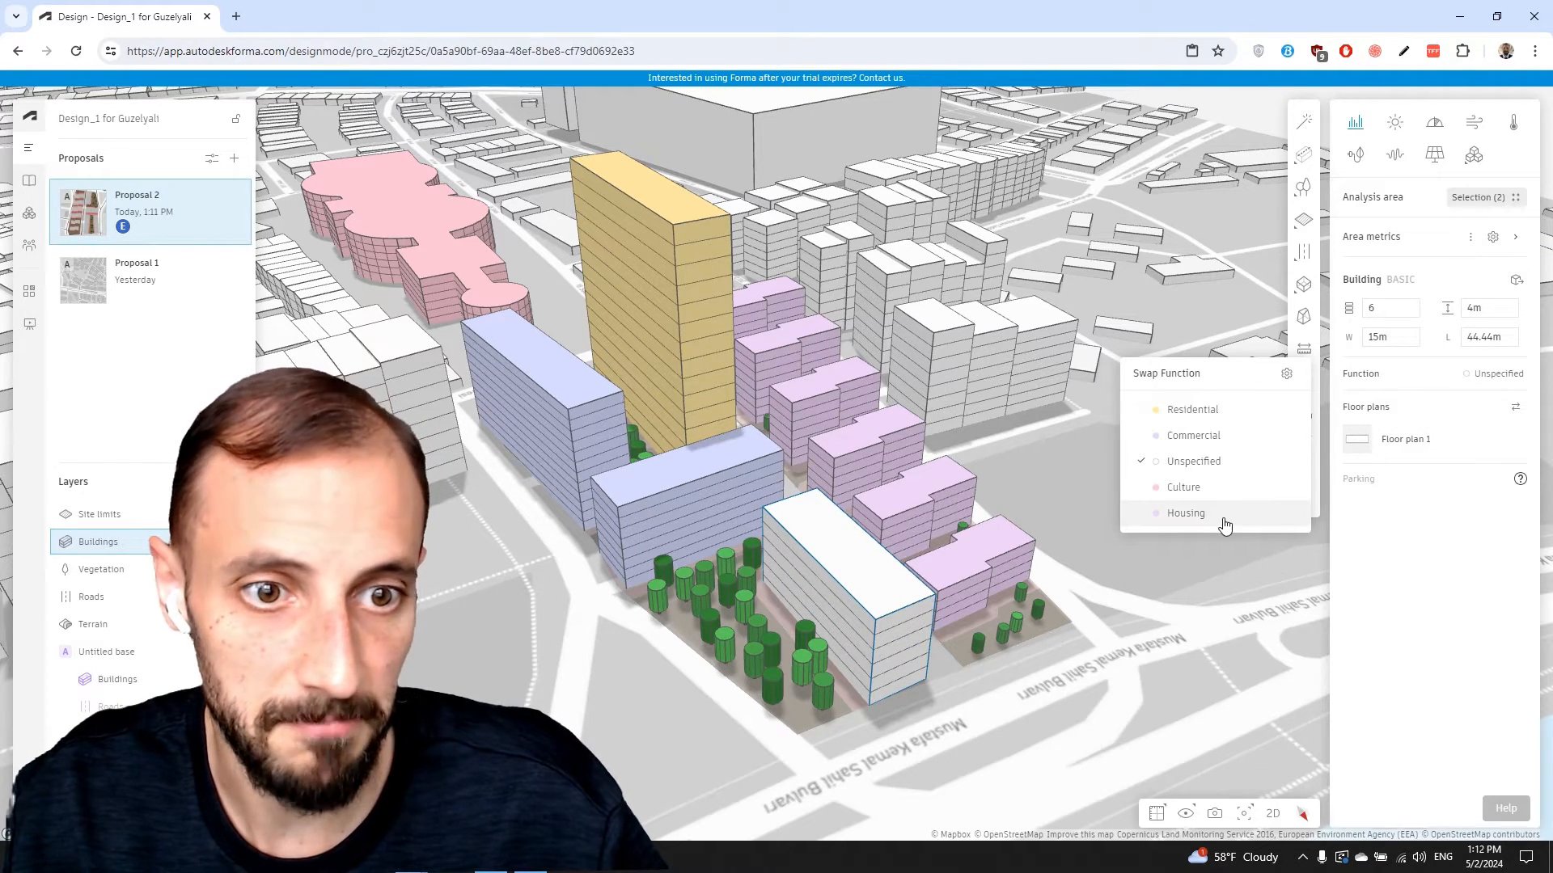
pyautogui.click(1185, 512)
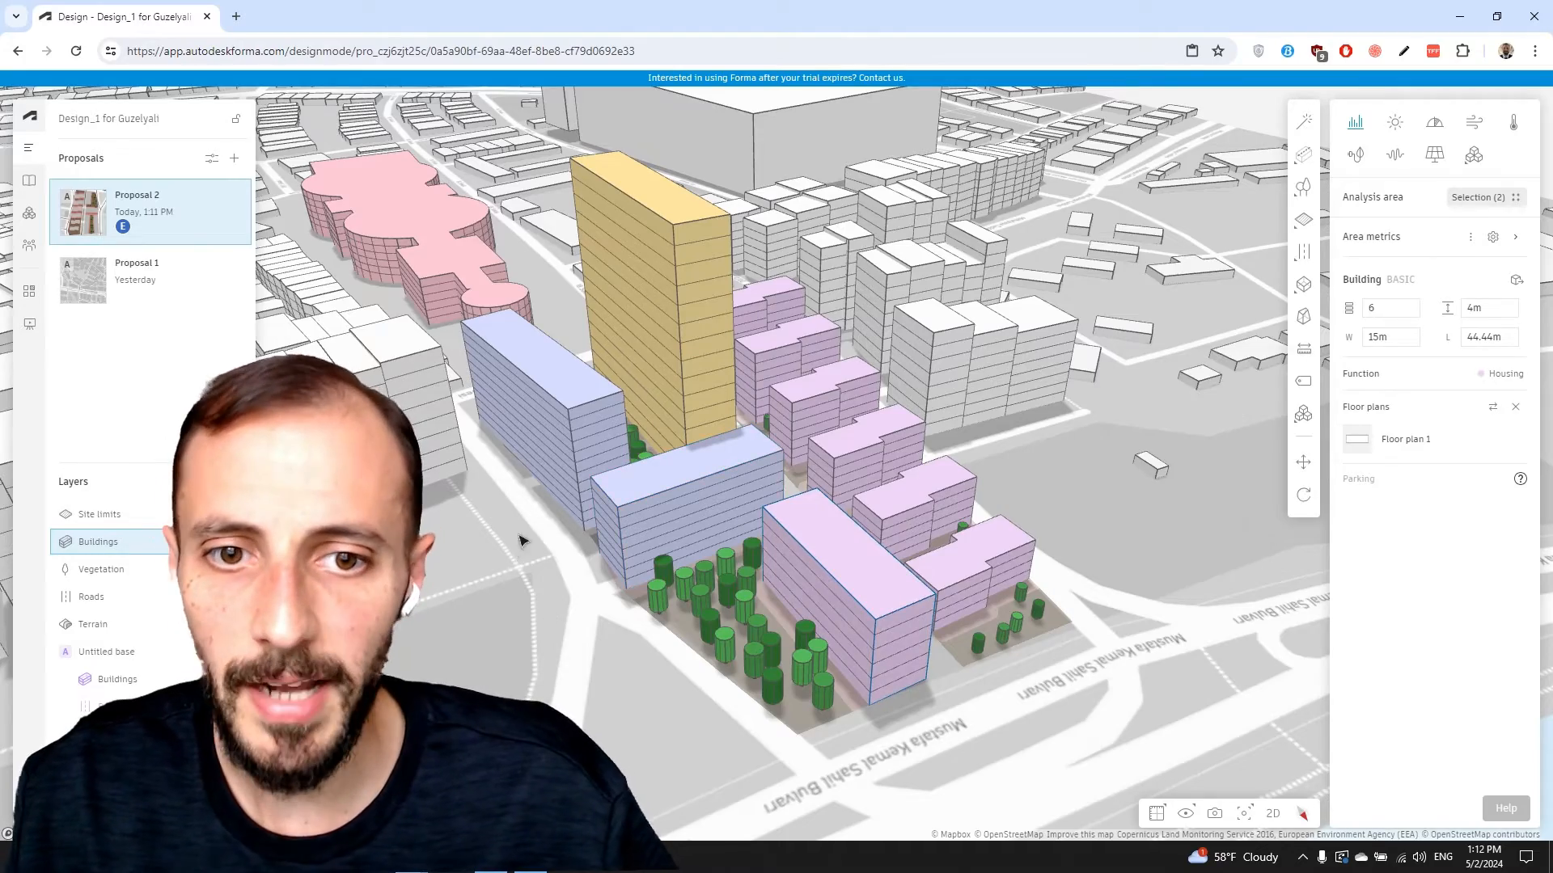
pyautogui.moveTo(521, 541); pyautogui.dragTo(490, 574, button='right')
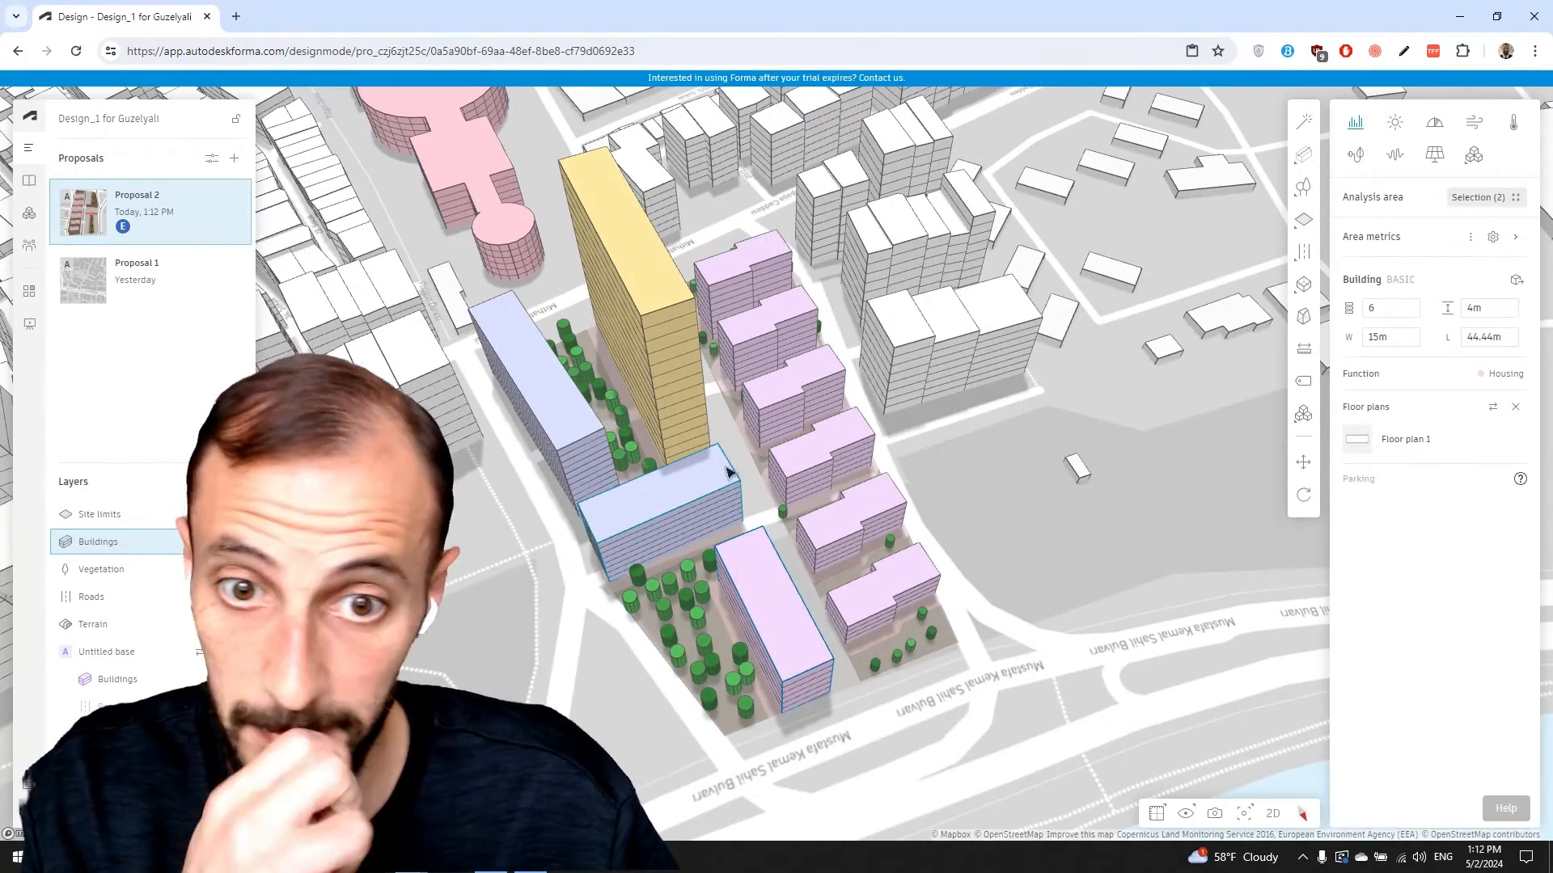
# Switch the terrain to satellite imagery in Display options and orbit around the site
pyautogui.moveTo(721, 438); pyautogui.dragTo(737, 339, button='right')
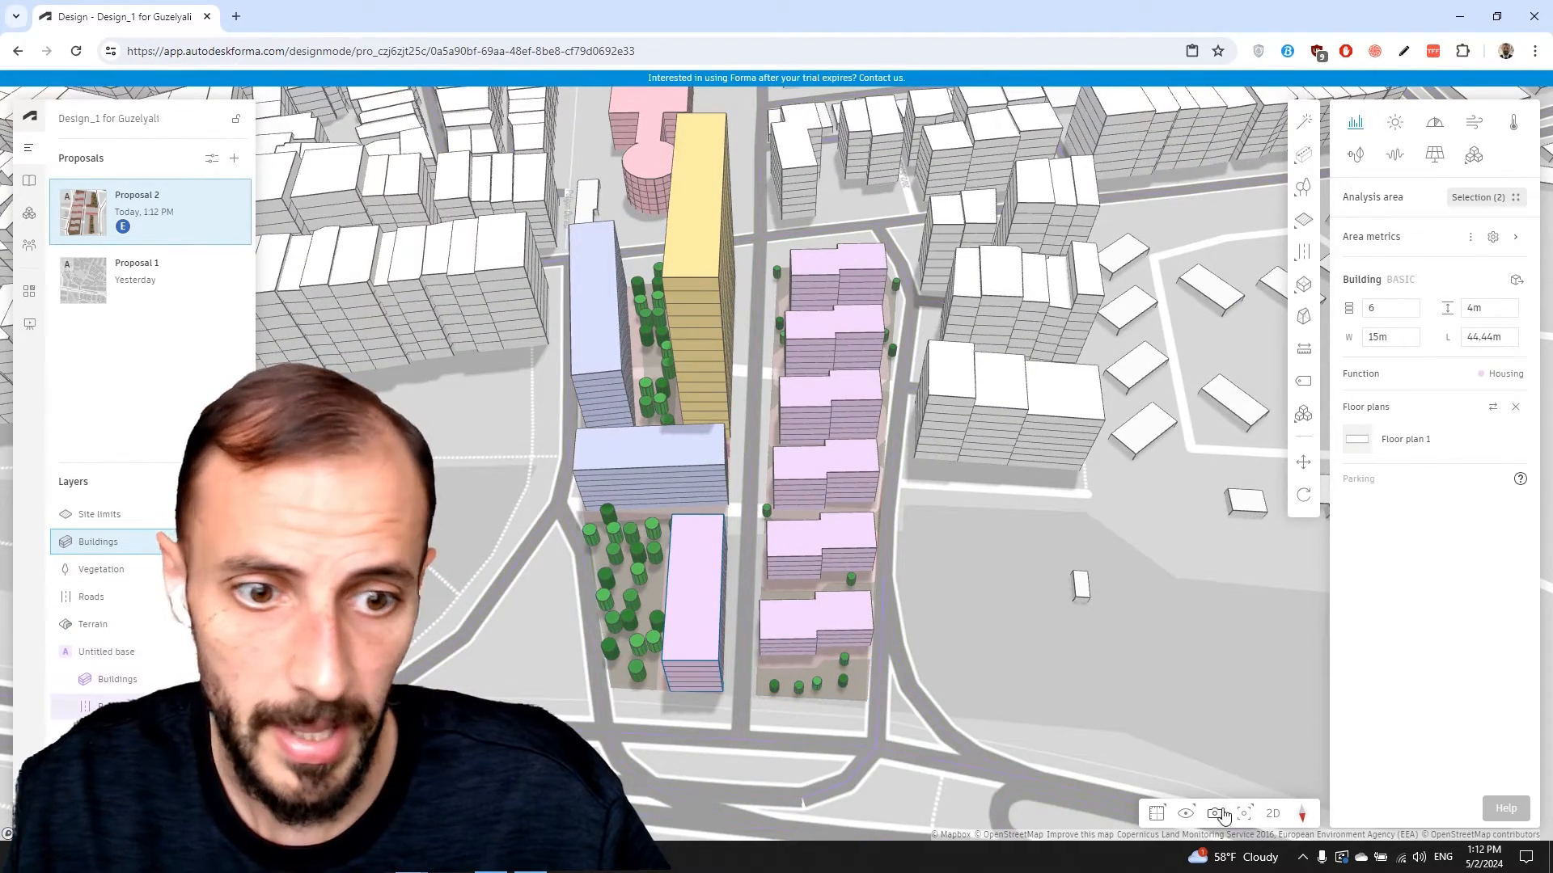
pyautogui.click(1187, 813)
pyautogui.click(1178, 751)
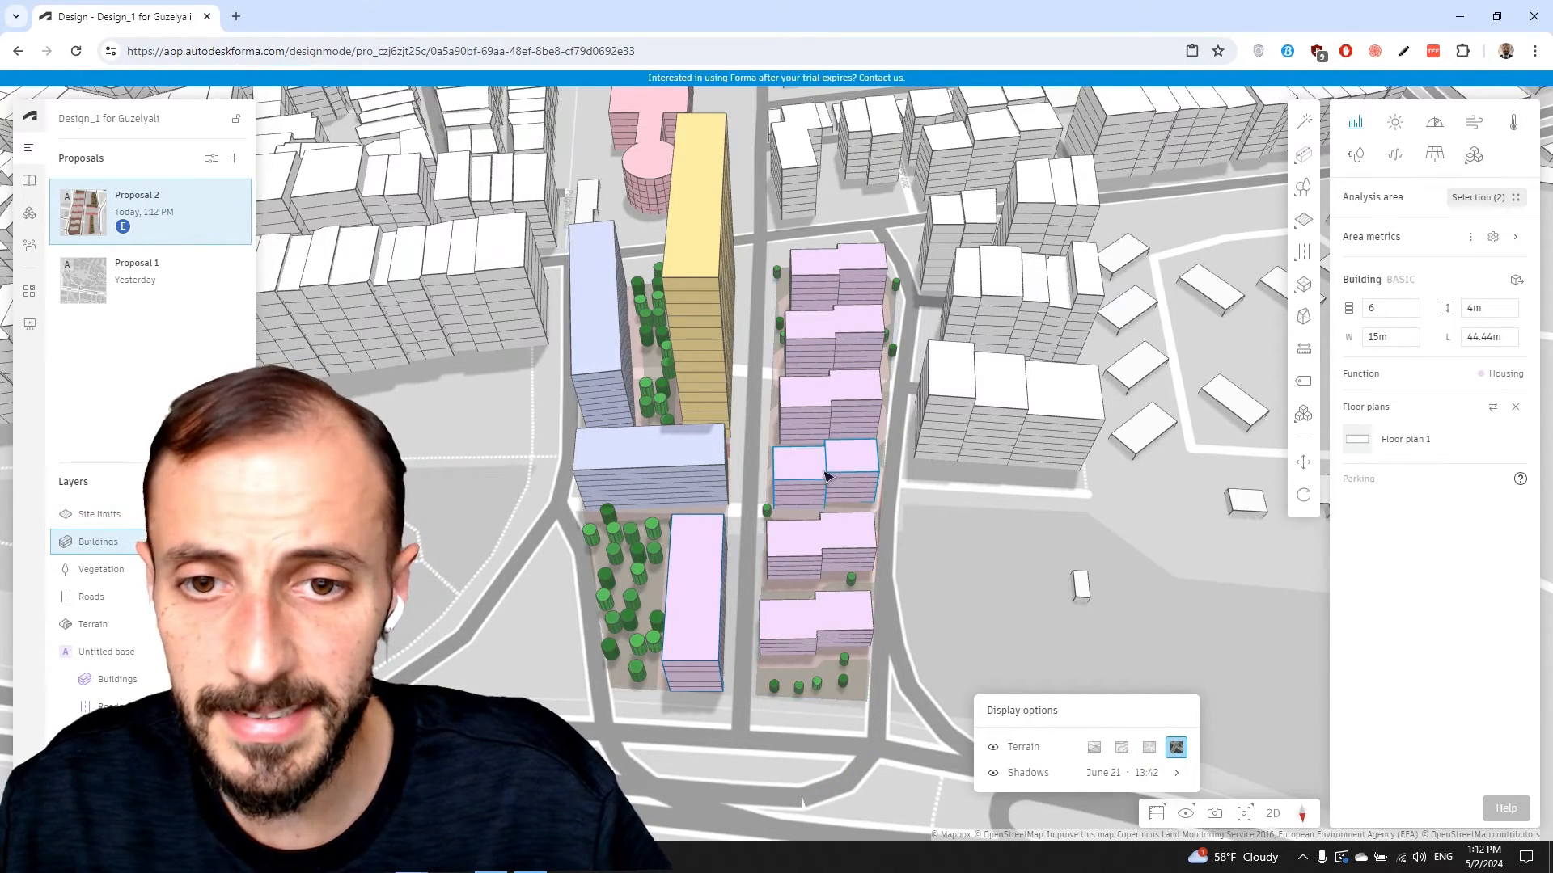
pyautogui.moveTo(741, 541); pyautogui.dragTo(804, 503)
pyautogui.moveTo(741, 631); pyautogui.dragTo(740, 538, button='right')
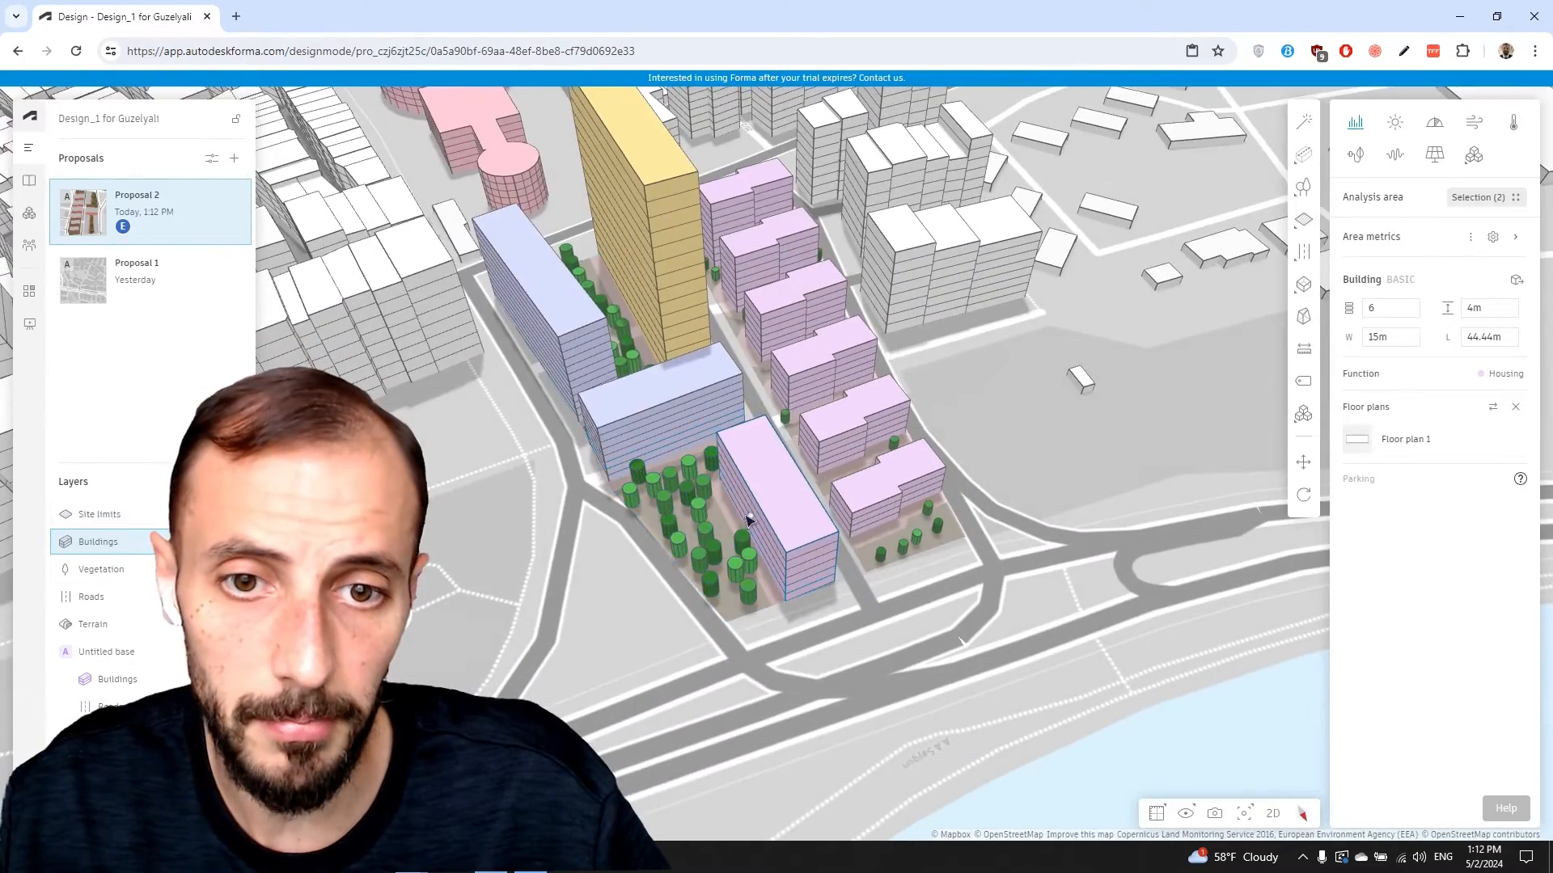
pyautogui.moveTo(749, 516)
pyautogui.mouseDown()
pyautogui.moveTo(744, 453)
pyautogui.moveTo(727, 514)
pyautogui.mouseUp()
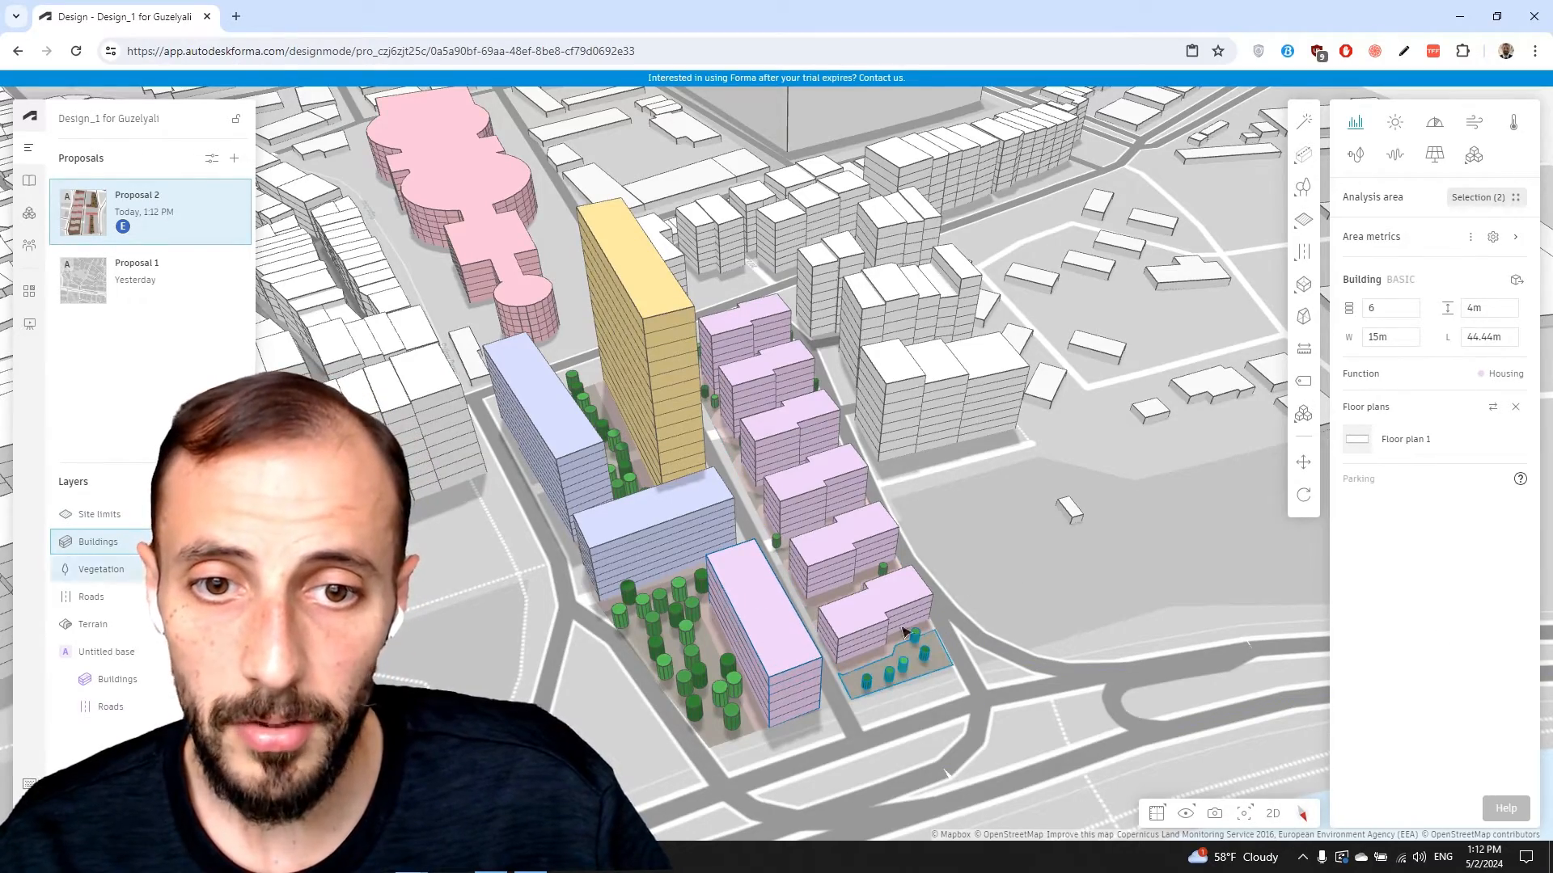
pyautogui.moveTo(934, 562); pyautogui.dragTo(893, 546, button='right')
pyautogui.moveTo(744, 607); pyautogui.dragTo(700, 547, button='right')
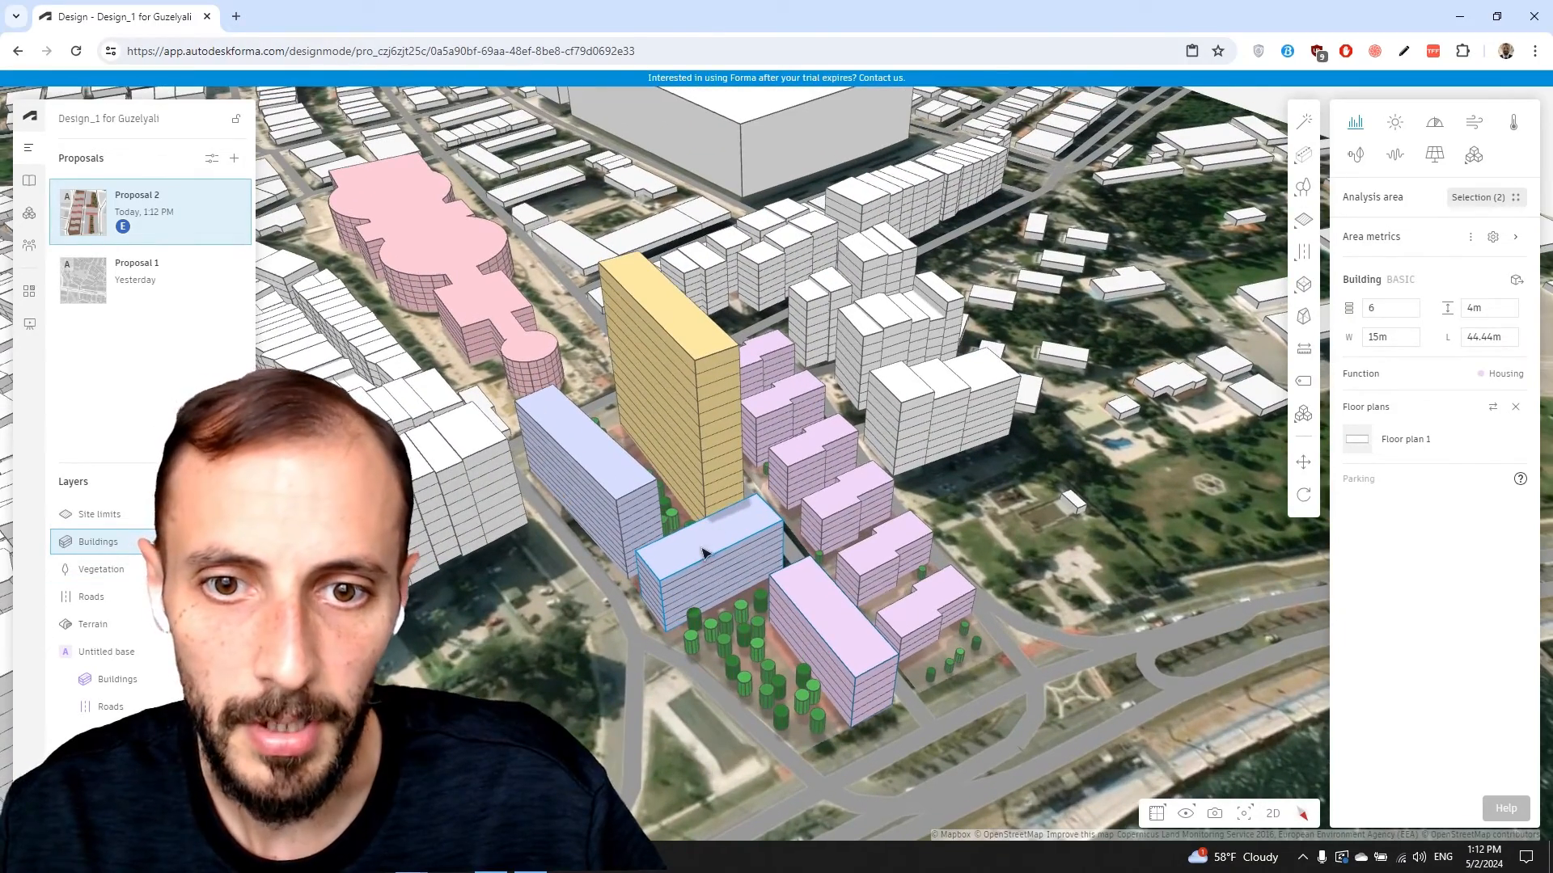
# Select the yellow residential tower and open its floor plan for editing
pyautogui.click(695, 341)
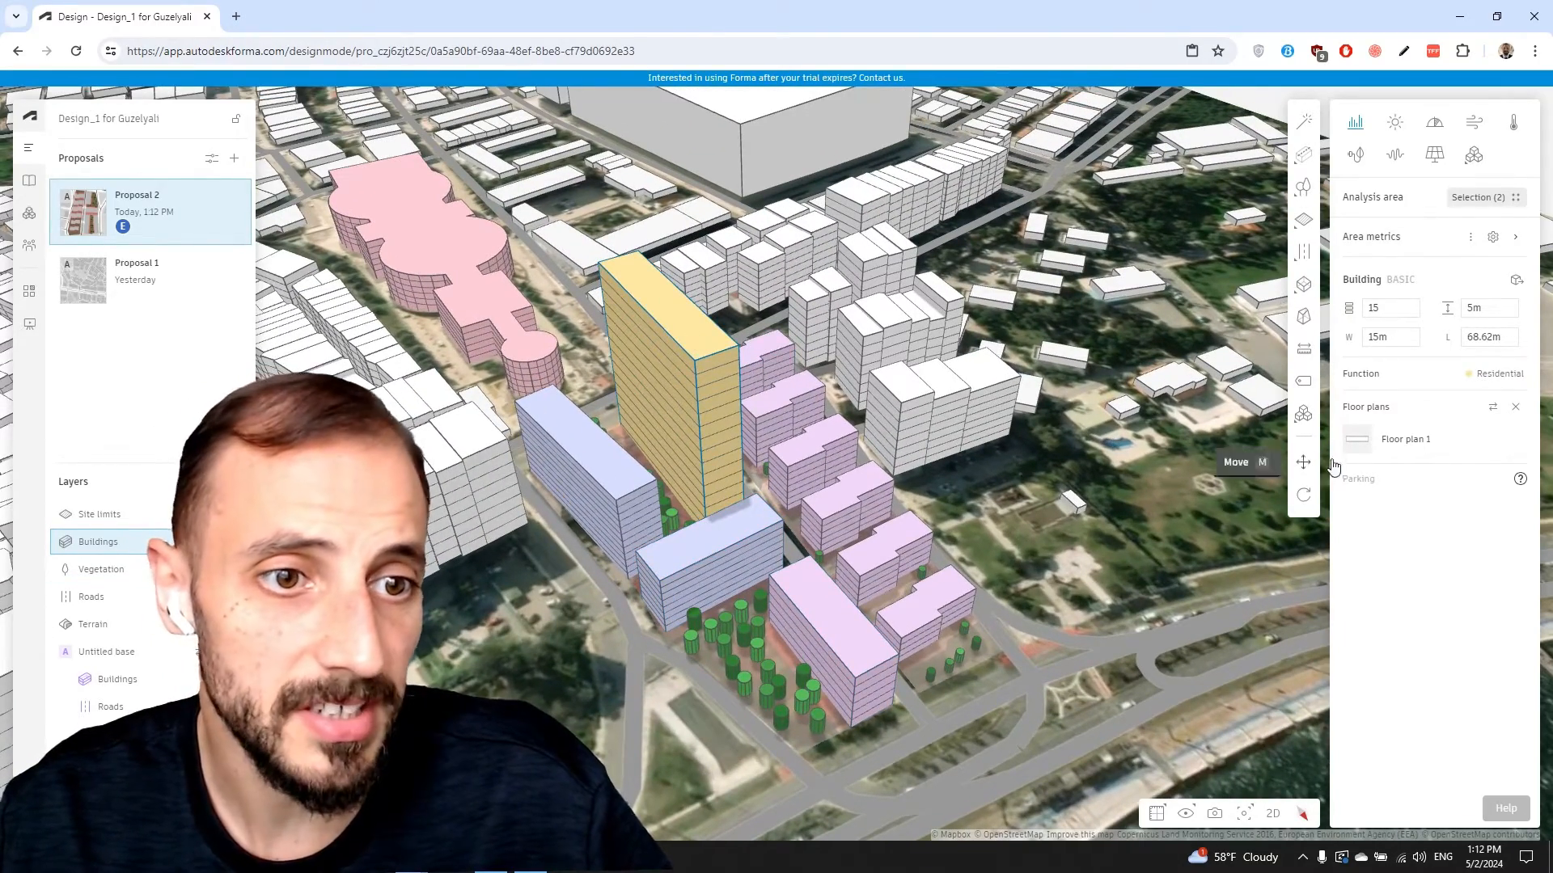
pyautogui.click(1392, 443)
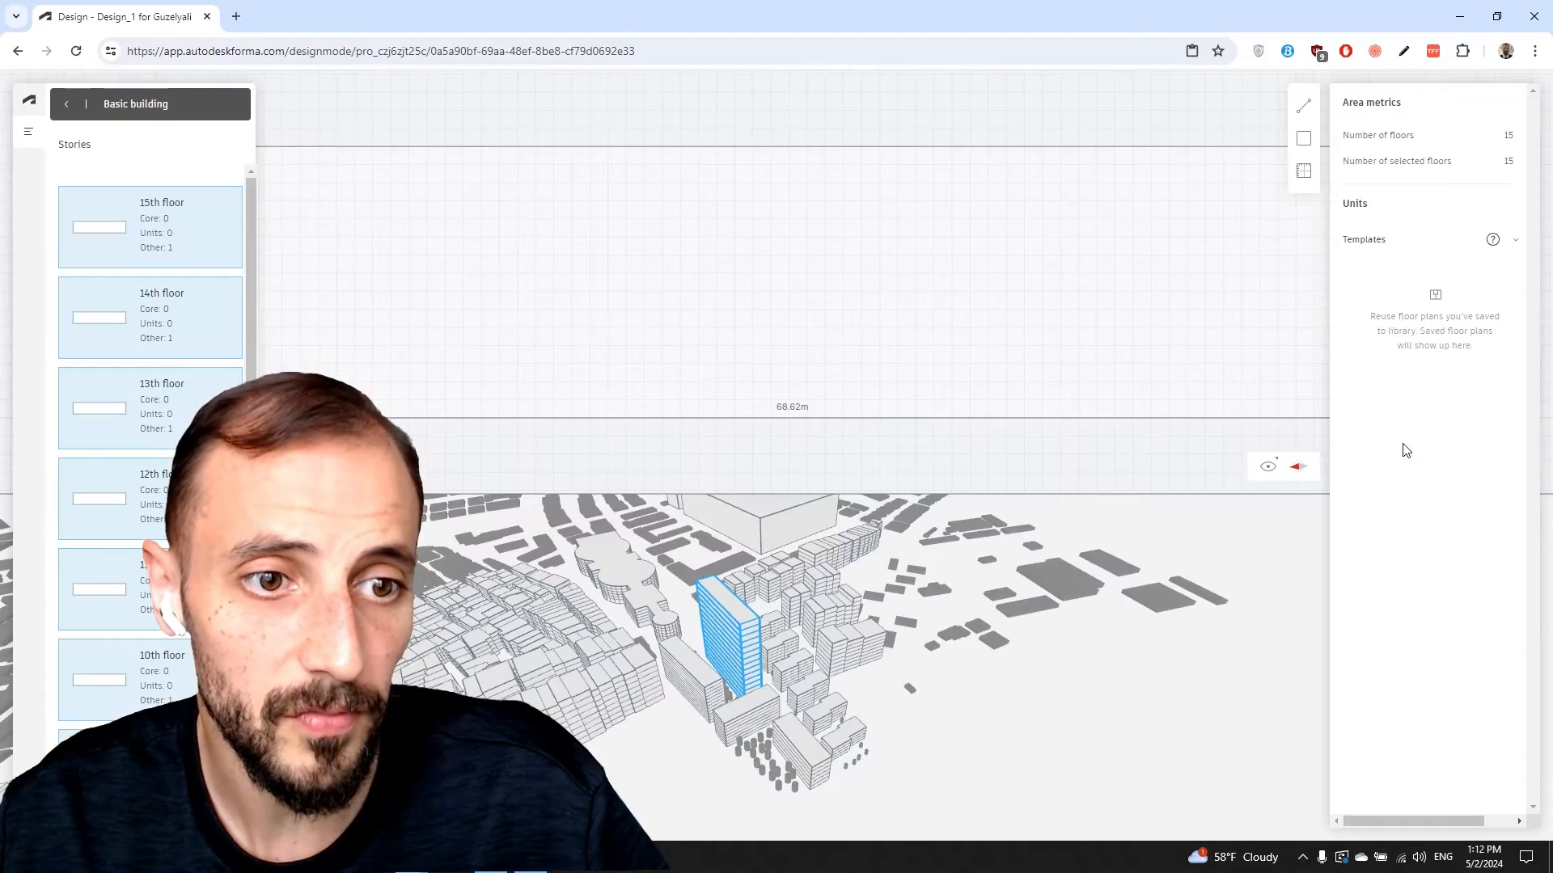
pyautogui.moveTo(821, 565); pyautogui.dragTo(749, 604, button='right')
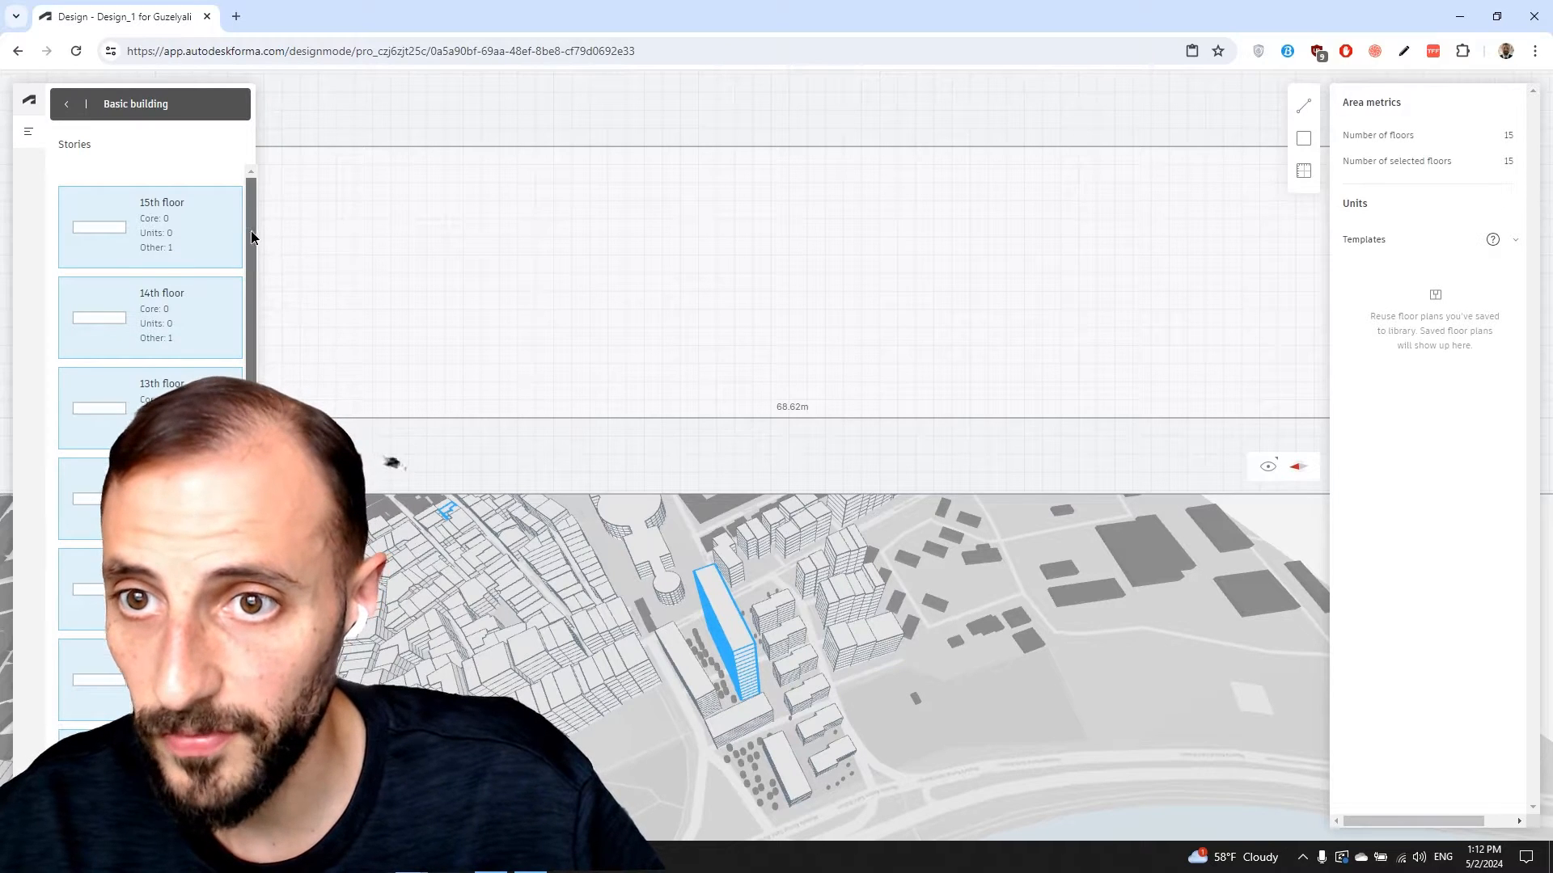
pyautogui.scroll(-7, 251, 230)
# Try selecting single storeys in the Stories list: the bottom floor, then the 14th and 15th
pyautogui.click(150, 778)
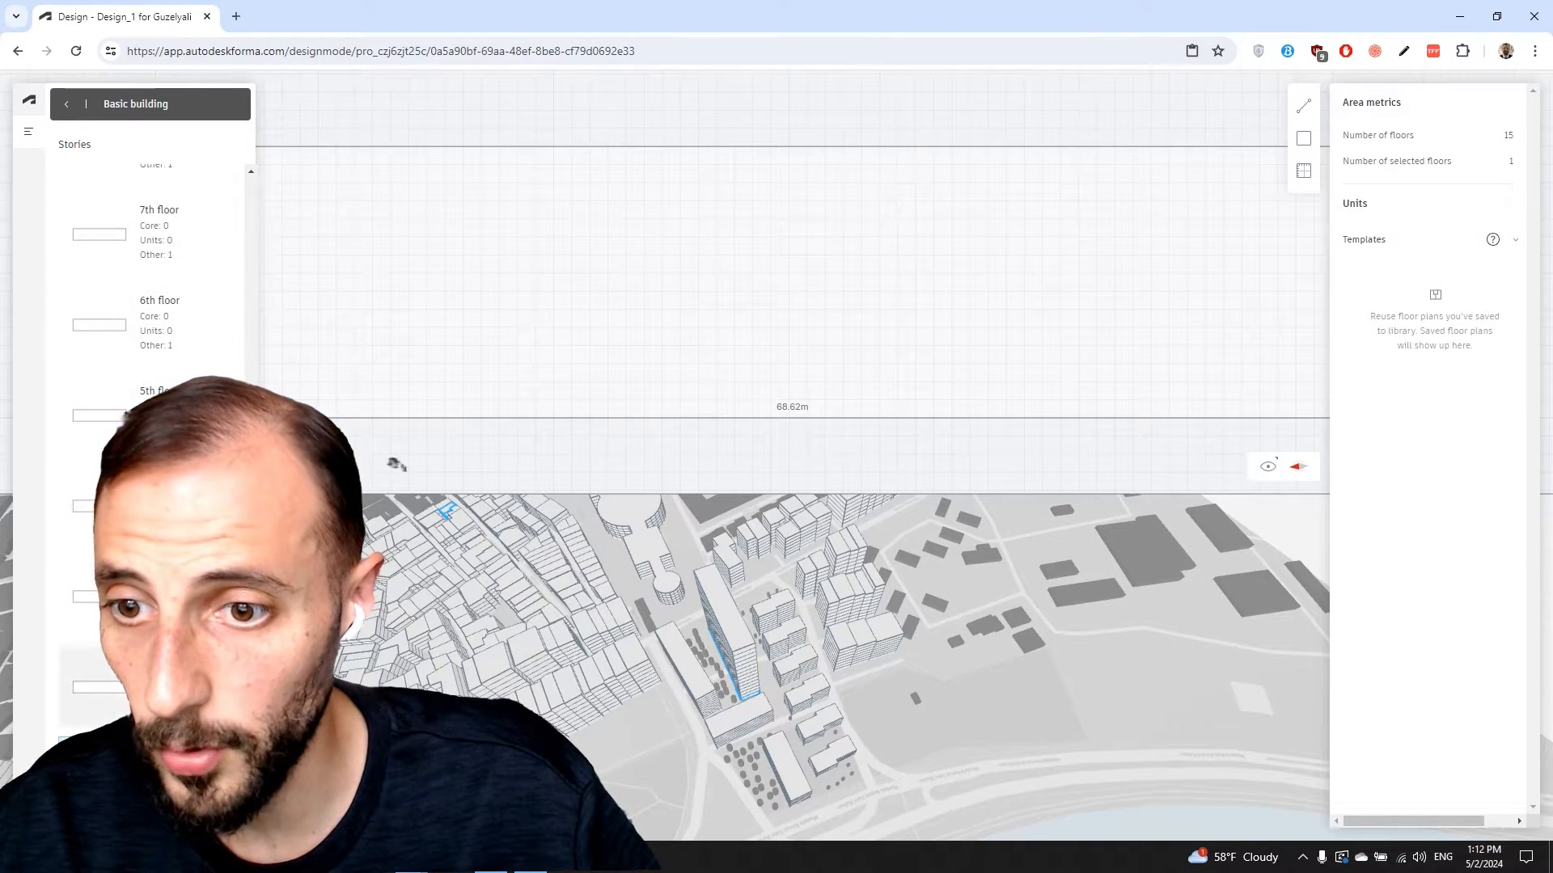
pyautogui.scroll(7, 166, 340)
pyautogui.keyDown('ctrl'); pyautogui.click(162, 243); pyautogui.keyUp('ctrl')
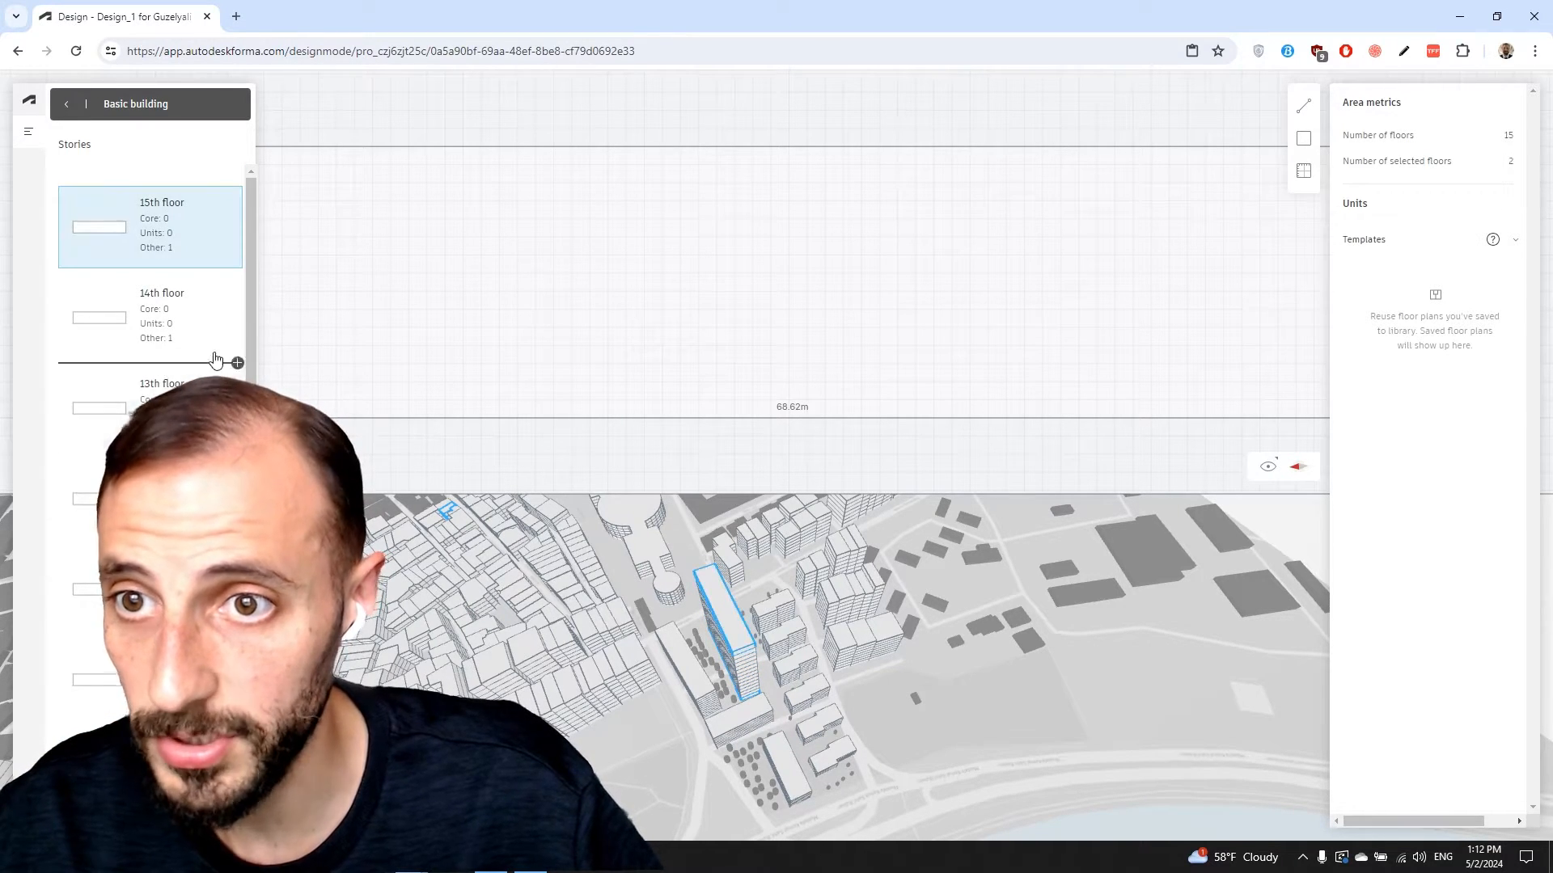
pyautogui.click(218, 315)
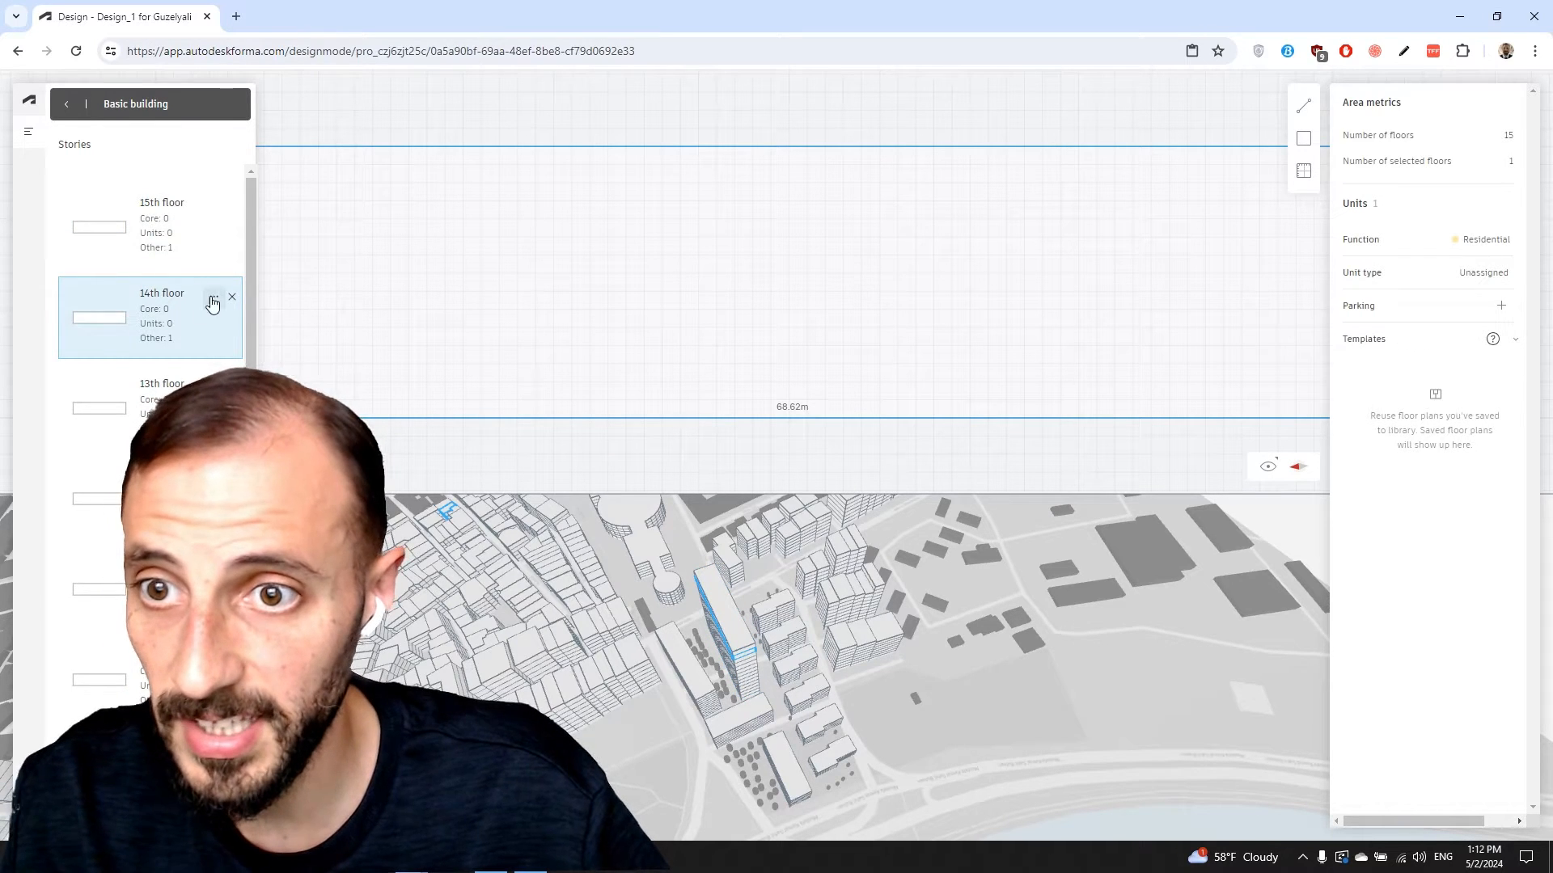
pyautogui.click(192, 232)
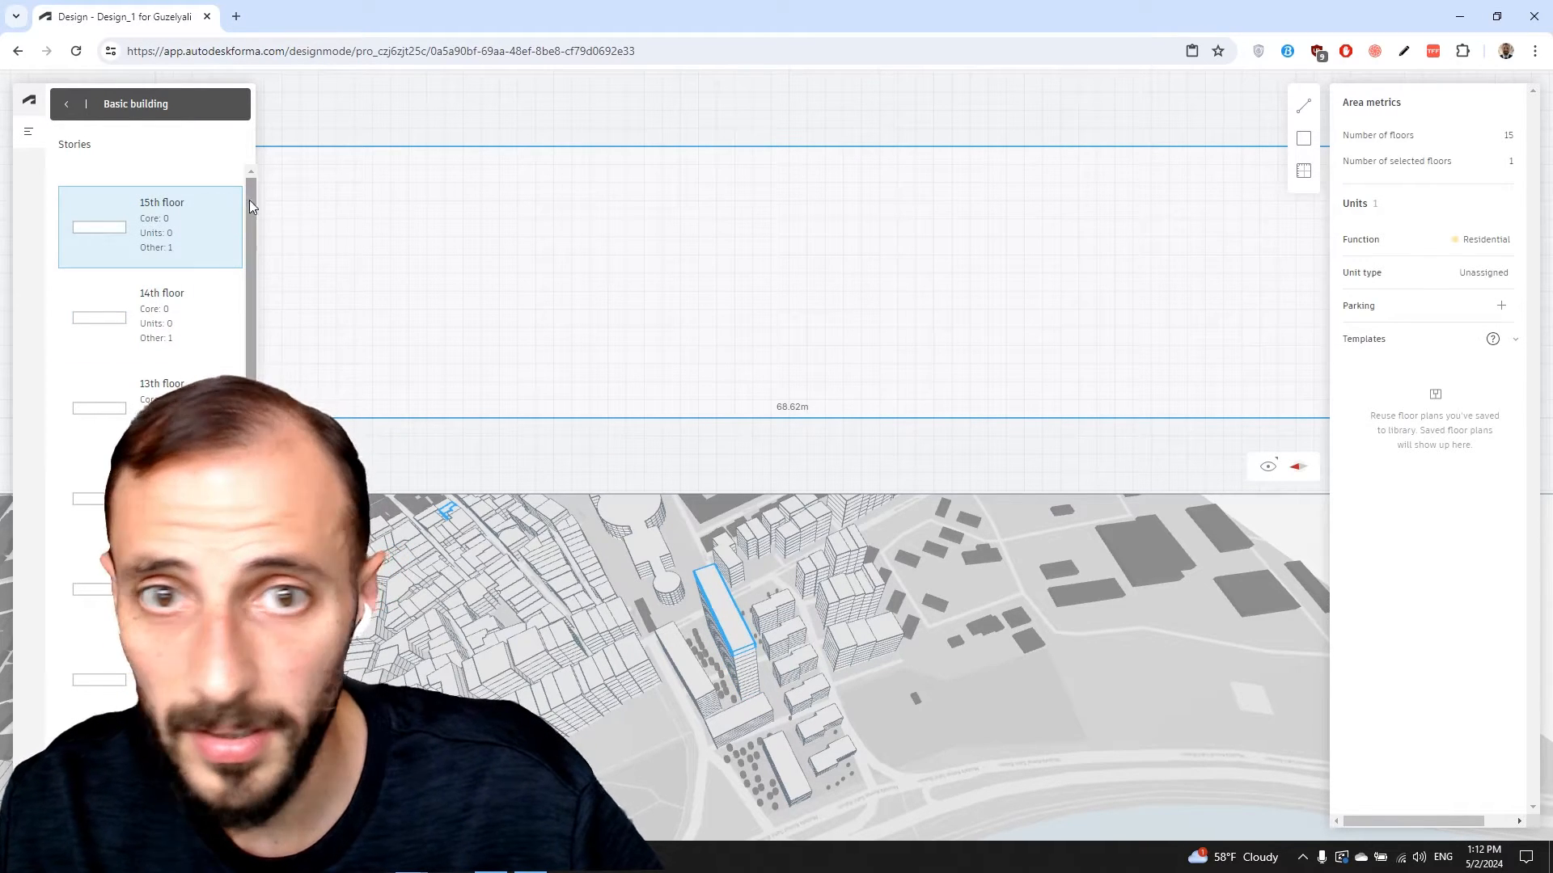
pyautogui.moveTo(249, 201); pyautogui.dragTo(250, 541)
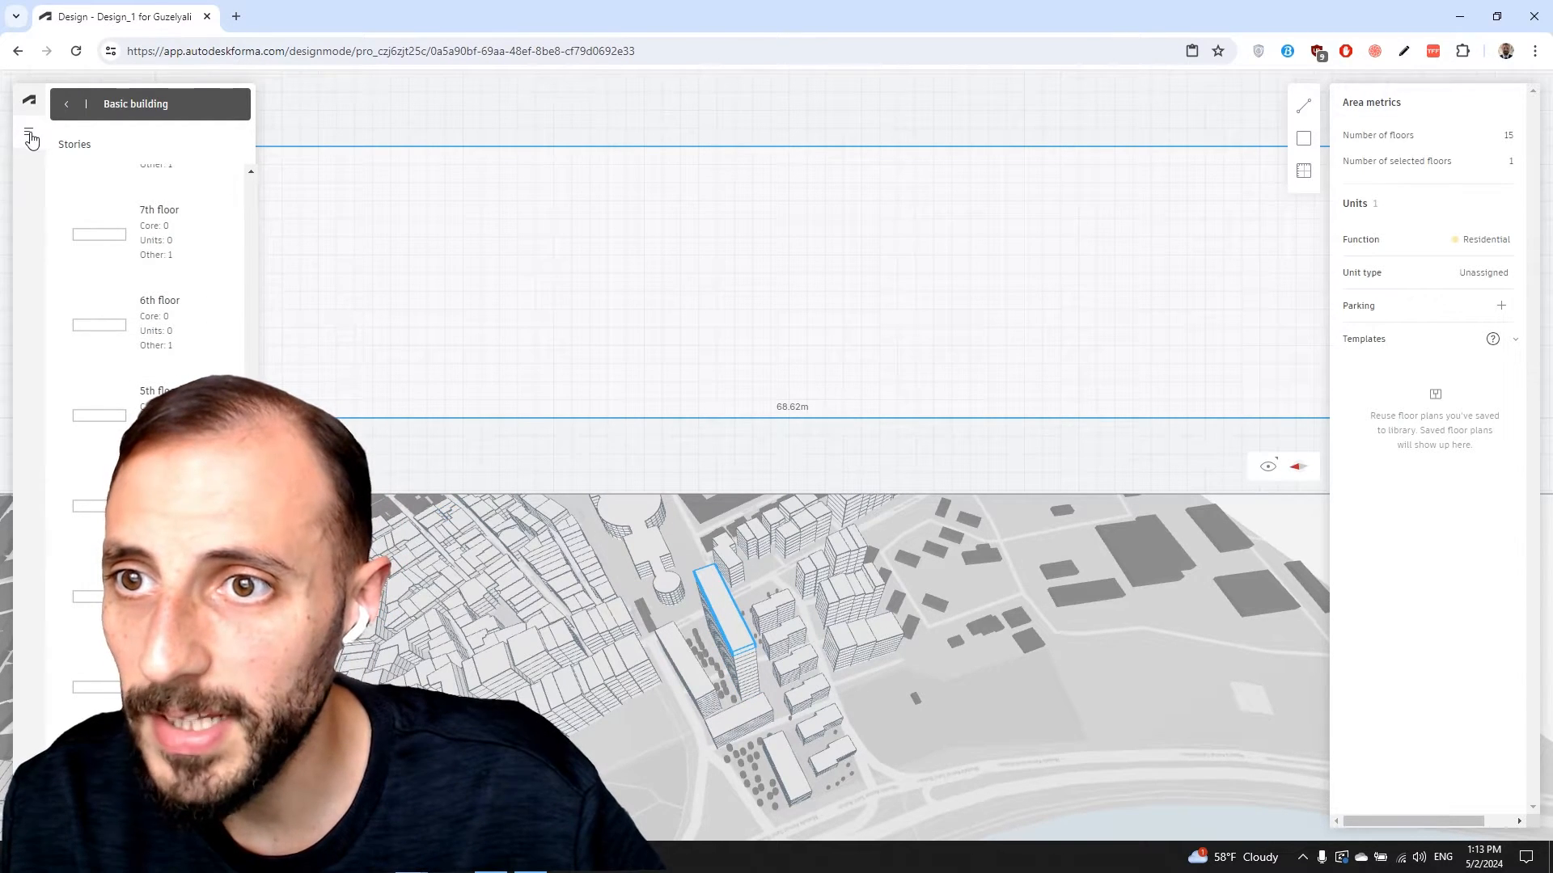
pyautogui.scroll(8, 245, 217)
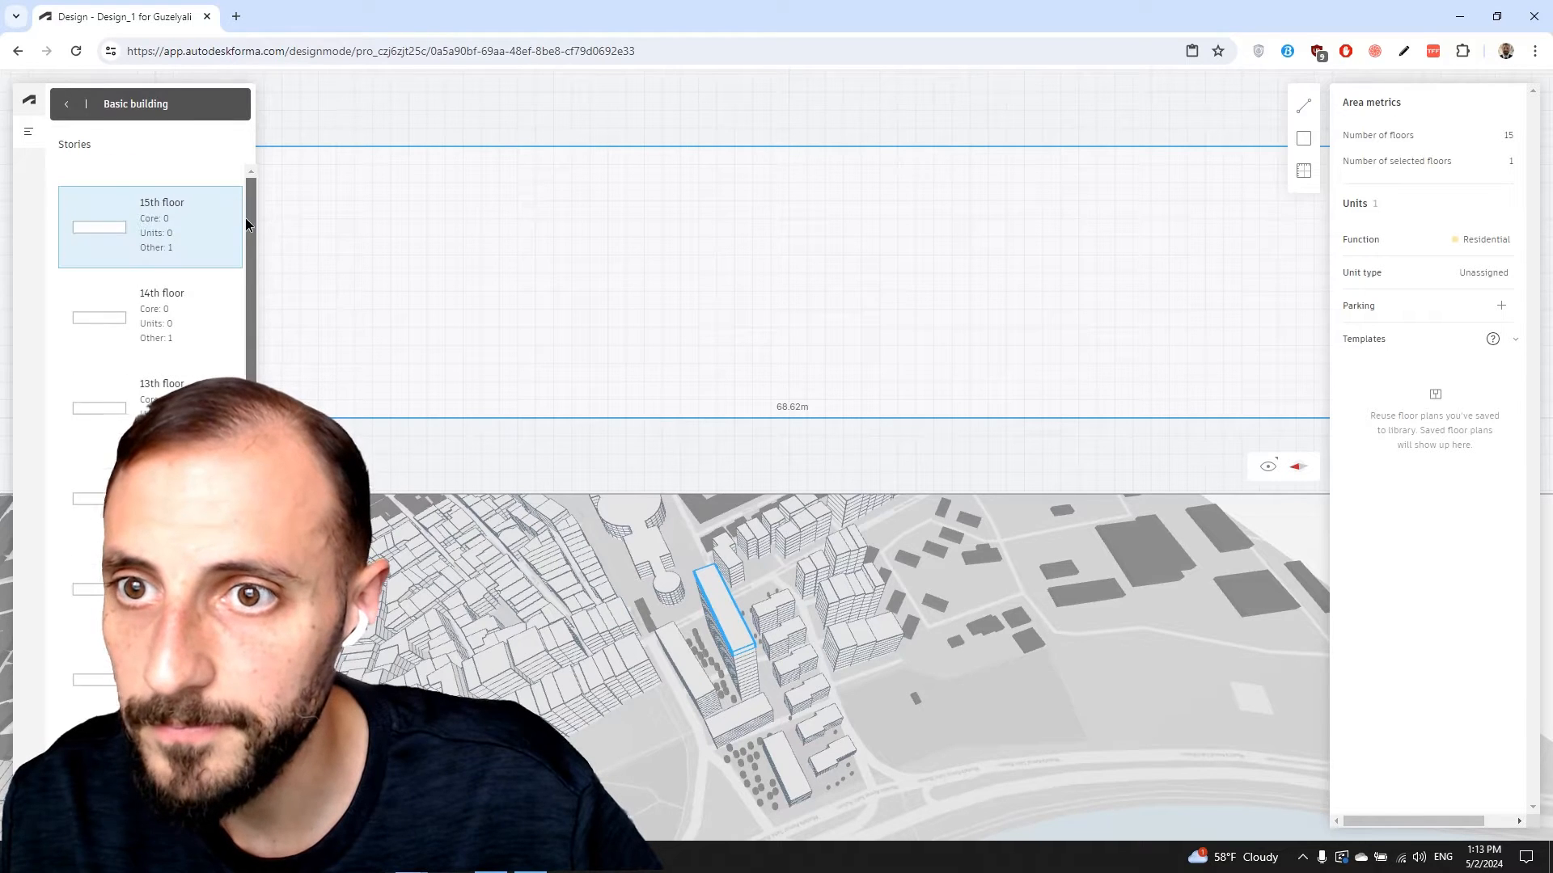
# Select all 15 floors from the 14th floor's options, then narrow the selection to one floor
pyautogui.click(170, 327)
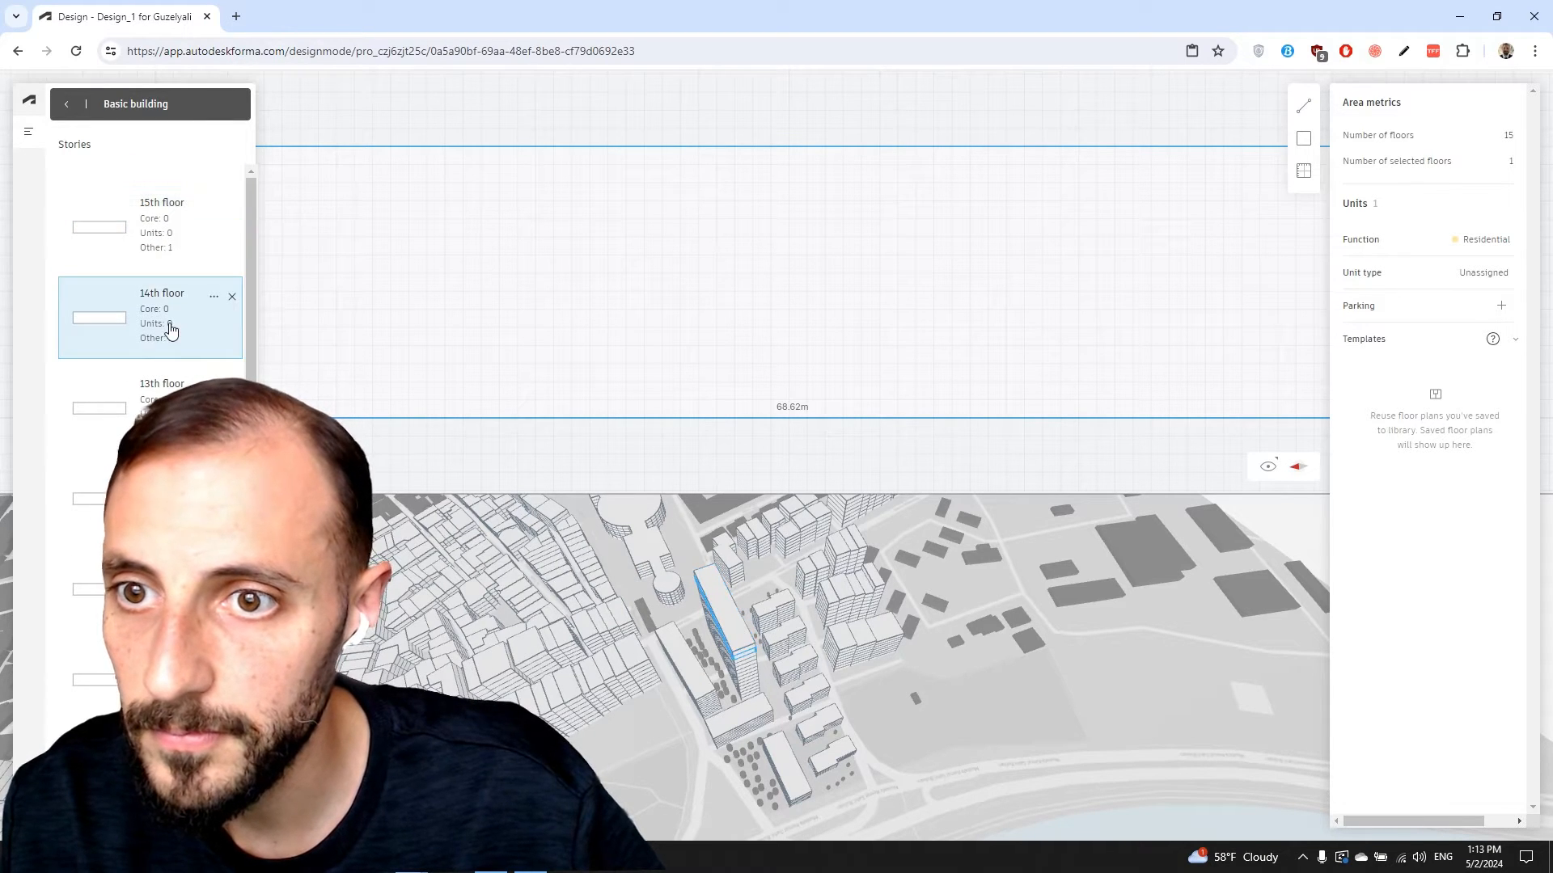
pyautogui.click(213, 296)
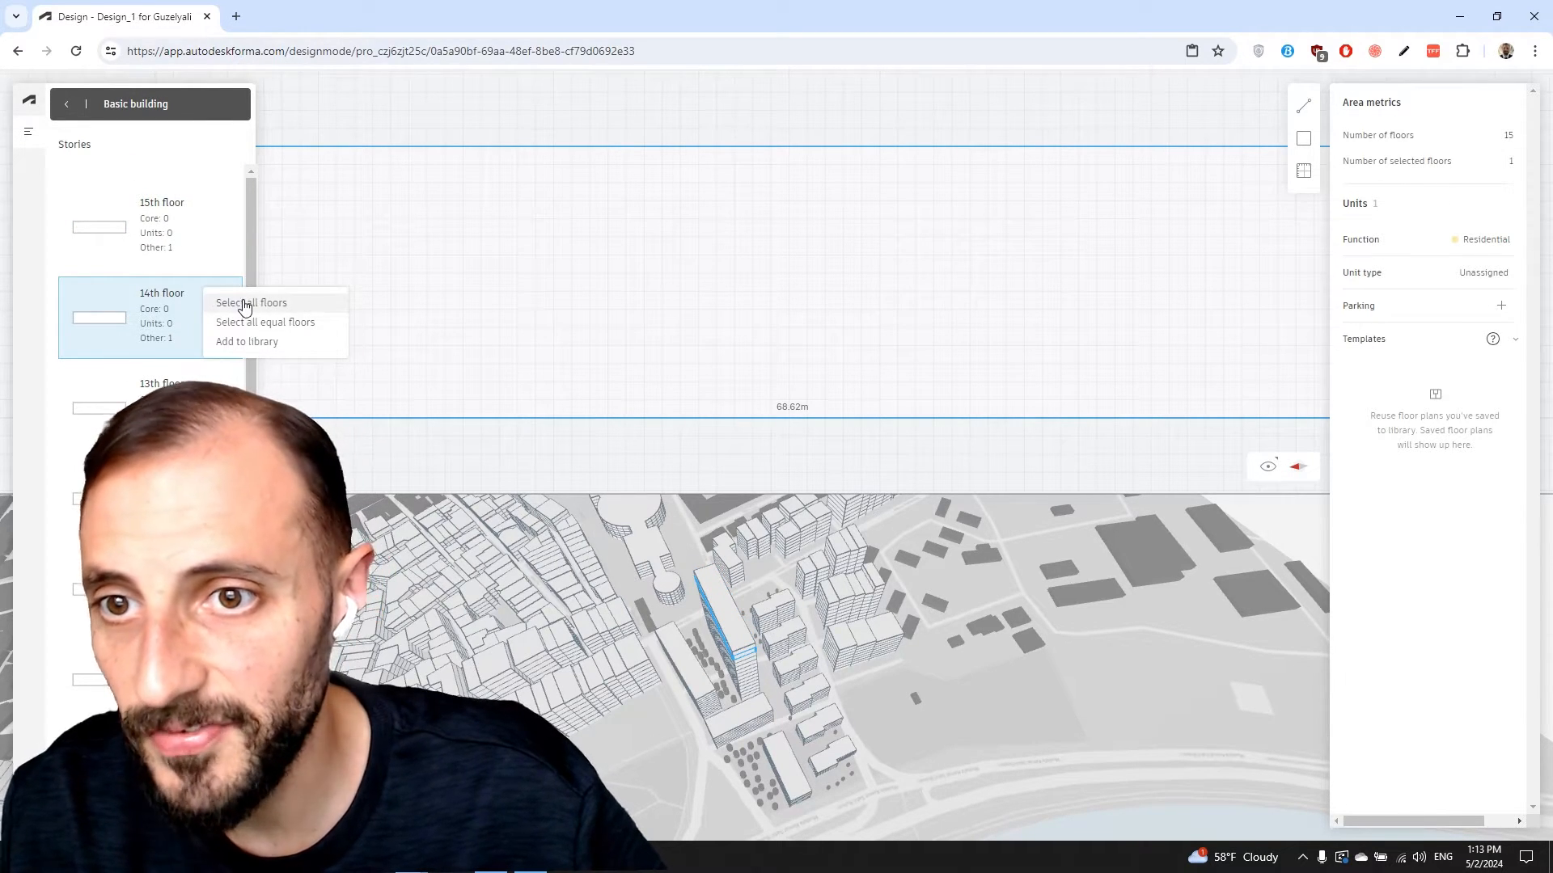
pyautogui.click(252, 303)
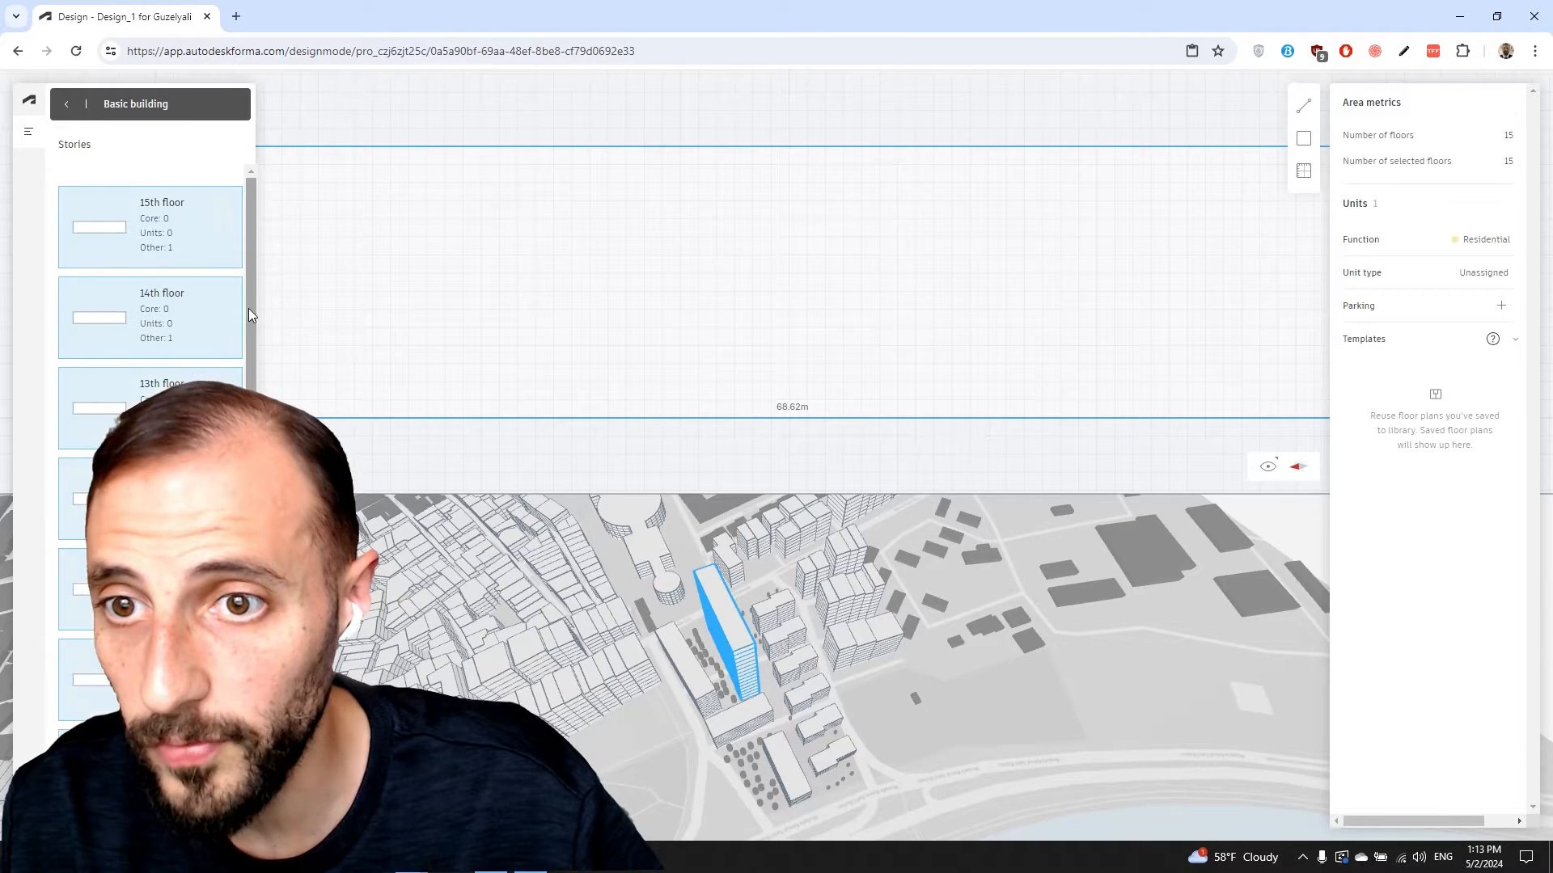
pyautogui.scroll(-6, 256, 372)
pyautogui.scroll(-2, 161, 517)
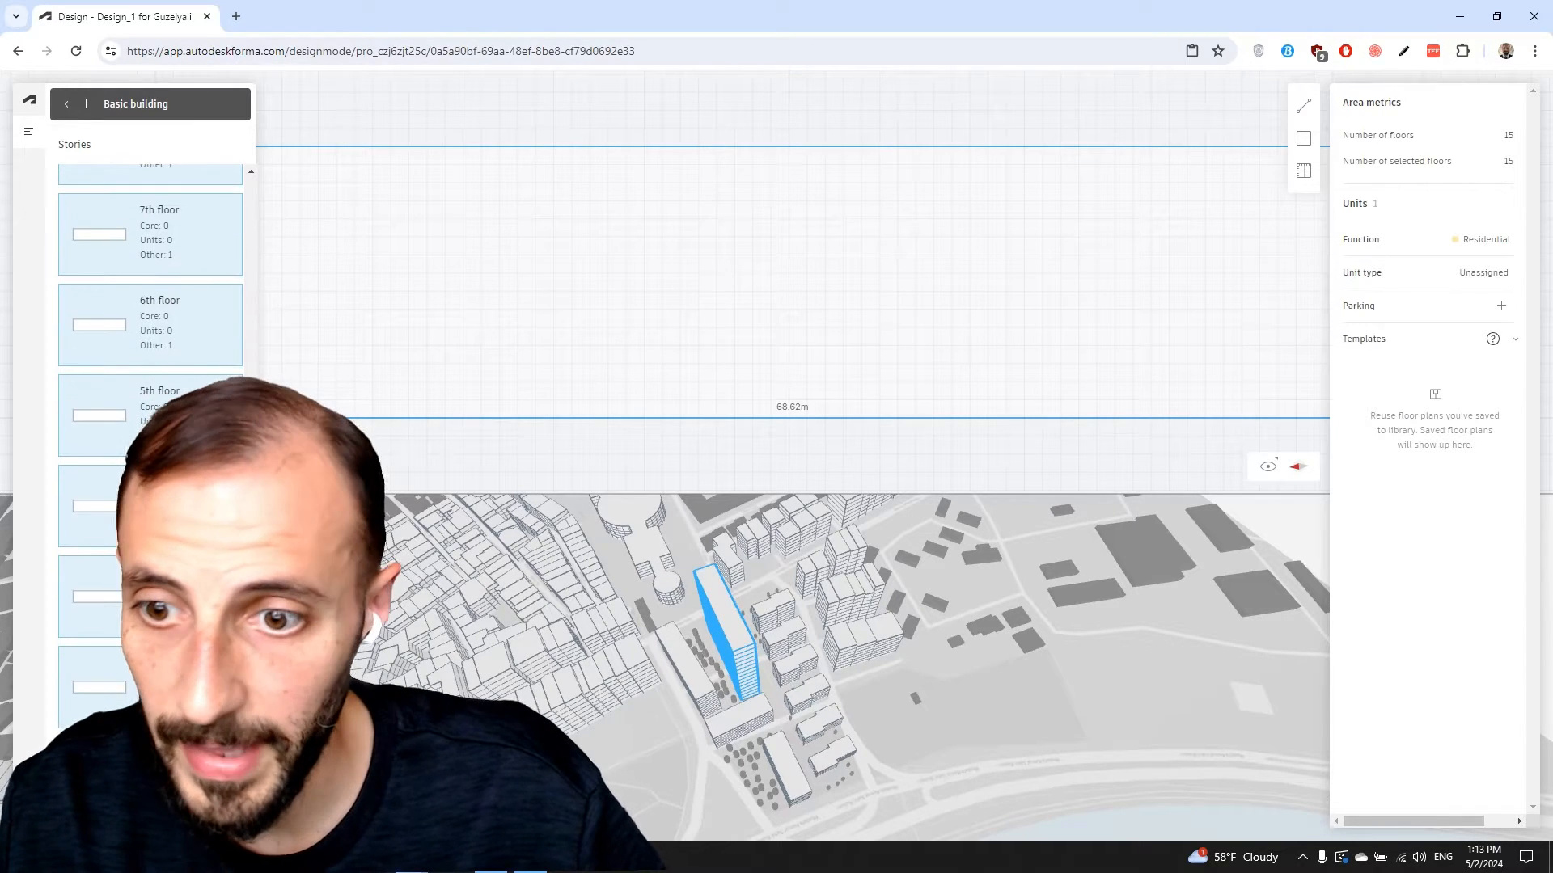
pyautogui.click(162, 775)
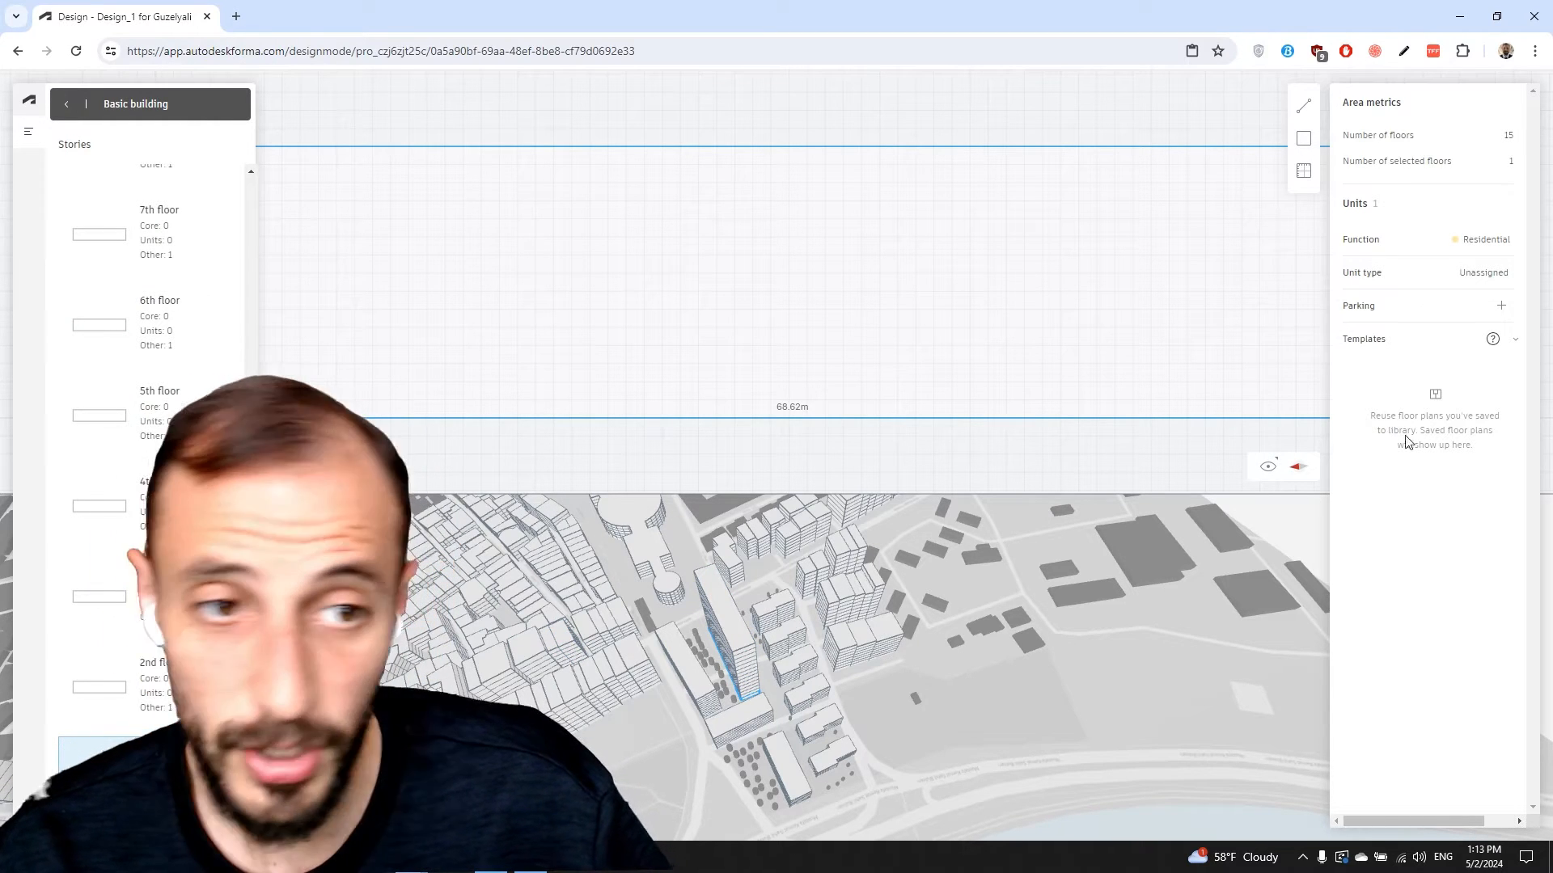
# Change the selected floor's unit type from Unassigned to Core
pyautogui.click(1485, 273)
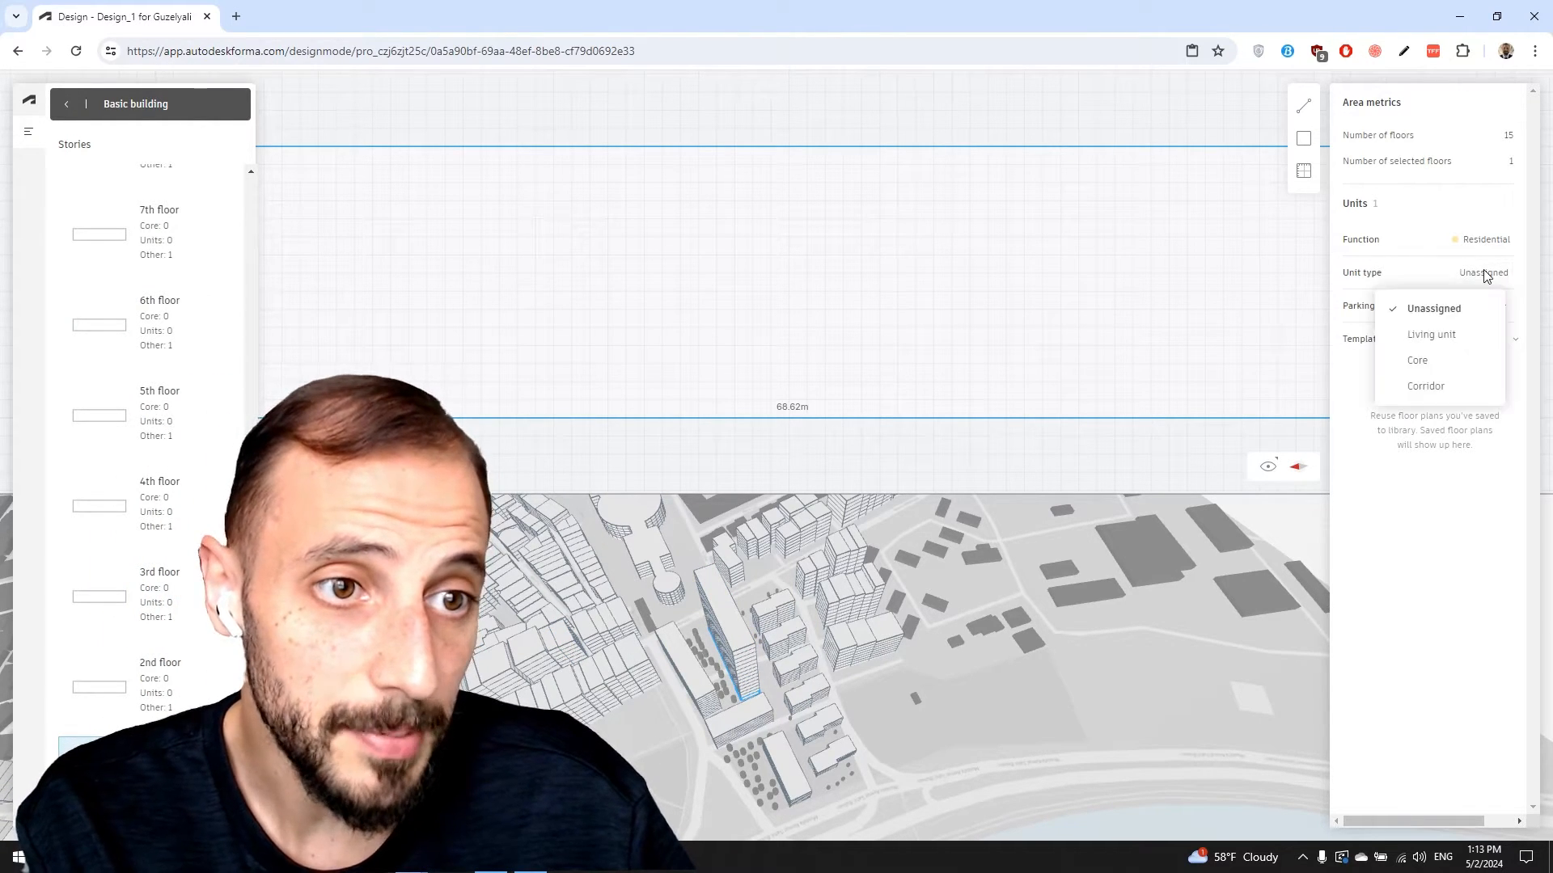
pyautogui.click(1435, 366)
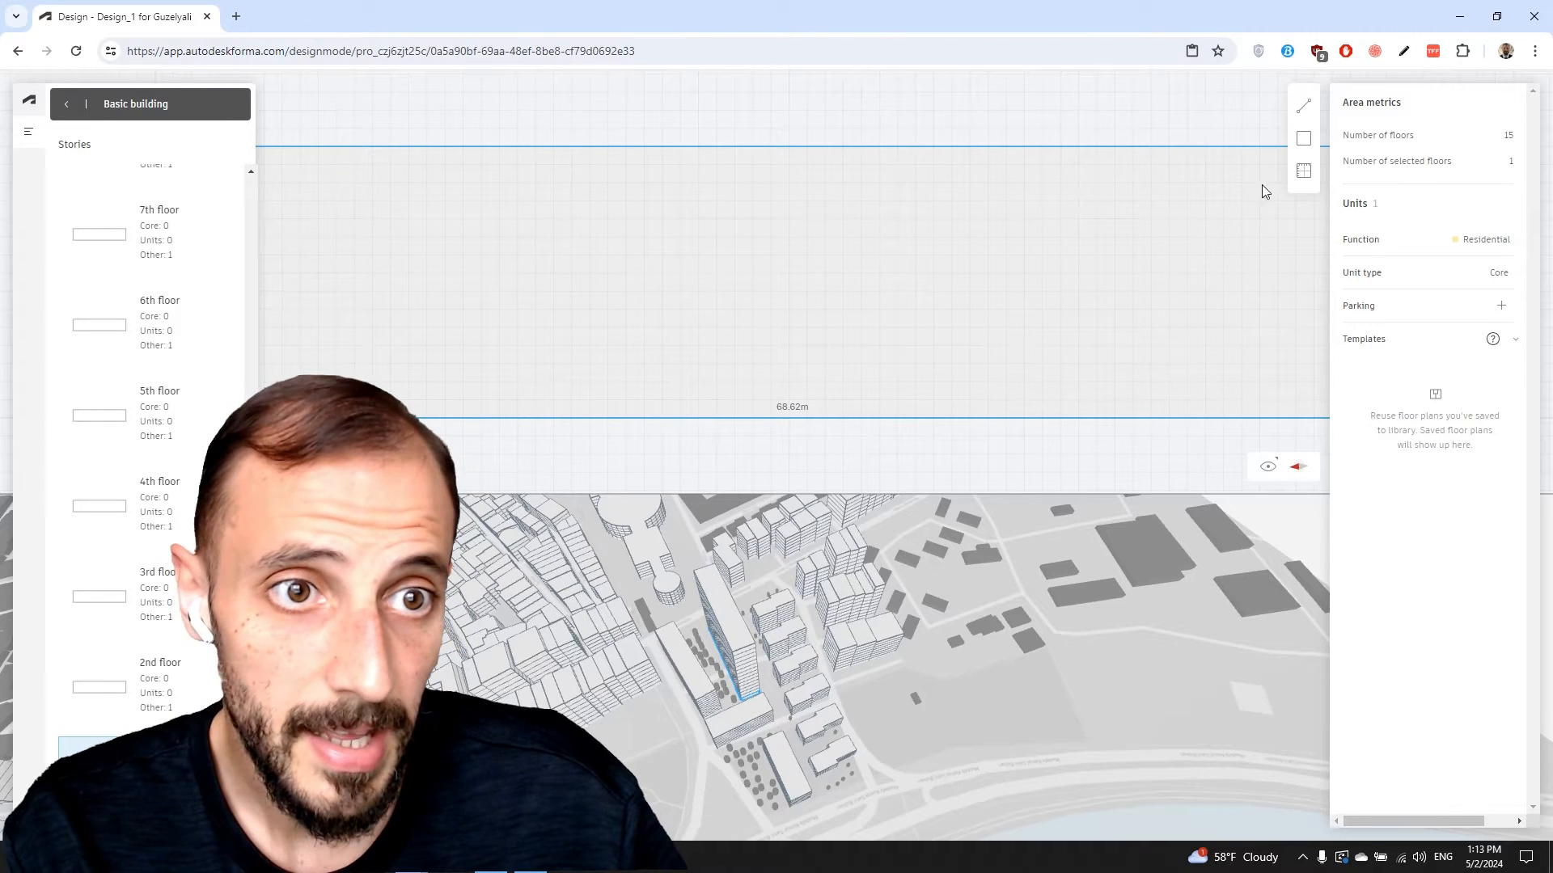
pyautogui.click(1303, 138)
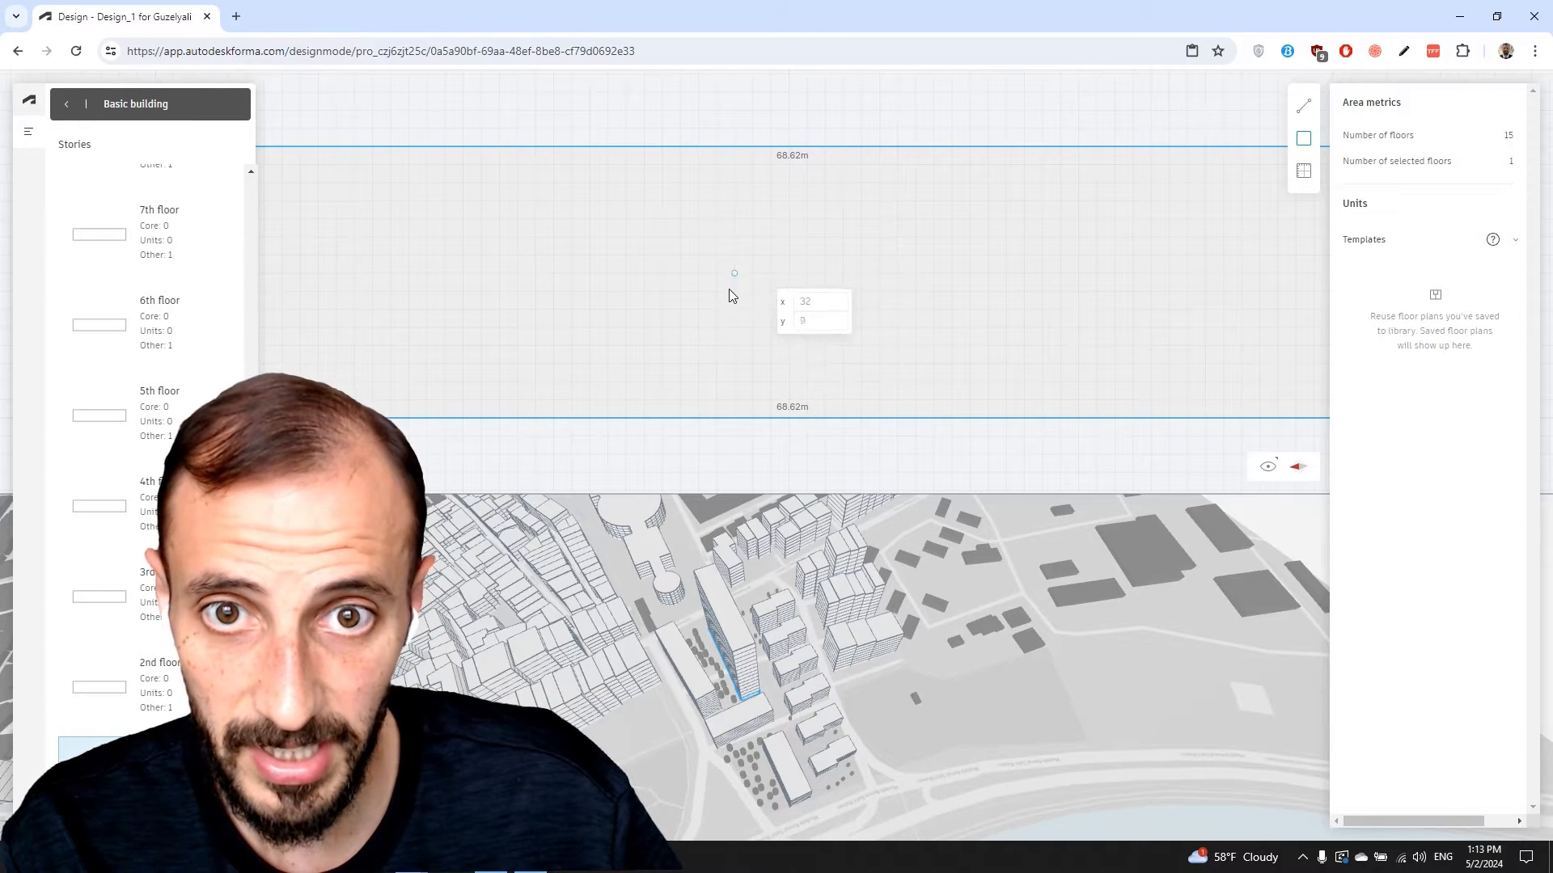
# Draw a 9 m × 9 m square on the plan's bottom edge, 31 m from the left end
pyautogui.click(734, 418)
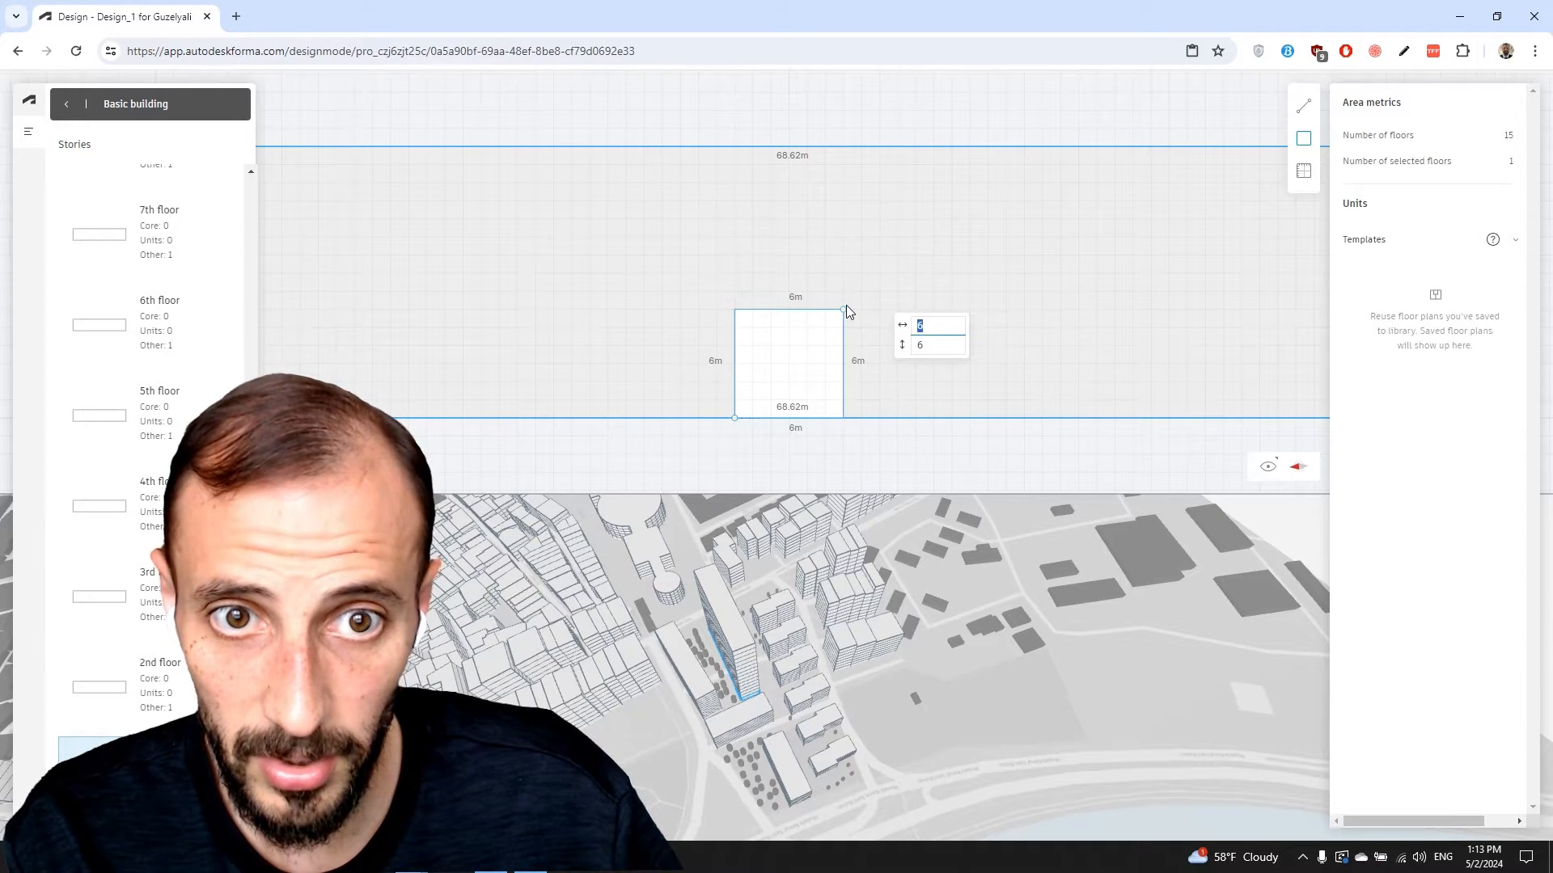
pyautogui.click(891, 246)
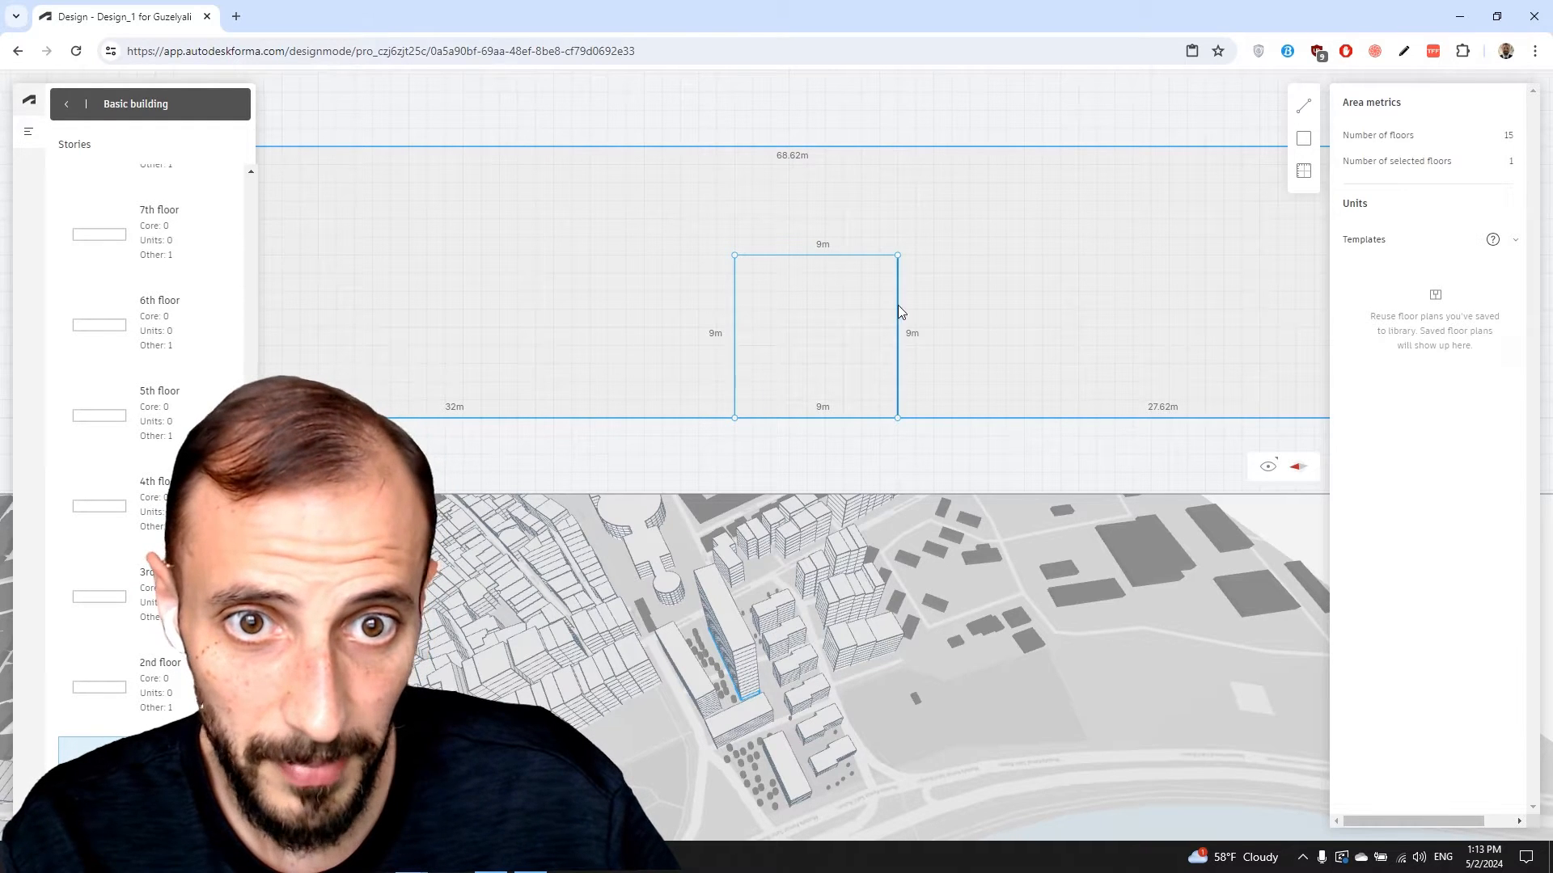
pyautogui.moveTo(897, 304)
pyautogui.mouseDown()
pyautogui.moveTo(843, 304)
pyautogui.moveTo(879, 309)
pyautogui.mouseUp()
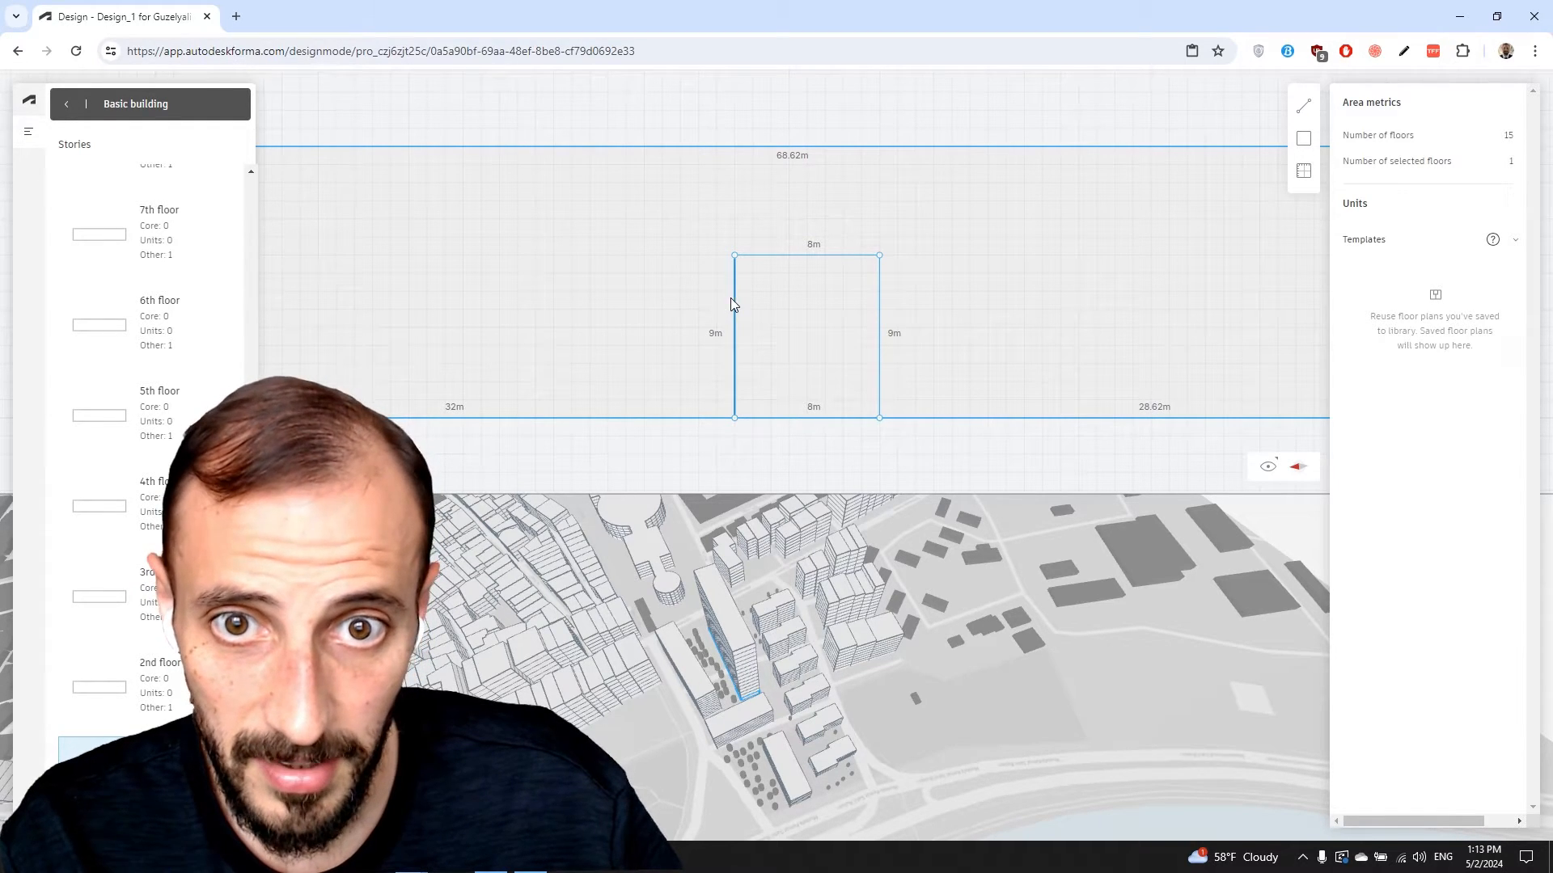
pyautogui.moveTo(731, 298); pyautogui.dragTo(711, 298)
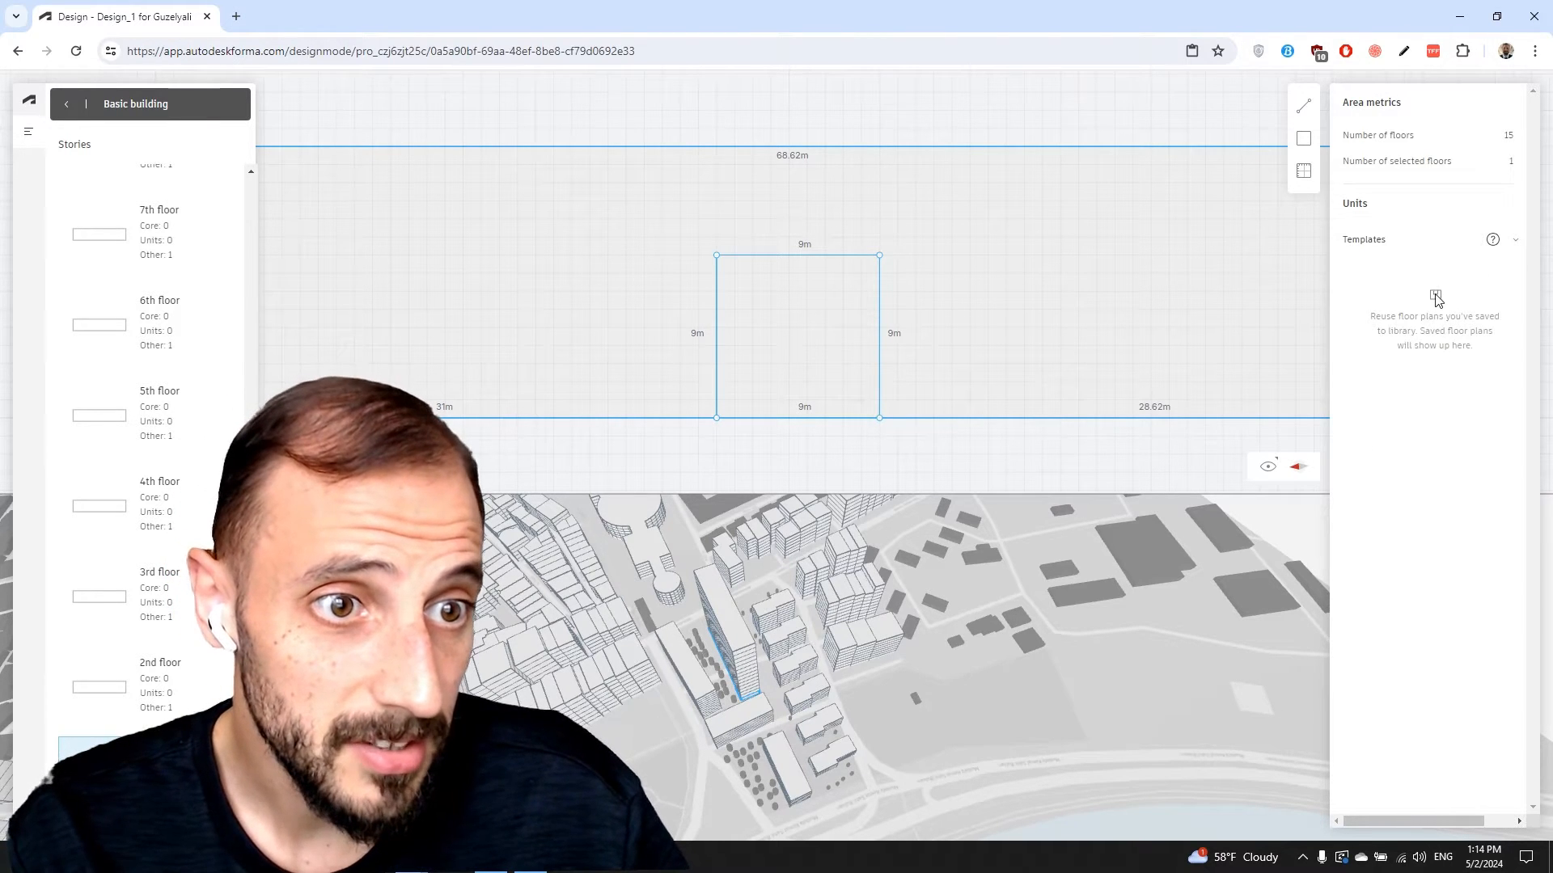
pyautogui.click(1373, 242)
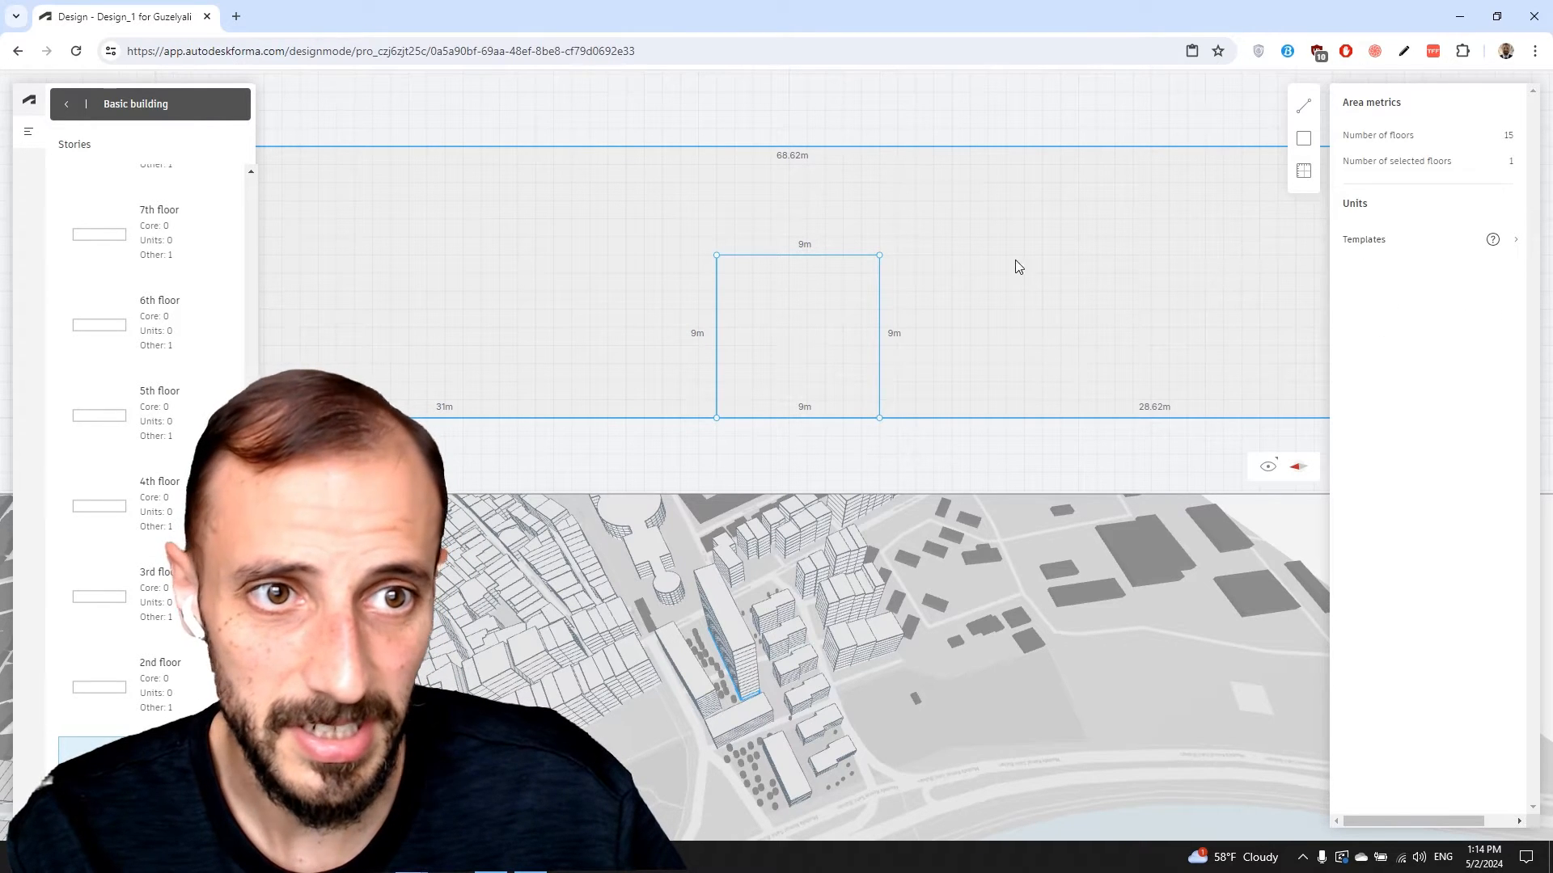
# In Display options, try Area unit colours, then settle on Function colouring with unit colours shown
pyautogui.click(1304, 172)
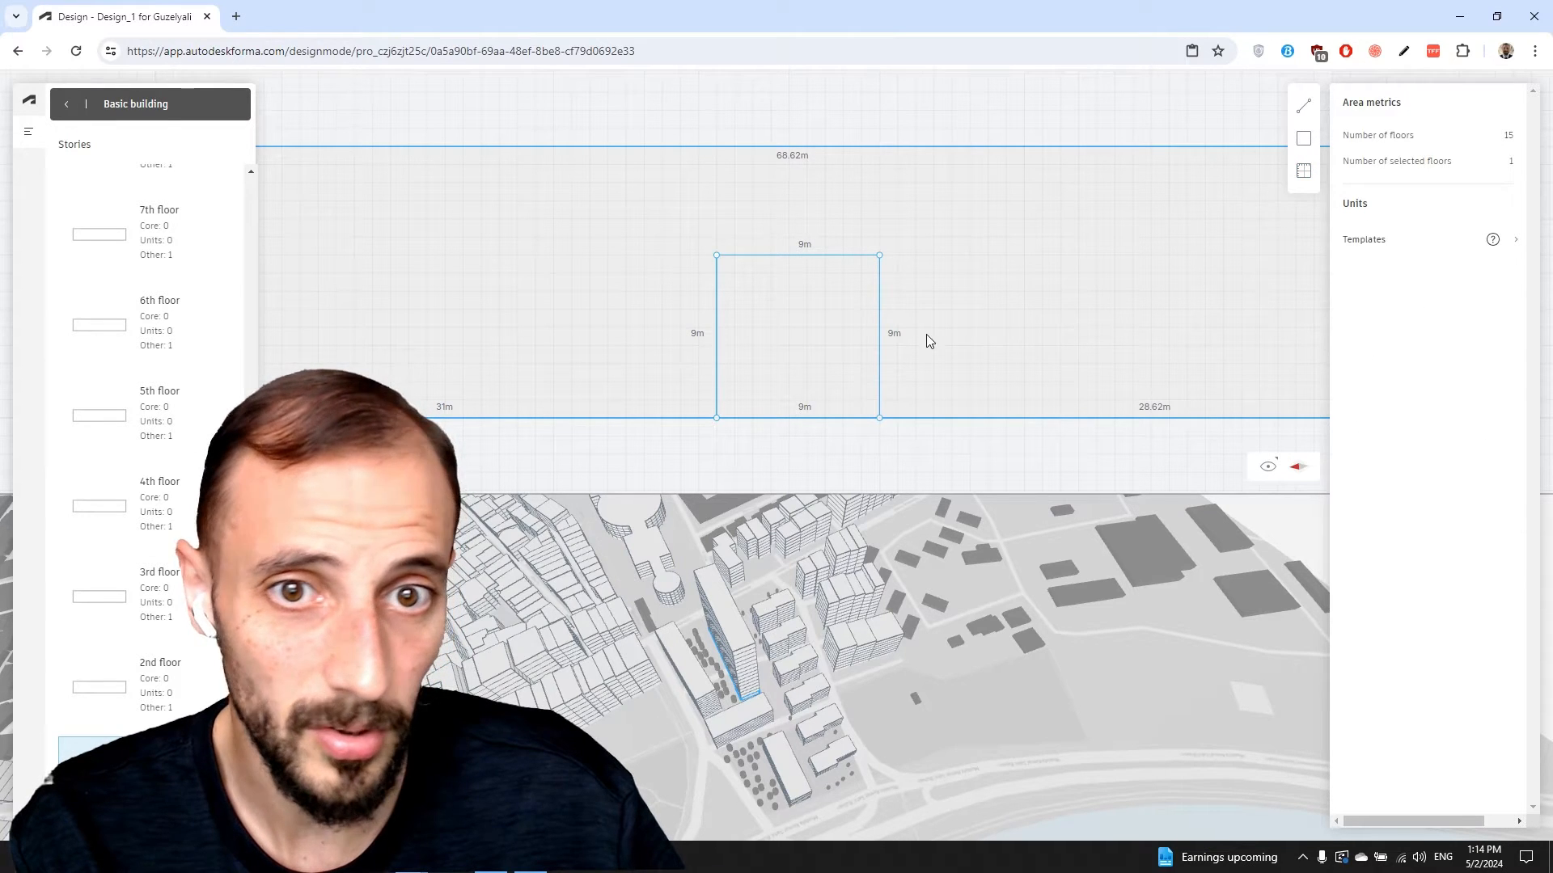
pyautogui.scroll(-5, 1060, 347)
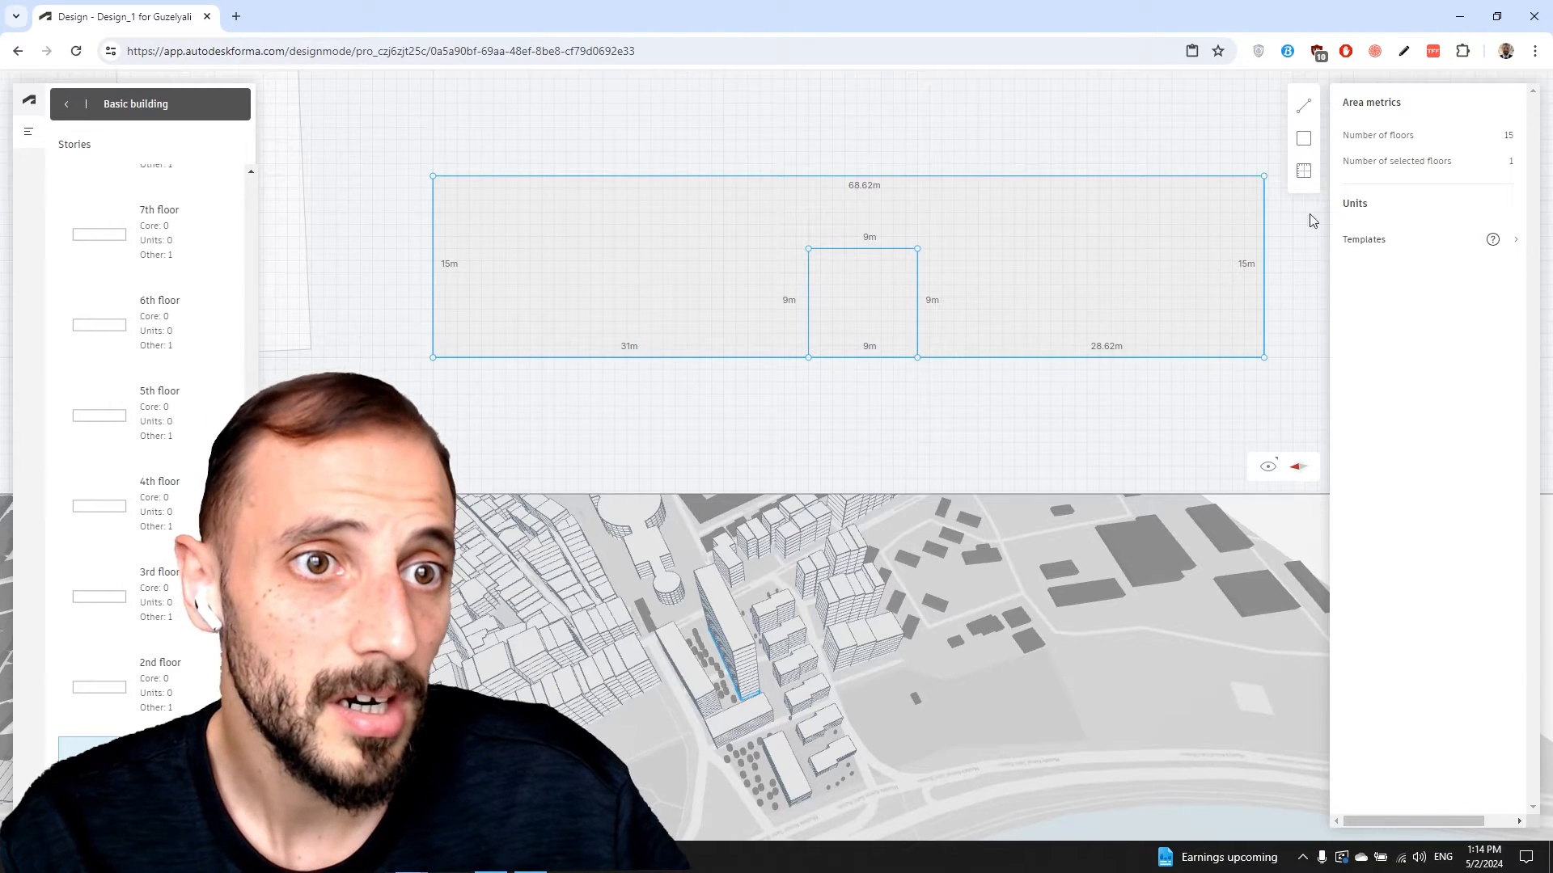
pyautogui.click(1270, 469)
pyautogui.click(1203, 426)
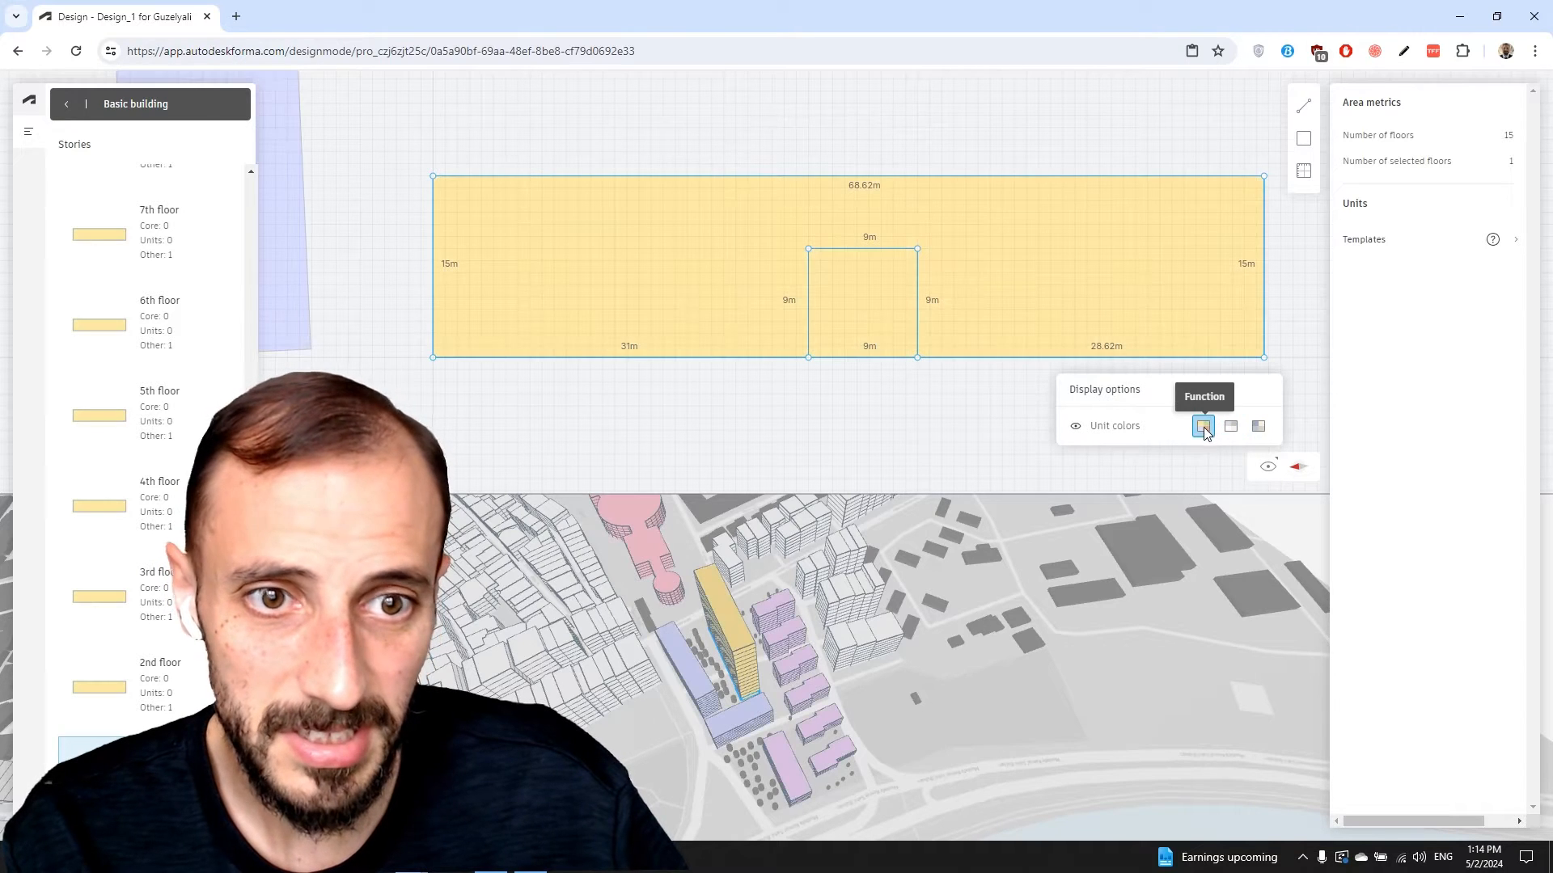
pyautogui.click(1257, 427)
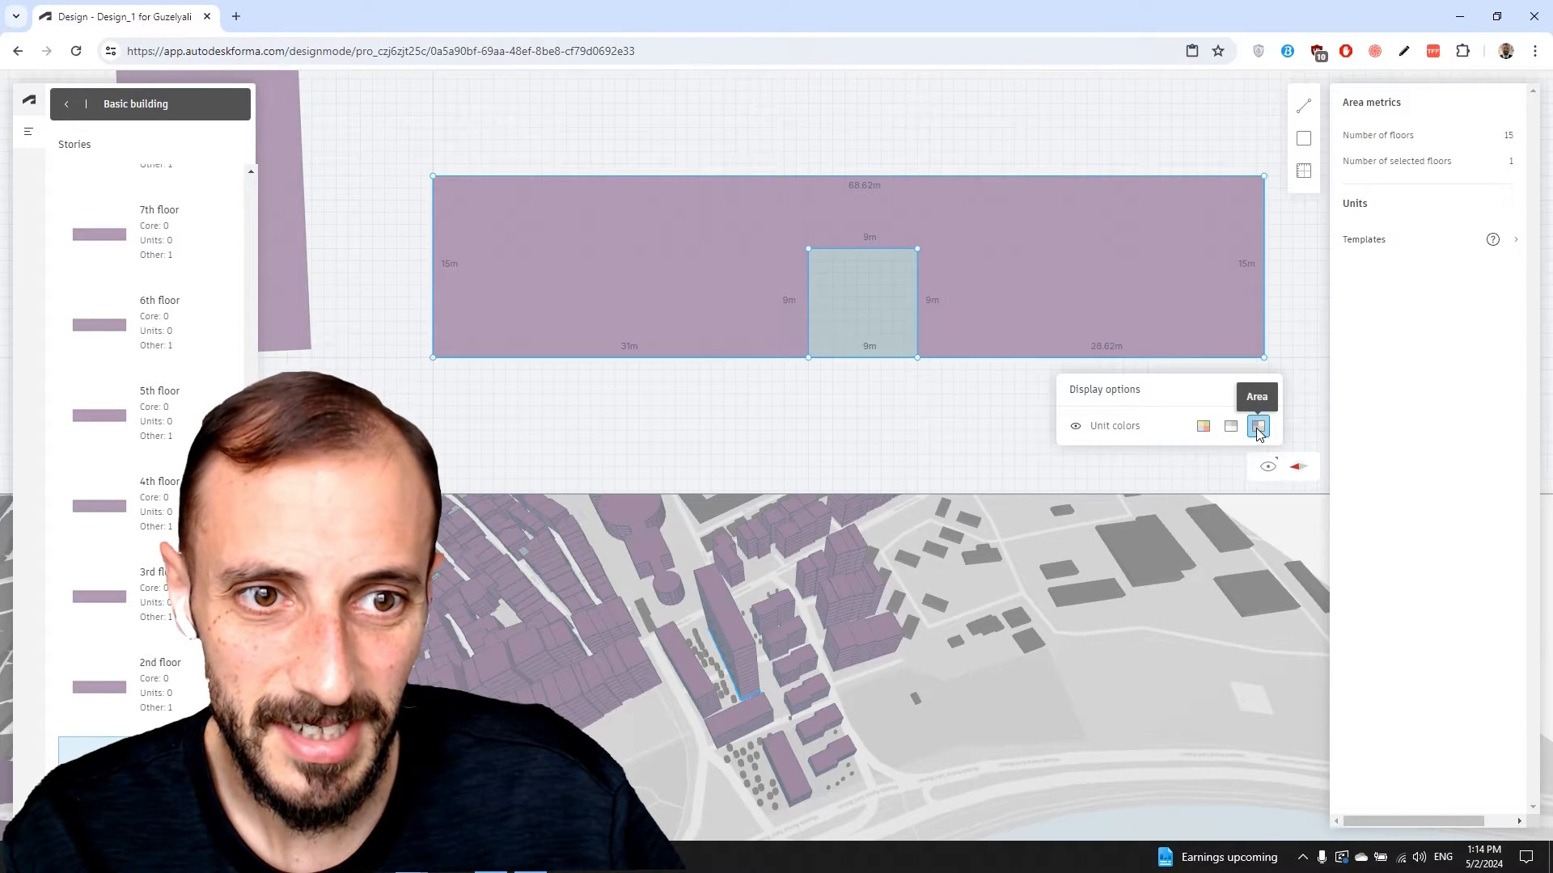
pyautogui.click(1204, 426)
pyautogui.click(1075, 429)
pyautogui.click(1075, 429)
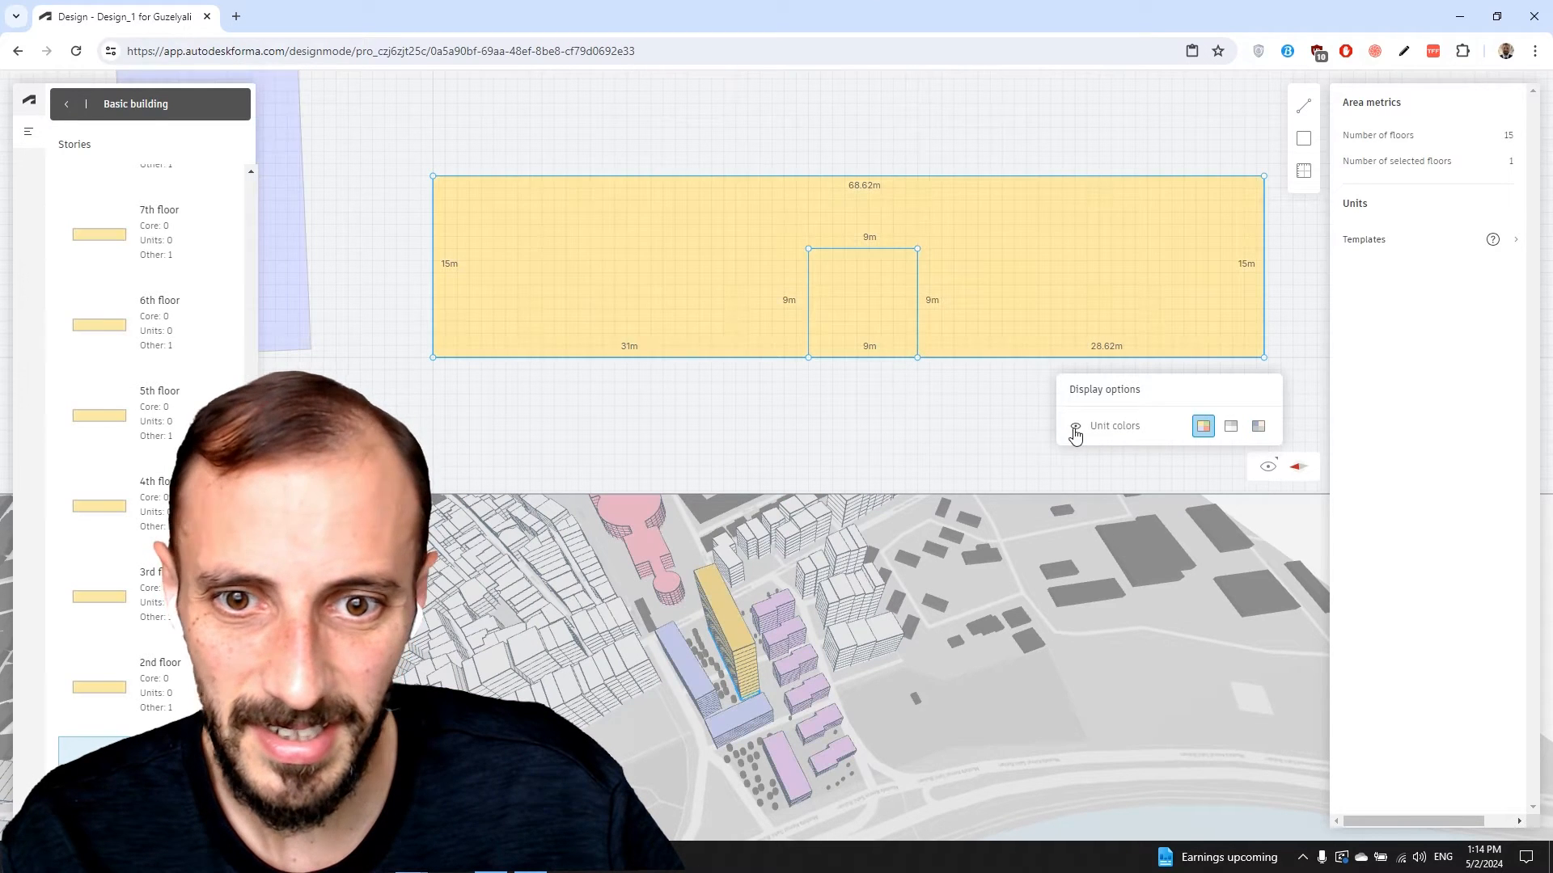
pyautogui.scroll(-3, 938, 408)
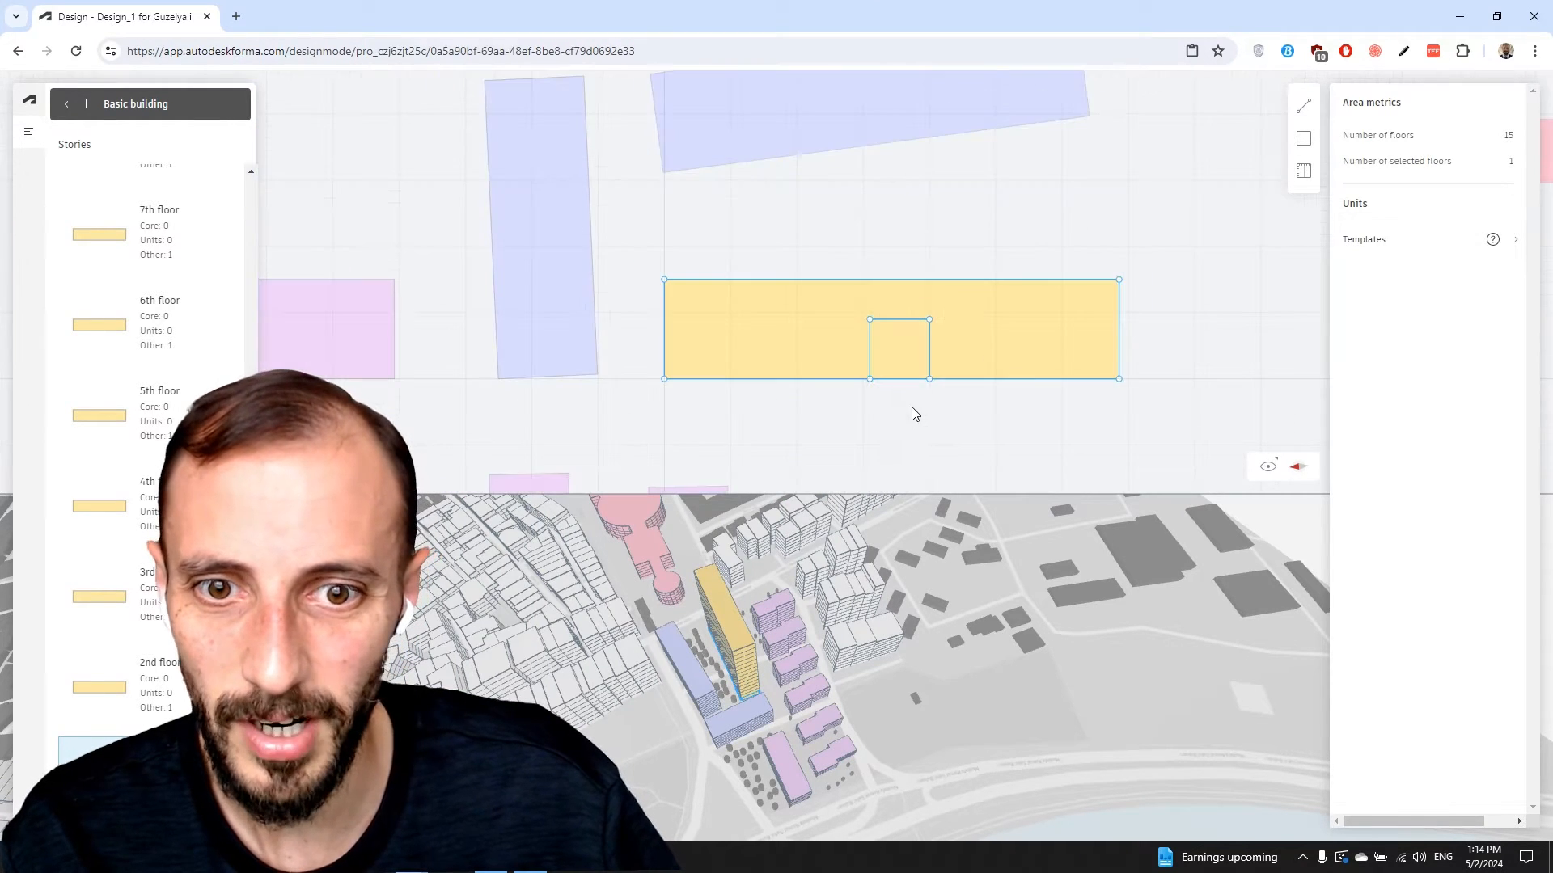
# Draw a 20 m line along the plan's top edge from the top-left corner
pyautogui.scroll(3, 914, 388)
pyautogui.scroll(1, 918, 315)
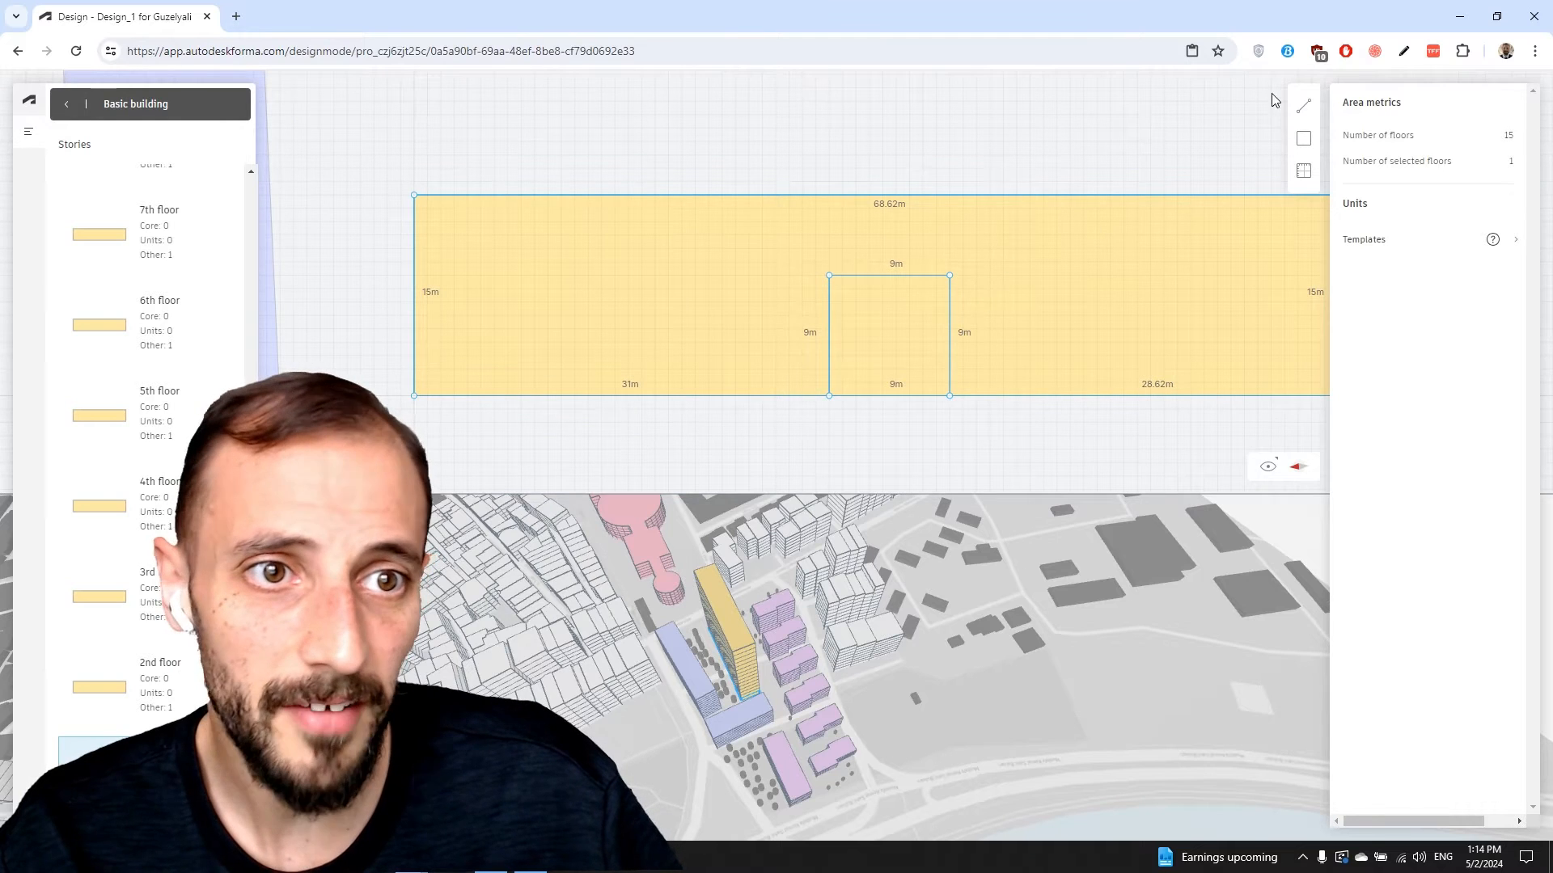
pyautogui.click(1305, 110)
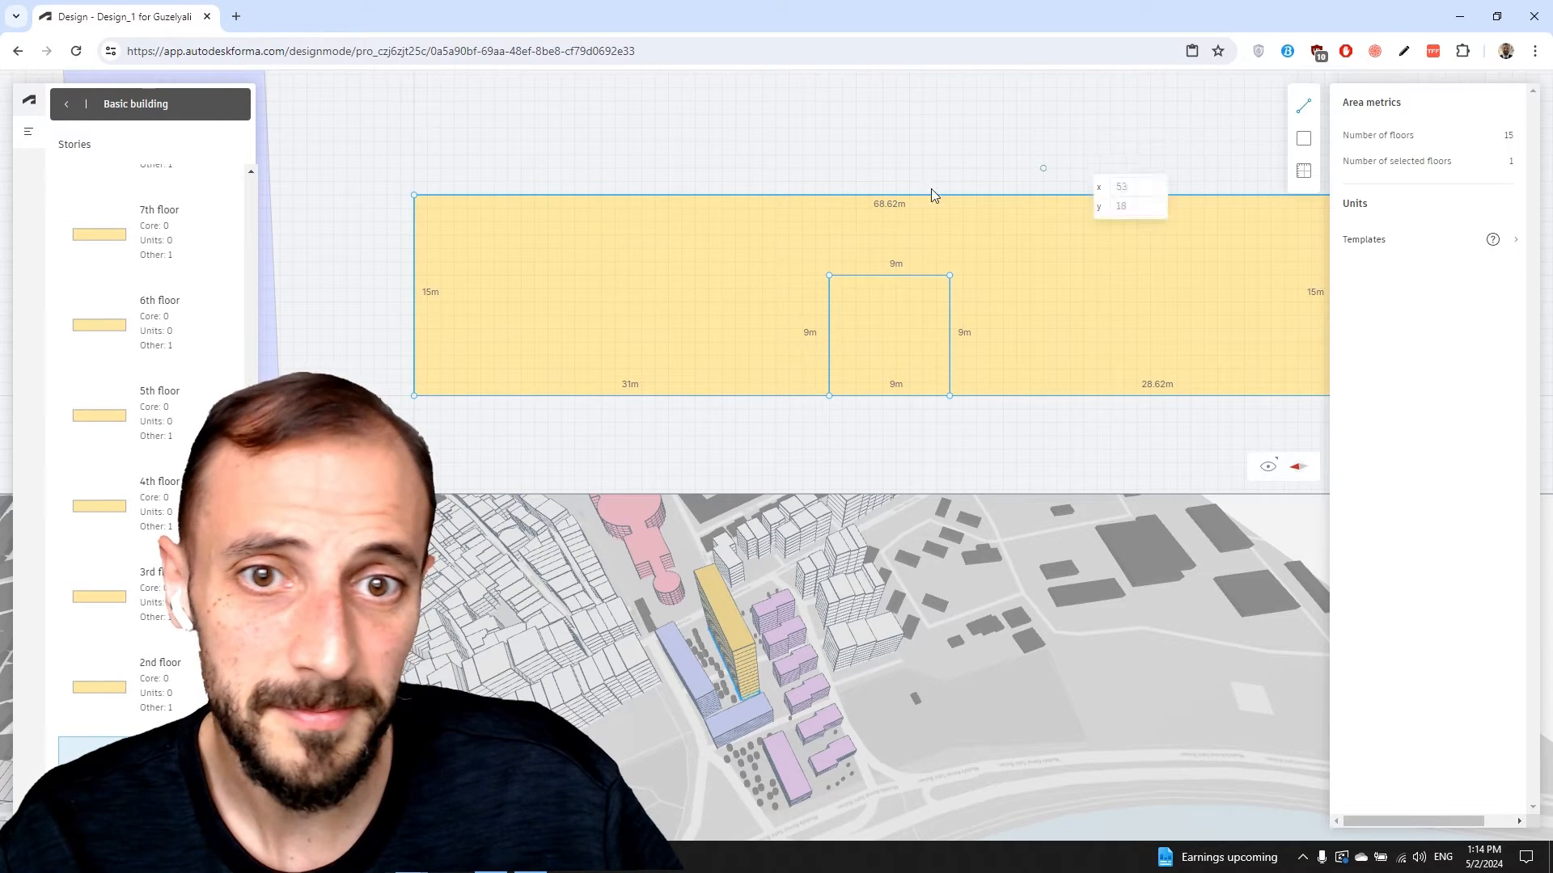
pyautogui.click(415, 197)
pyautogui.click(682, 197)
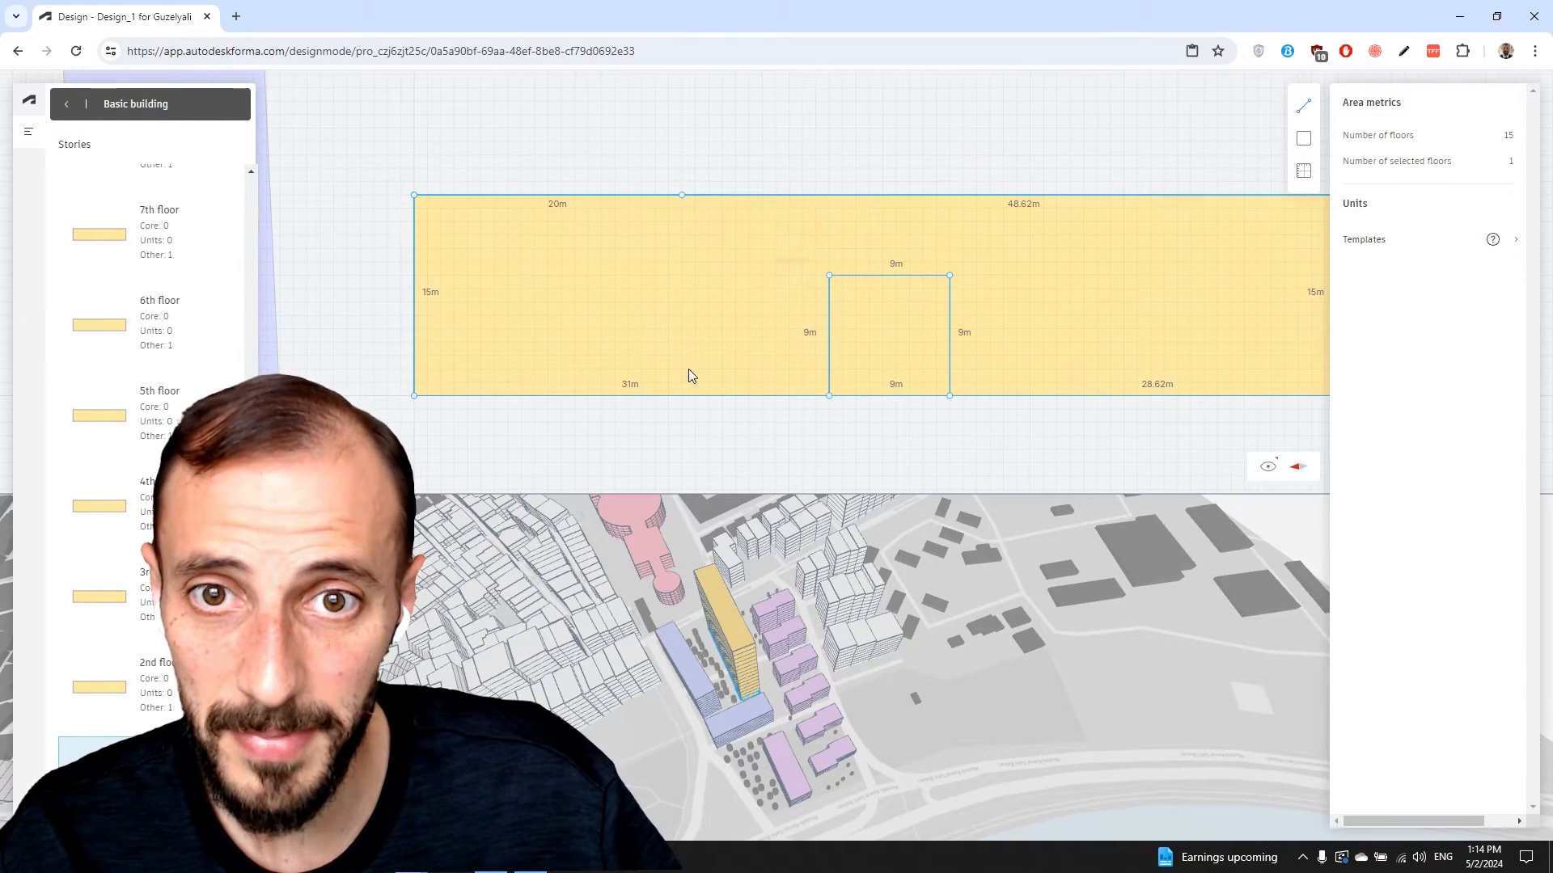
# Add a 19 m × 10 m cell at top-left and an 18.62 m × 10 m cell at top-right
pyautogui.click(1302, 139)
pyautogui.click(414, 195)
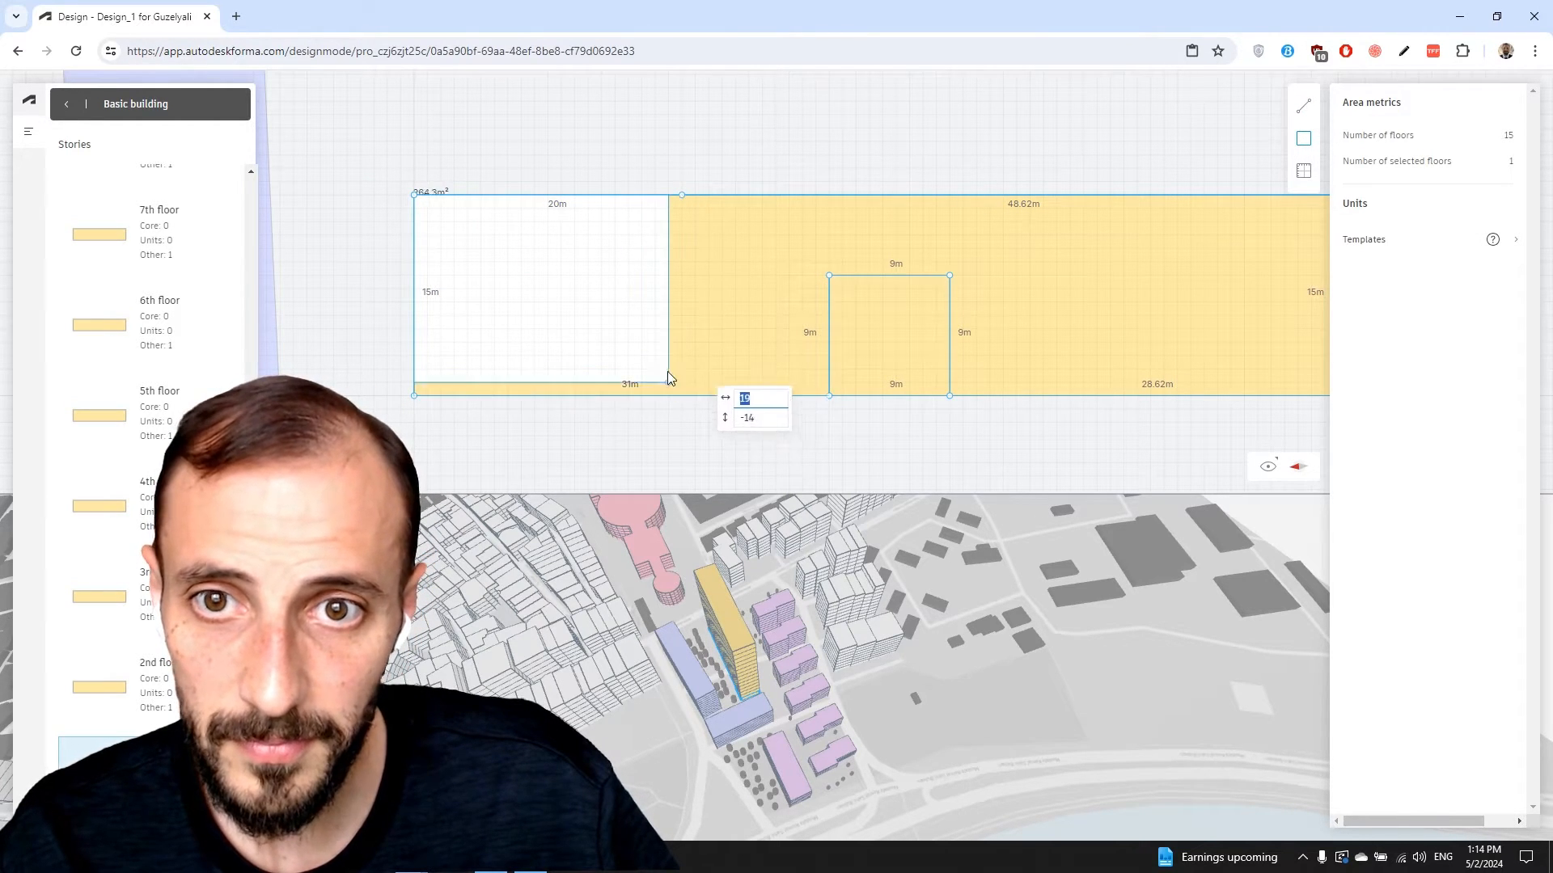
pyautogui.click(669, 328)
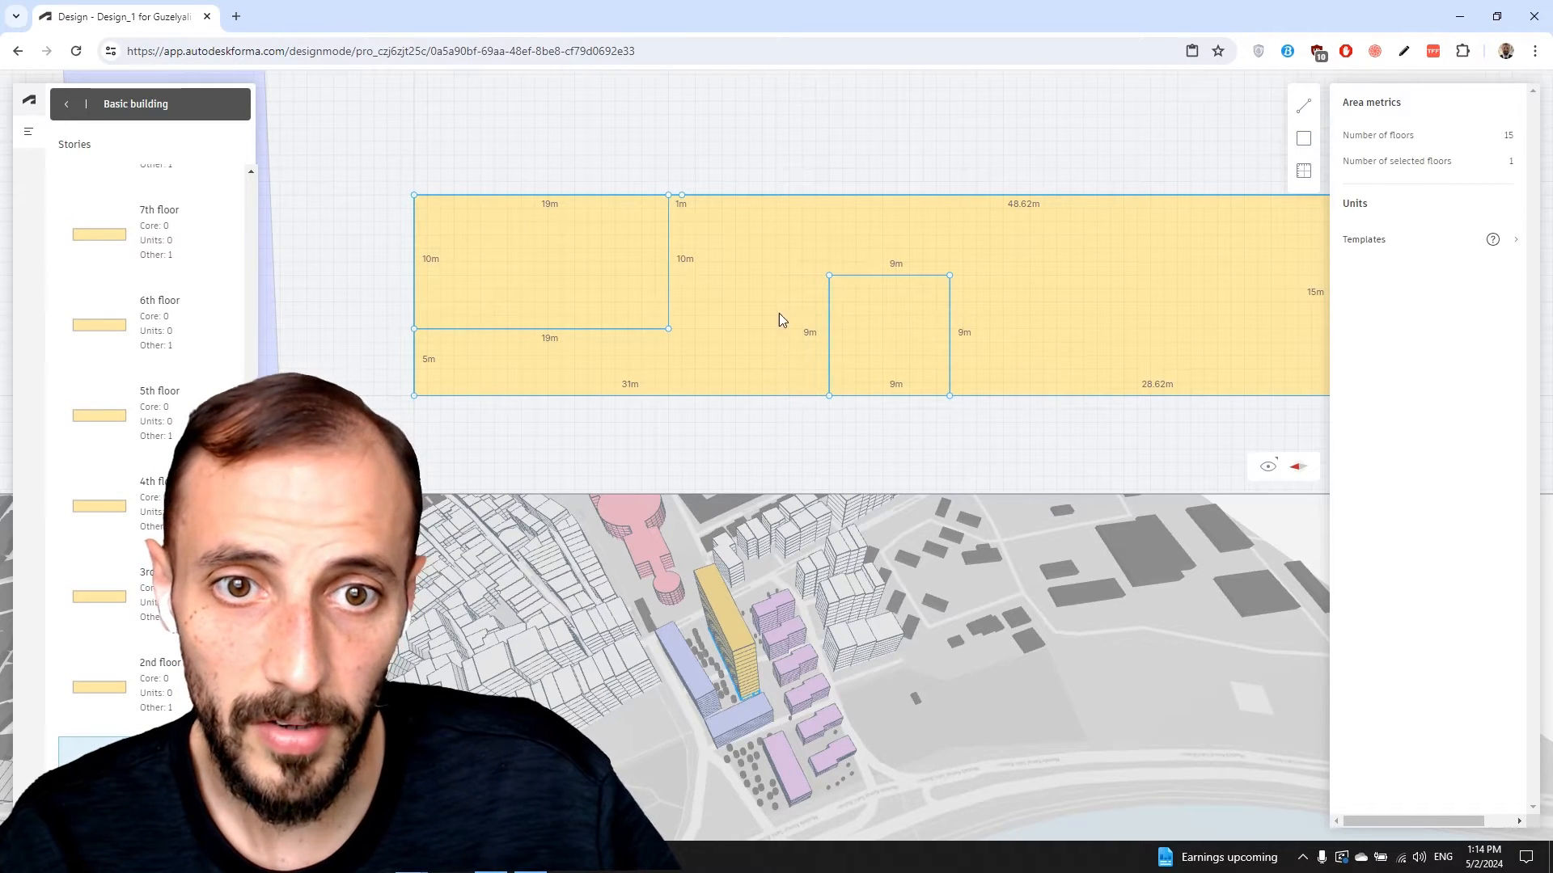
pyautogui.moveTo(1145, 335); pyautogui.dragTo(939, 337, button='middle')
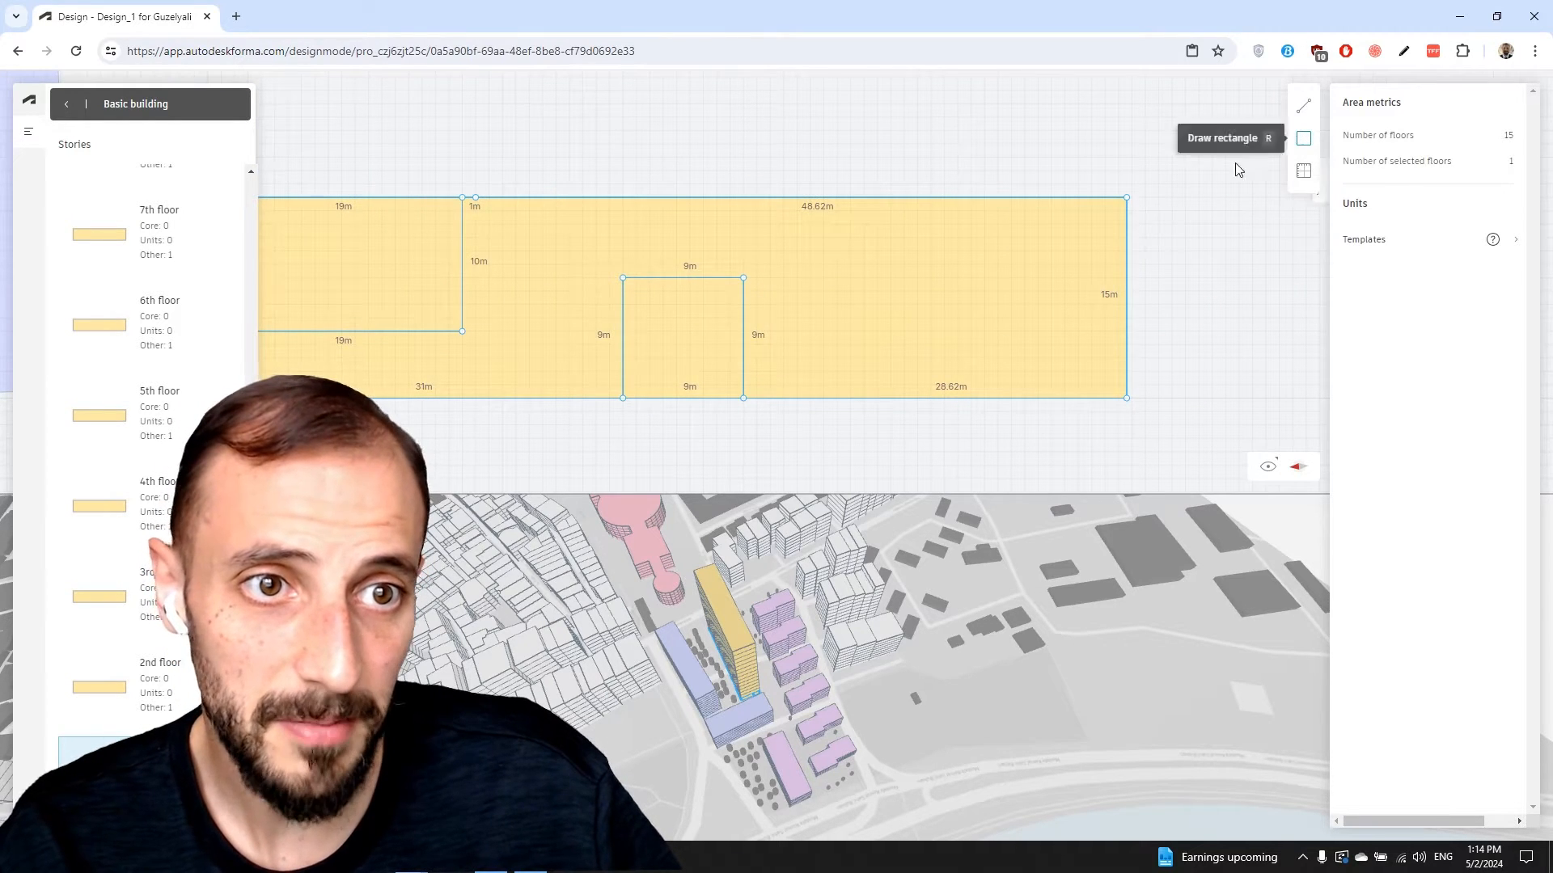
pyautogui.click(1125, 198)
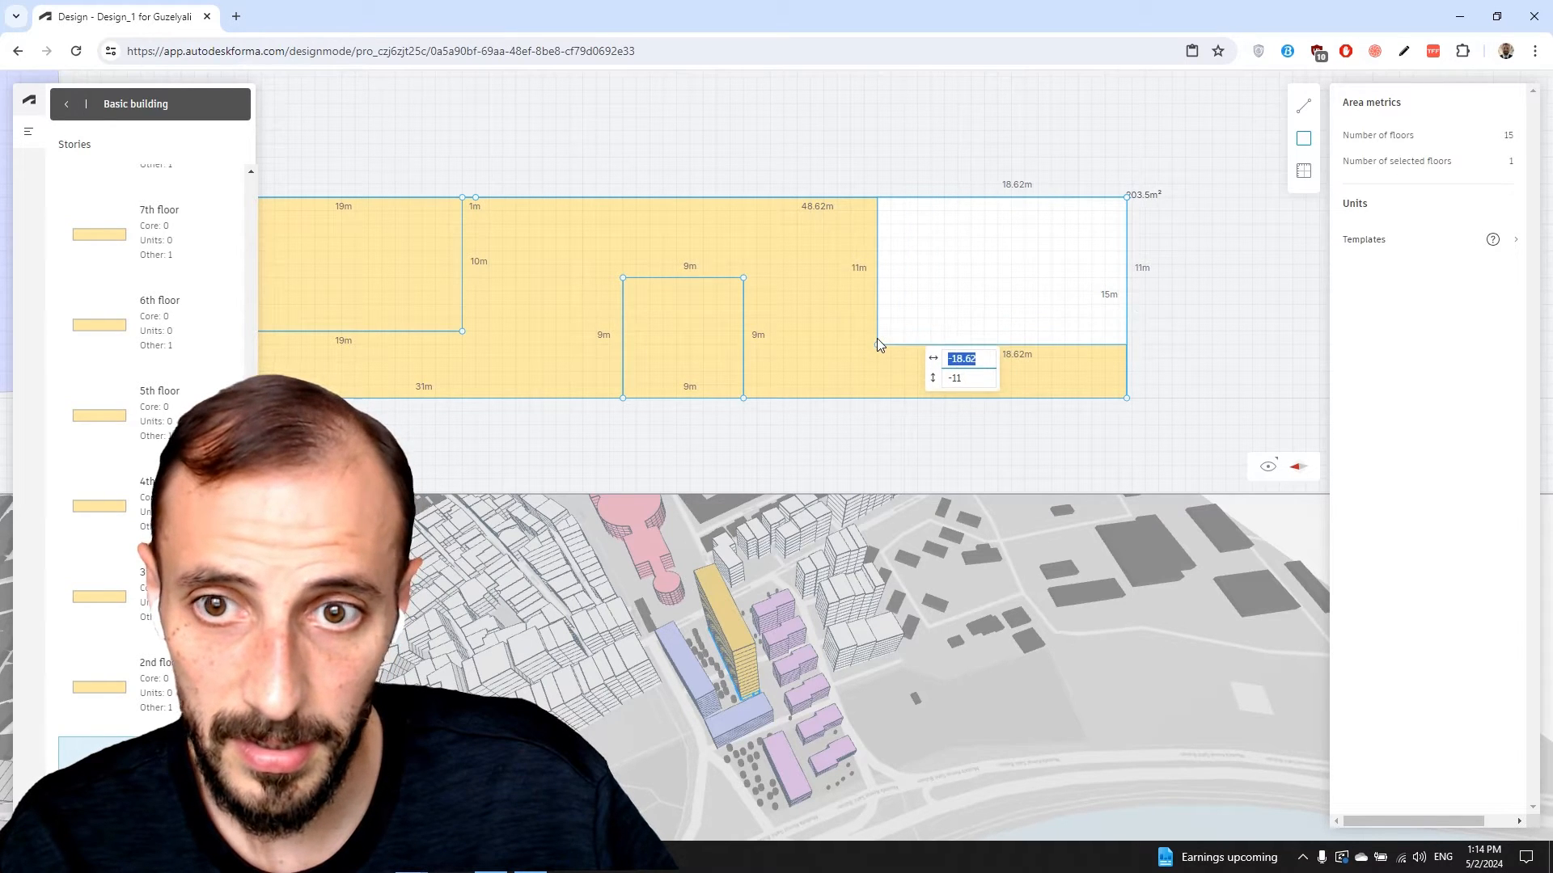
pyautogui.click(878, 332)
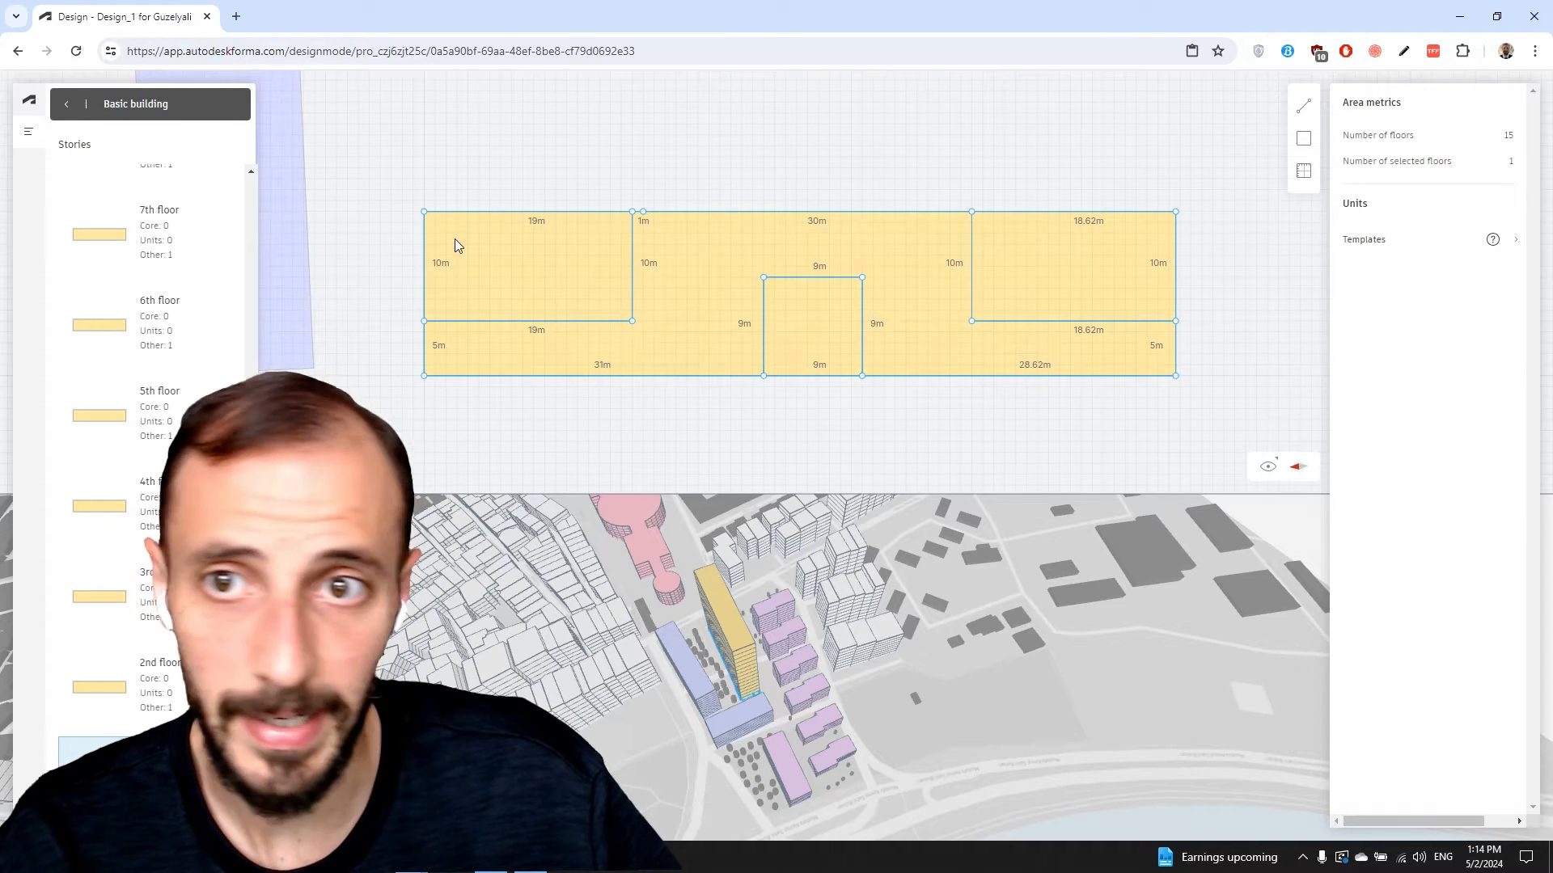
pyautogui.scroll(1, 215, 283)
pyautogui.scroll(-1, 215, 288)
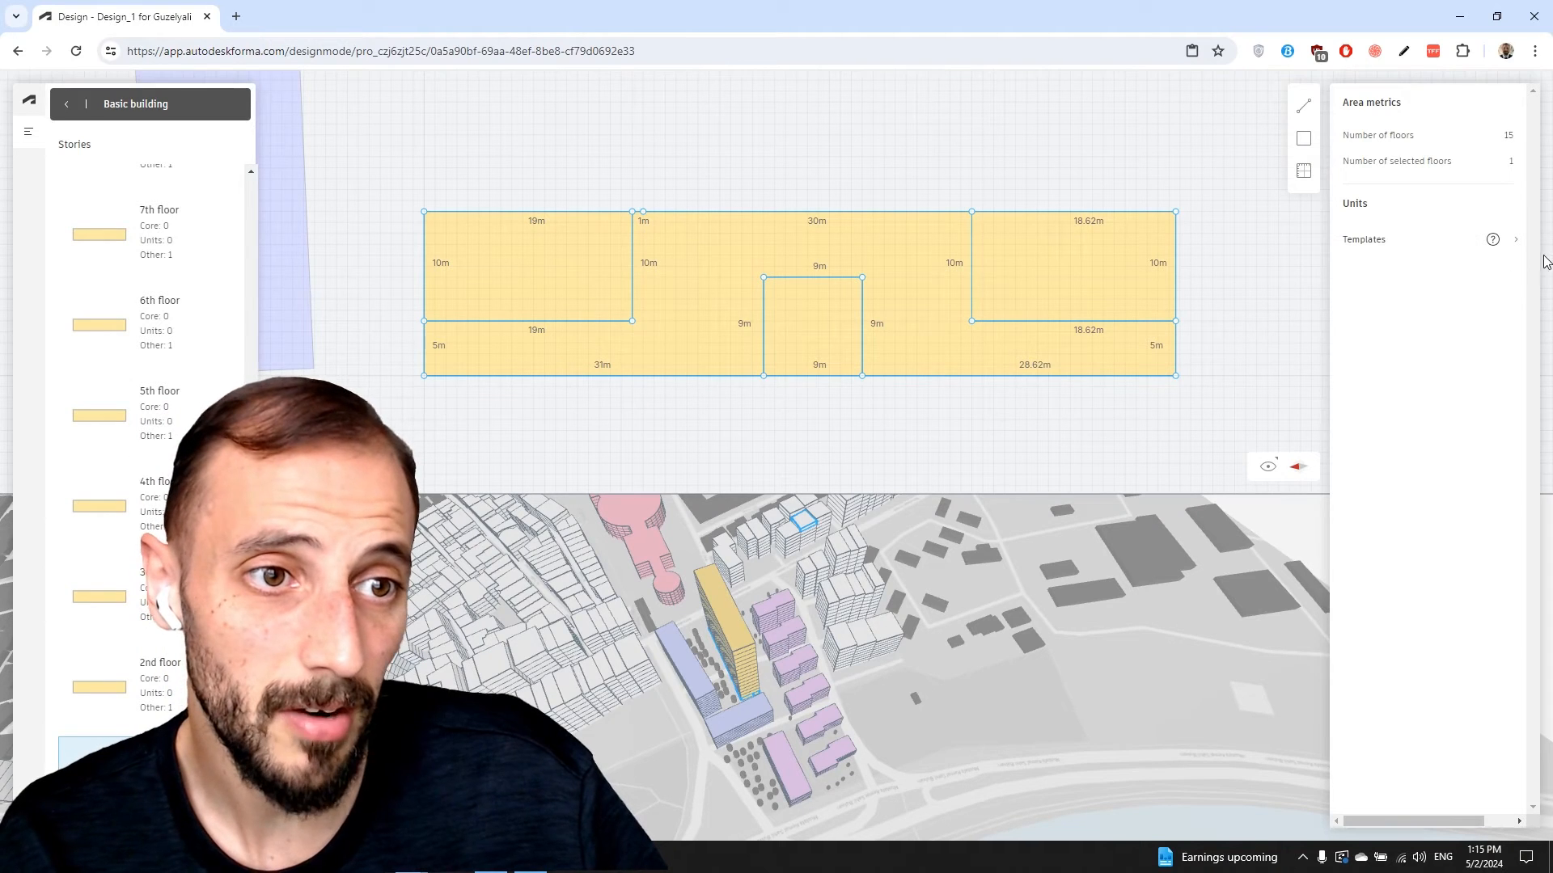
# Apply the saved Floor plan template to the 2nd floor's outline and compare a neighbouring floor
pyautogui.click(1515, 239)
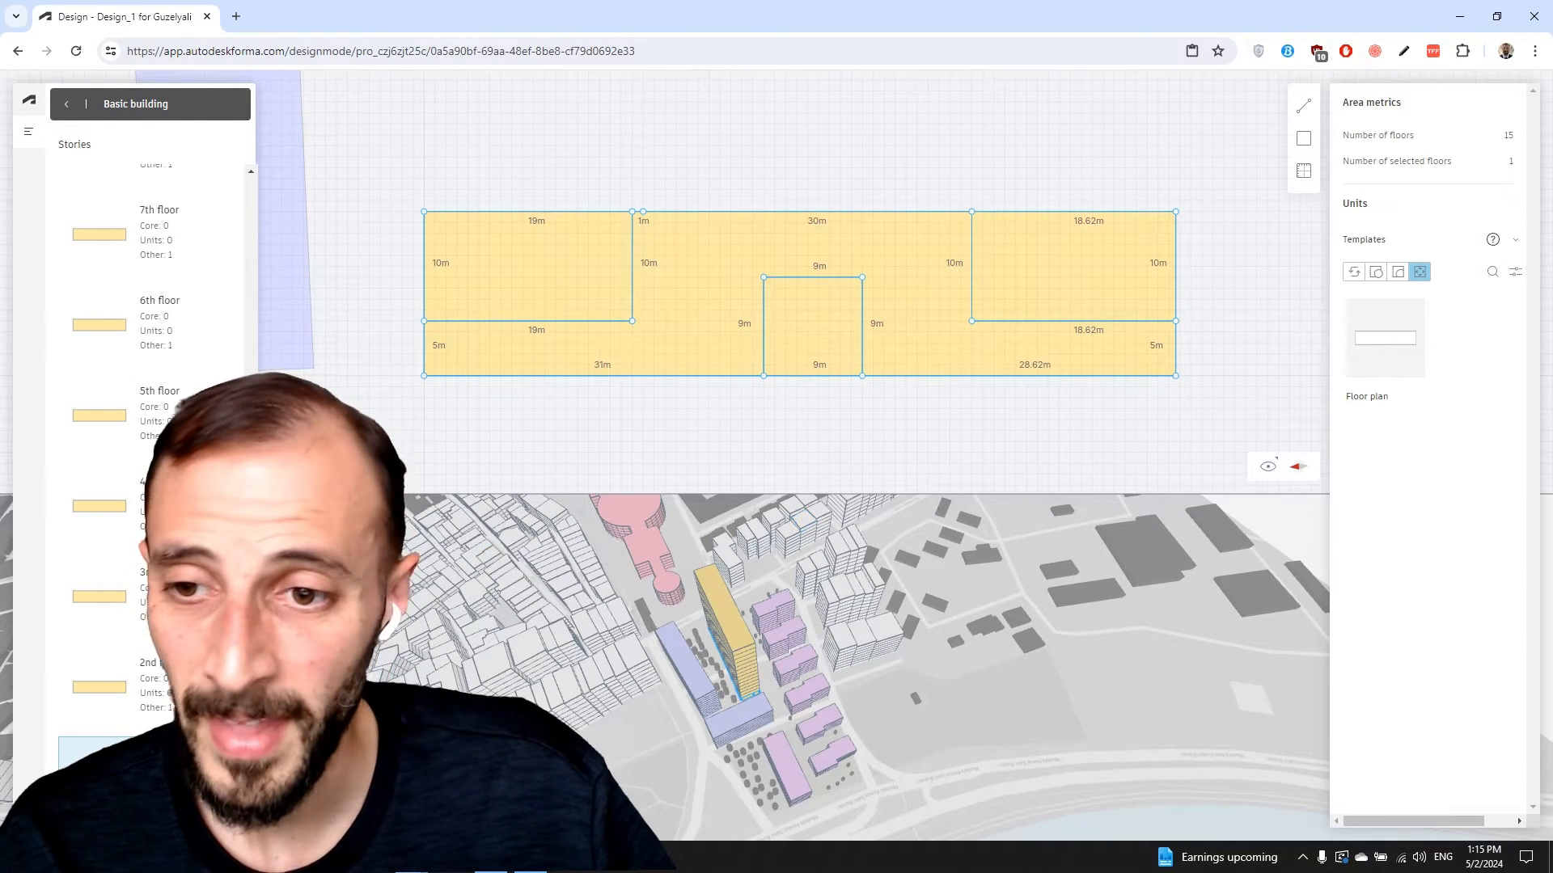
pyautogui.click(113, 696)
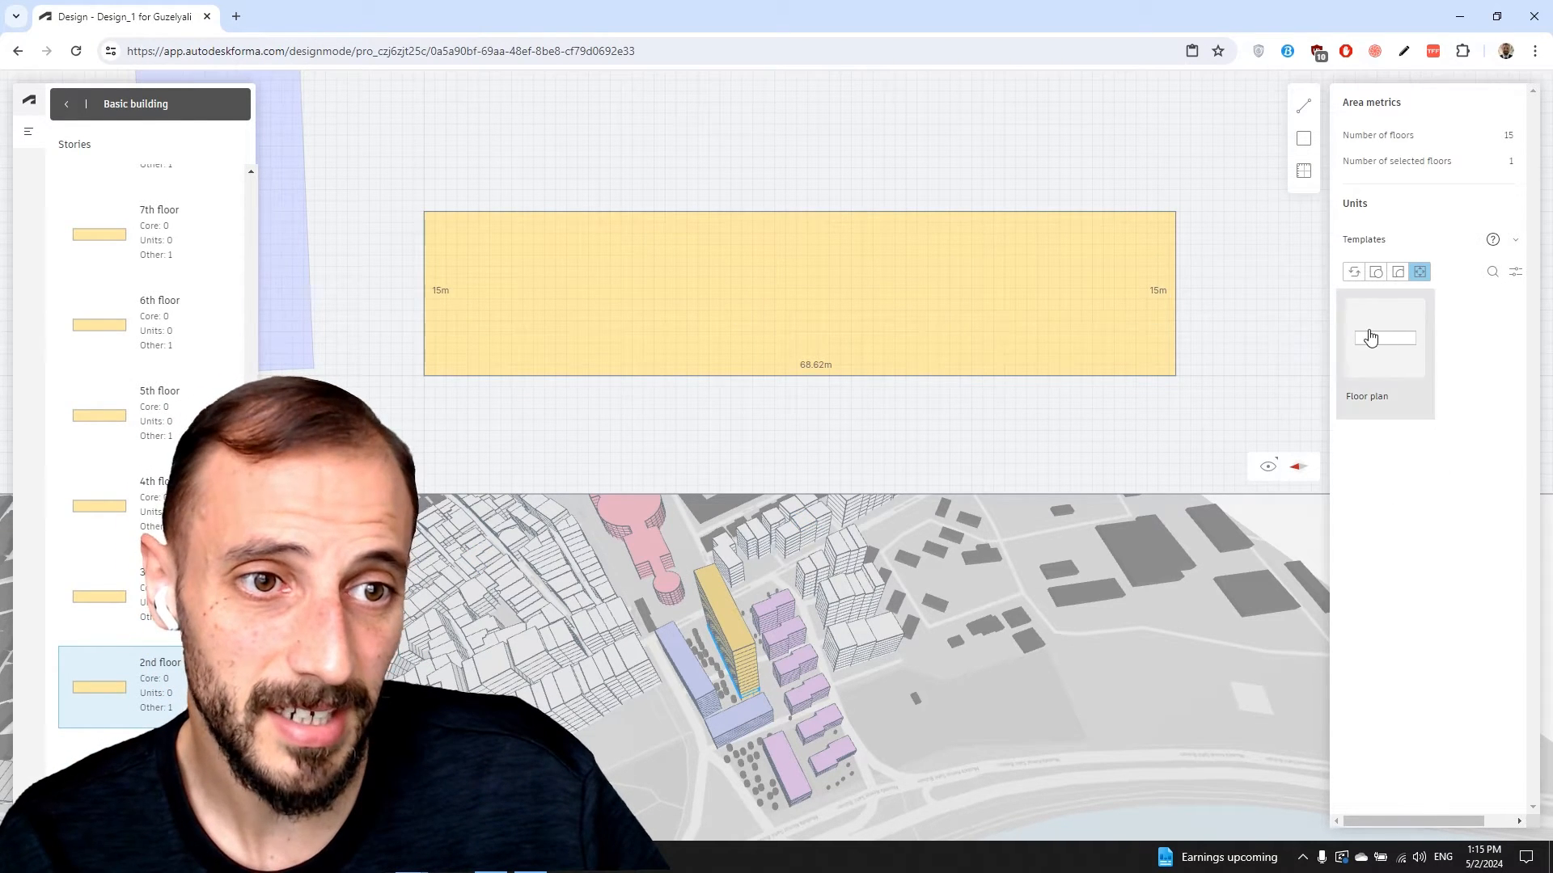
pyautogui.click(1370, 337)
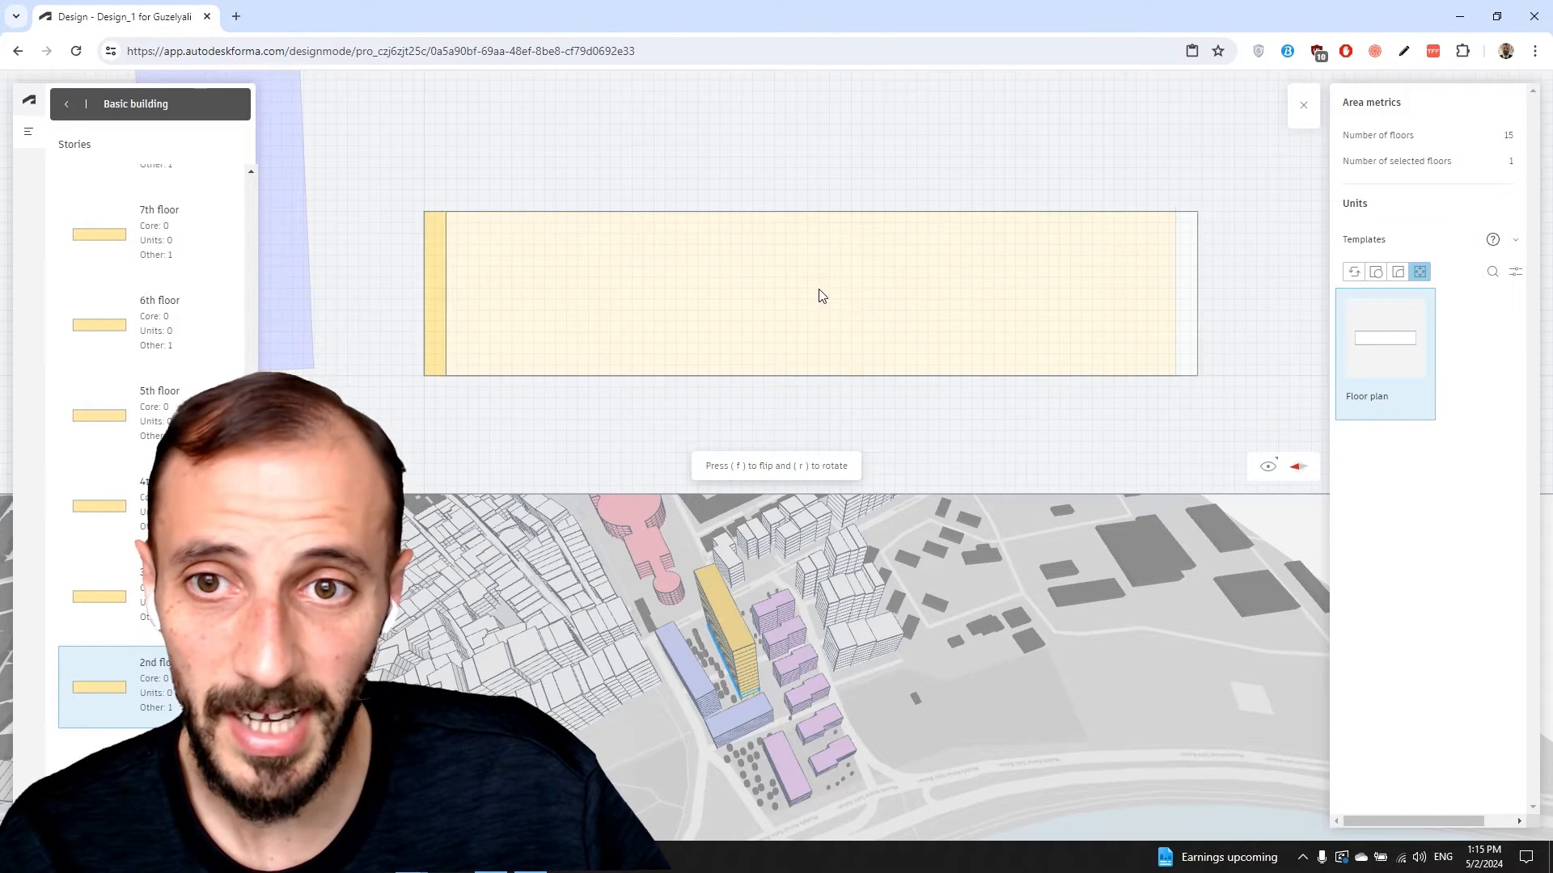
pyautogui.click(804, 294)
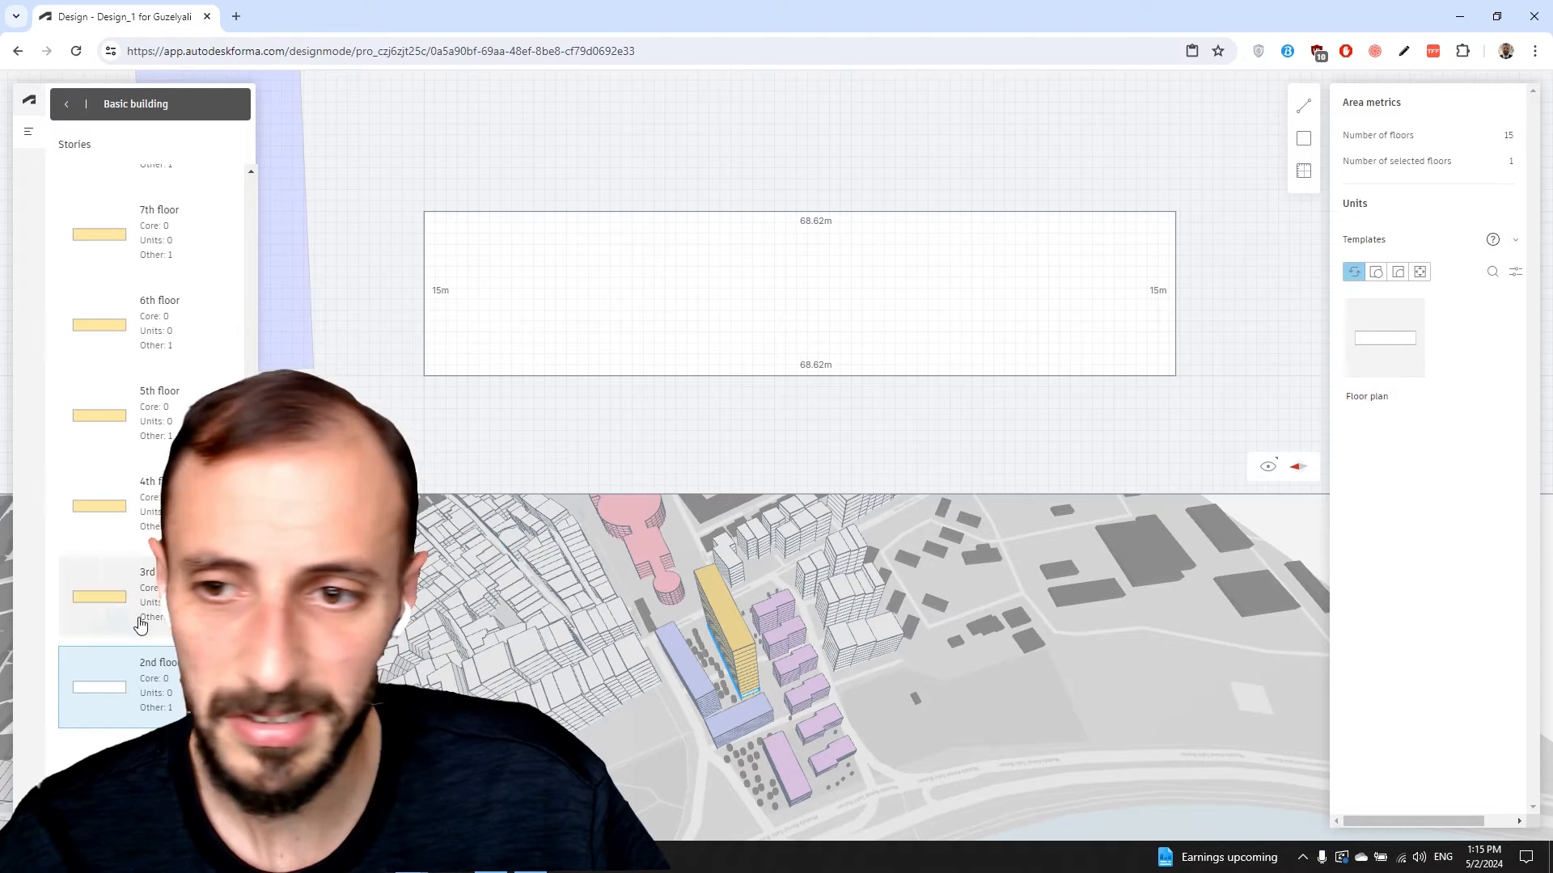
pyautogui.click(144, 765)
pyautogui.click(146, 709)
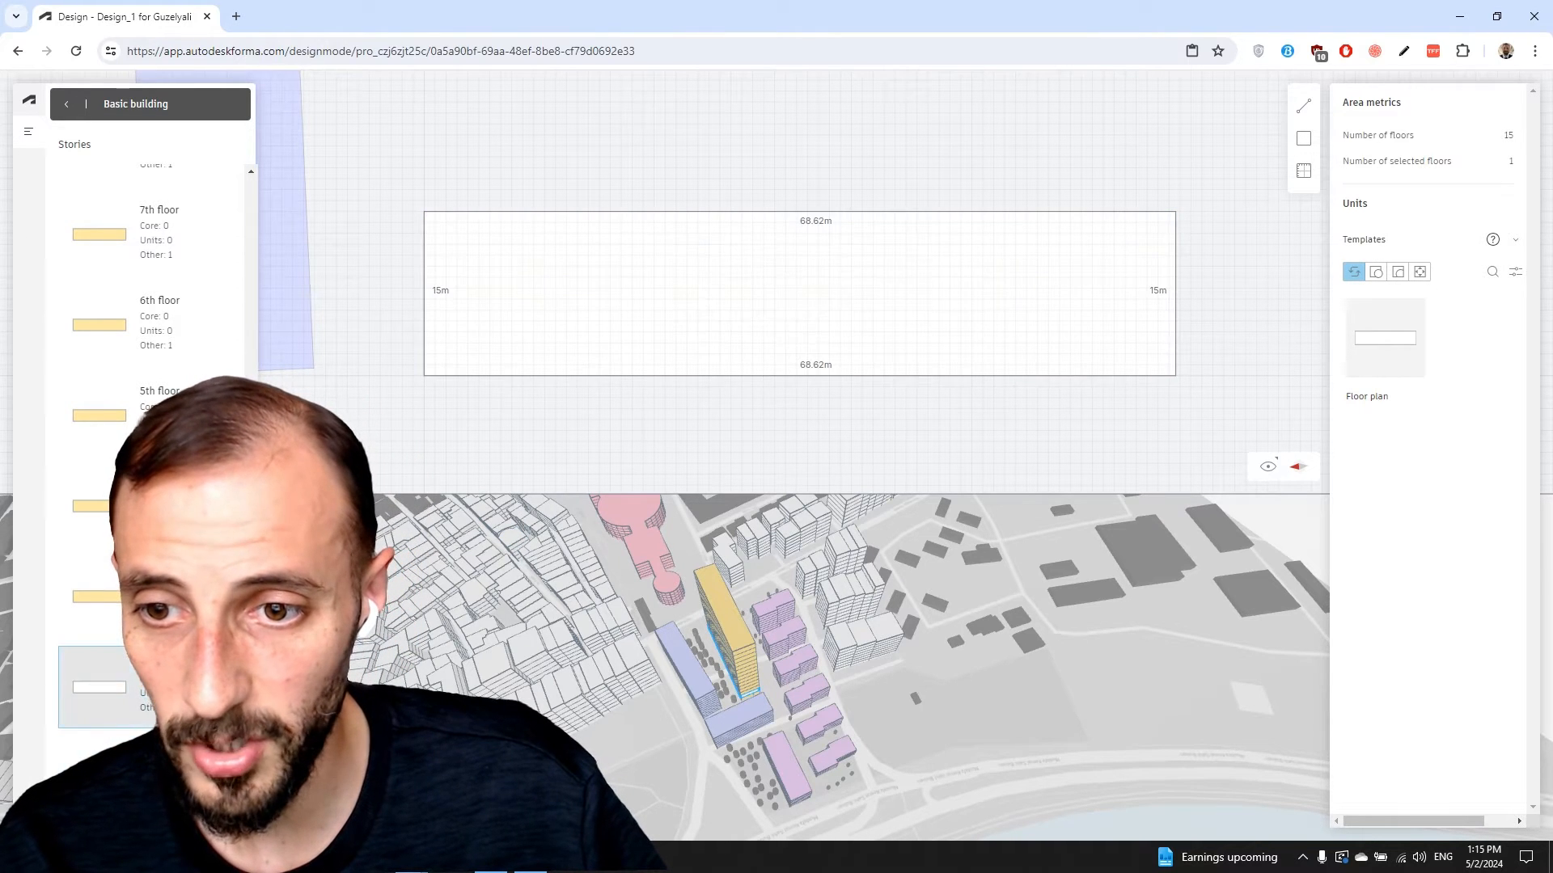
# Select all 15 floors with Ctrl+A and collapse the Templates section
pyautogui.rightClick(634, 305)
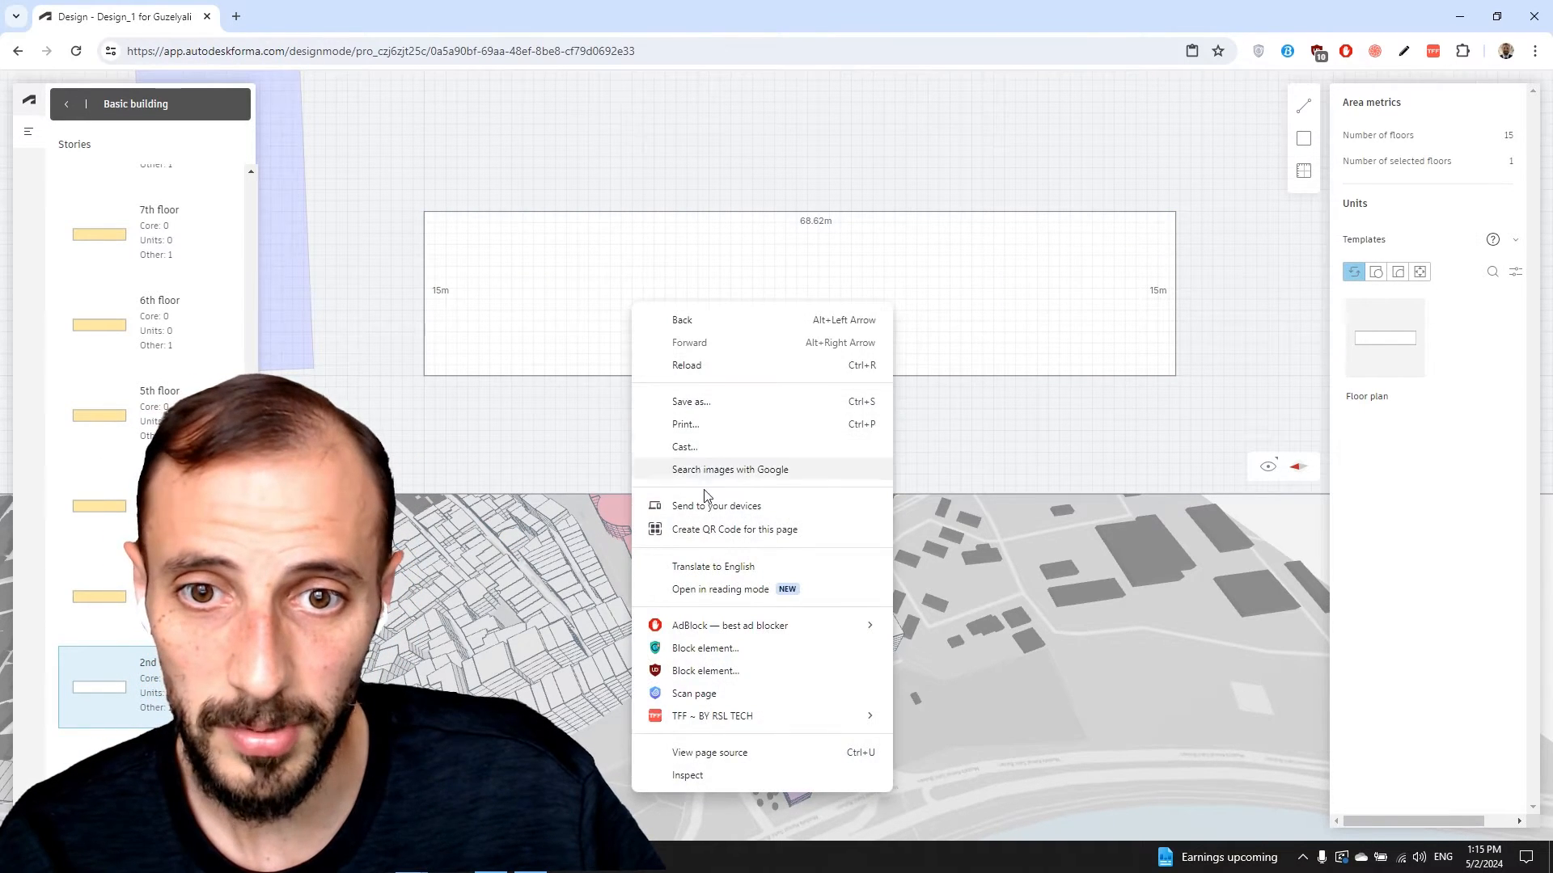
pyautogui.click(562, 374)
pyautogui.click(1205, 339)
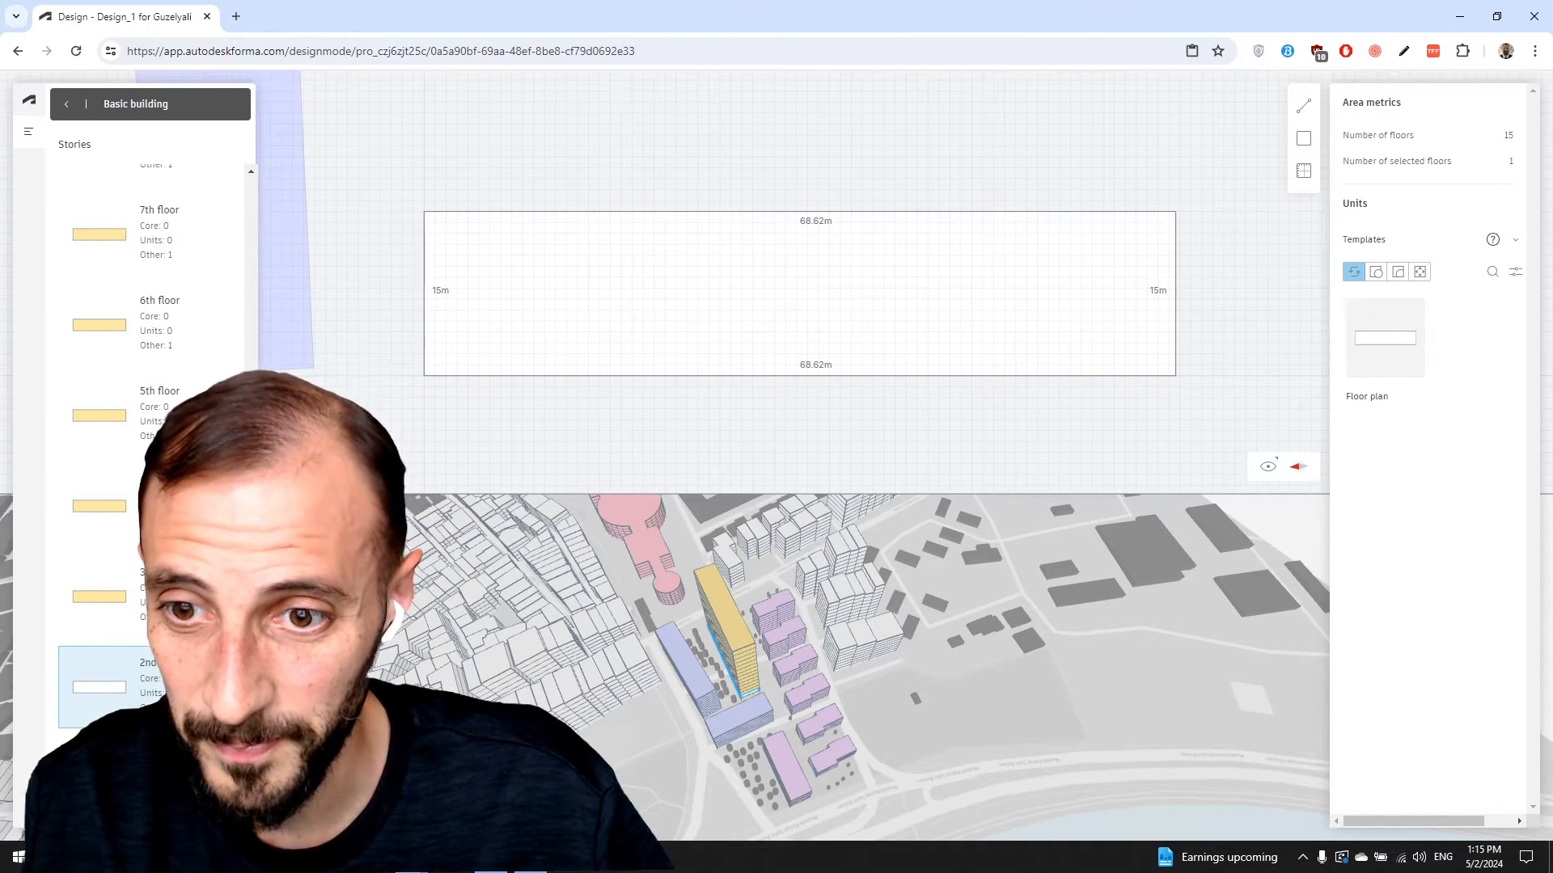
pyautogui.hotkey('ctrl', 'a')
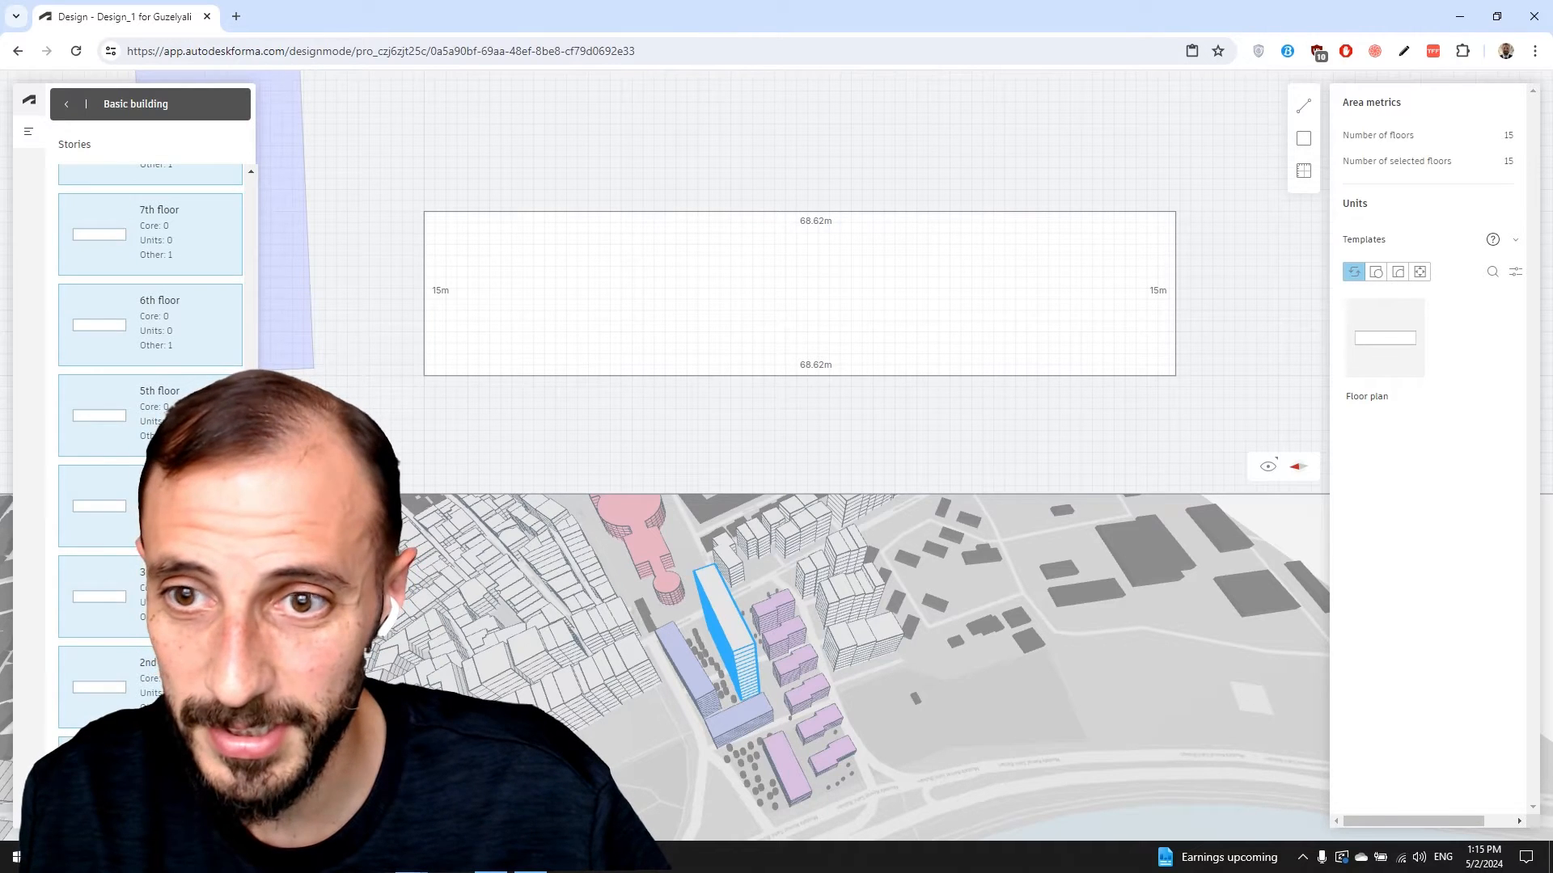
pyautogui.scroll(2, 149, 323)
pyautogui.scroll(-2, 149, 324)
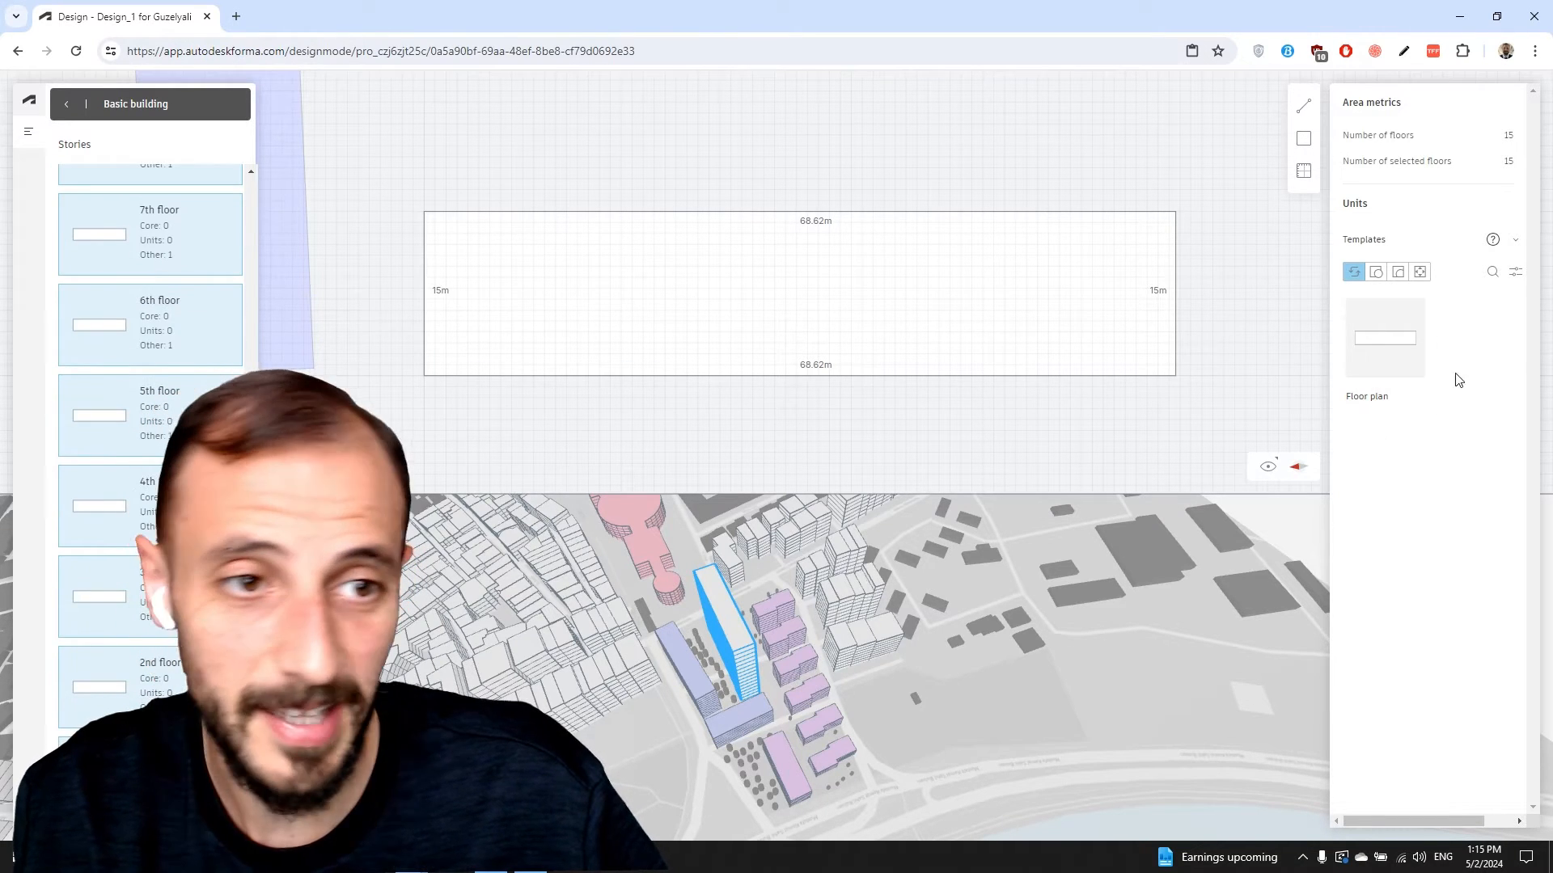
pyautogui.click(1420, 274)
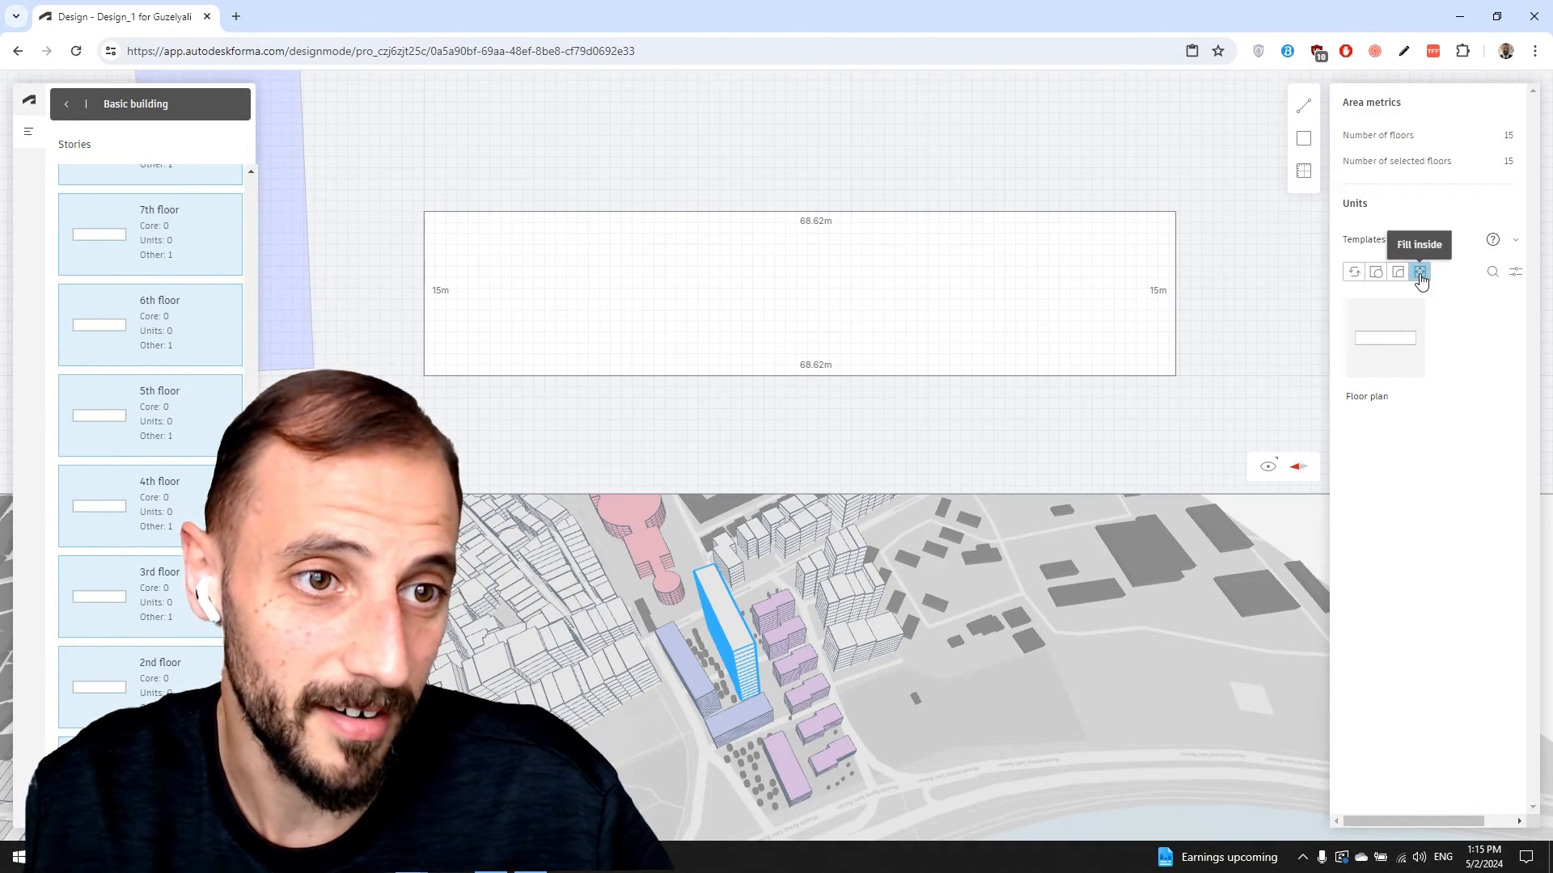
pyautogui.click(1492, 271)
pyautogui.click(1515, 240)
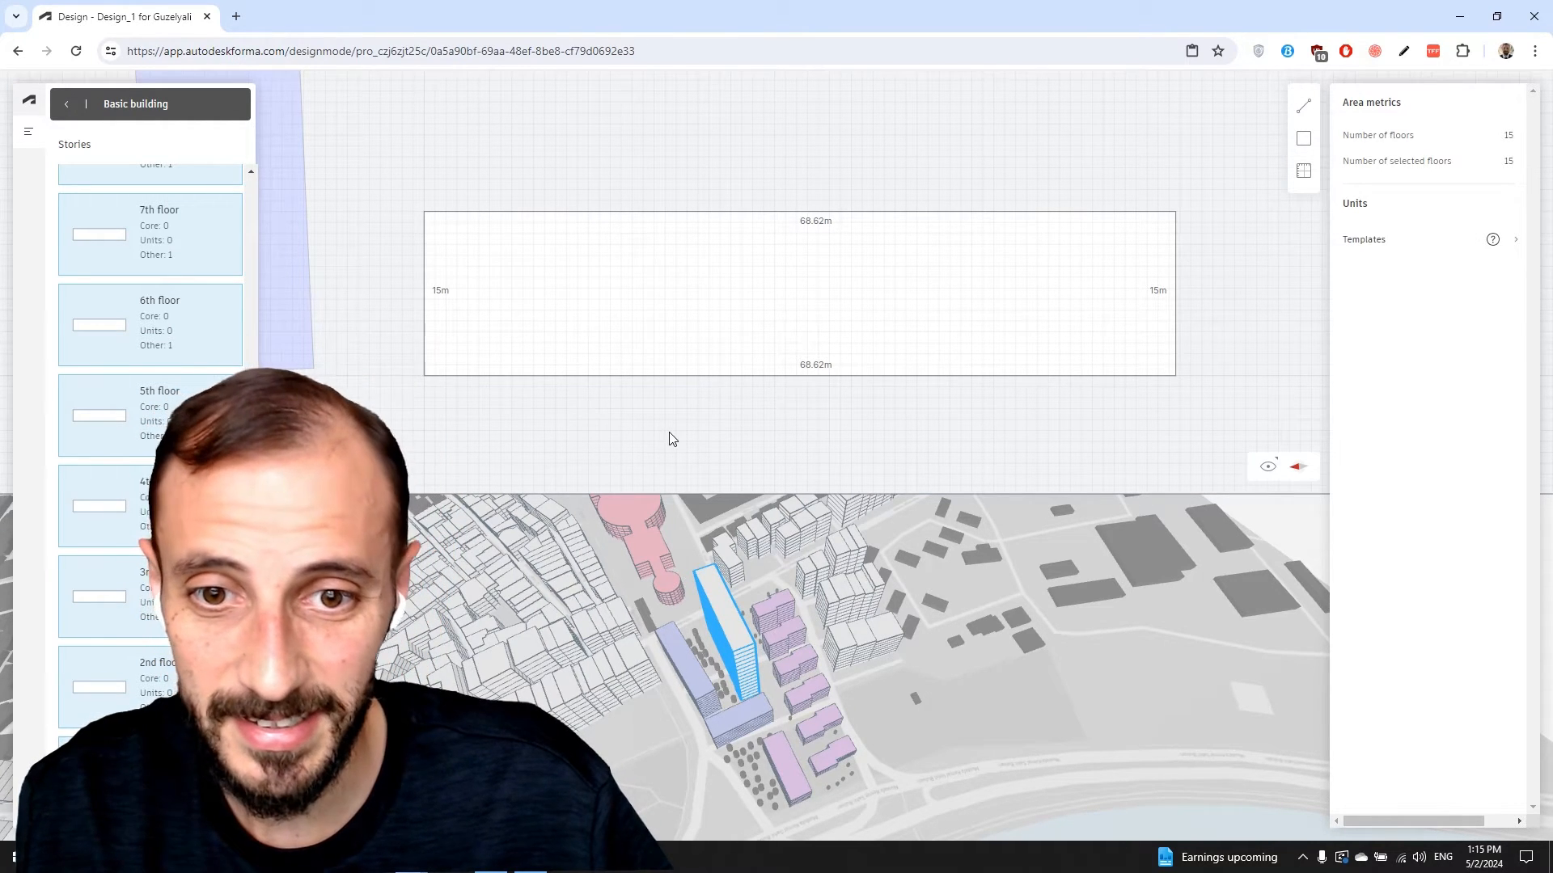
# Back in the site view, swap the tower's function to Residential and reopen Floor plan 1
pyautogui.click(67, 104)
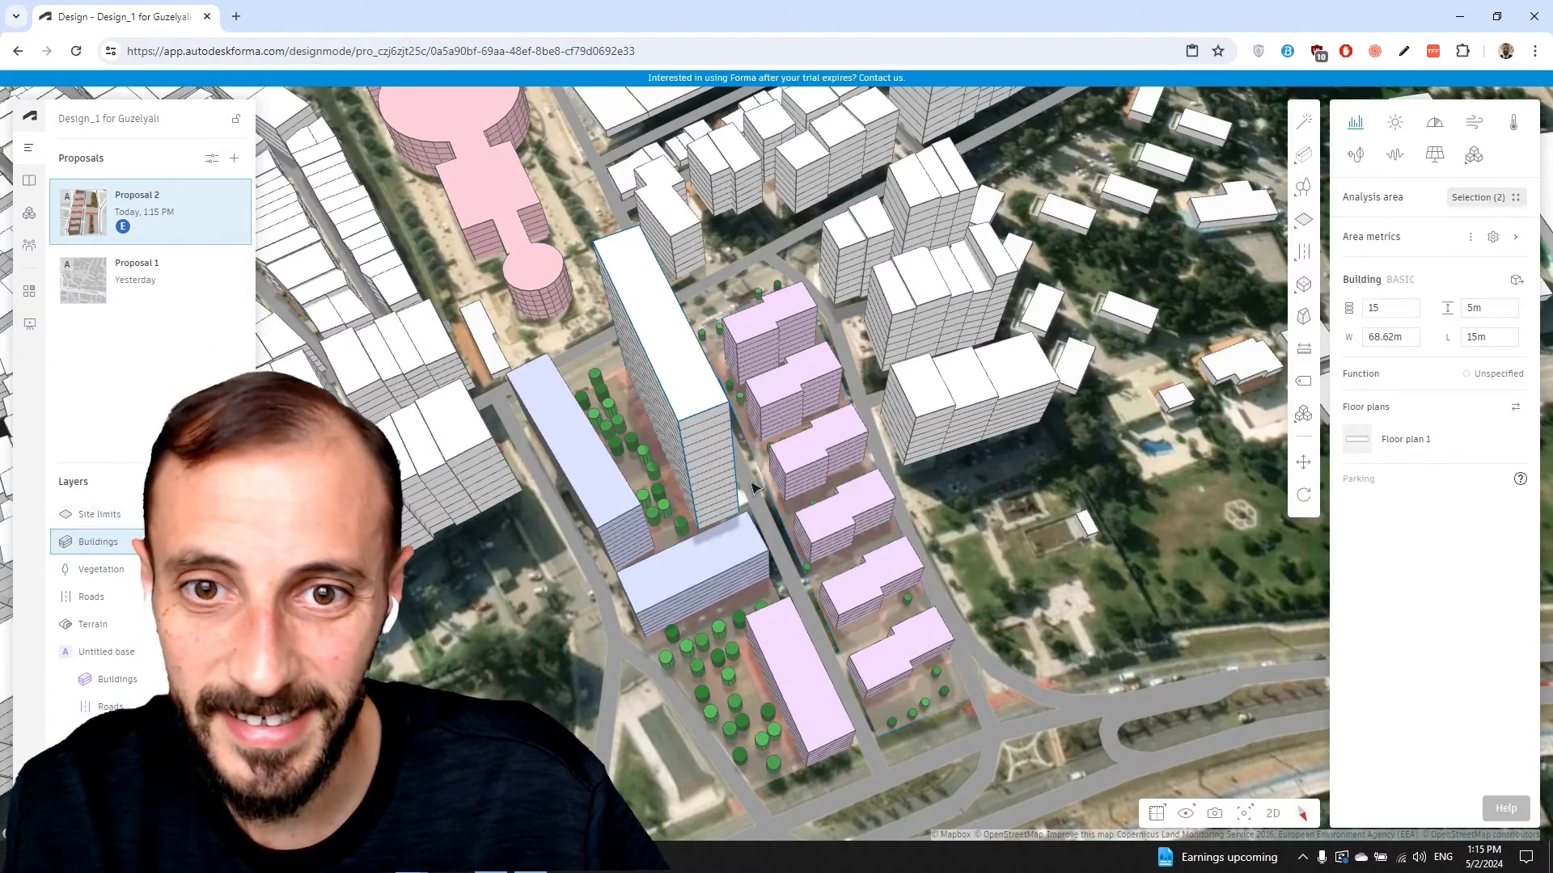
pyautogui.moveTo(752, 479); pyautogui.dragTo(673, 361, button='right')
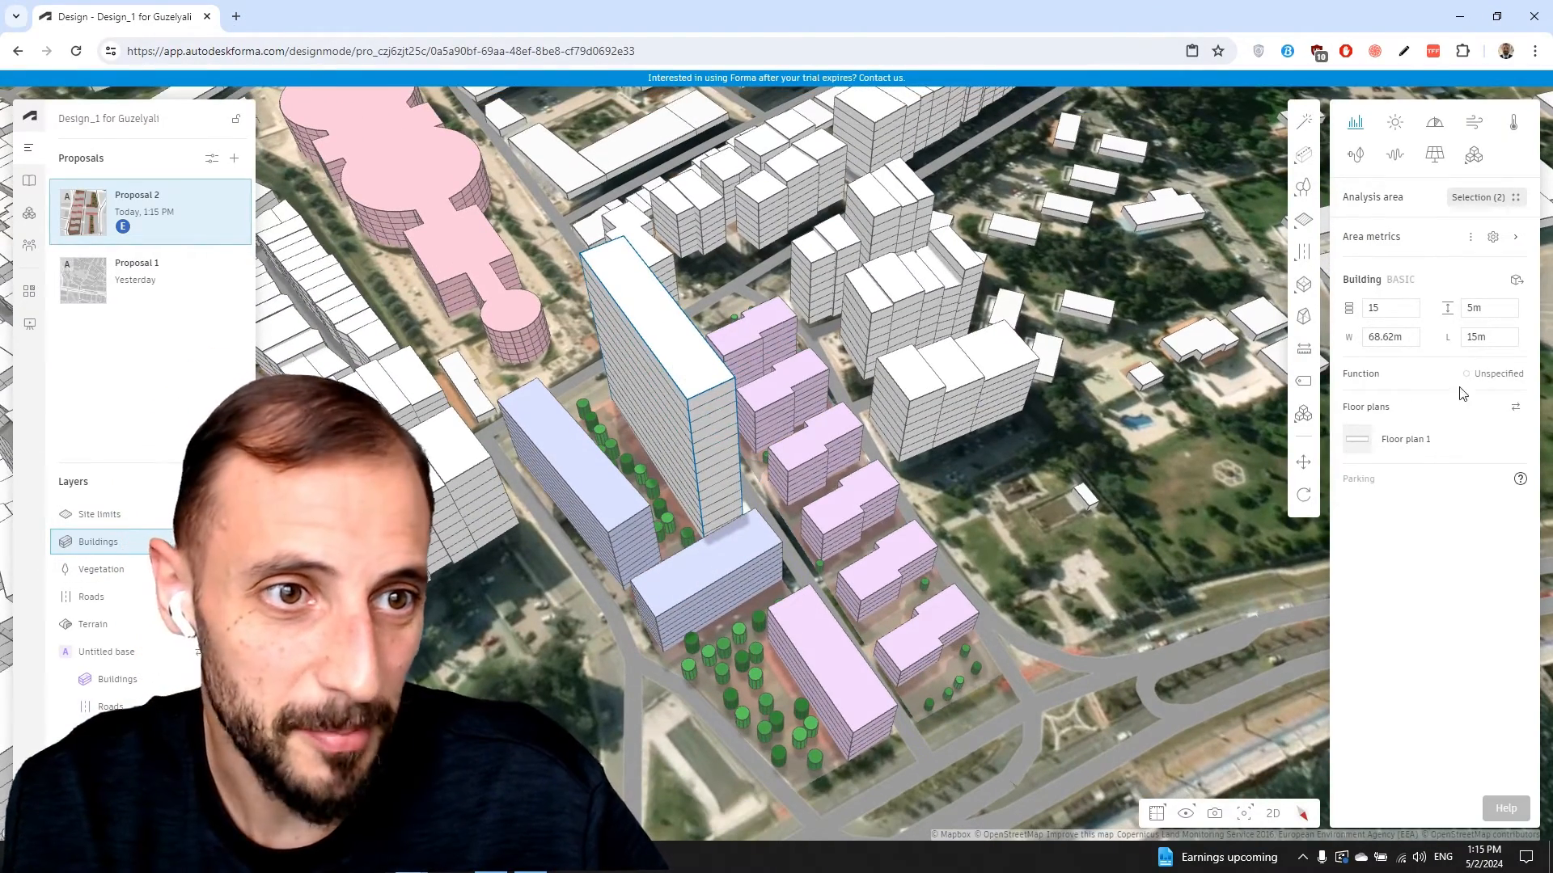
pyautogui.click(1497, 373)
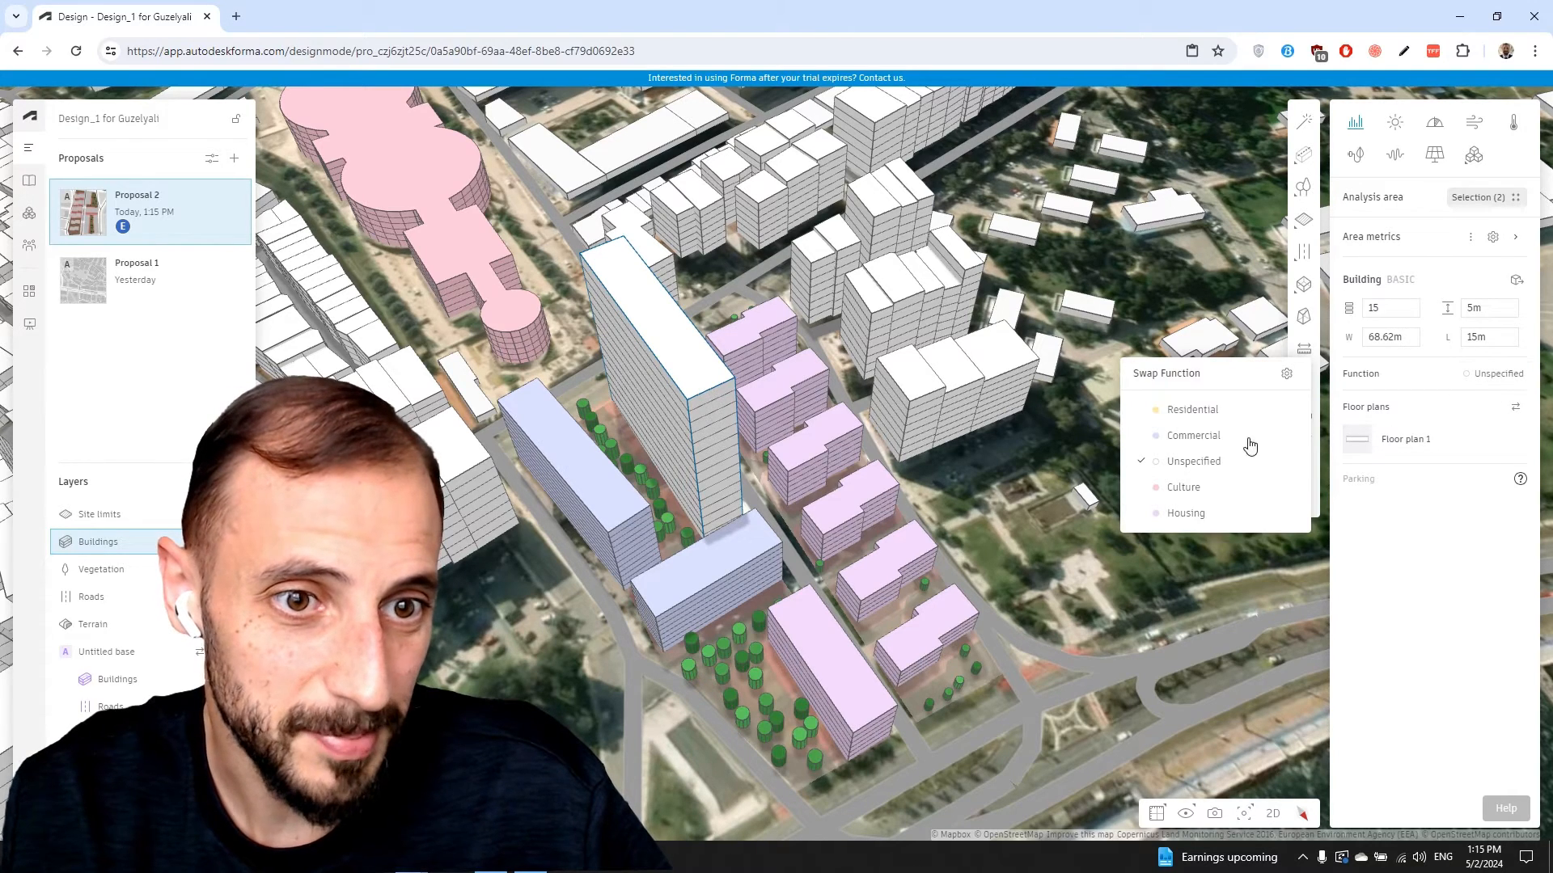
pyautogui.click(1195, 414)
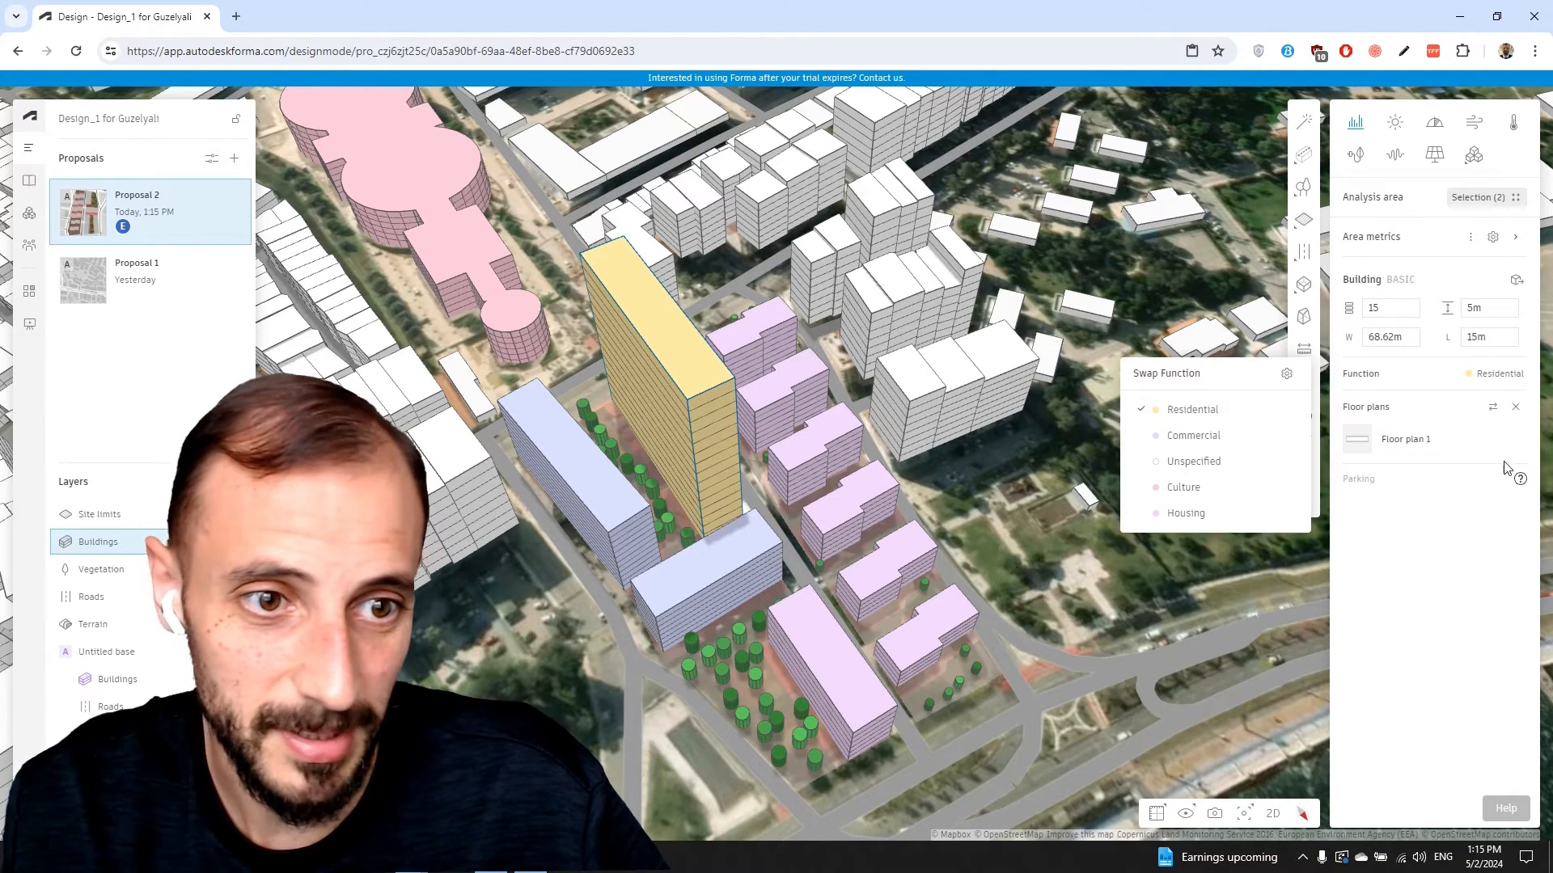
pyautogui.click(1426, 441)
pyautogui.click(1425, 441)
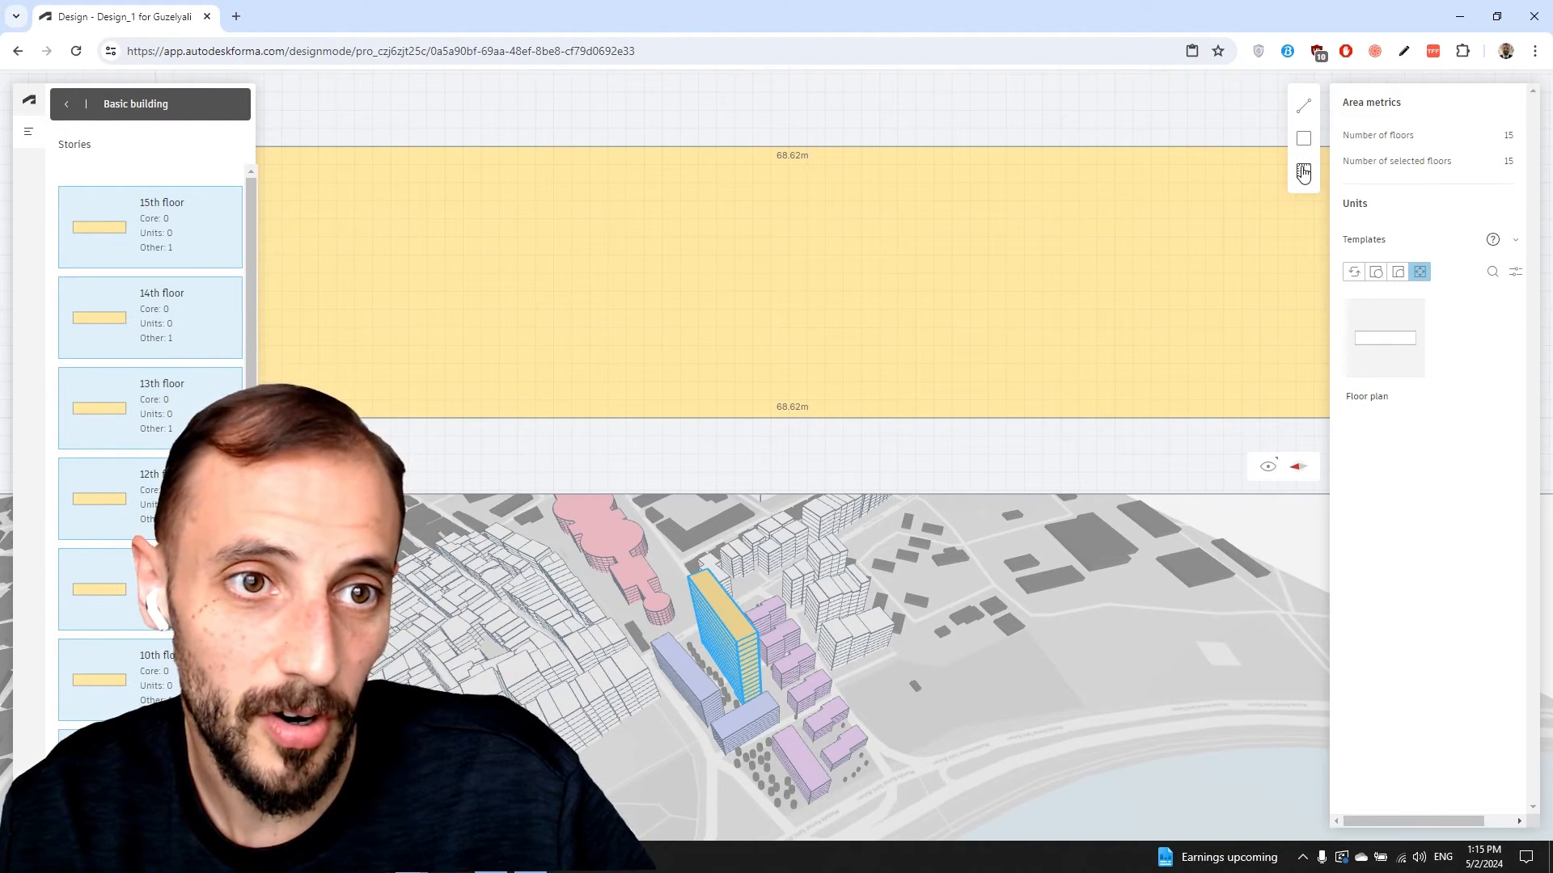
# Draw a 10 × 7 m cell on the plan's bottom edge, trimming it from 12 m wide
pyautogui.click(1303, 138)
pyautogui.scroll(-2, 694, 410)
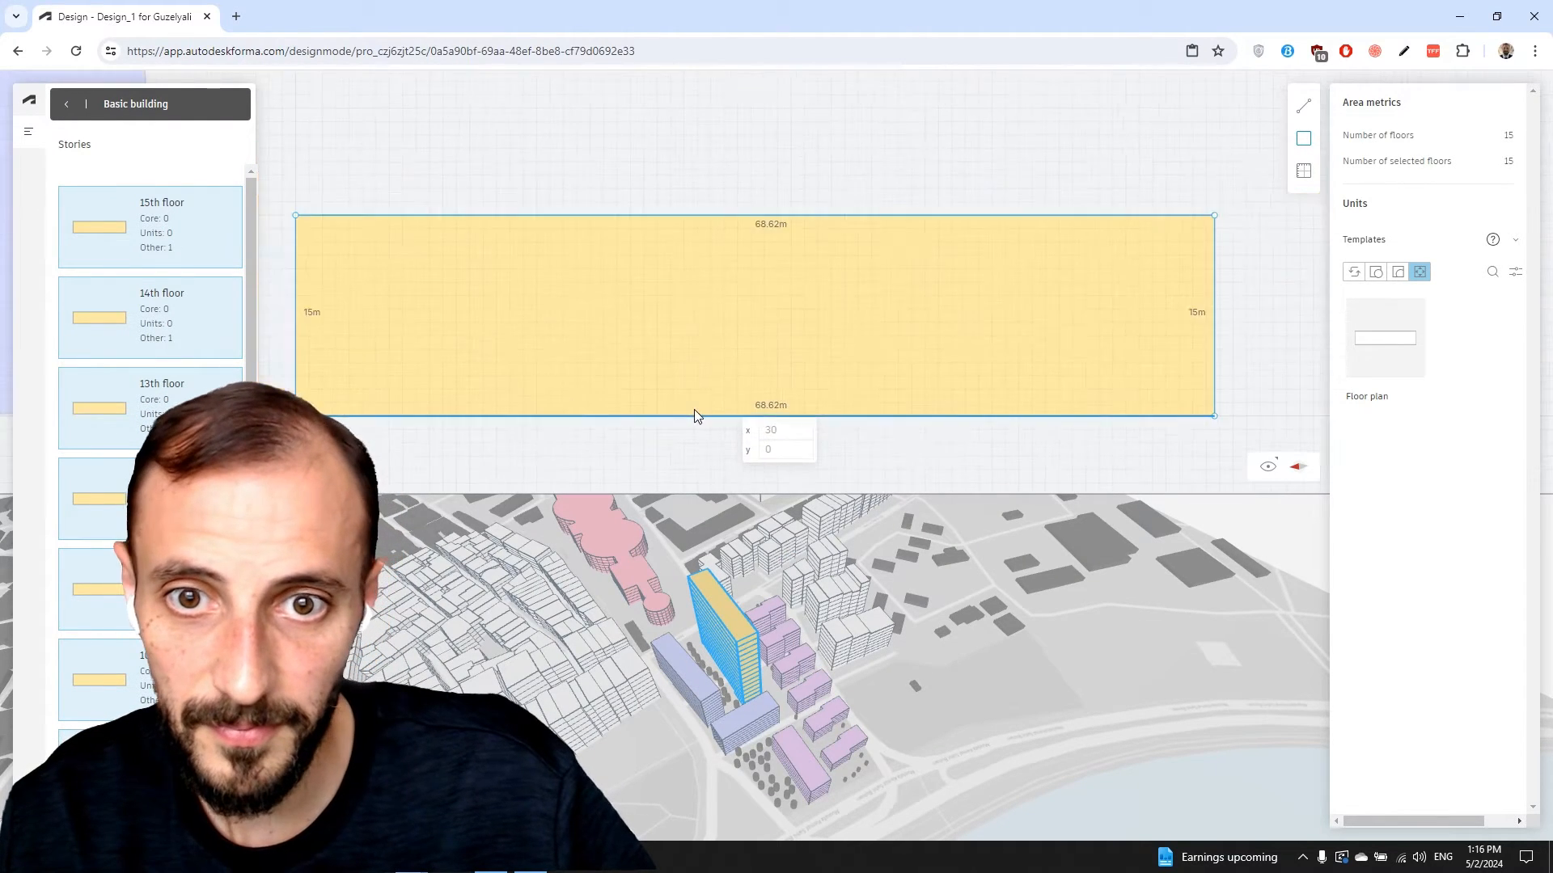
pyautogui.scroll(-1, 694, 415)
pyautogui.scroll(1, 692, 418)
pyautogui.click(685, 413)
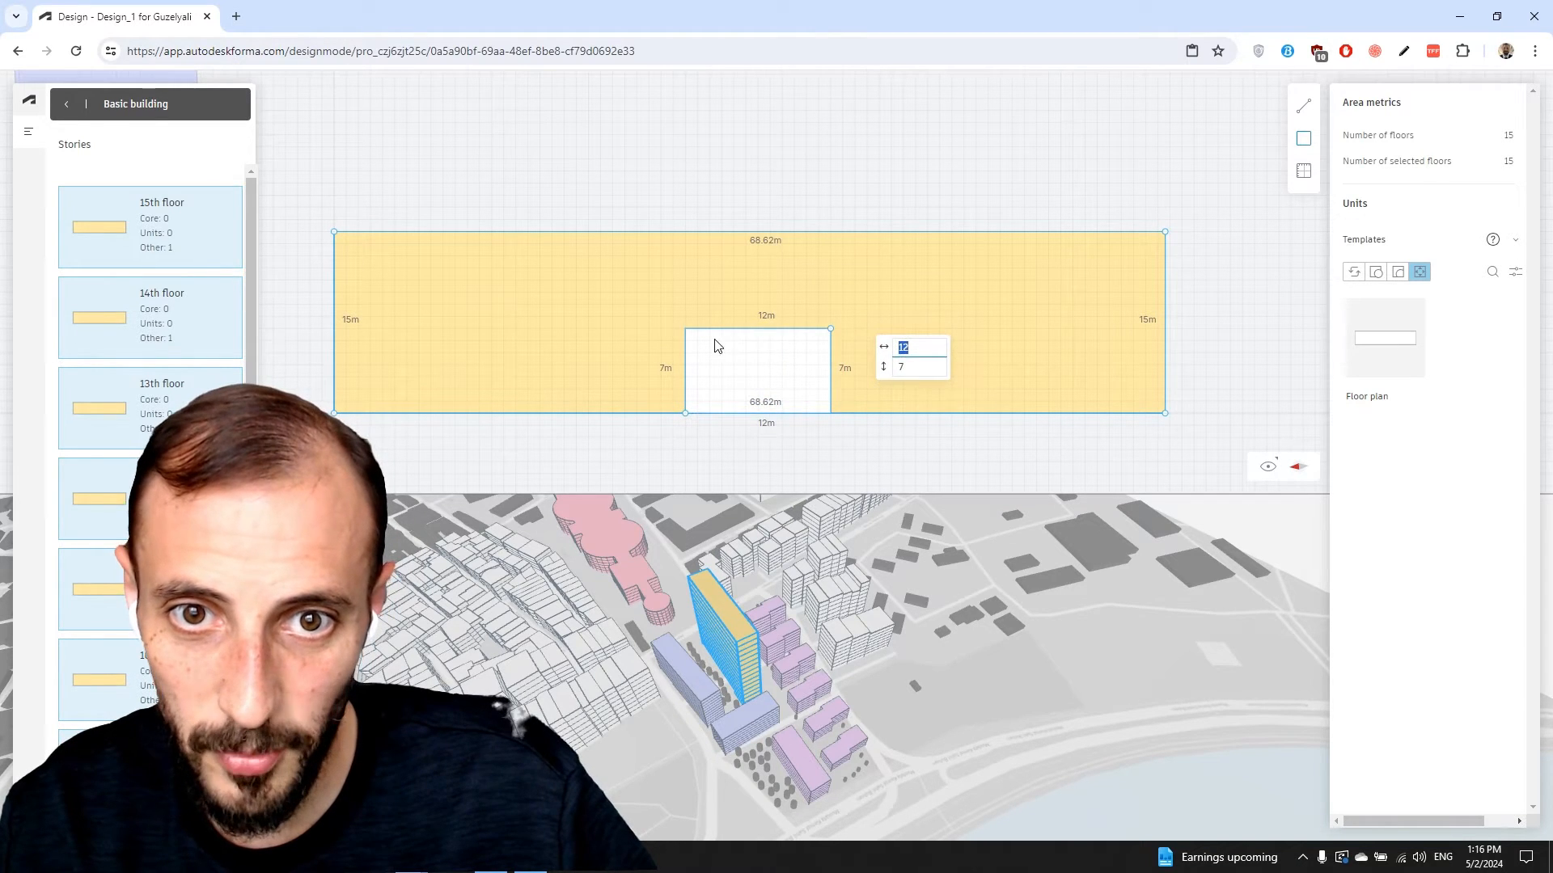
pyautogui.press('Return')
pyautogui.moveTo(686, 329); pyautogui.dragTo(709, 329)
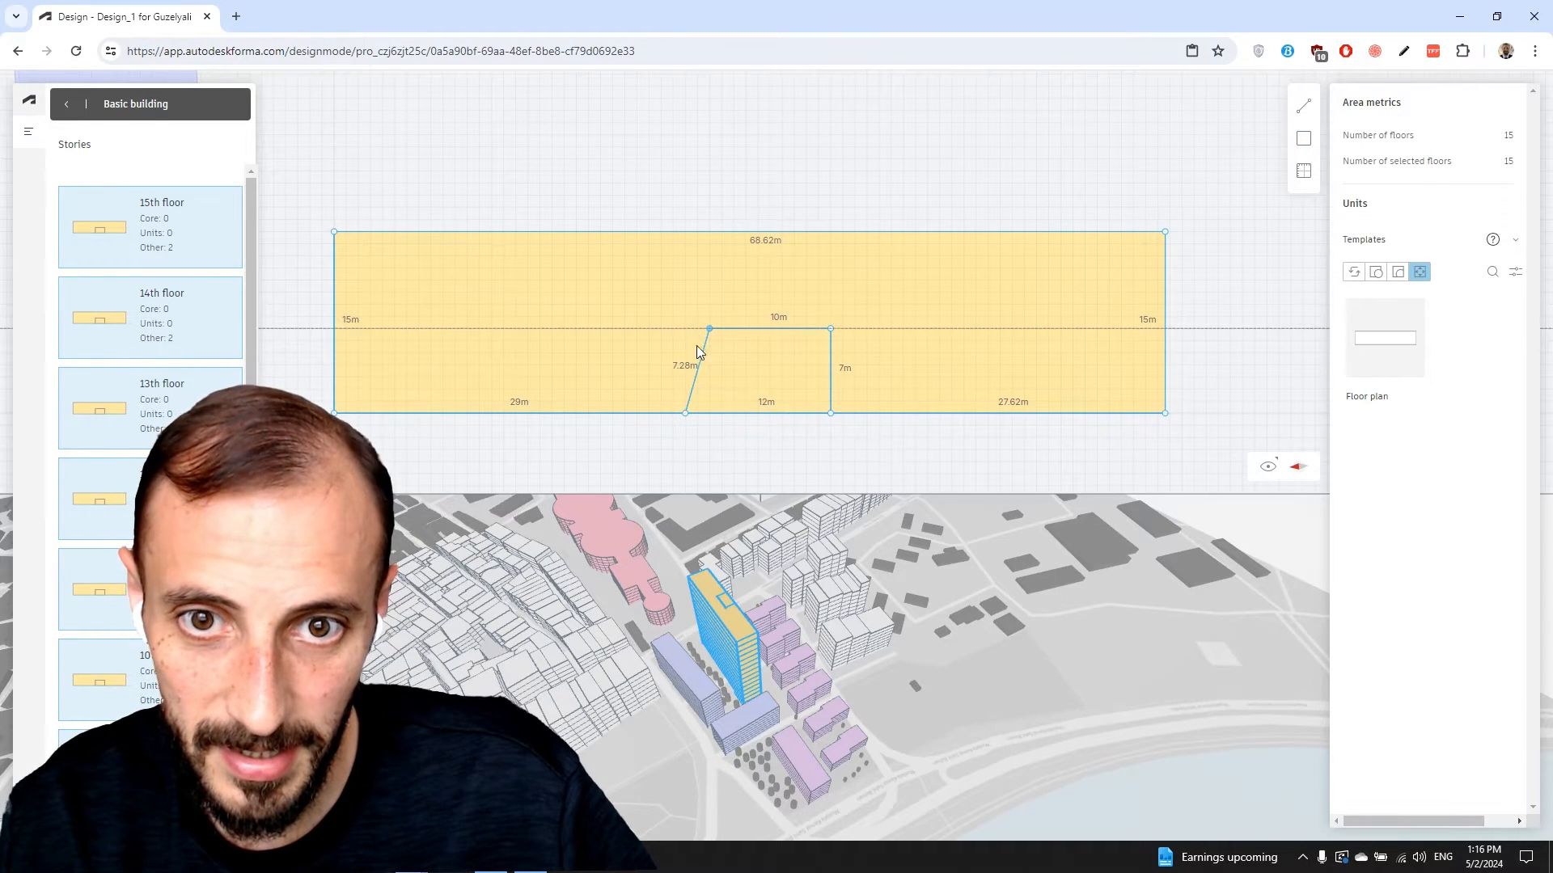
pyautogui.moveTo(685, 413); pyautogui.dragTo(706, 411)
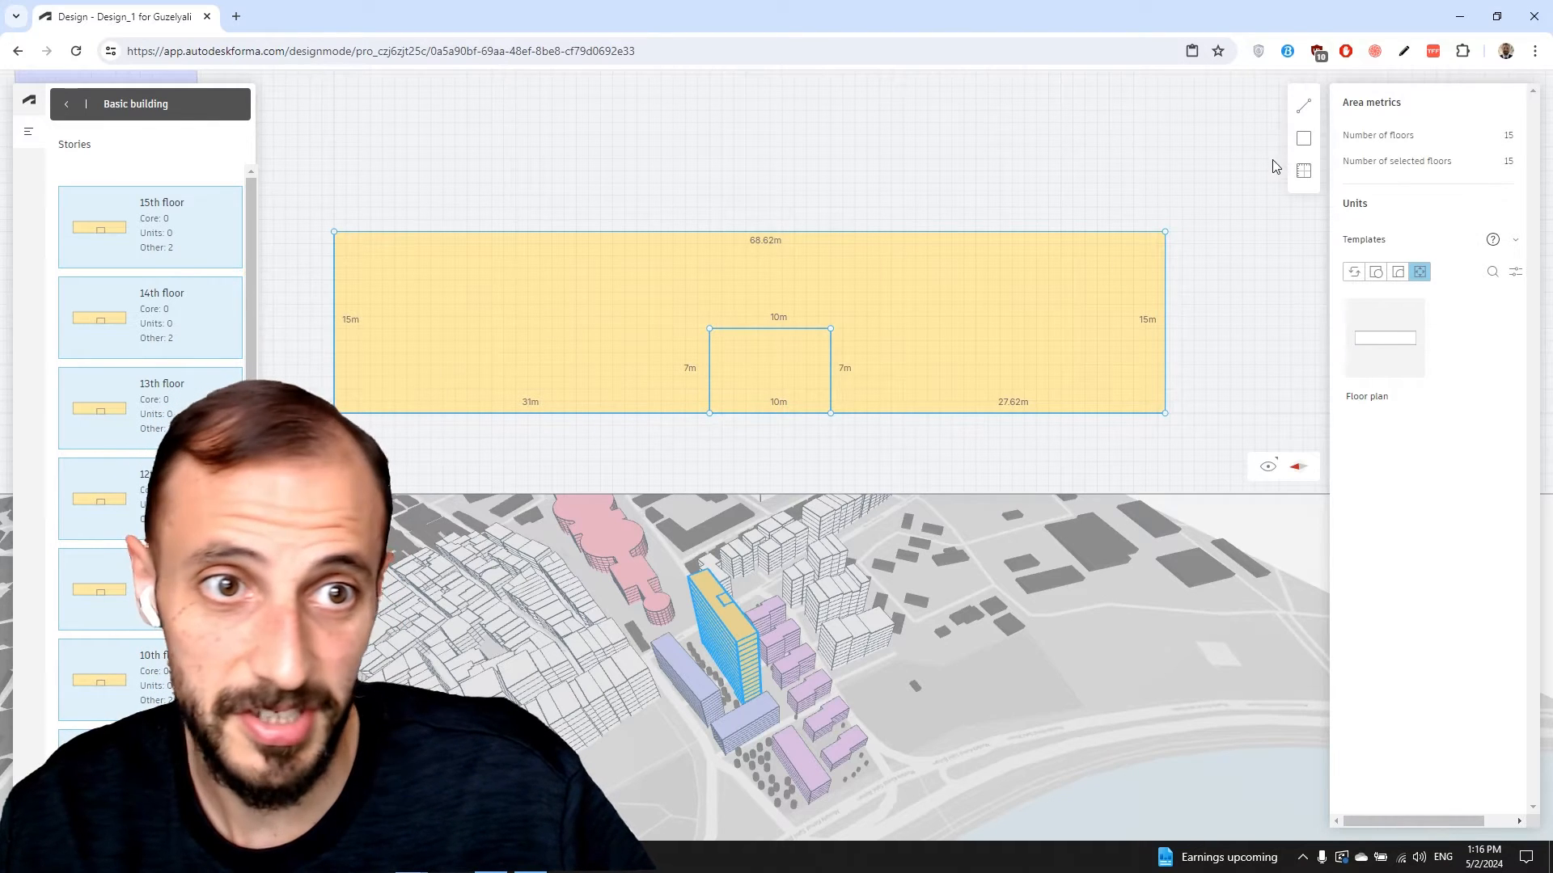
# Add an 18.62 × 9 m cell in the plan's top-right corner
pyautogui.click(1303, 139)
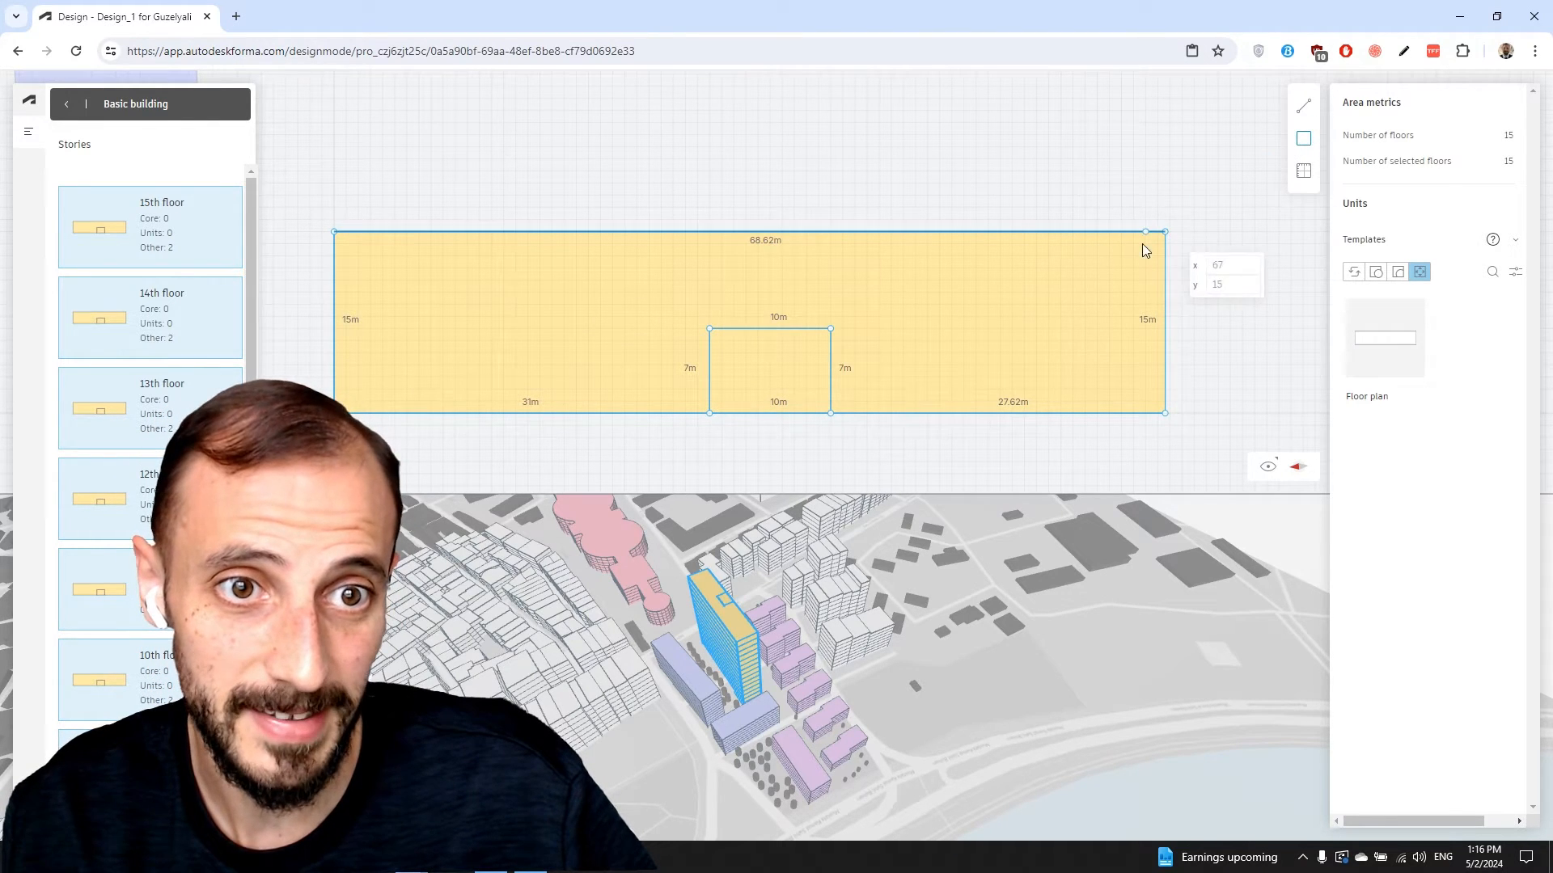
pyautogui.click(1164, 232)
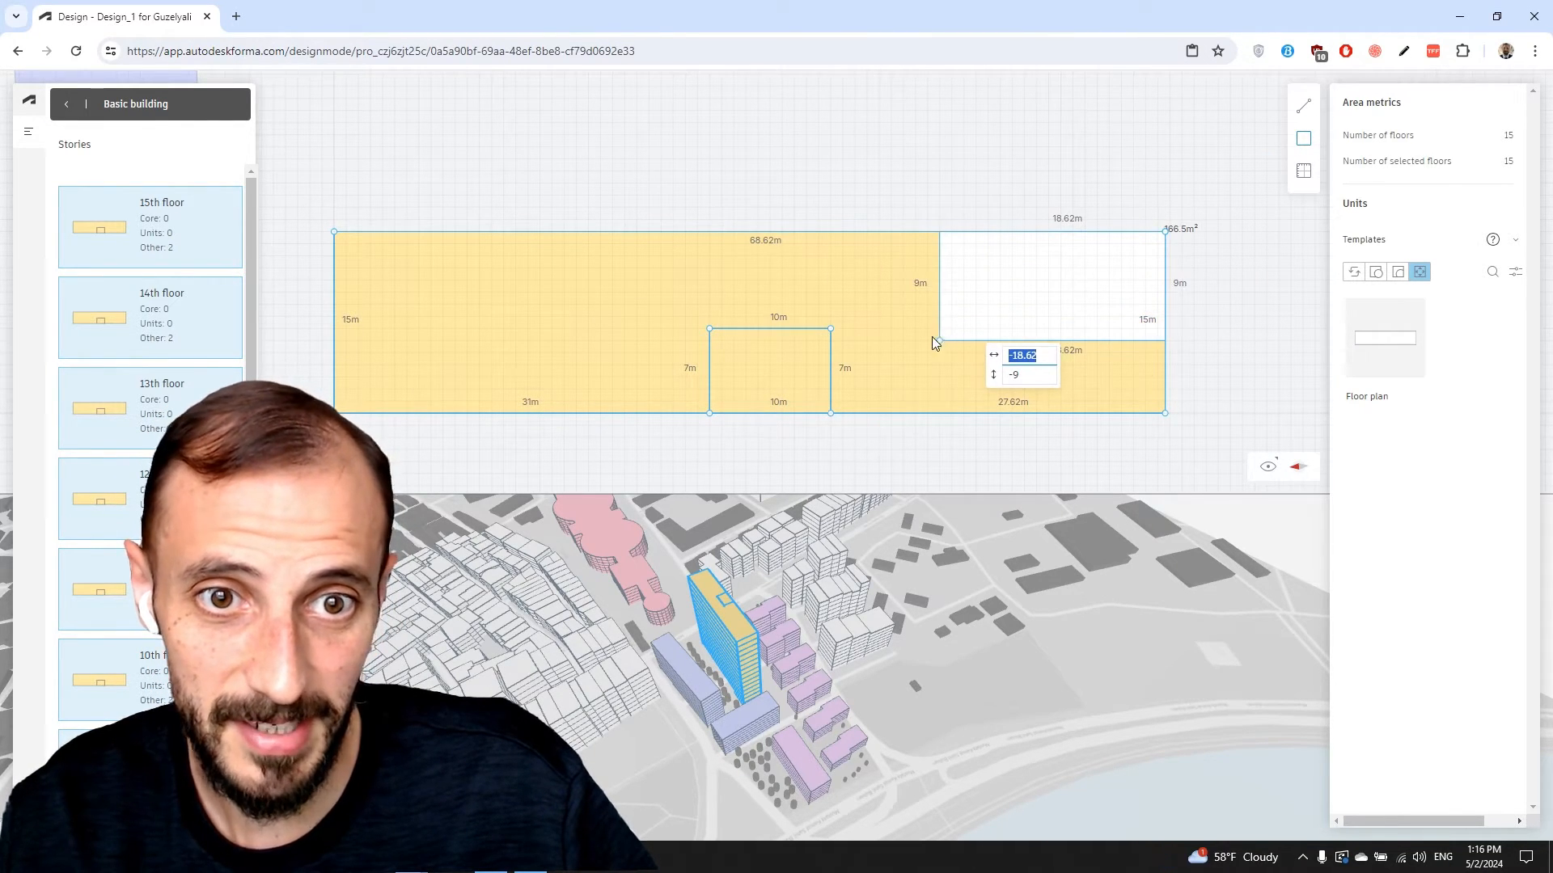
pyautogui.click(936, 341)
pyautogui.moveTo(337, 234)
pyautogui.mouseDown()
pyautogui.moveTo(461, 274)
pyautogui.moveTo(343, 236)
pyautogui.mouseUp()
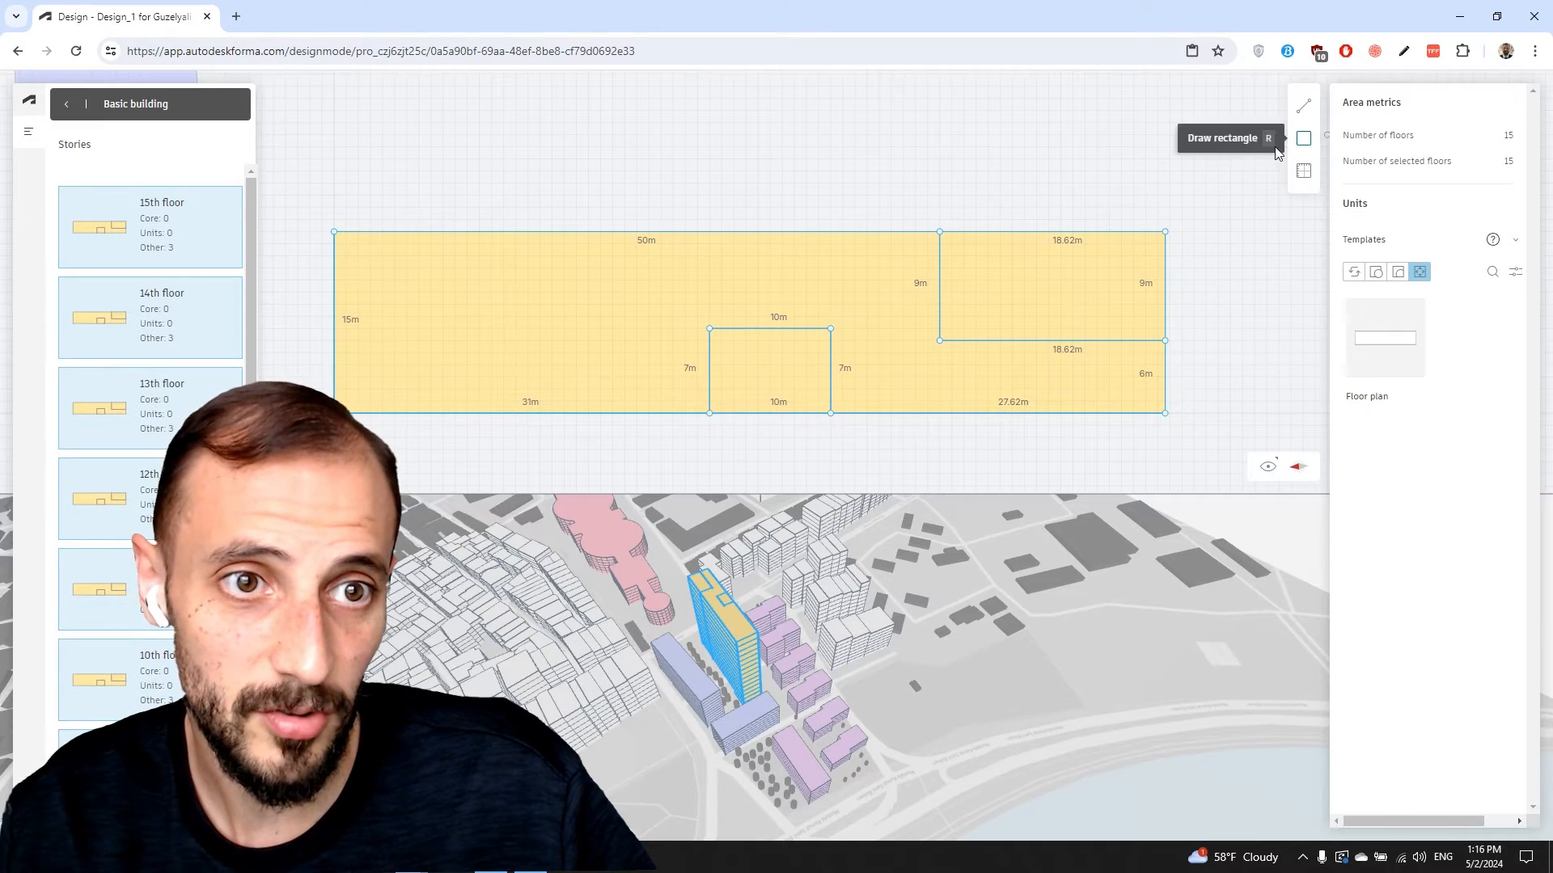
# Add an 18 × 10 m cell at bottom-left and an 18.62 × 6 m cell at bottom-right
pyautogui.click(1304, 138)
pyautogui.click(334, 413)
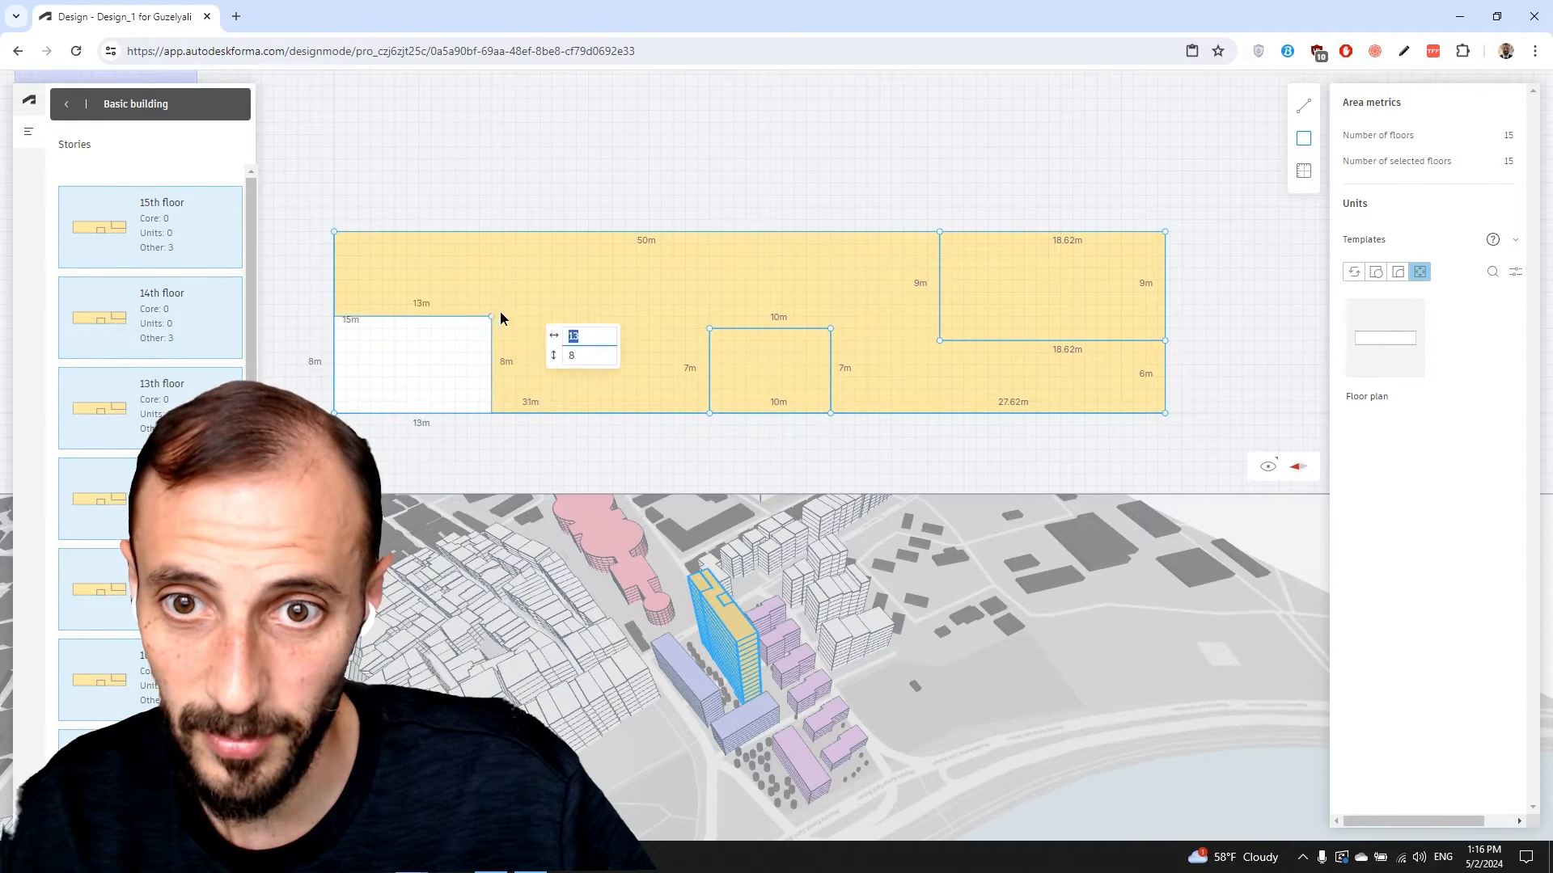
pyautogui.click(549, 292)
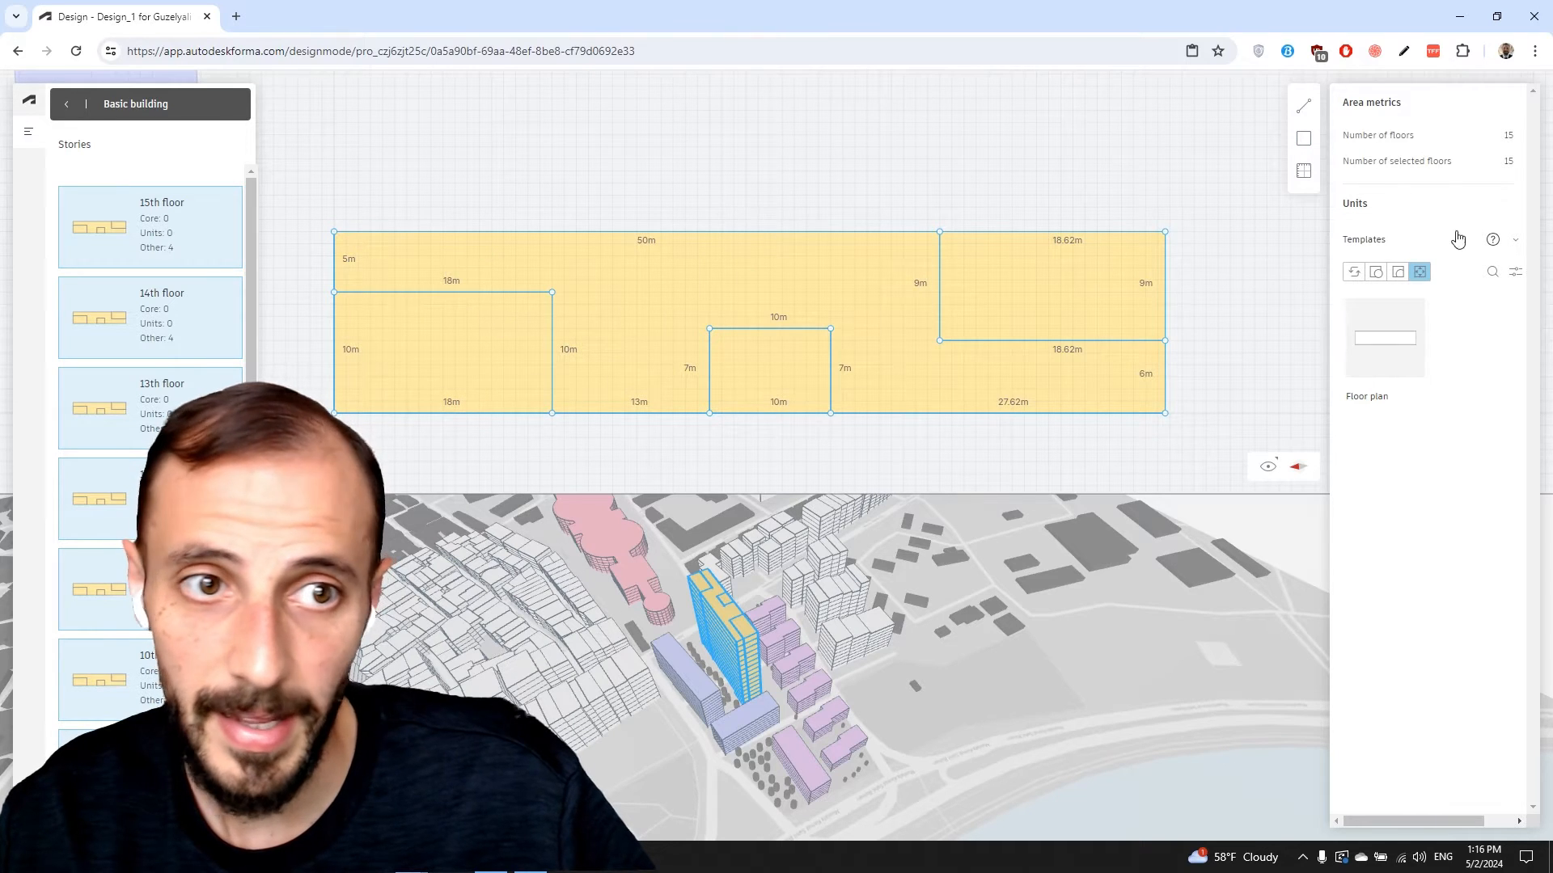
pyautogui.click(1303, 139)
pyautogui.click(939, 341)
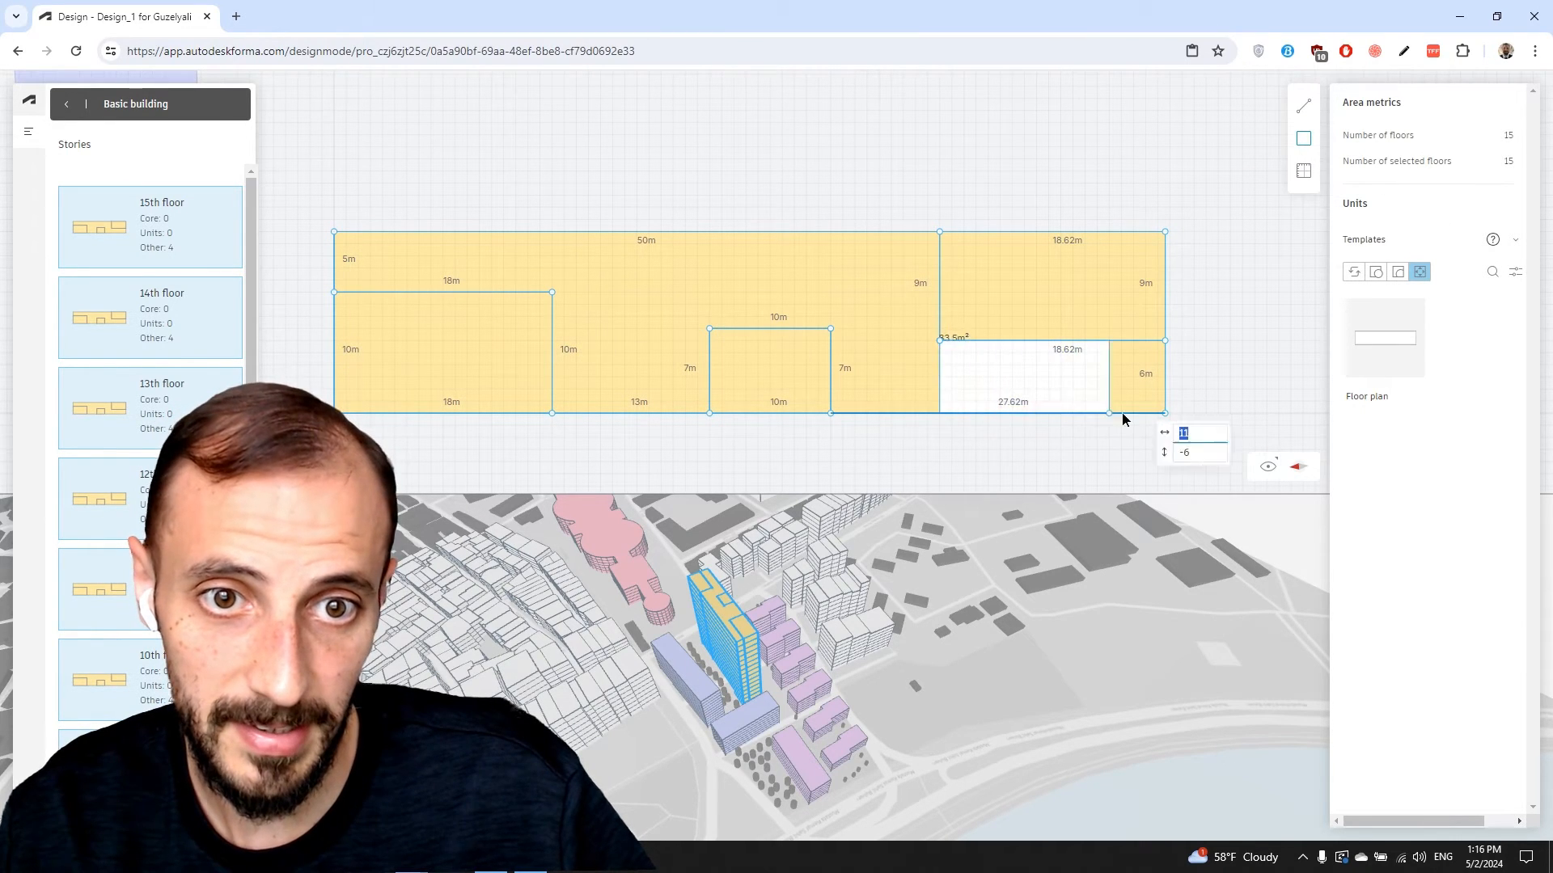
pyautogui.click(1162, 414)
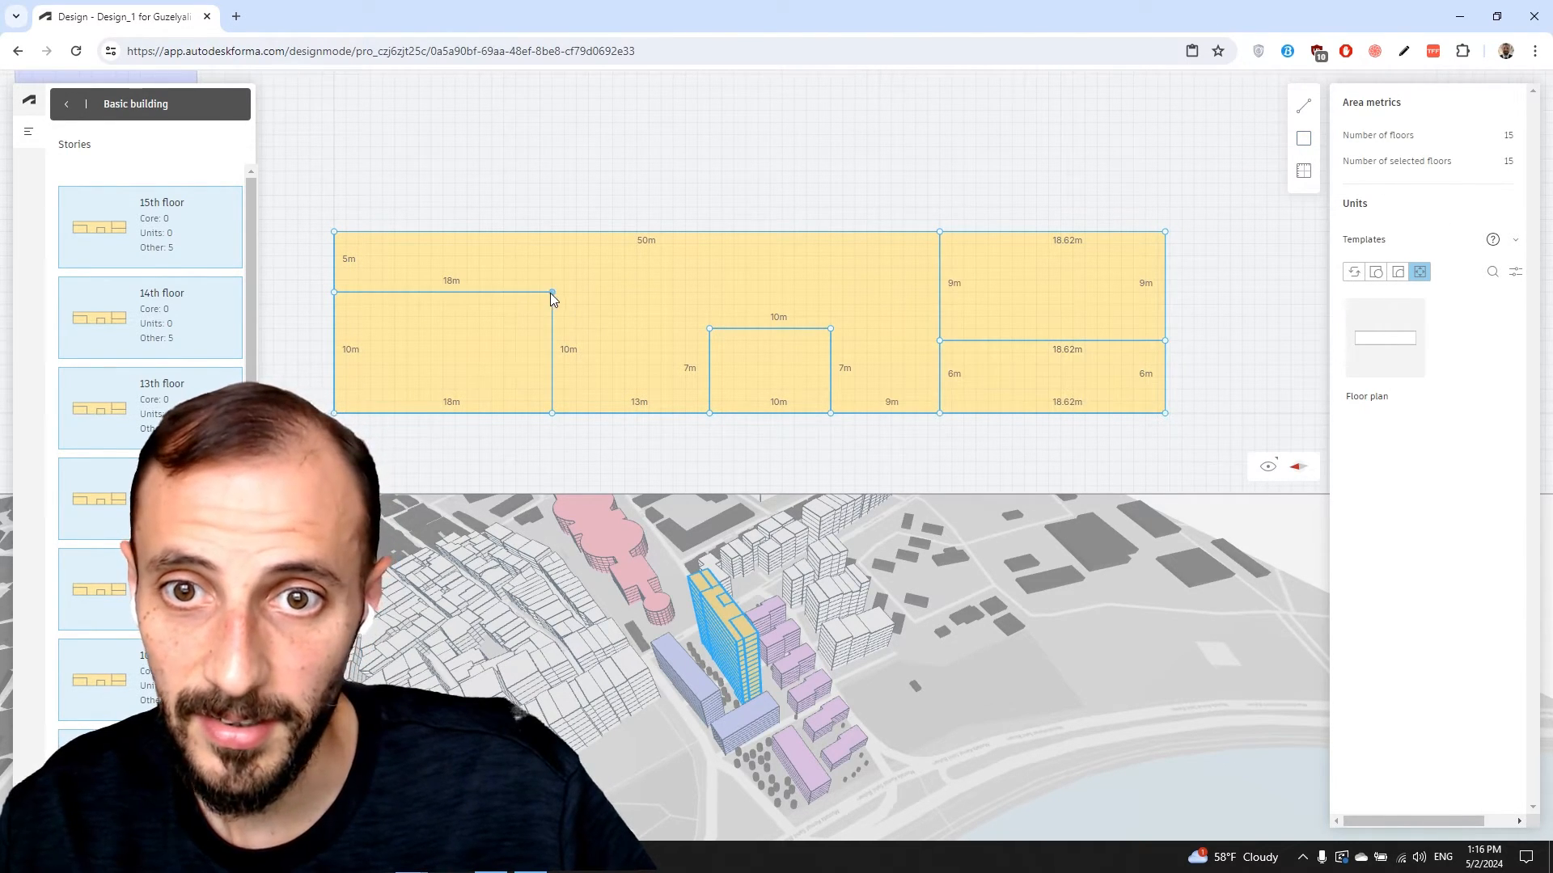
pyautogui.click(1305, 169)
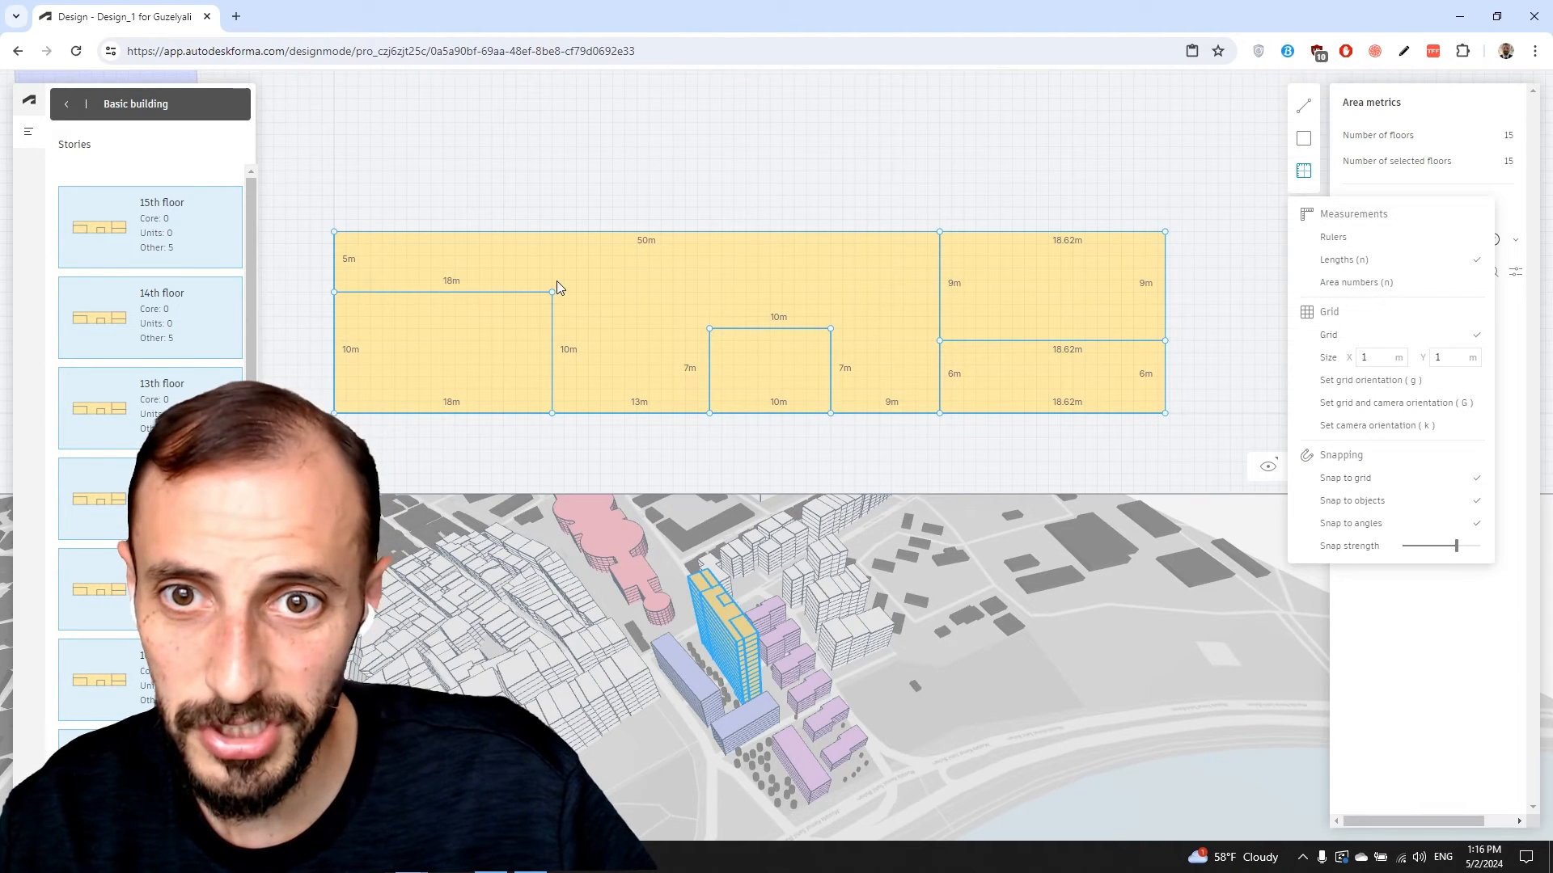
pyautogui.click(1123, 204)
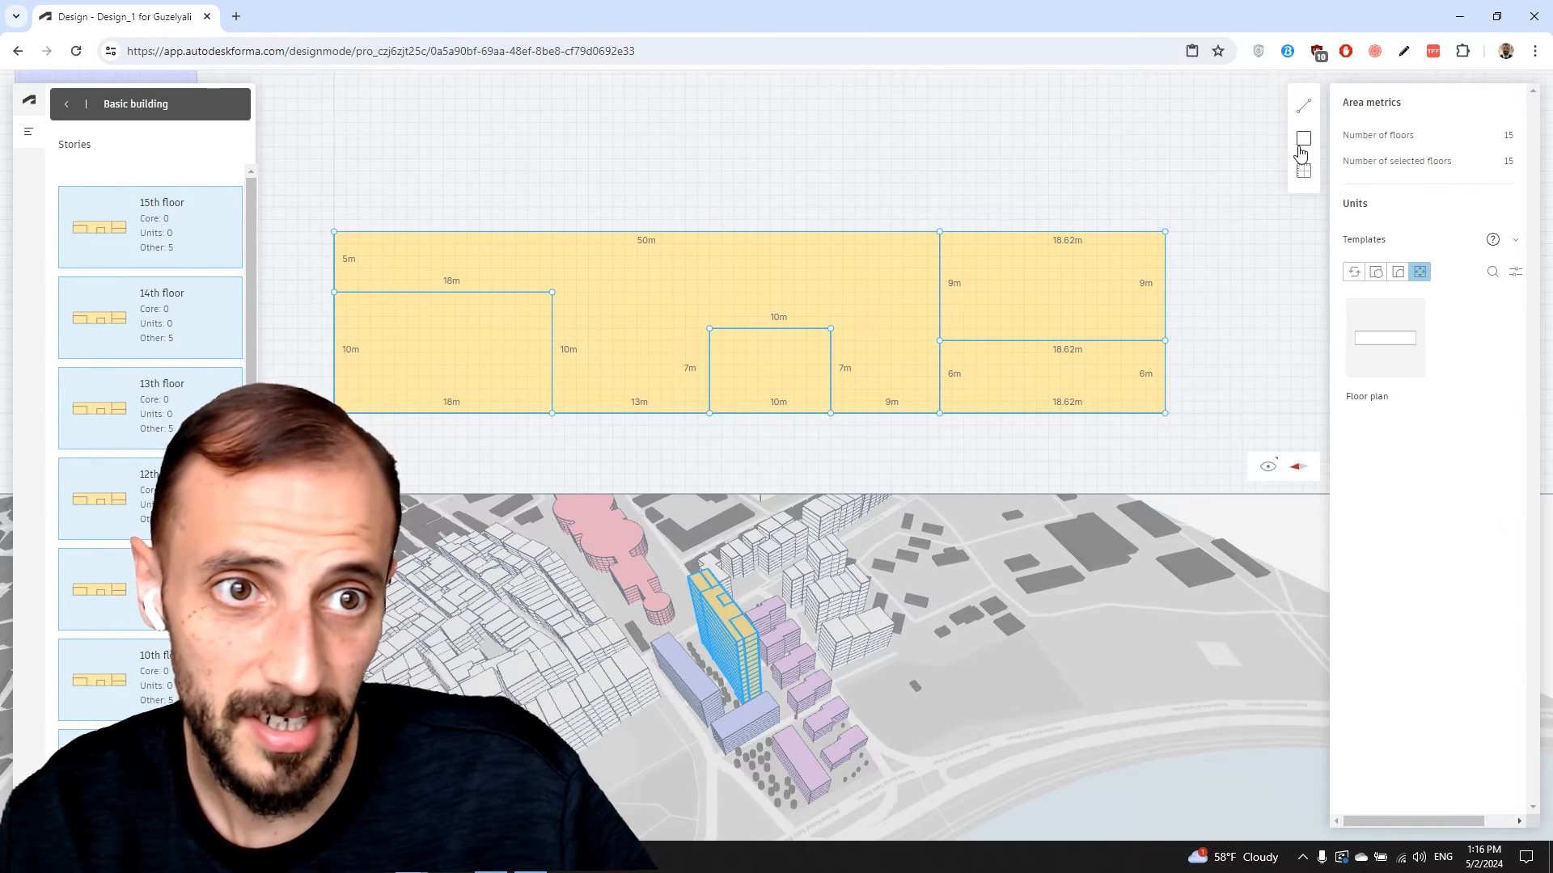
# Add an 18 × 5 m cell along the top-left and a 13 m wide middle cell
pyautogui.click(1304, 138)
pyautogui.click(335, 233)
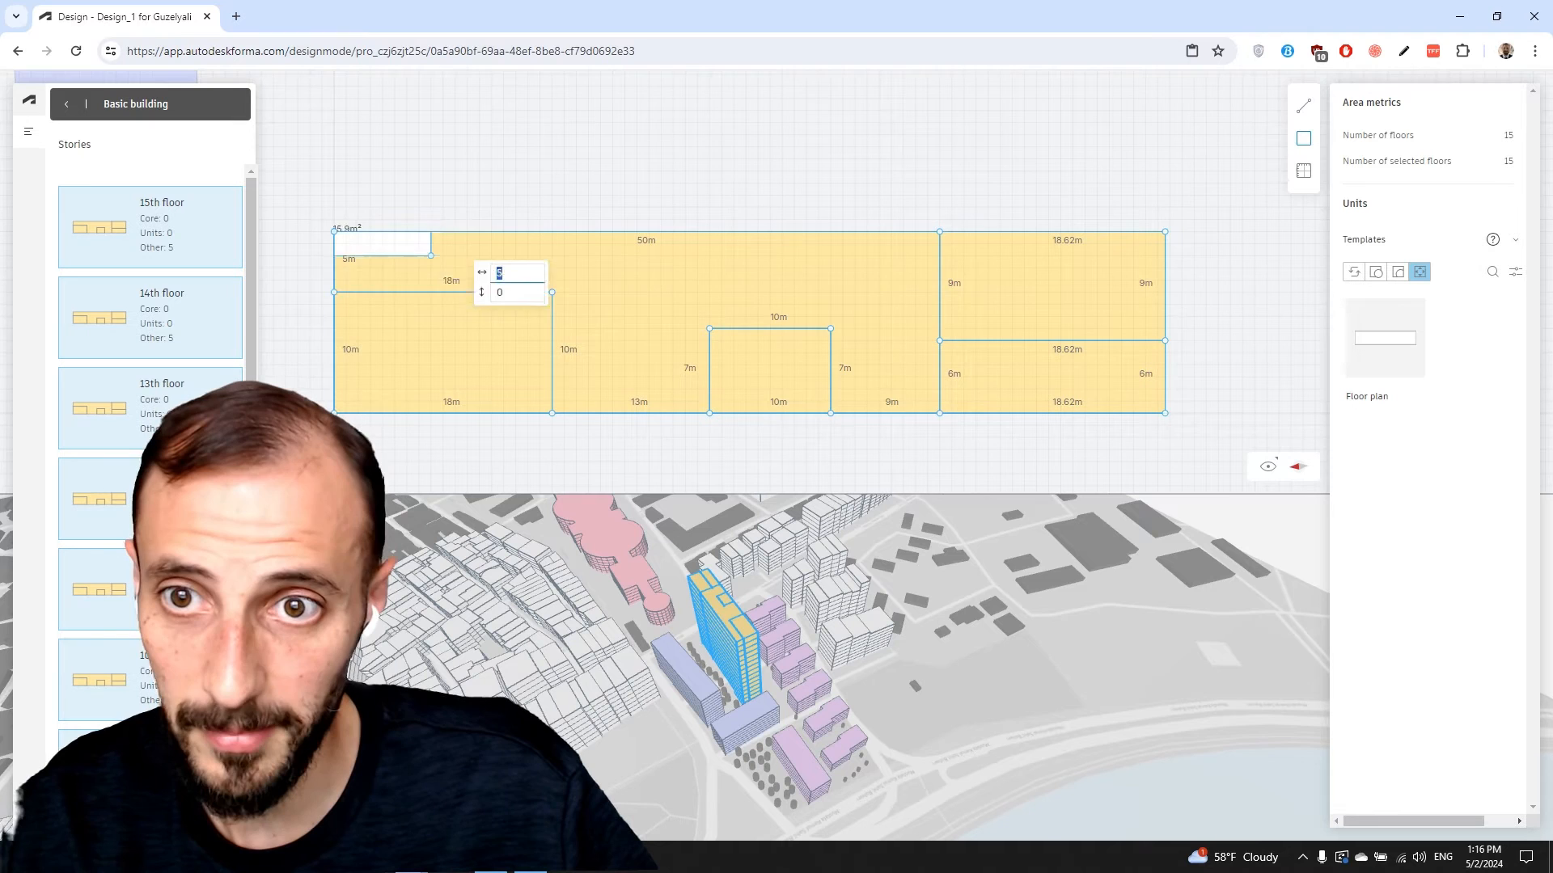
pyautogui.click(554, 289)
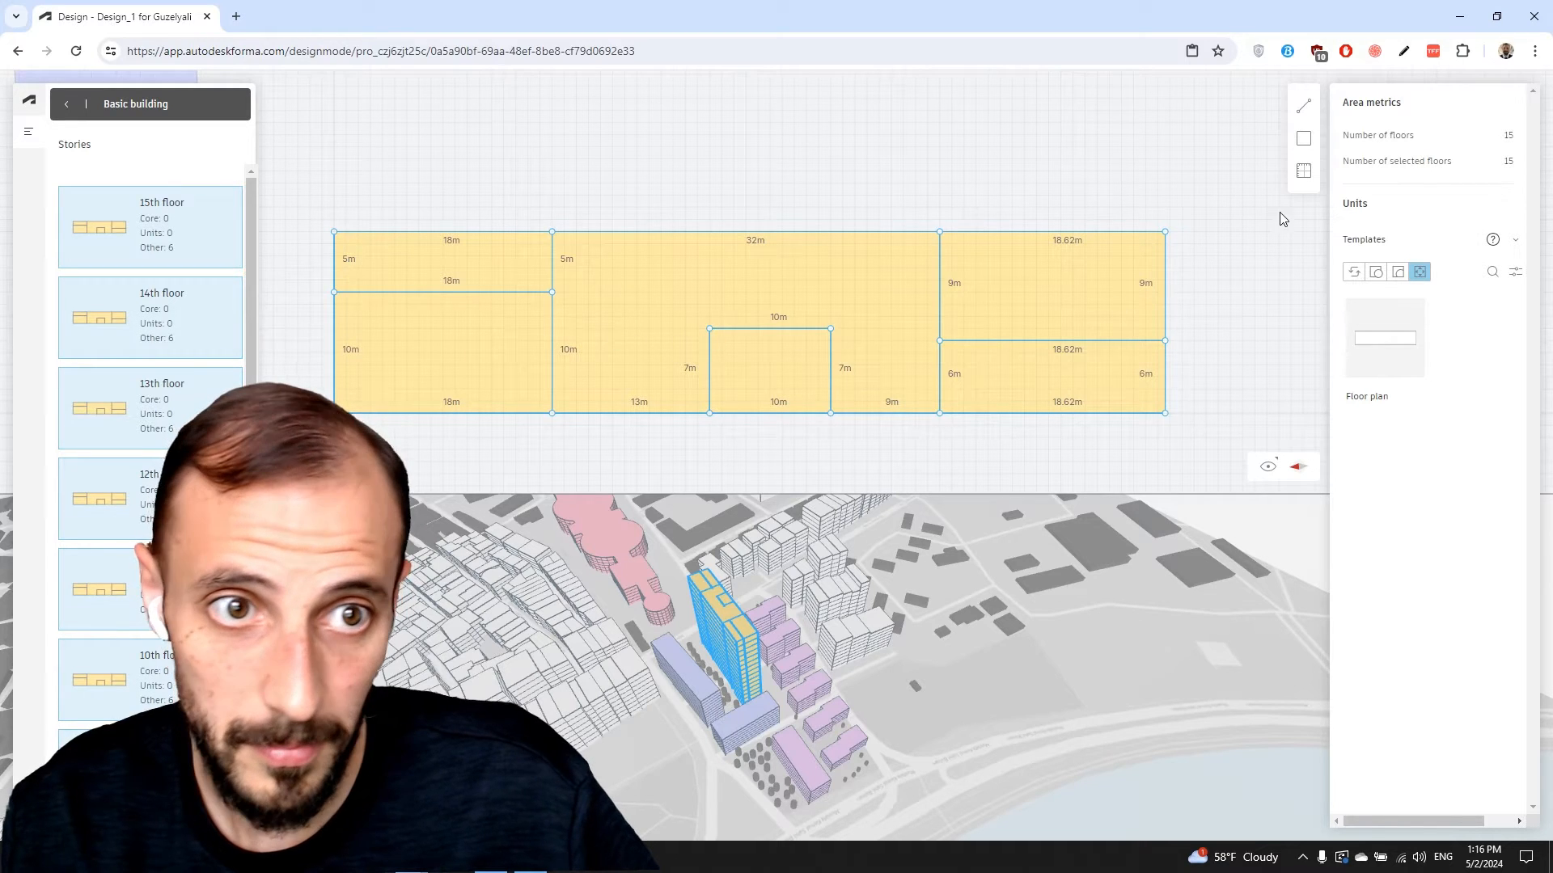
pyautogui.click(1298, 141)
pyautogui.click(553, 233)
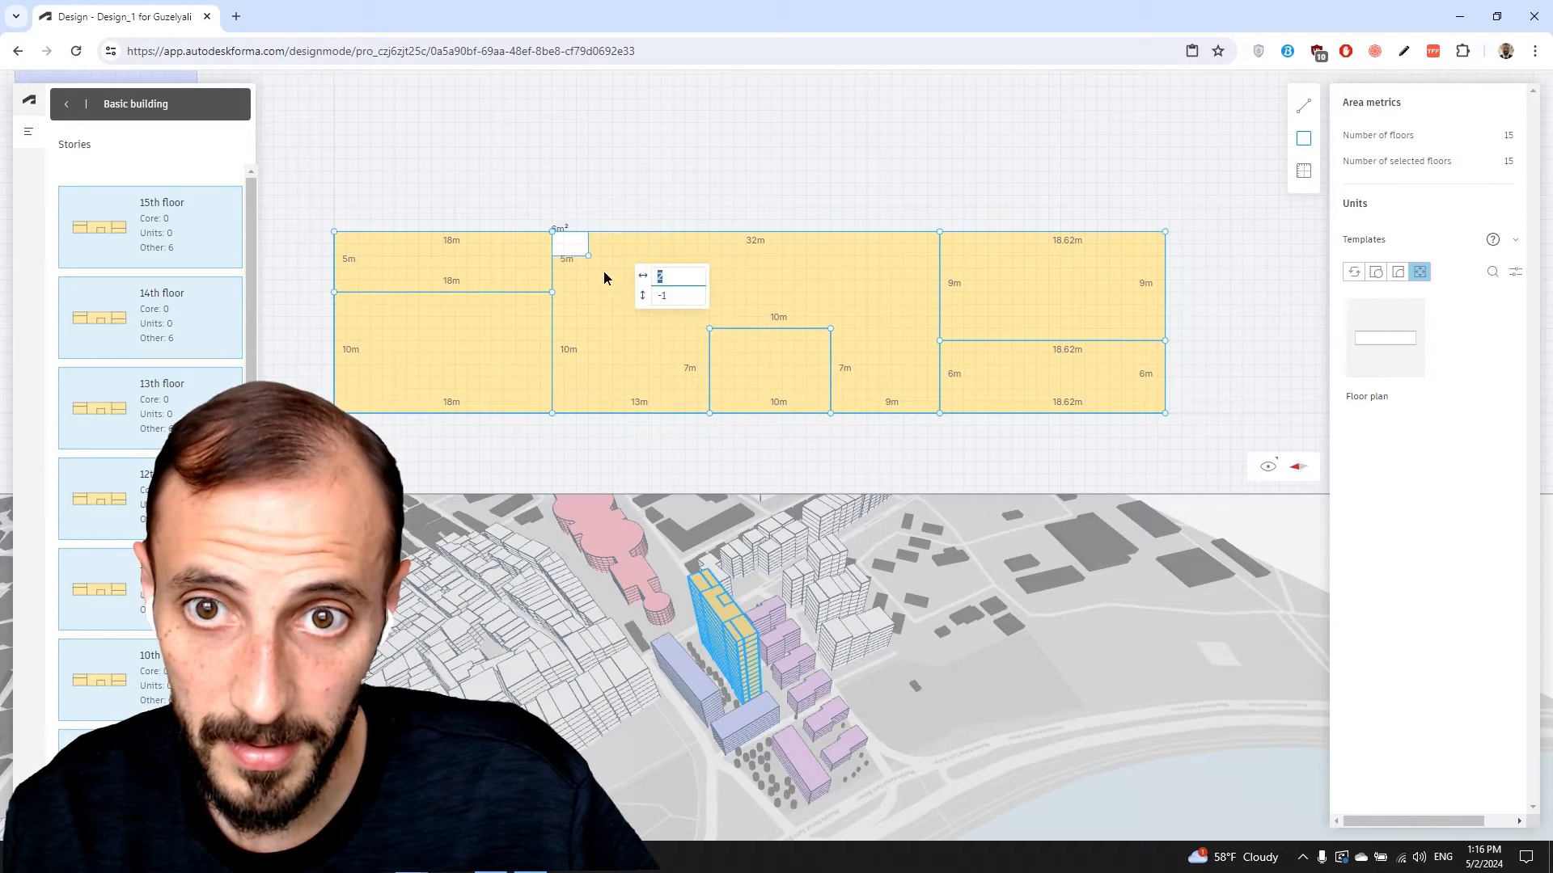
pyautogui.click(709, 414)
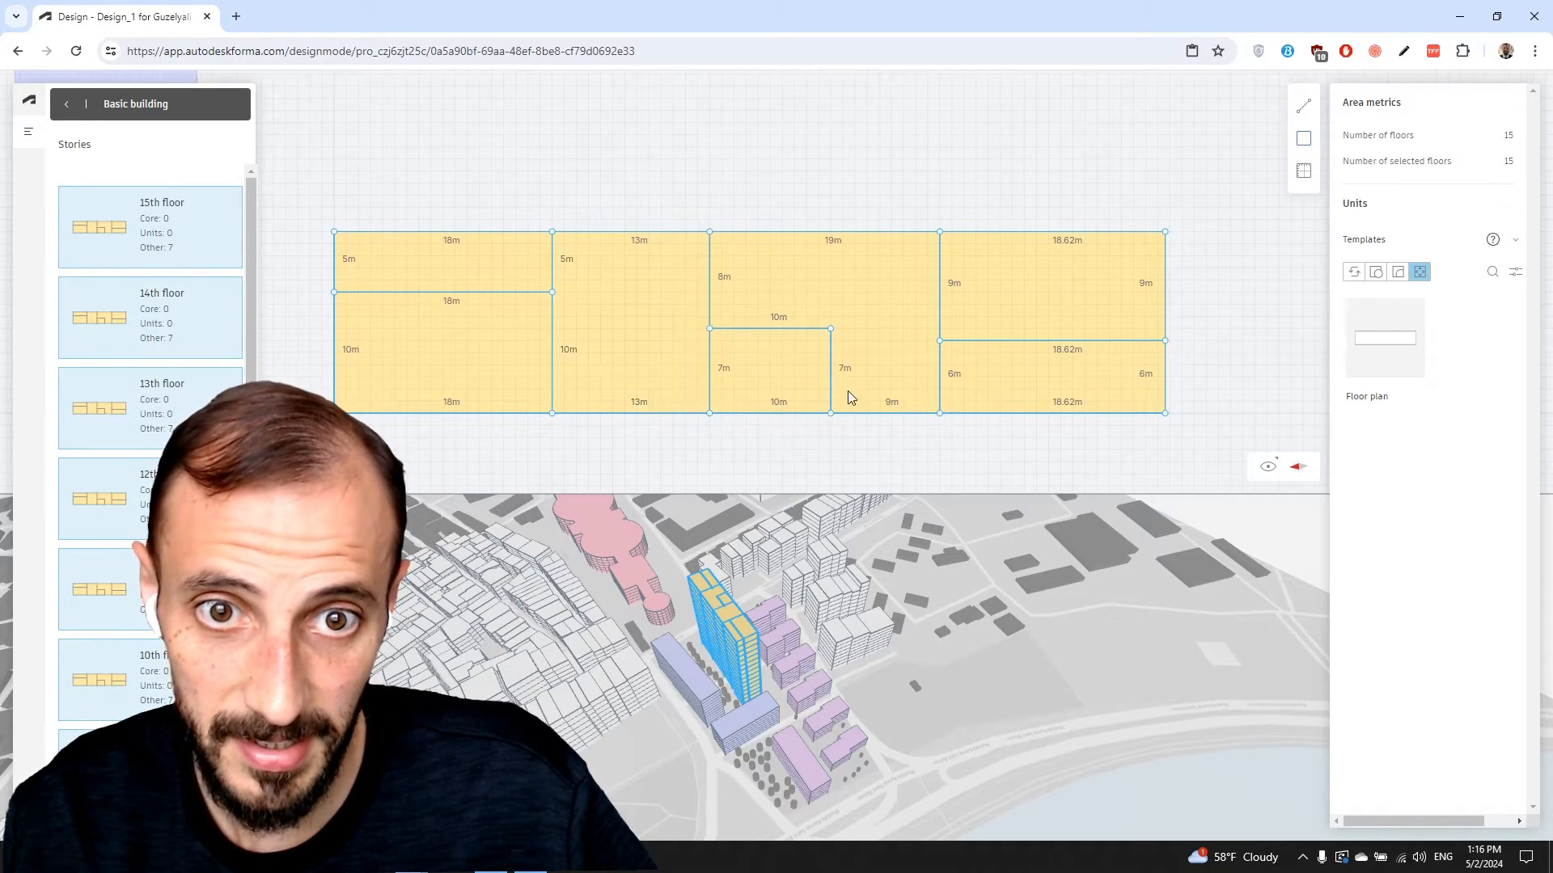
# Draw a 9 m × 7 m room in the remaining gap beside the 10 × 7 m cell
pyautogui.click(1303, 141)
pyautogui.click(830, 329)
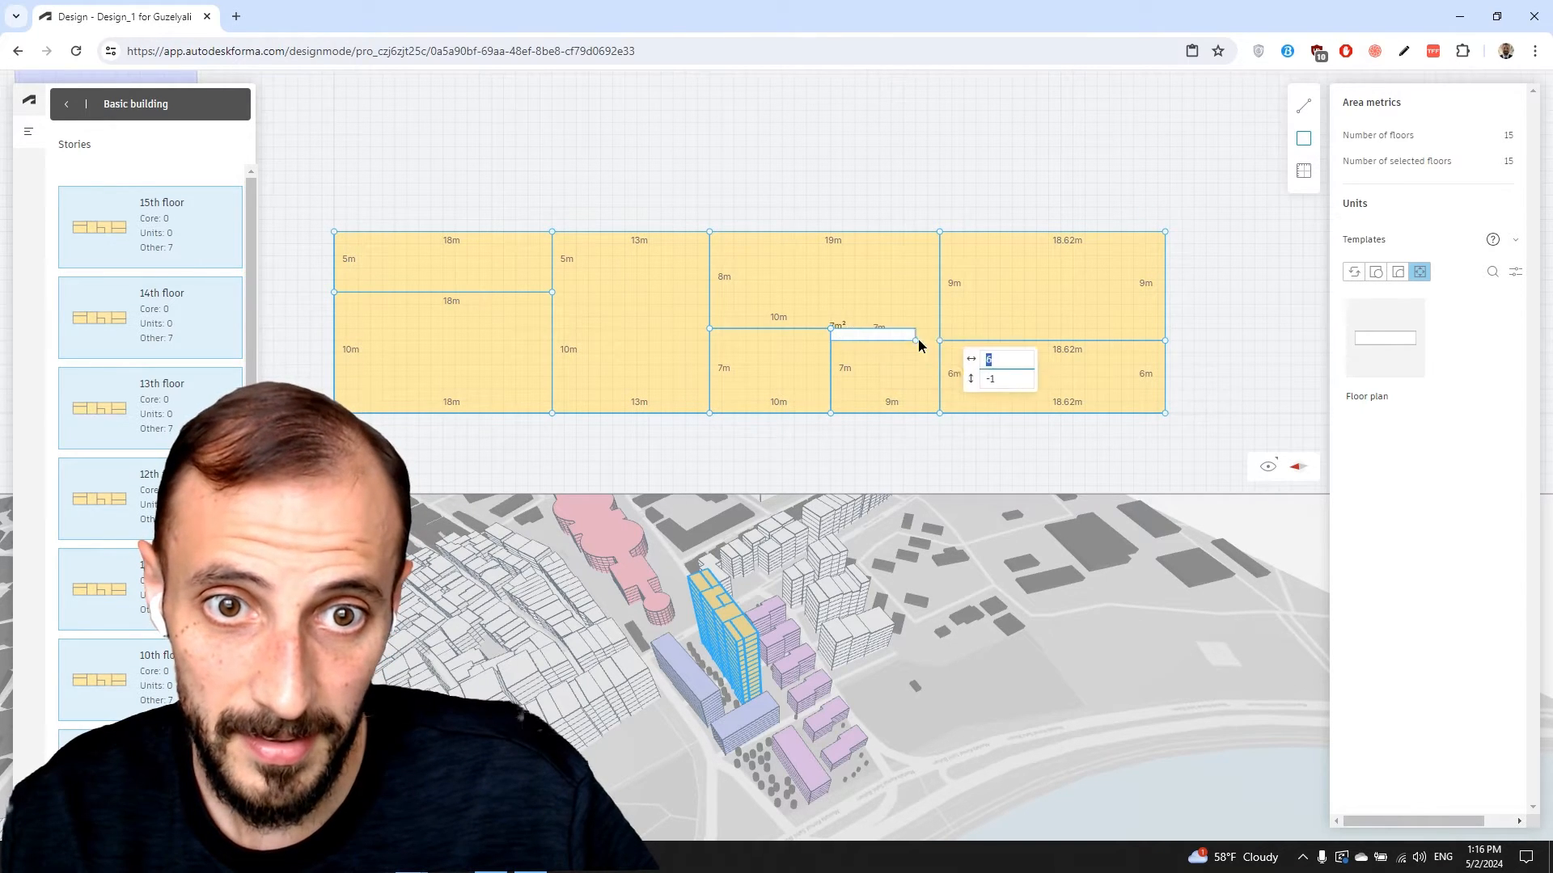
pyautogui.click(939, 414)
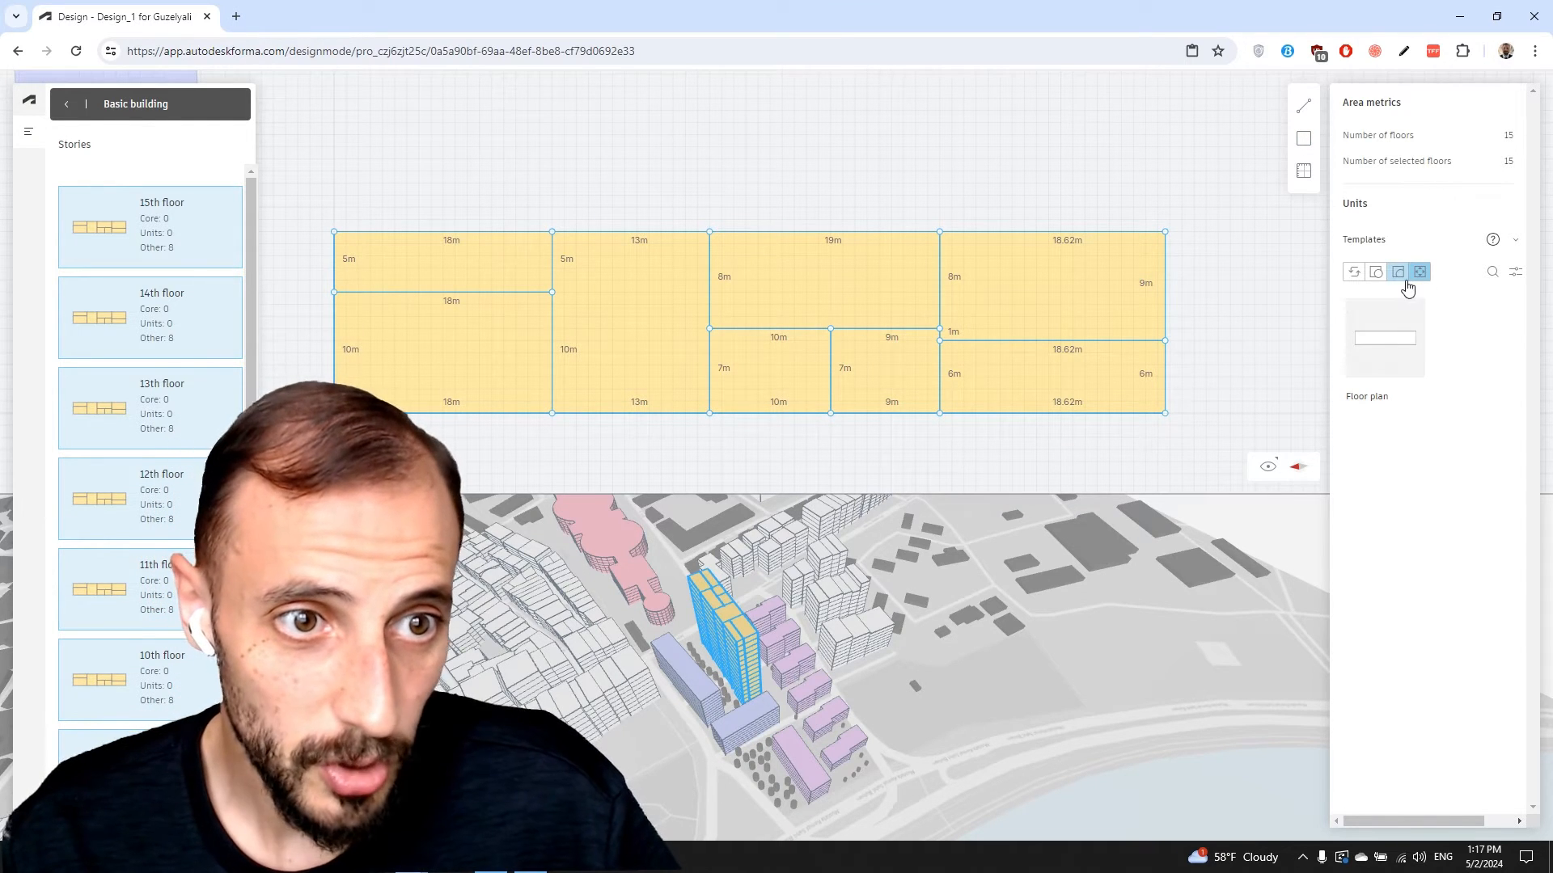
pyautogui.moveTo(1497, 249)
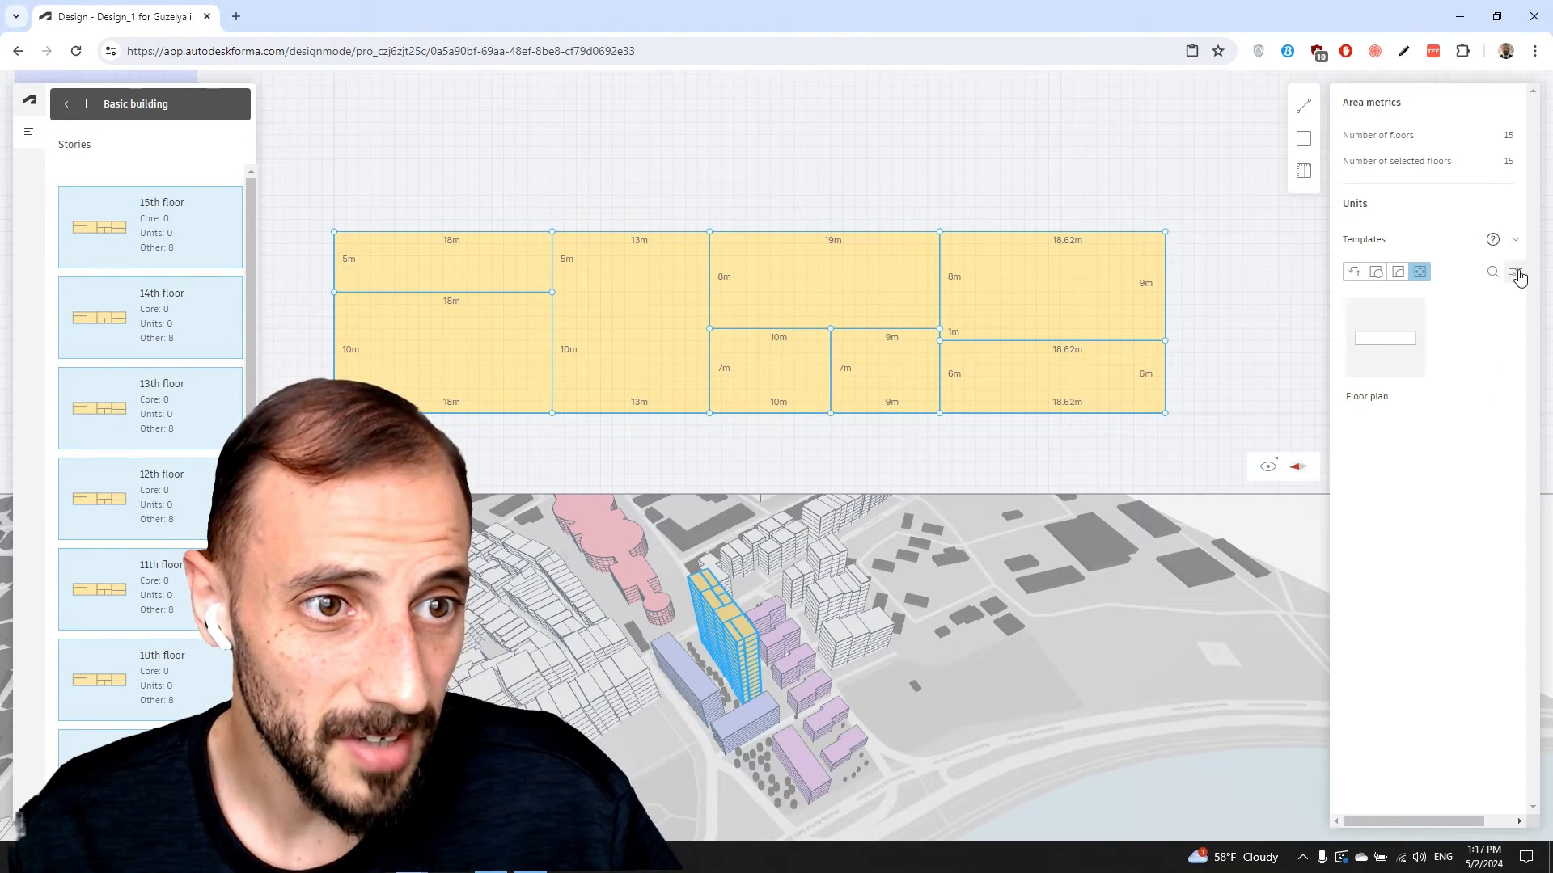
pyautogui.click(1516, 274)
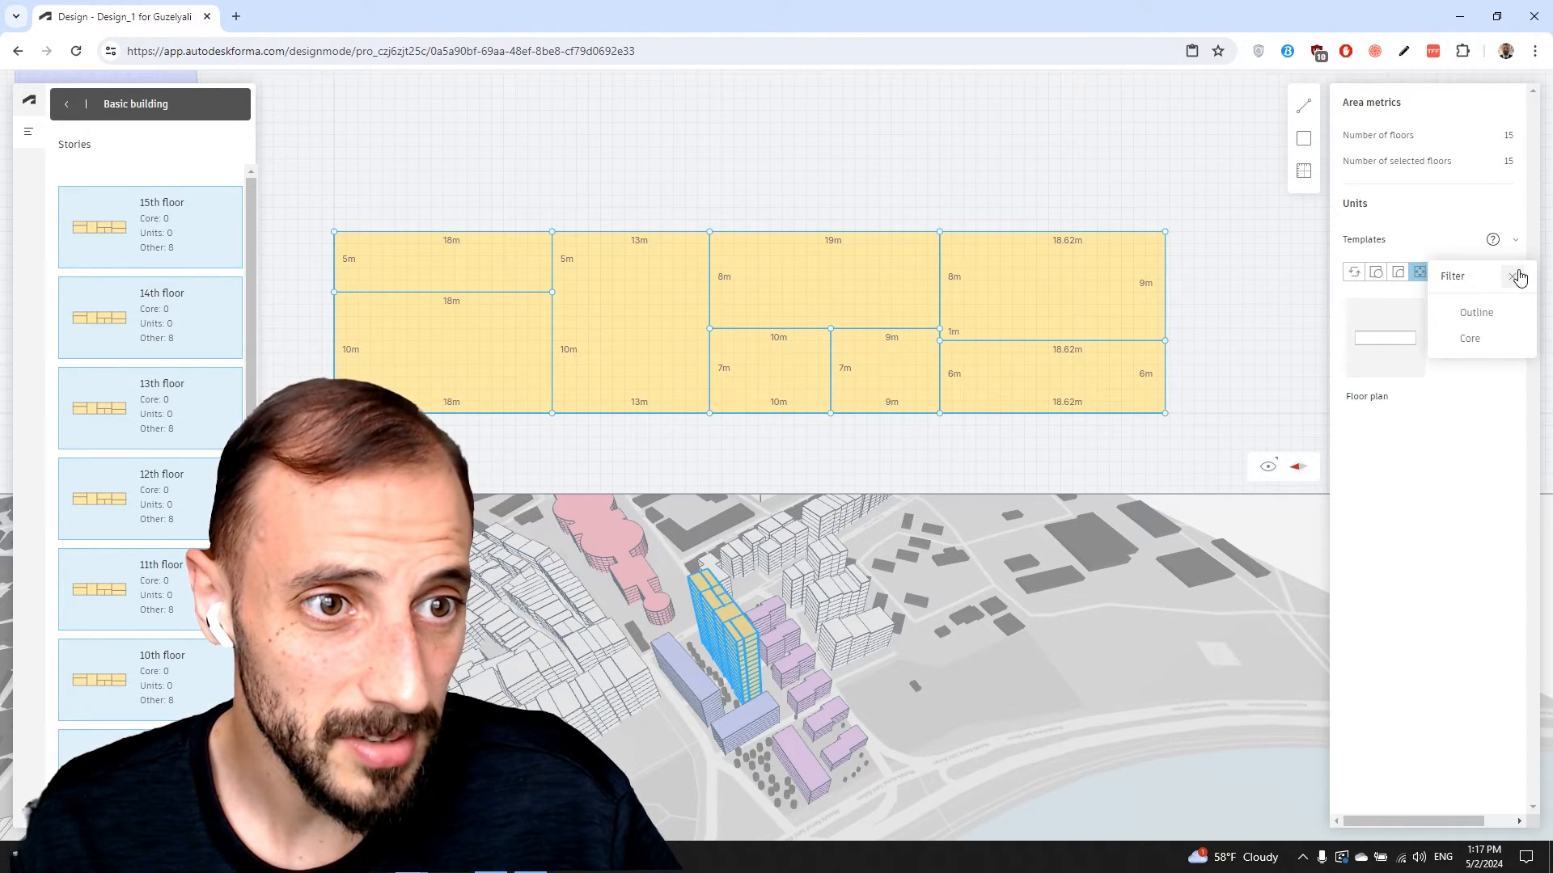
pyautogui.click(1478, 443)
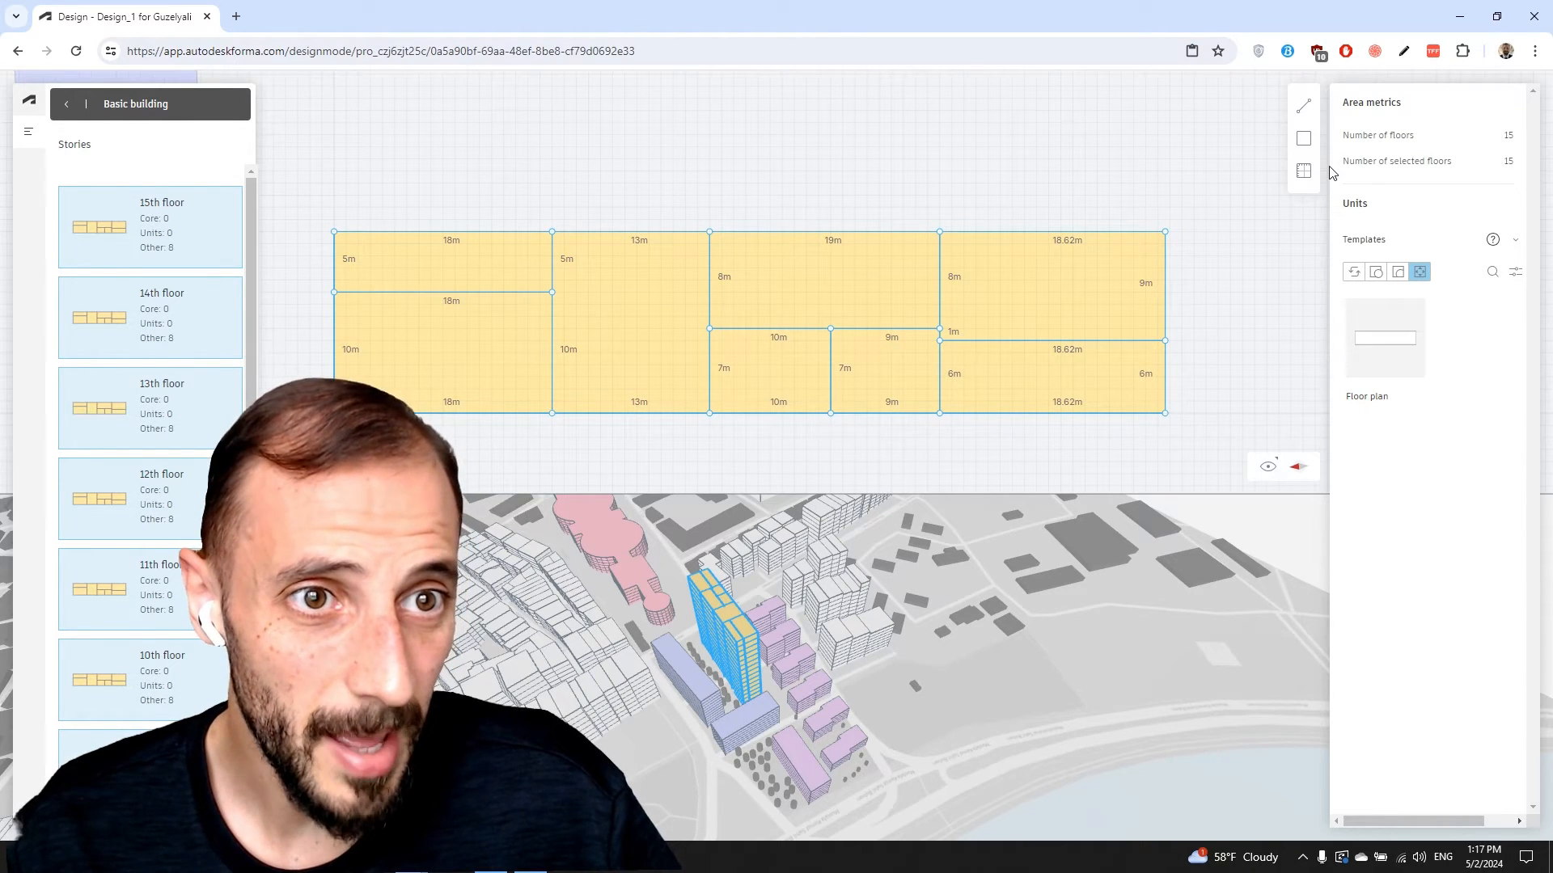
# Back in the site view, expand Area metrics: GFA 15,438 m², GIA 13,895 m², NIA 12,505 m²
pyautogui.click(65, 105)
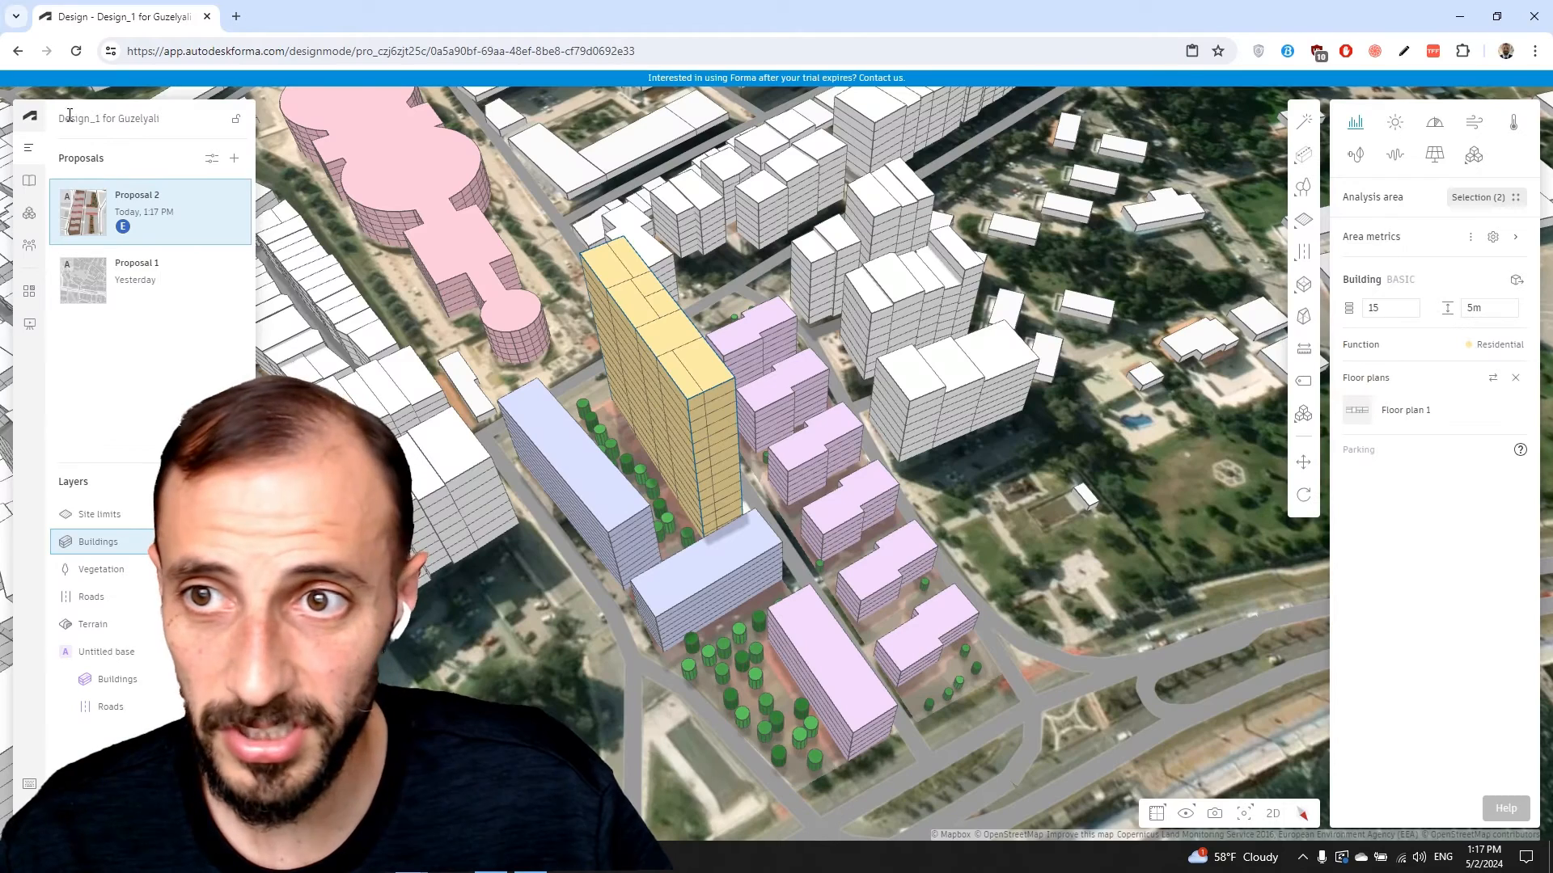
pyautogui.scroll(3, 692, 370)
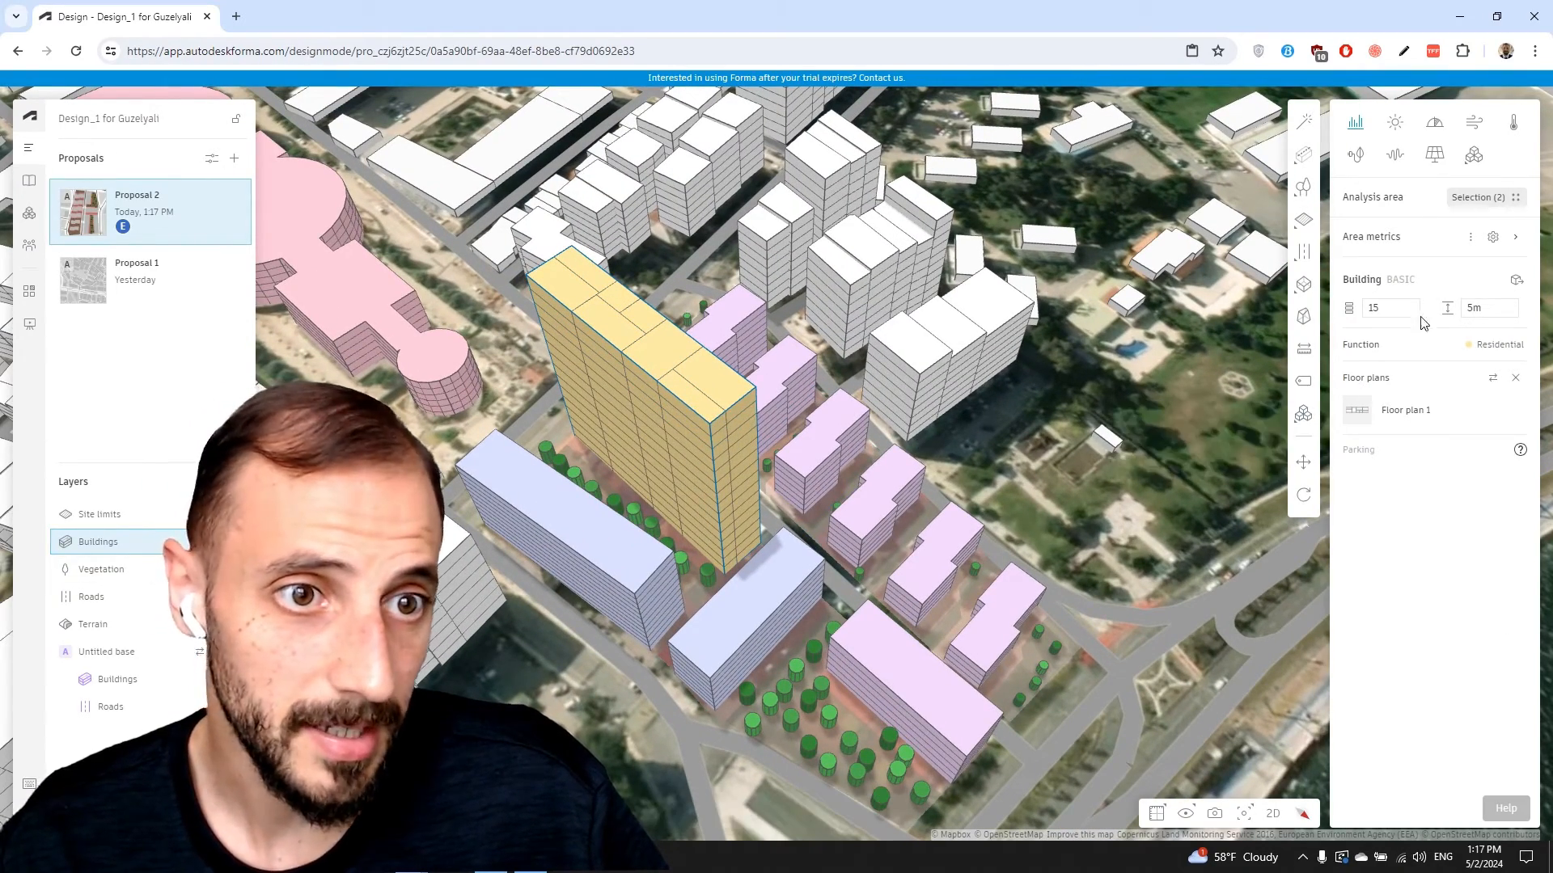
pyautogui.click(1516, 237)
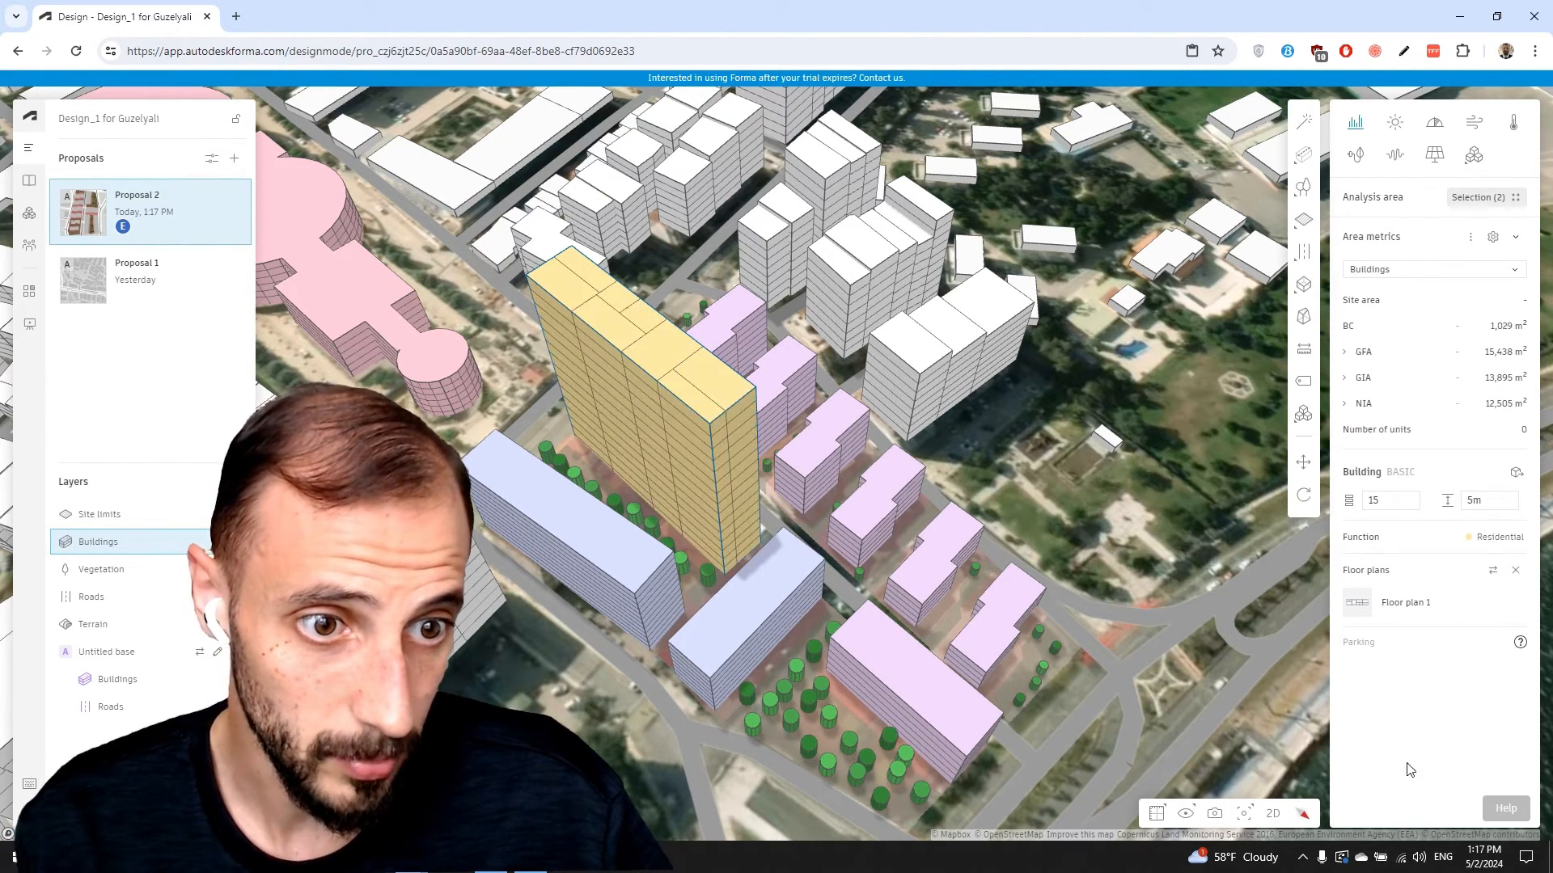
# Review the Area metrics unit size ranges, from 0–40 m² up to over 85 m²
pyautogui.click(1514, 237)
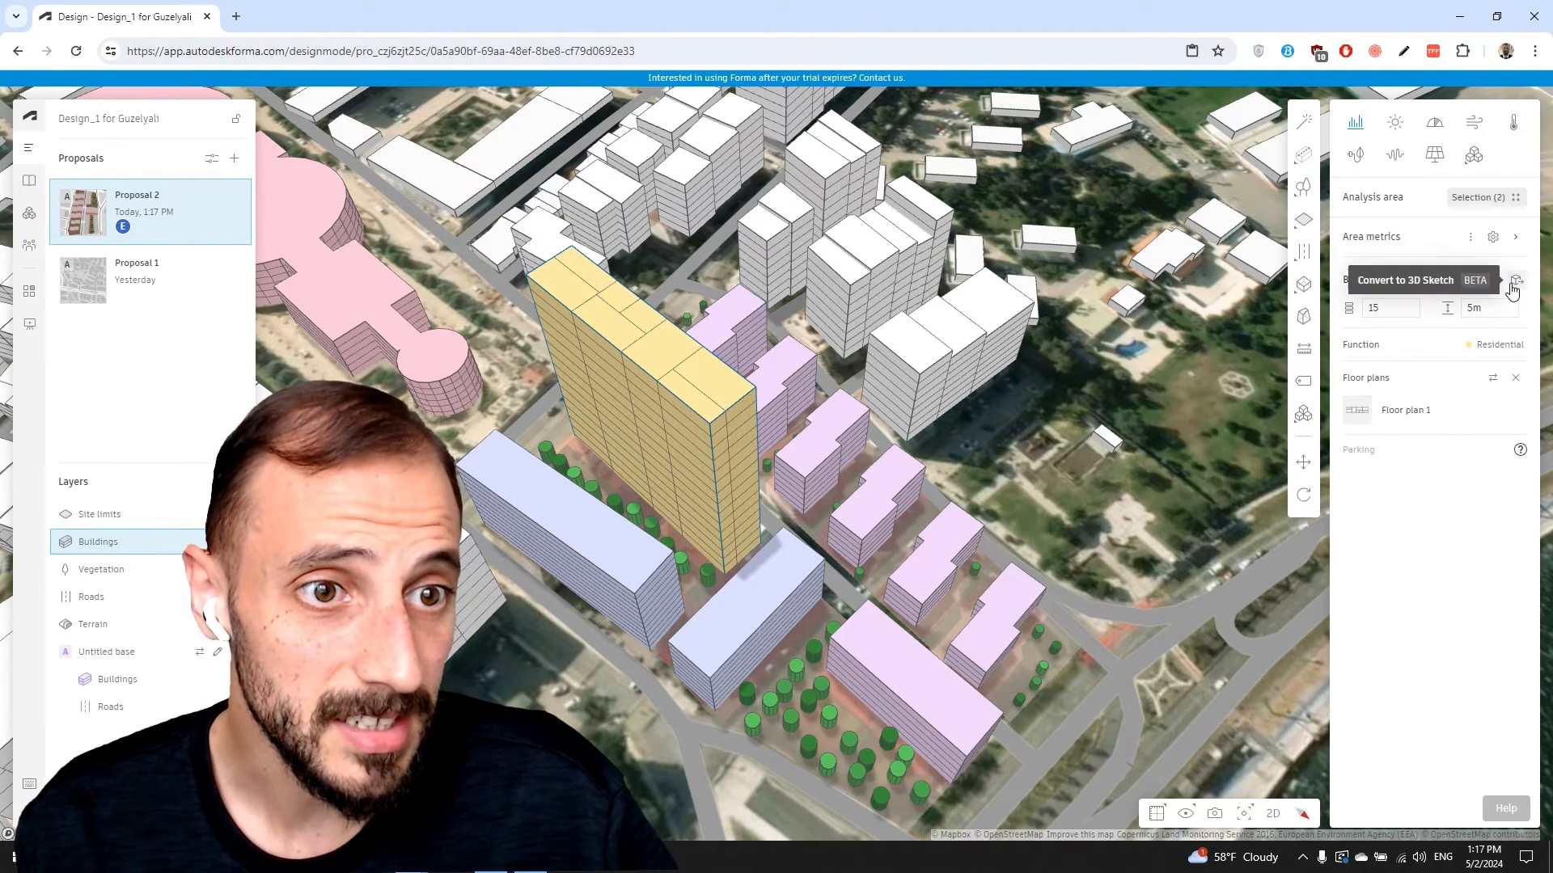
pyautogui.click(1494, 238)
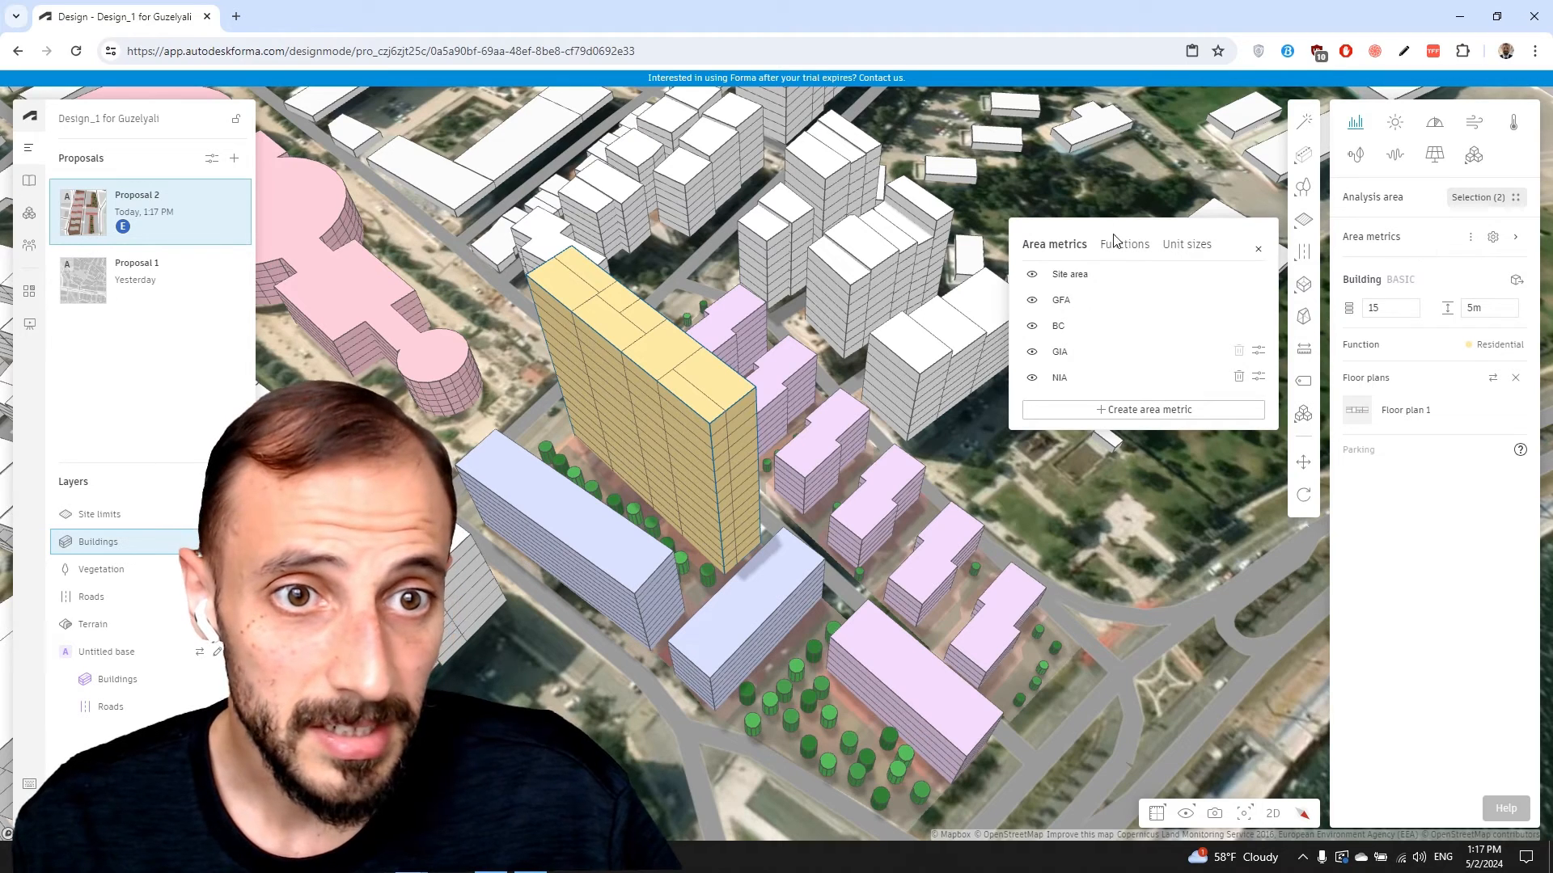
pyautogui.click(1189, 245)
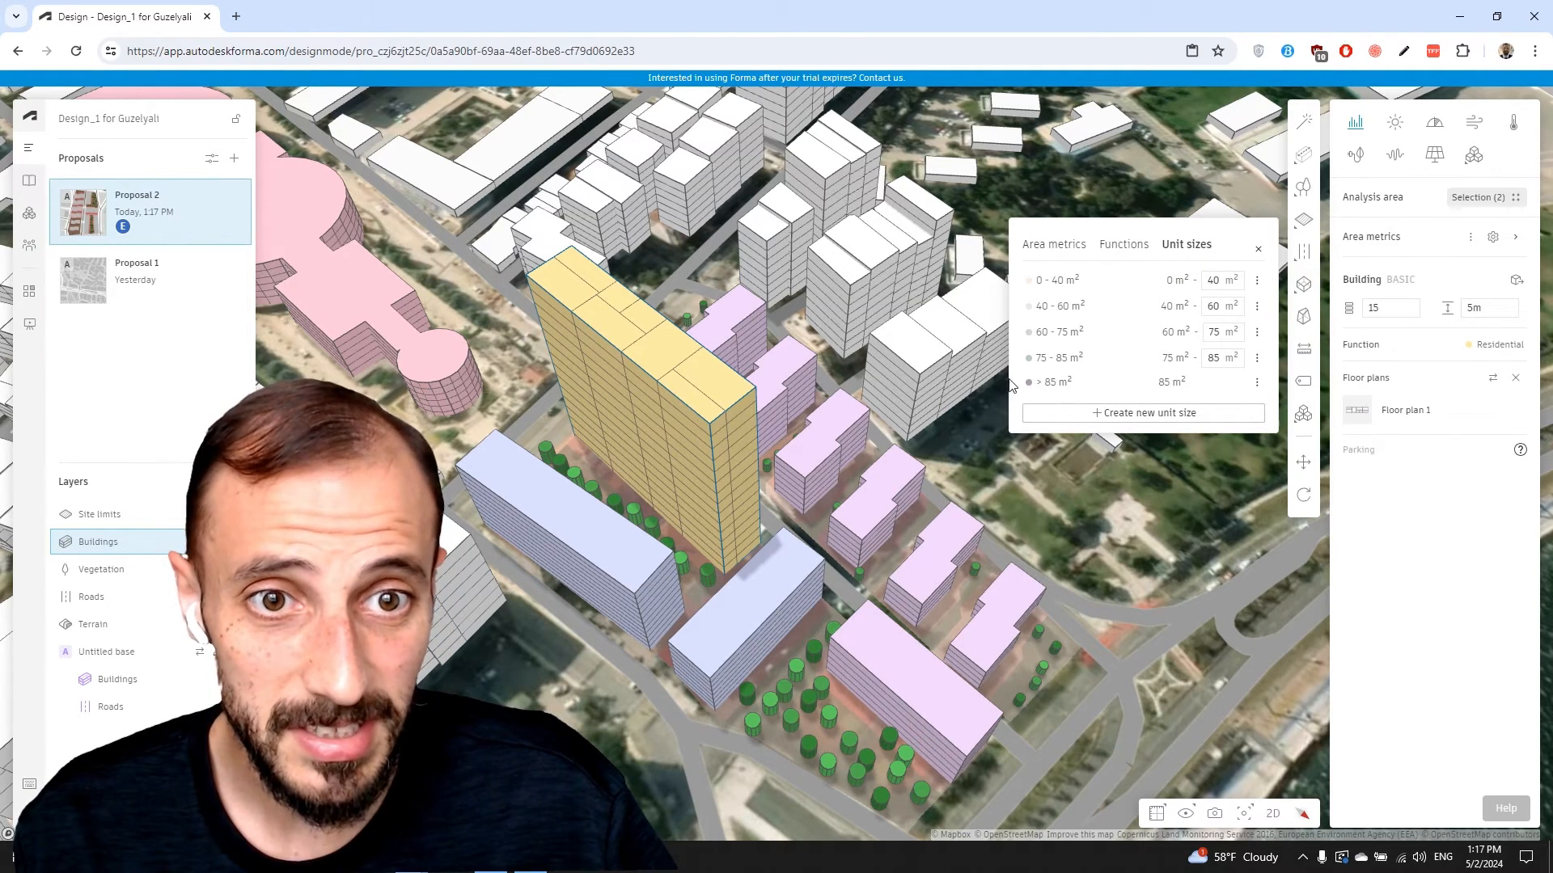
pyautogui.click(1260, 254)
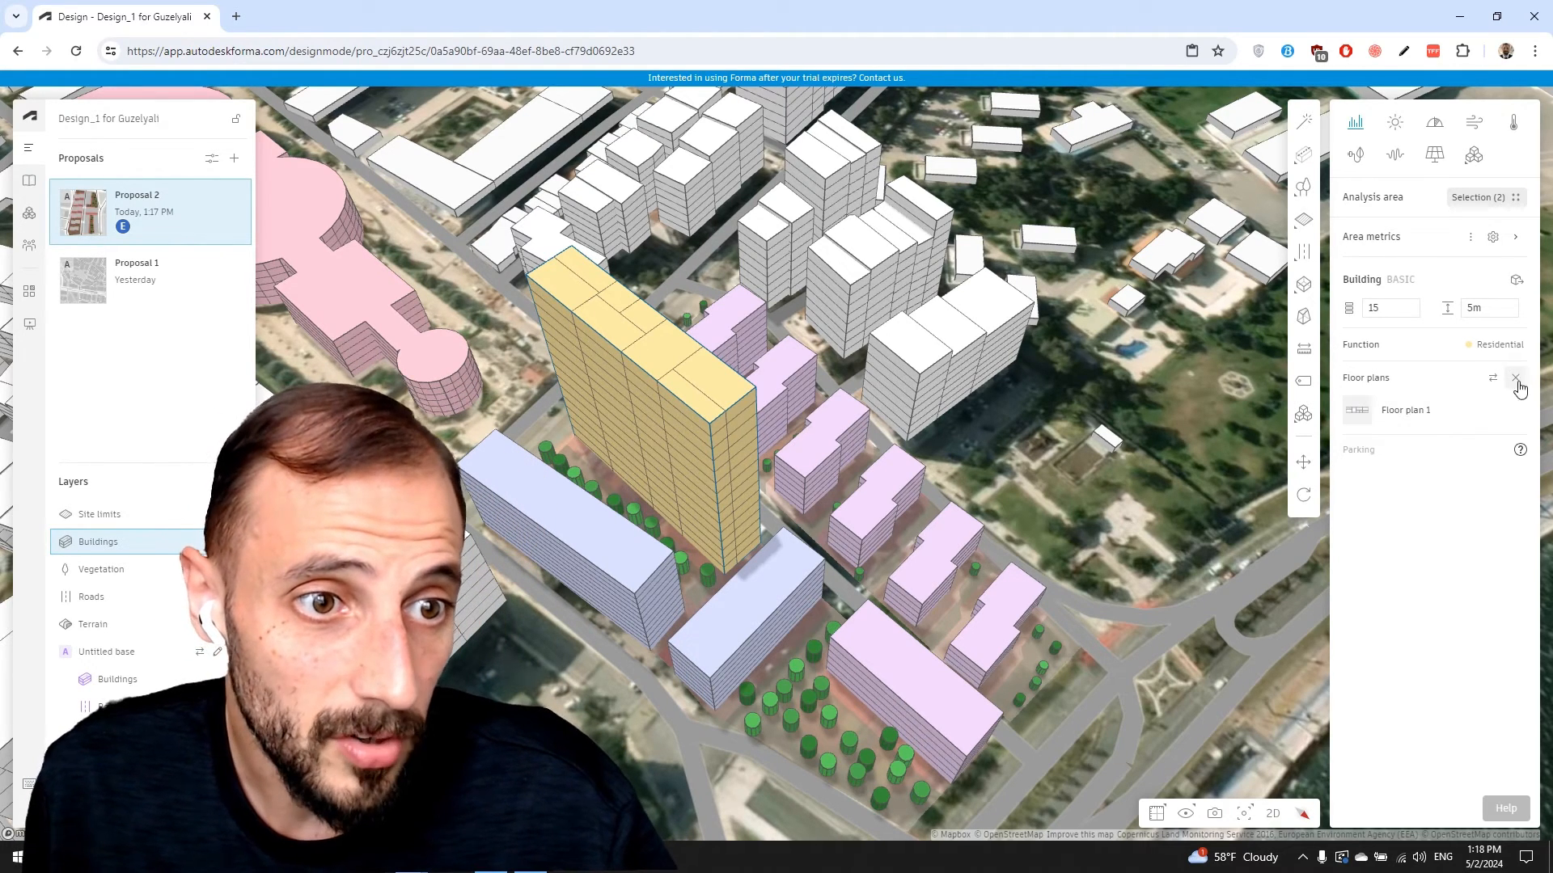
# In Floor plan 1, set the lower-right and top-right rooms to Living unit
pyautogui.click(1414, 409)
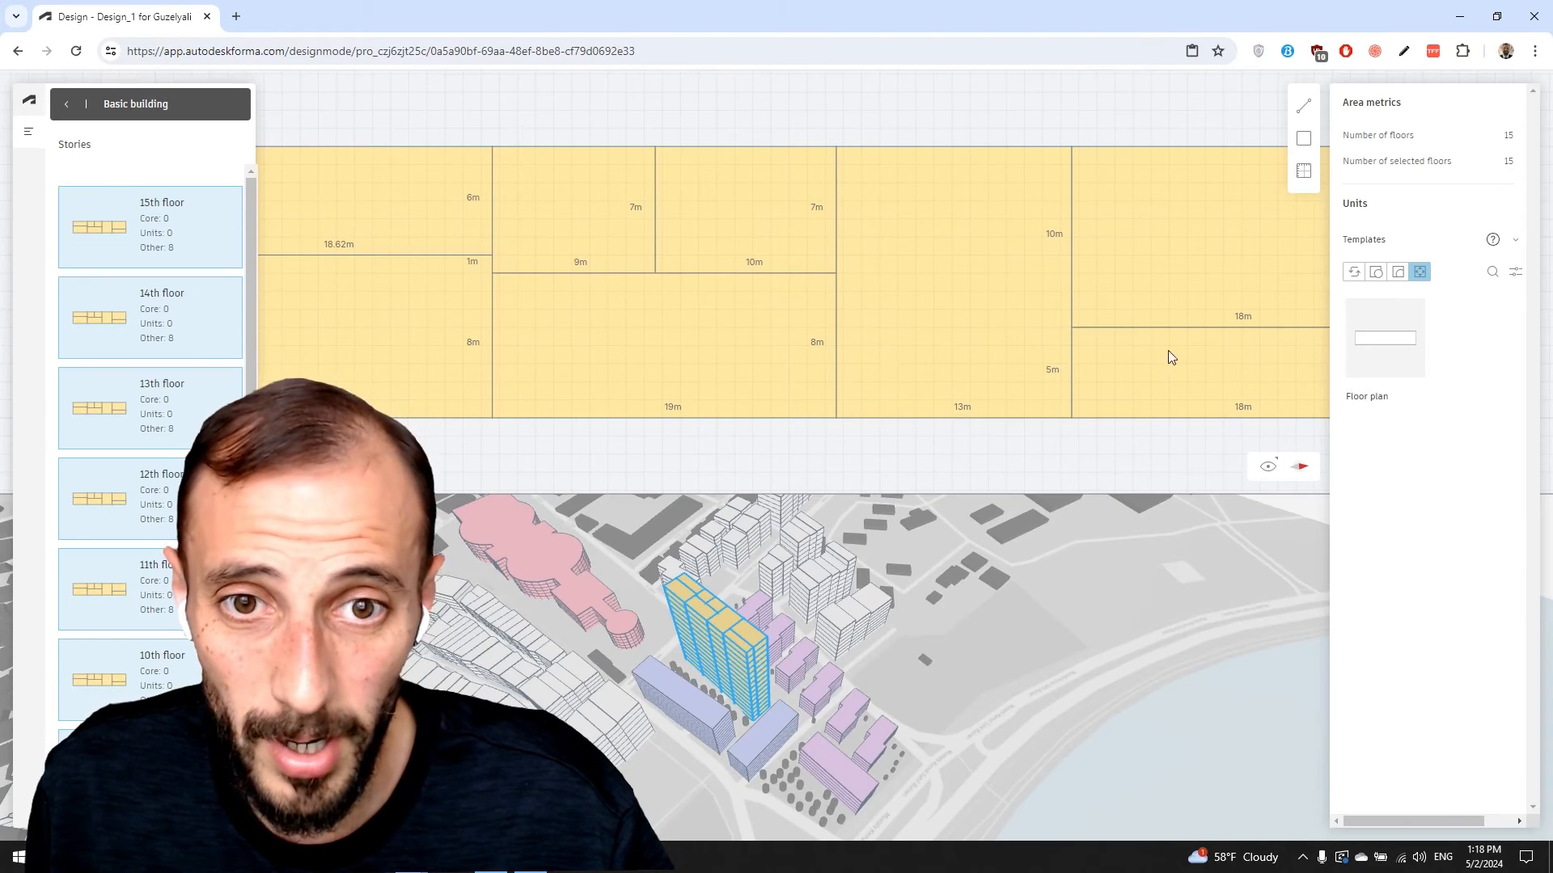
pyautogui.click(1130, 335)
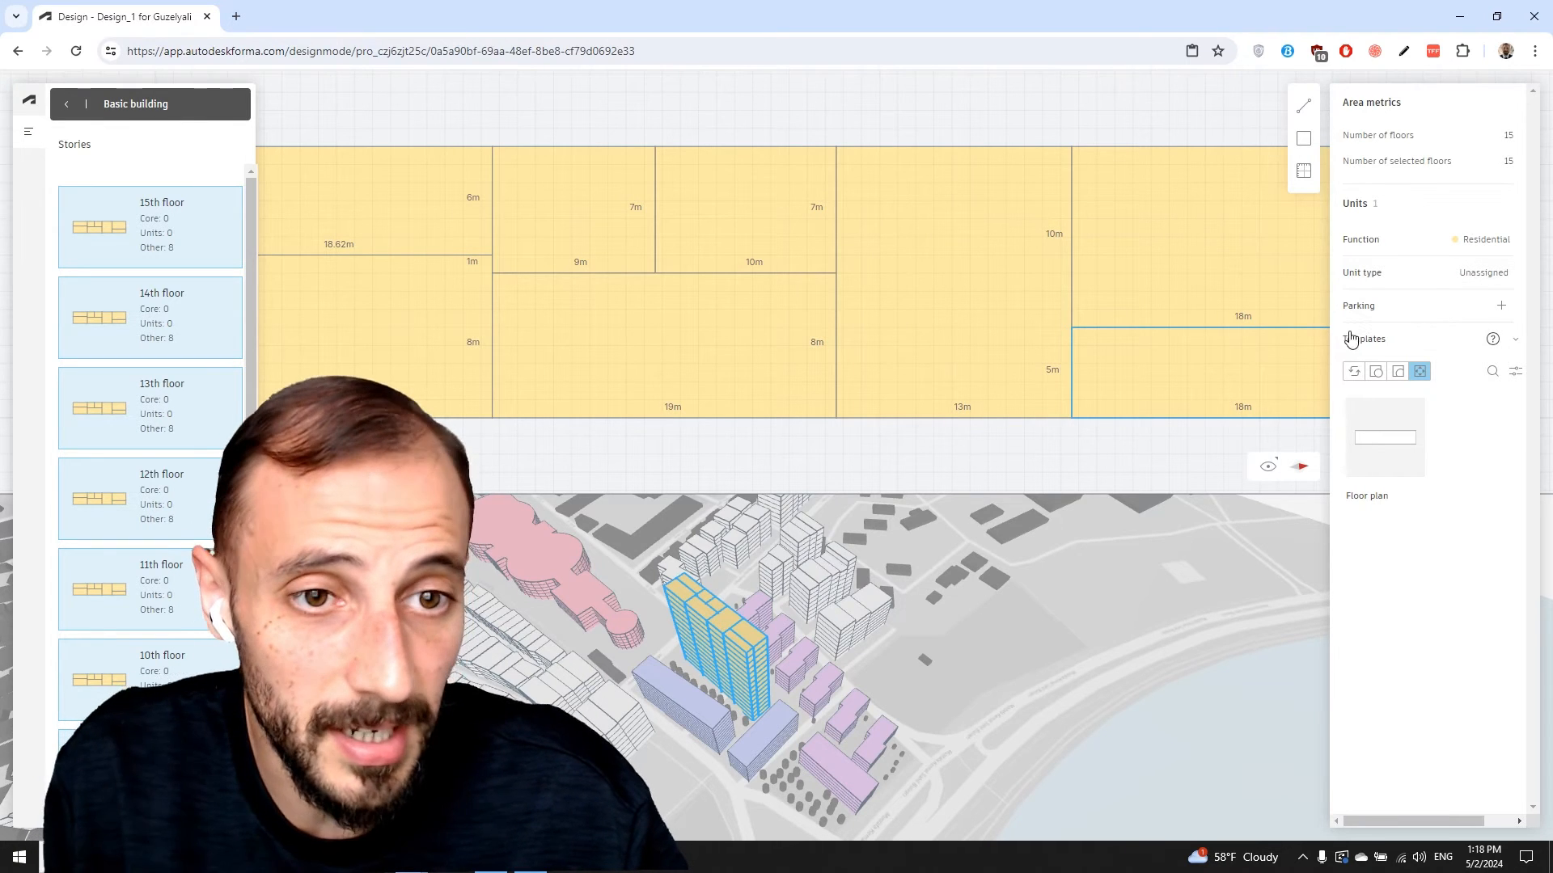
pyautogui.click(1480, 275)
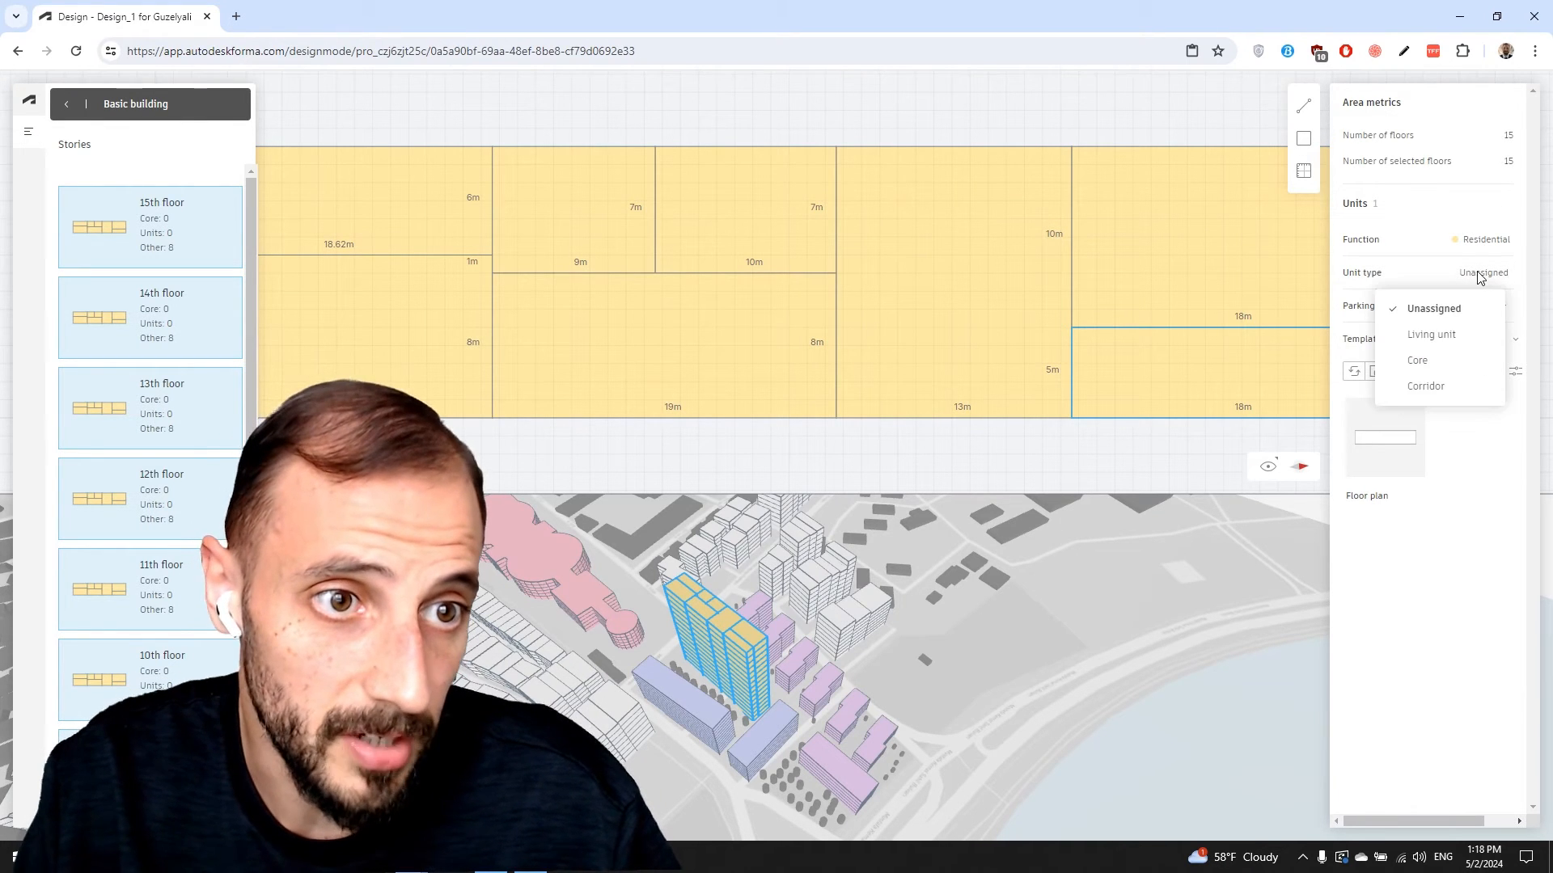
pyautogui.click(1444, 344)
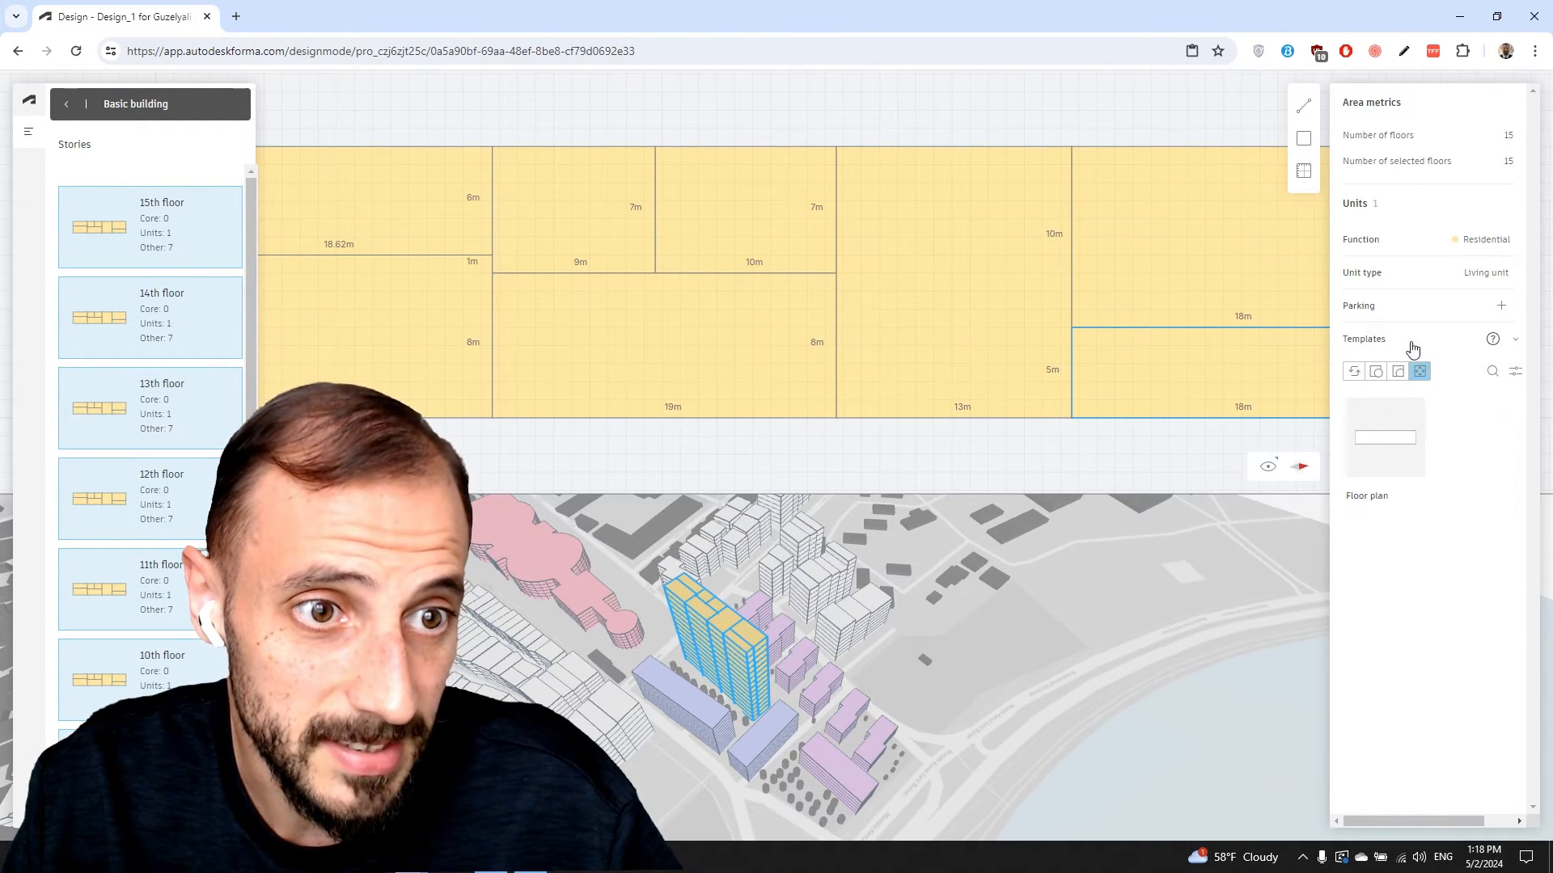
pyautogui.click(1096, 142)
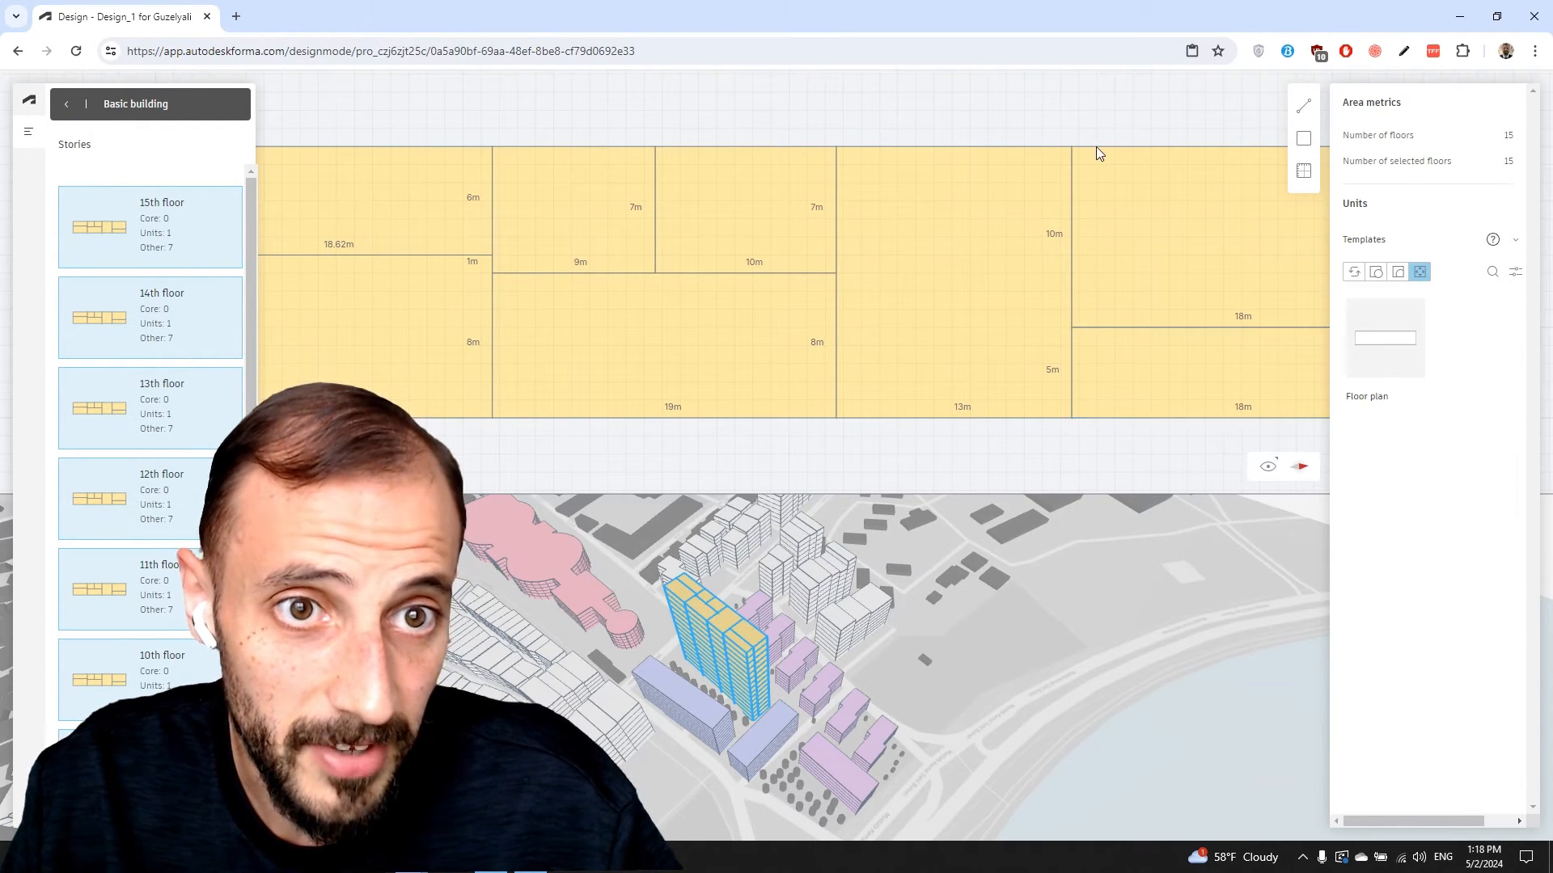
pyautogui.click(1072, 157)
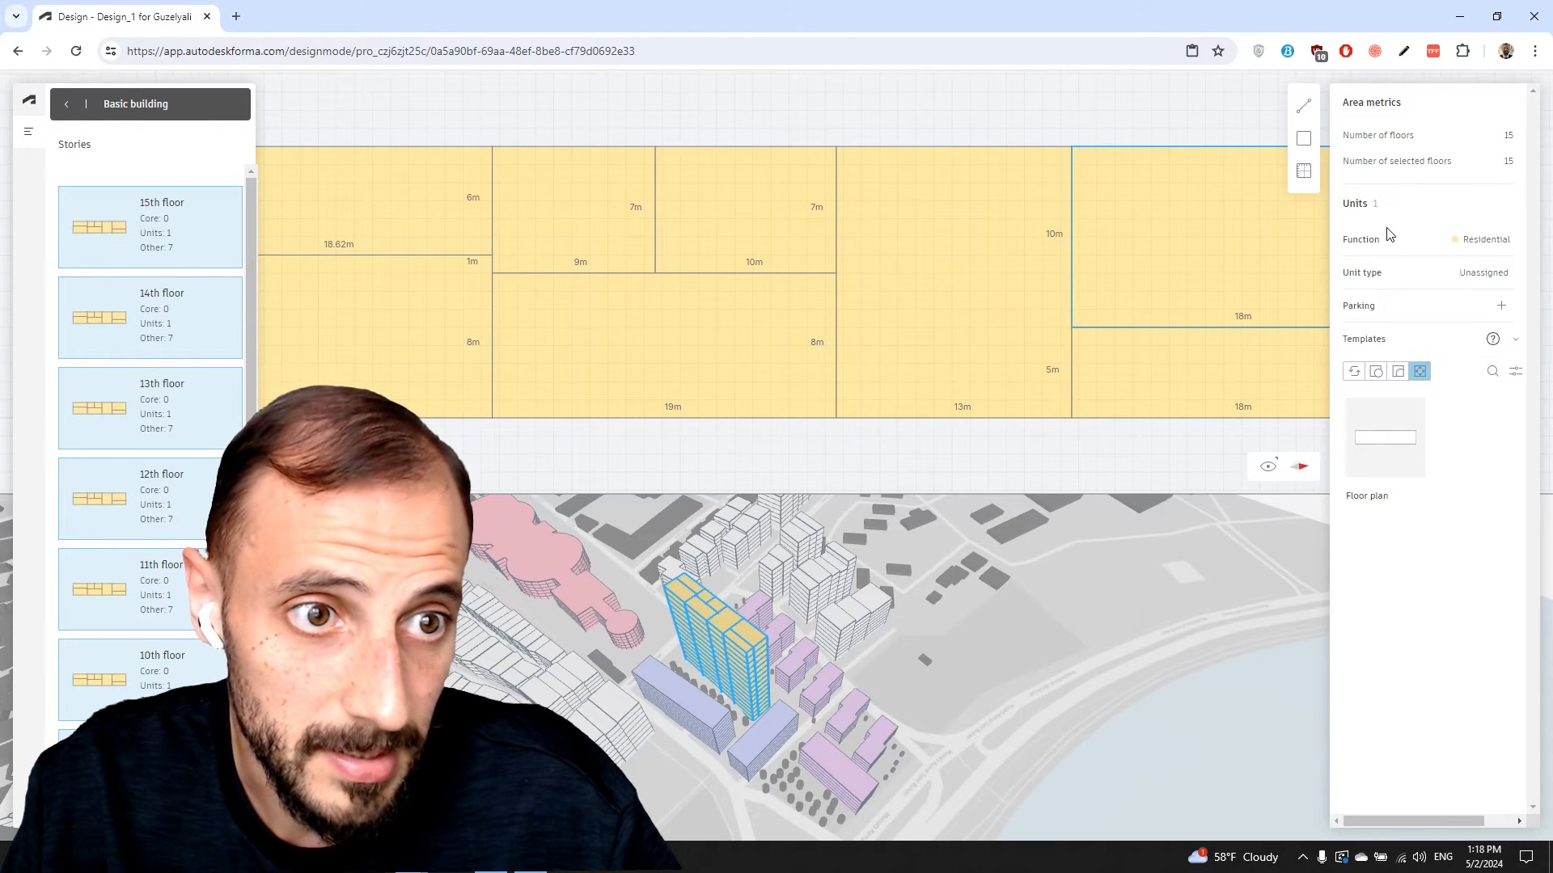
pyautogui.click(1480, 275)
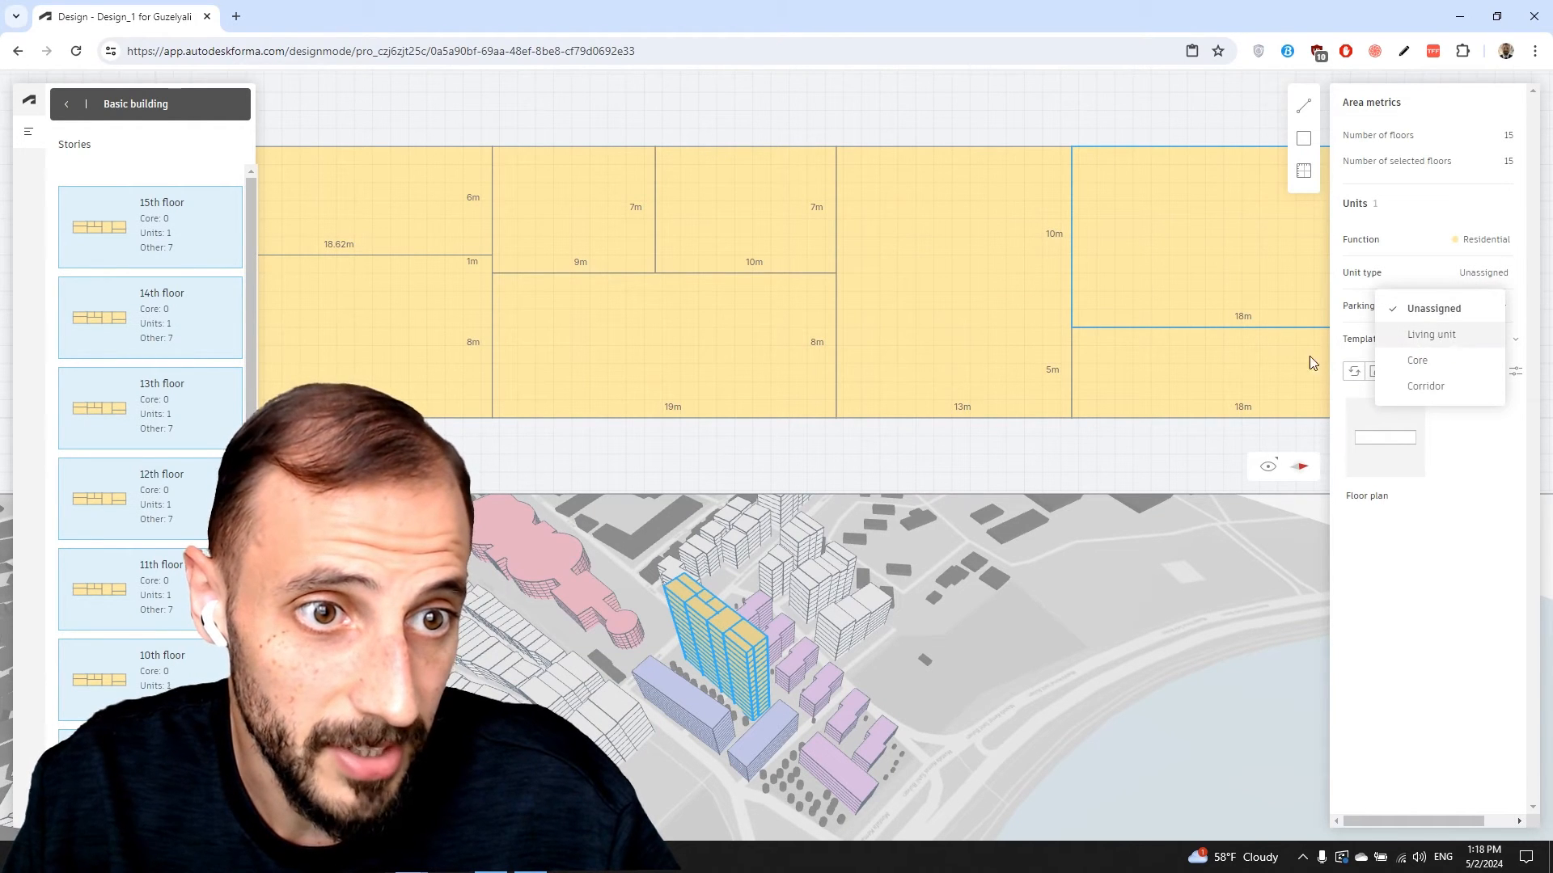
pyautogui.click(1432, 335)
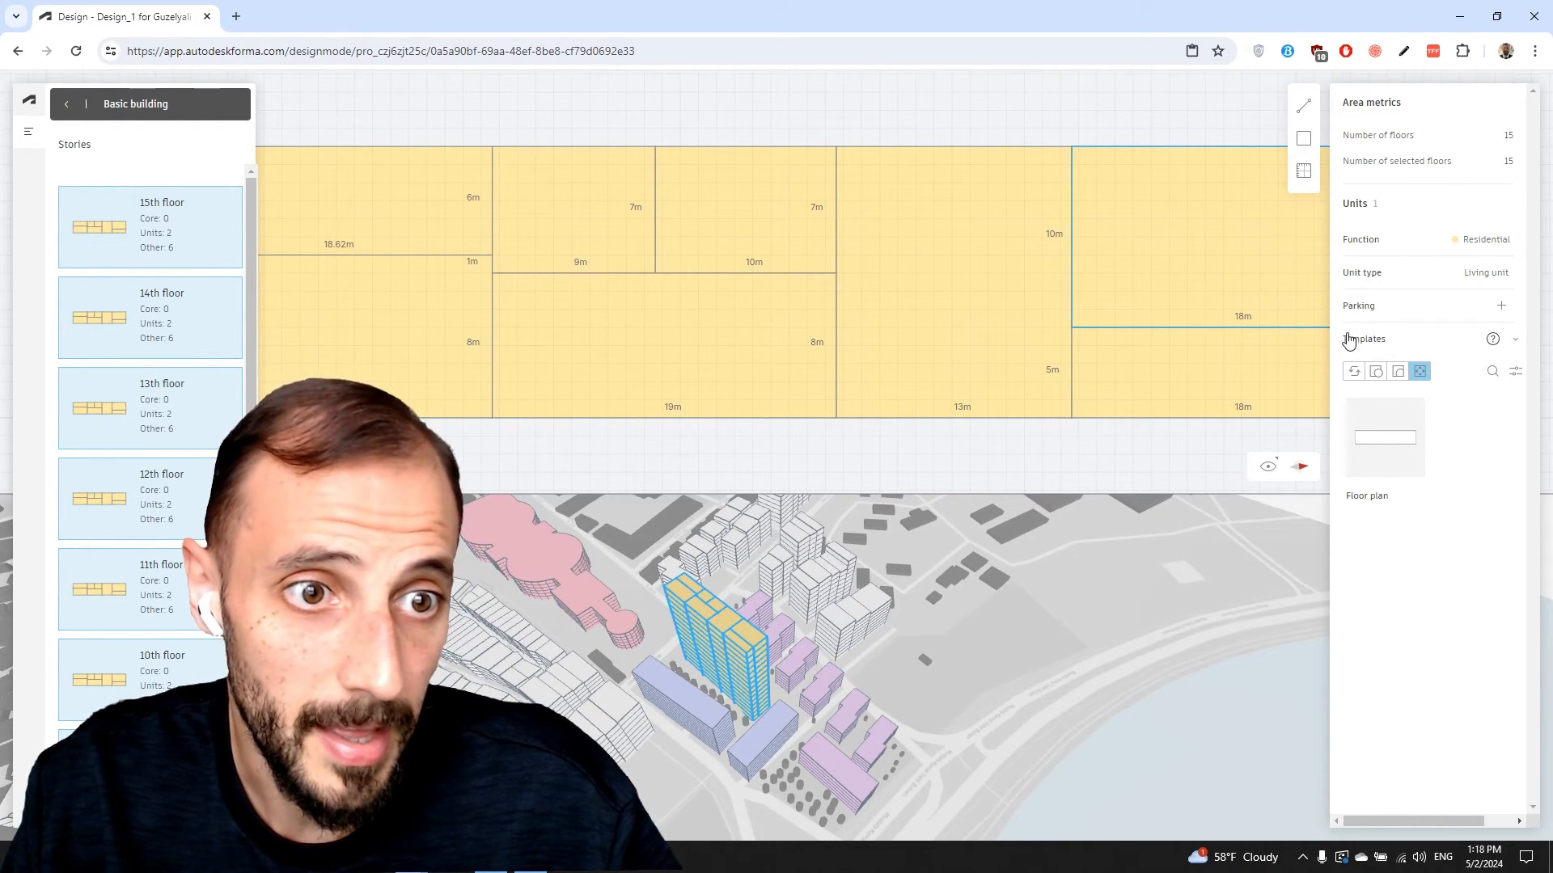
pyautogui.scroll(-2, 927, 437)
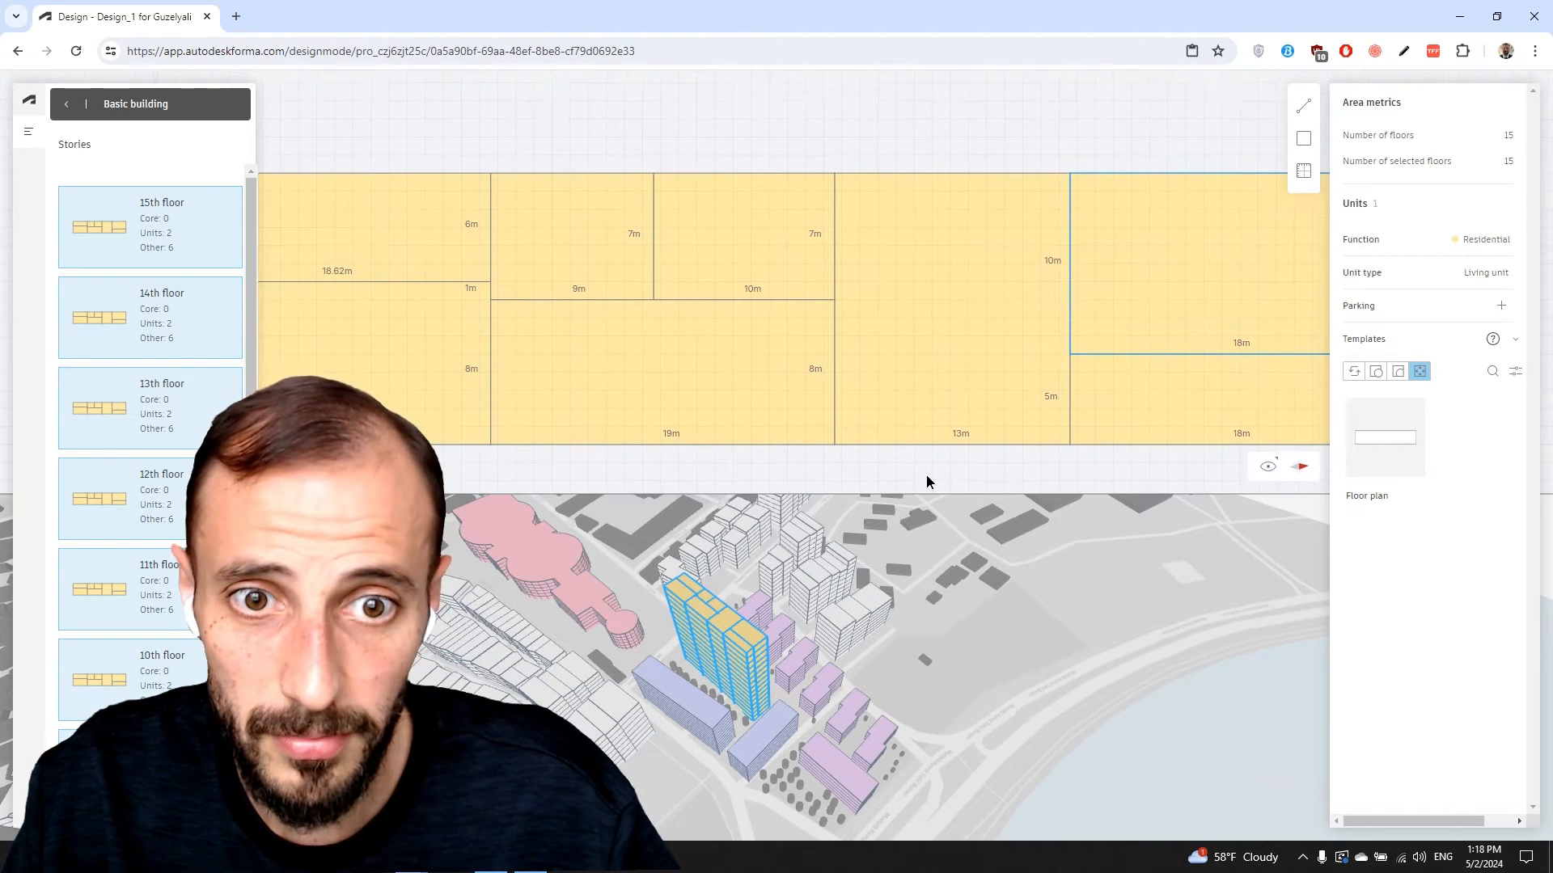
pyautogui.scroll(-1, 930, 415)
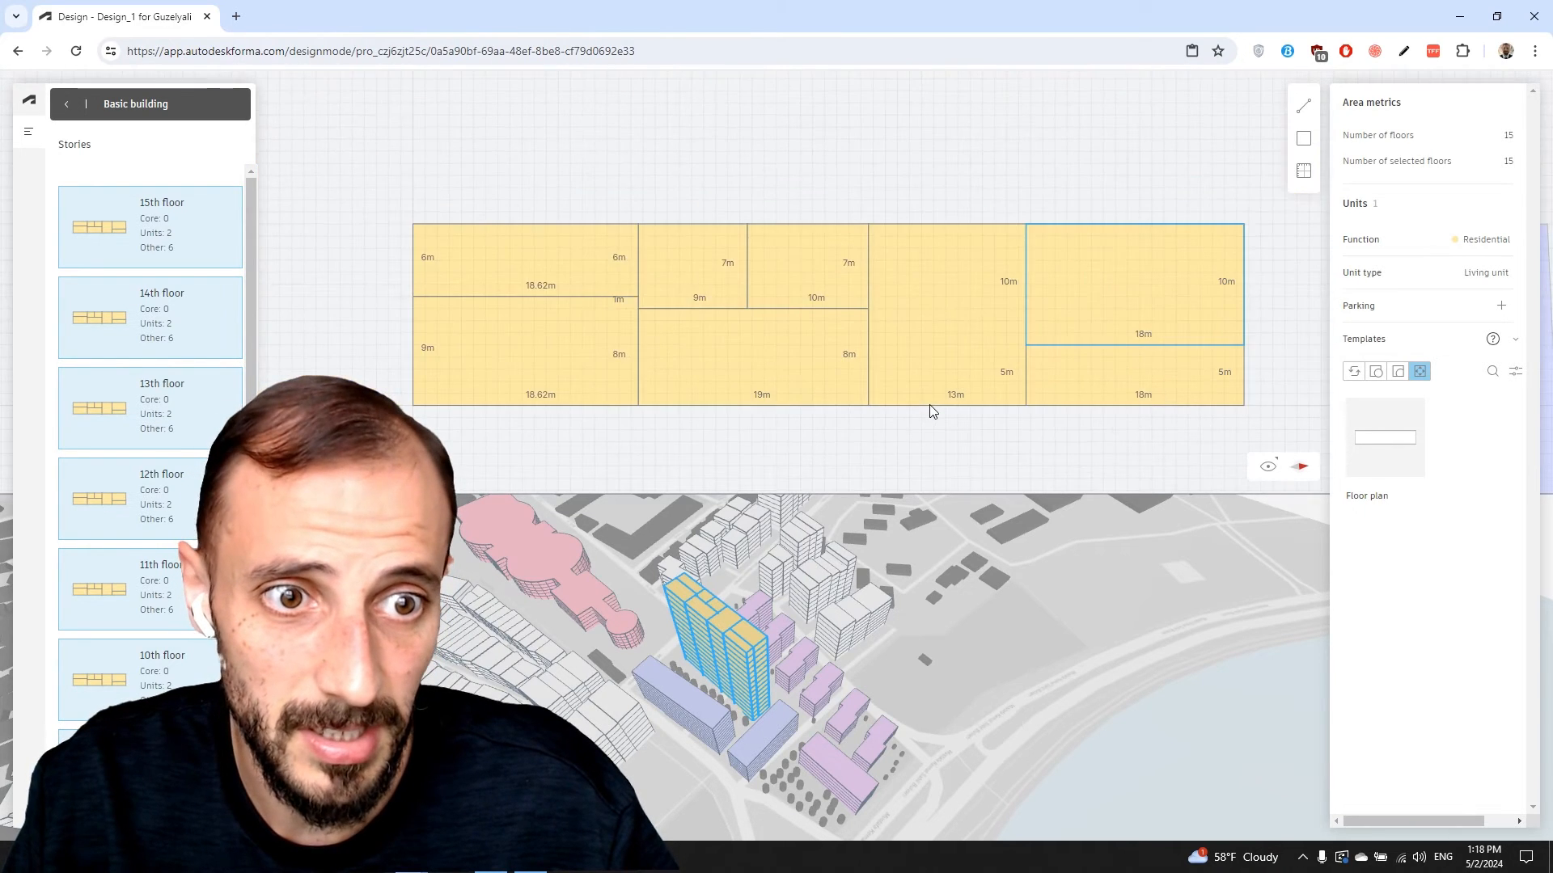
# Preview the floor plan coloured by type and by area, then return to colouring by function
pyautogui.click(1268, 469)
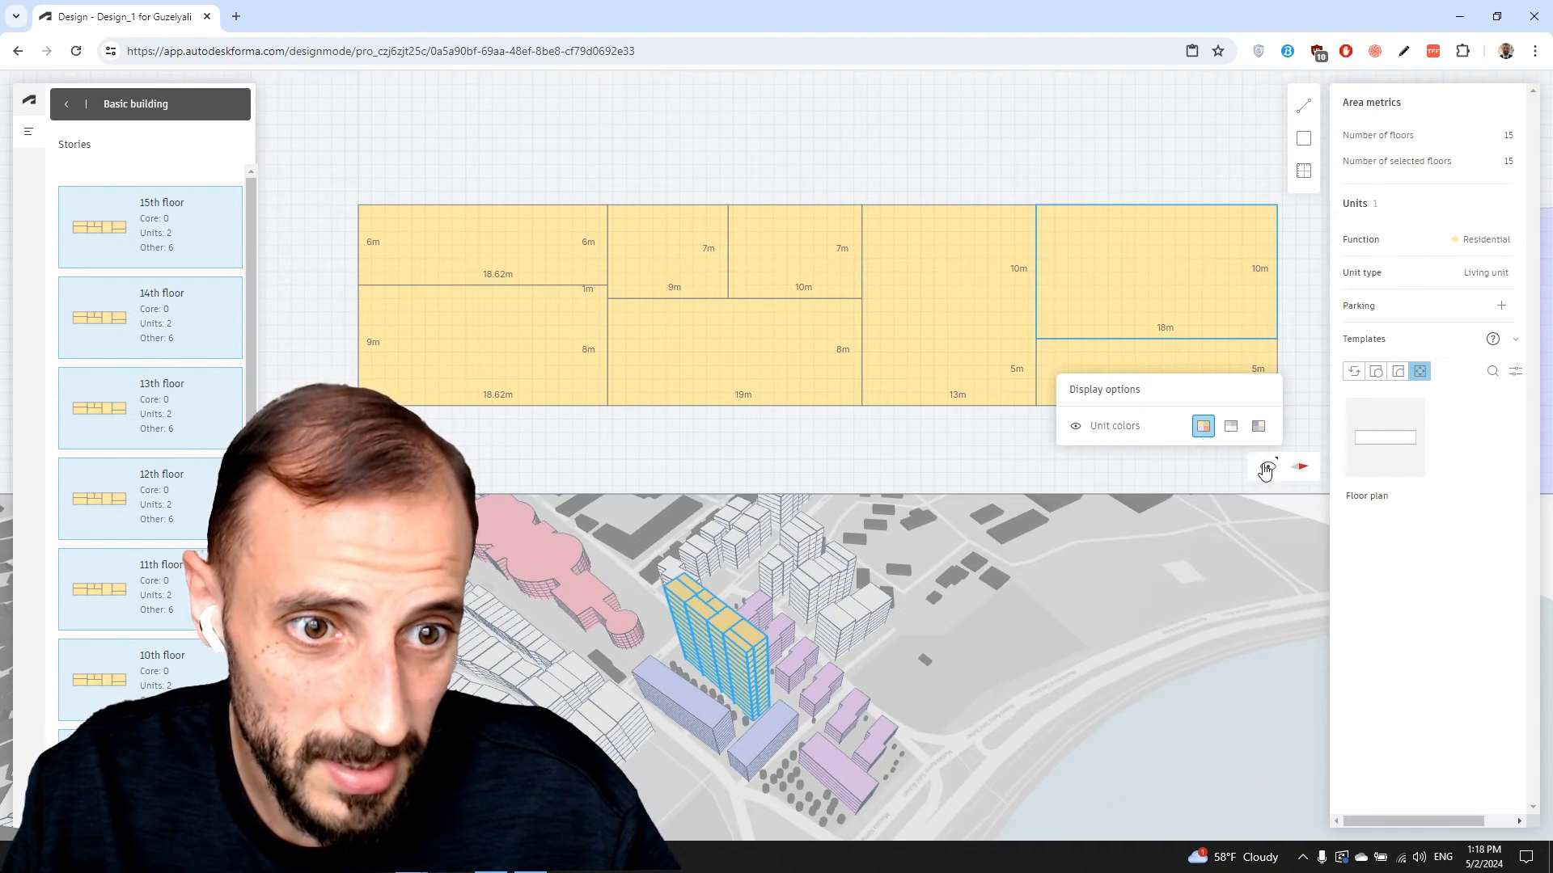
pyautogui.click(1231, 426)
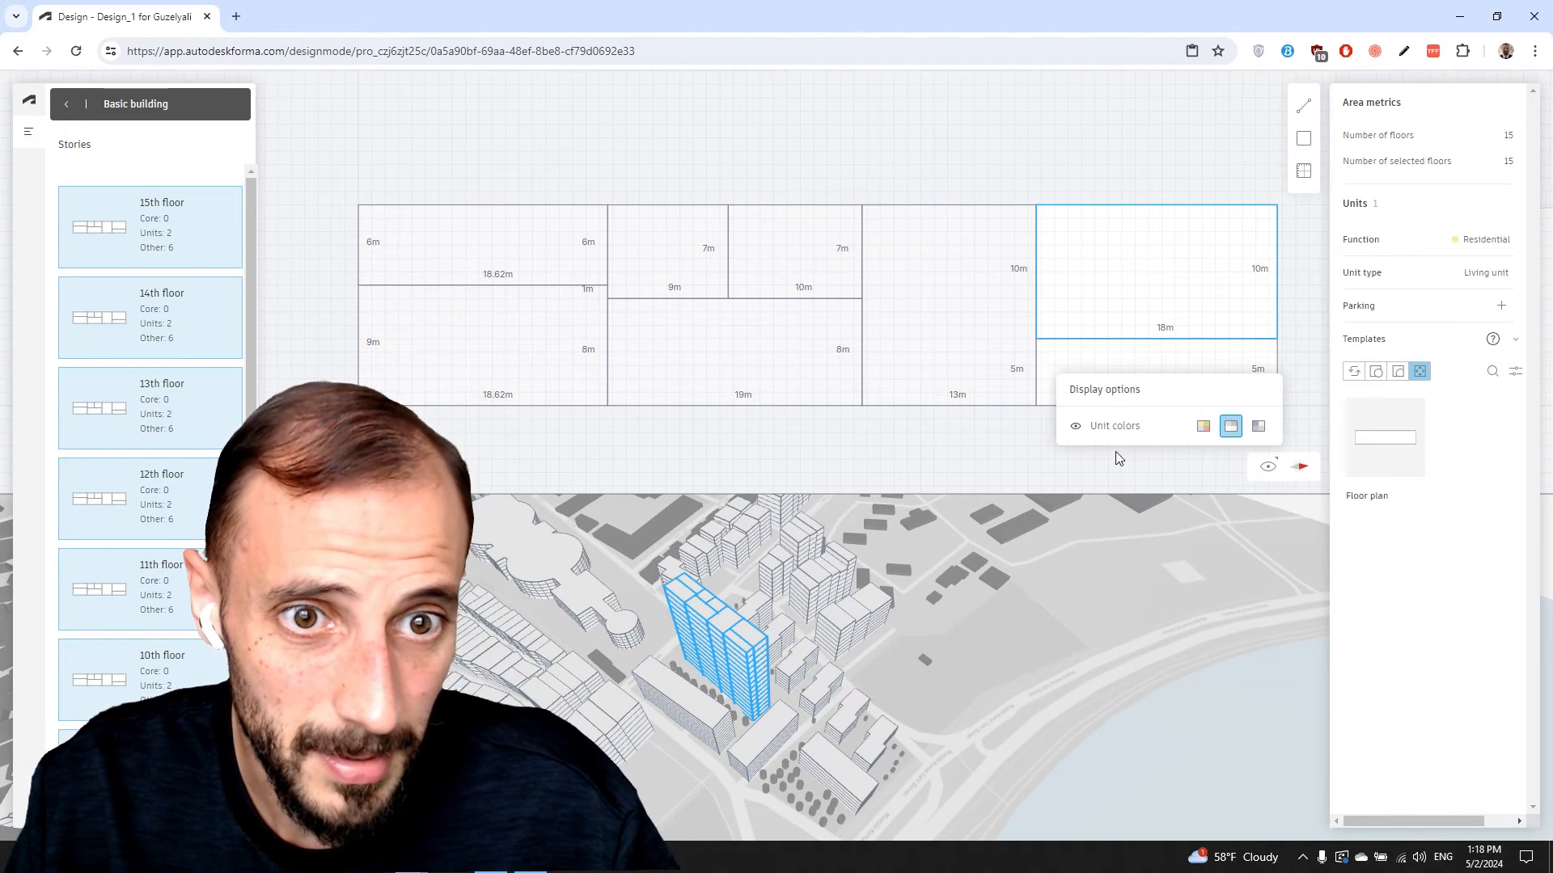
pyautogui.click(1258, 428)
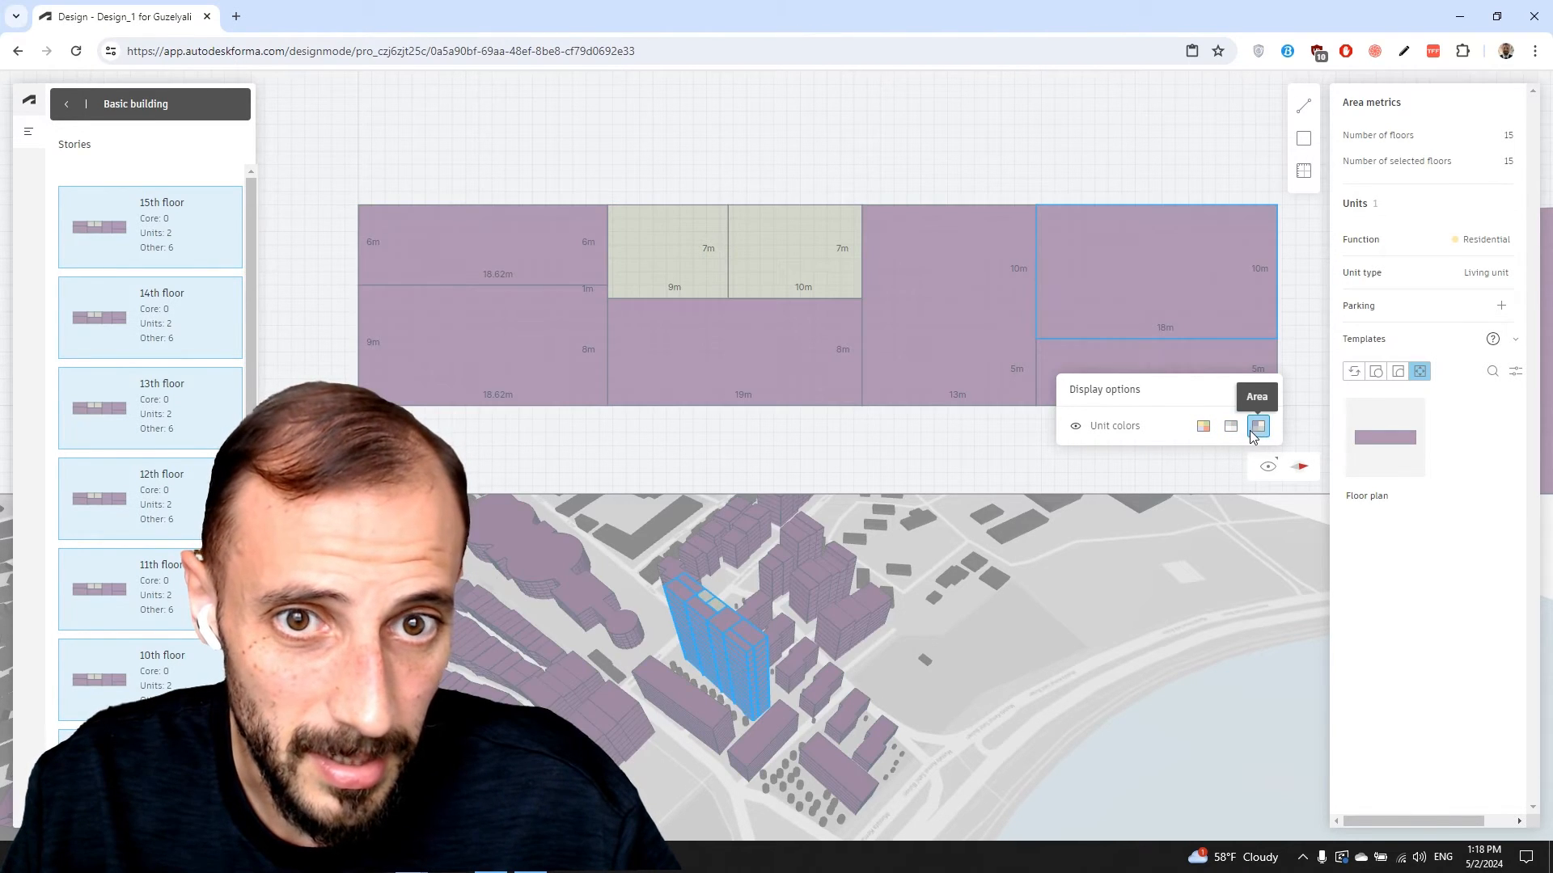
pyautogui.click(1204, 428)
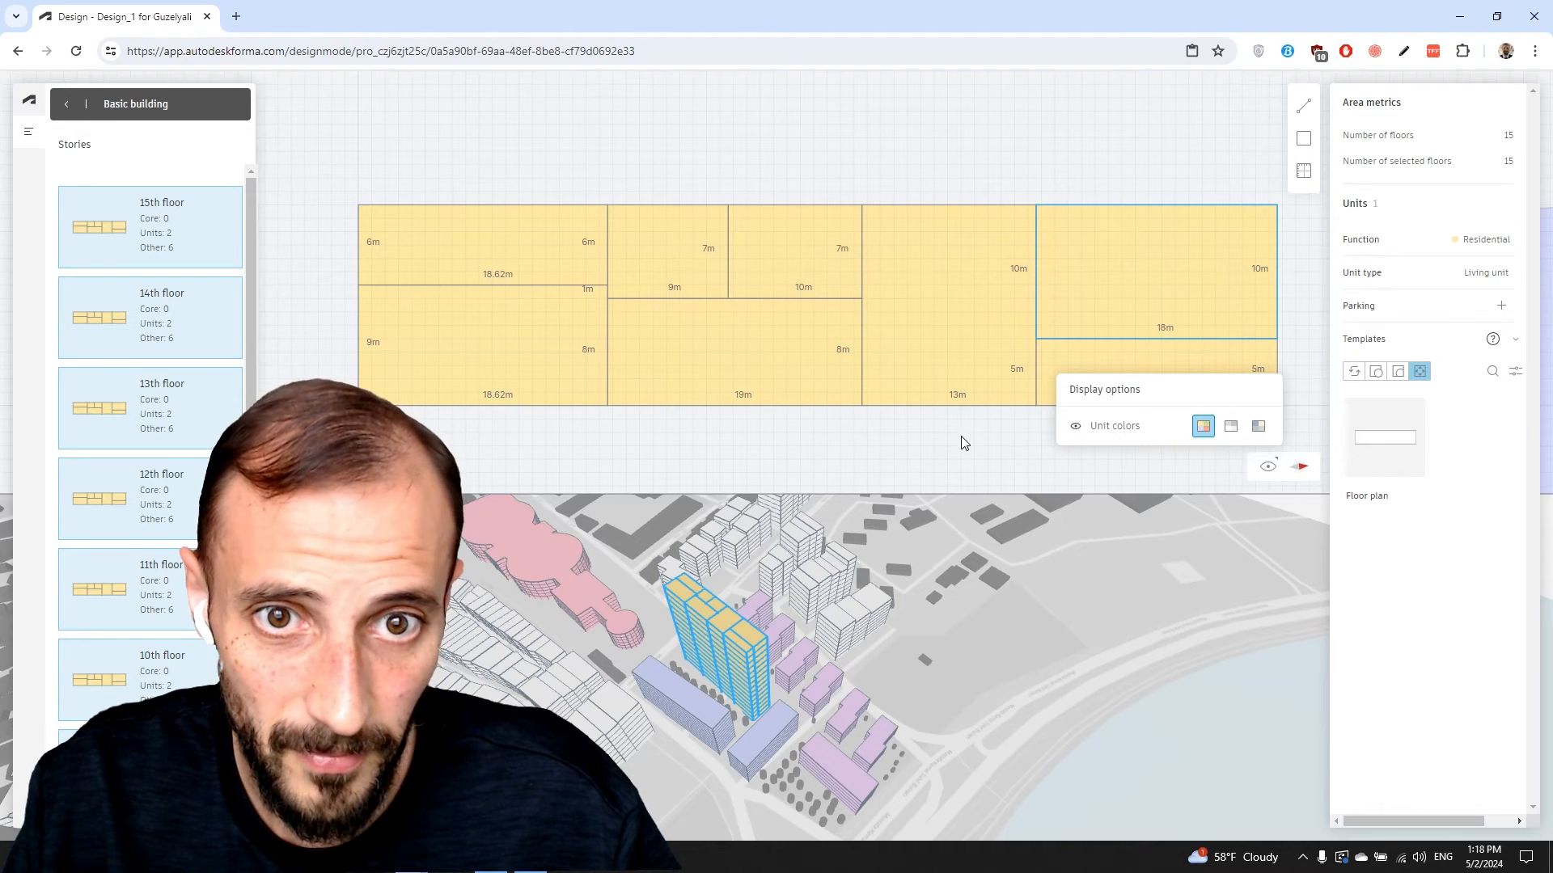
# Make the 19m-wide room the building Core
pyautogui.click(1086, 341)
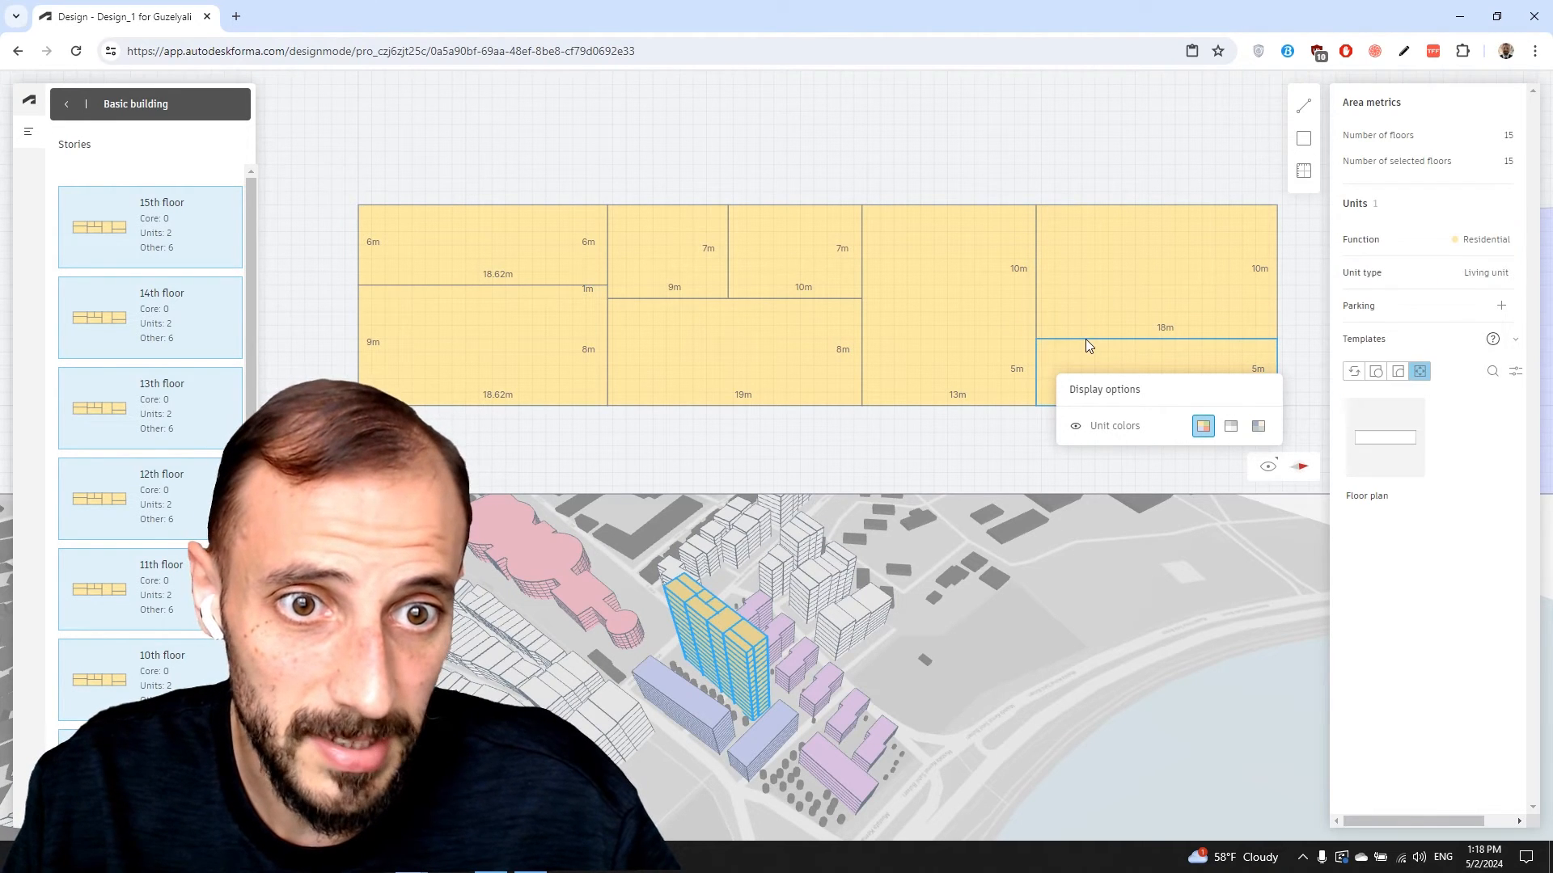
pyautogui.click(774, 295)
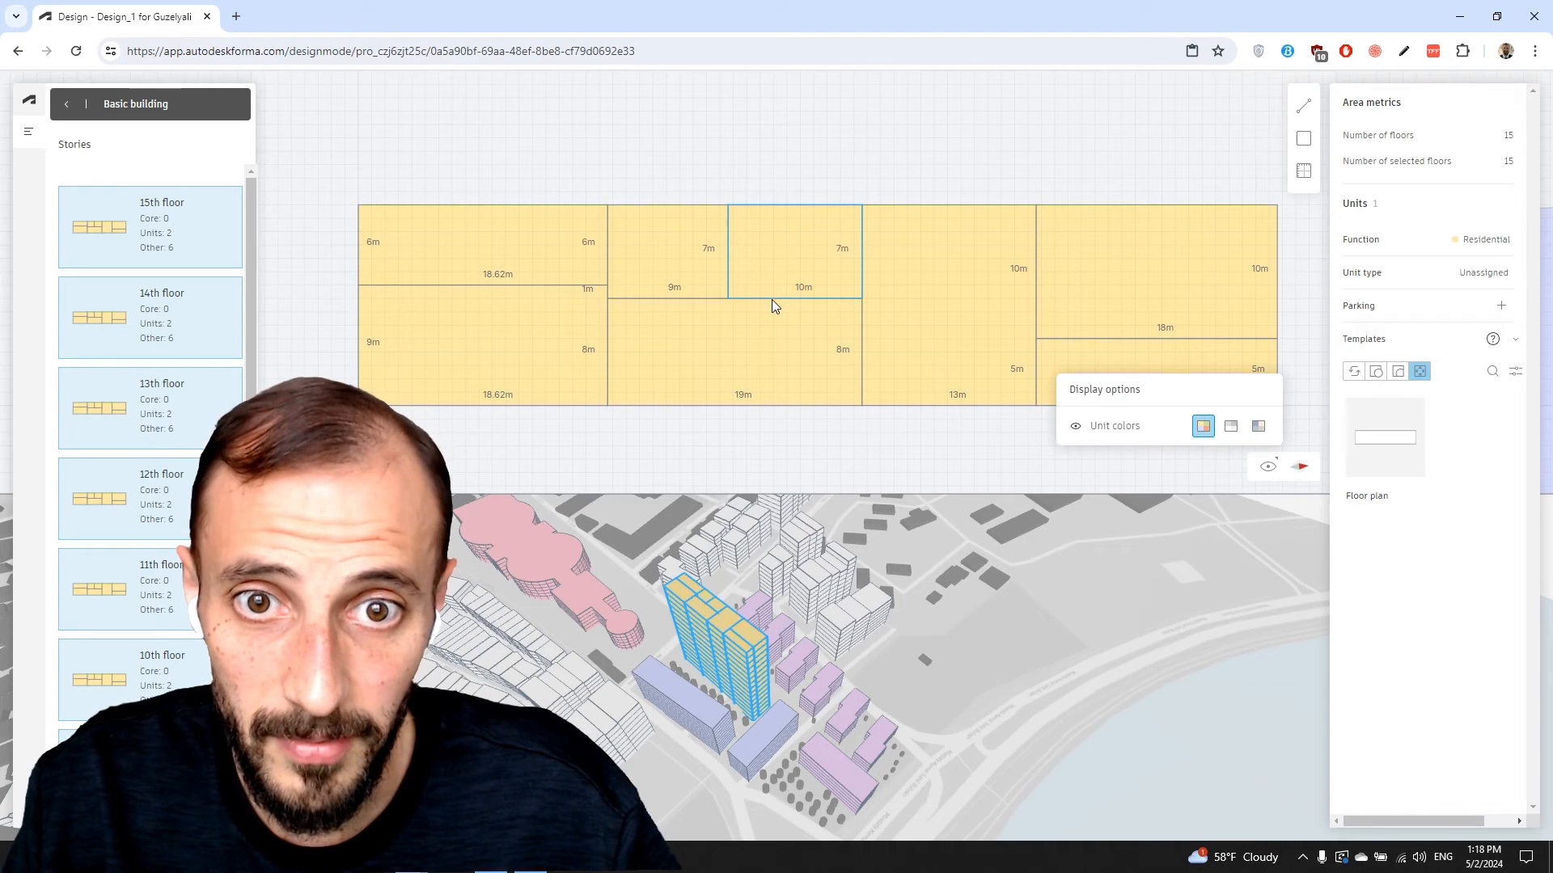
pyautogui.click(859, 364)
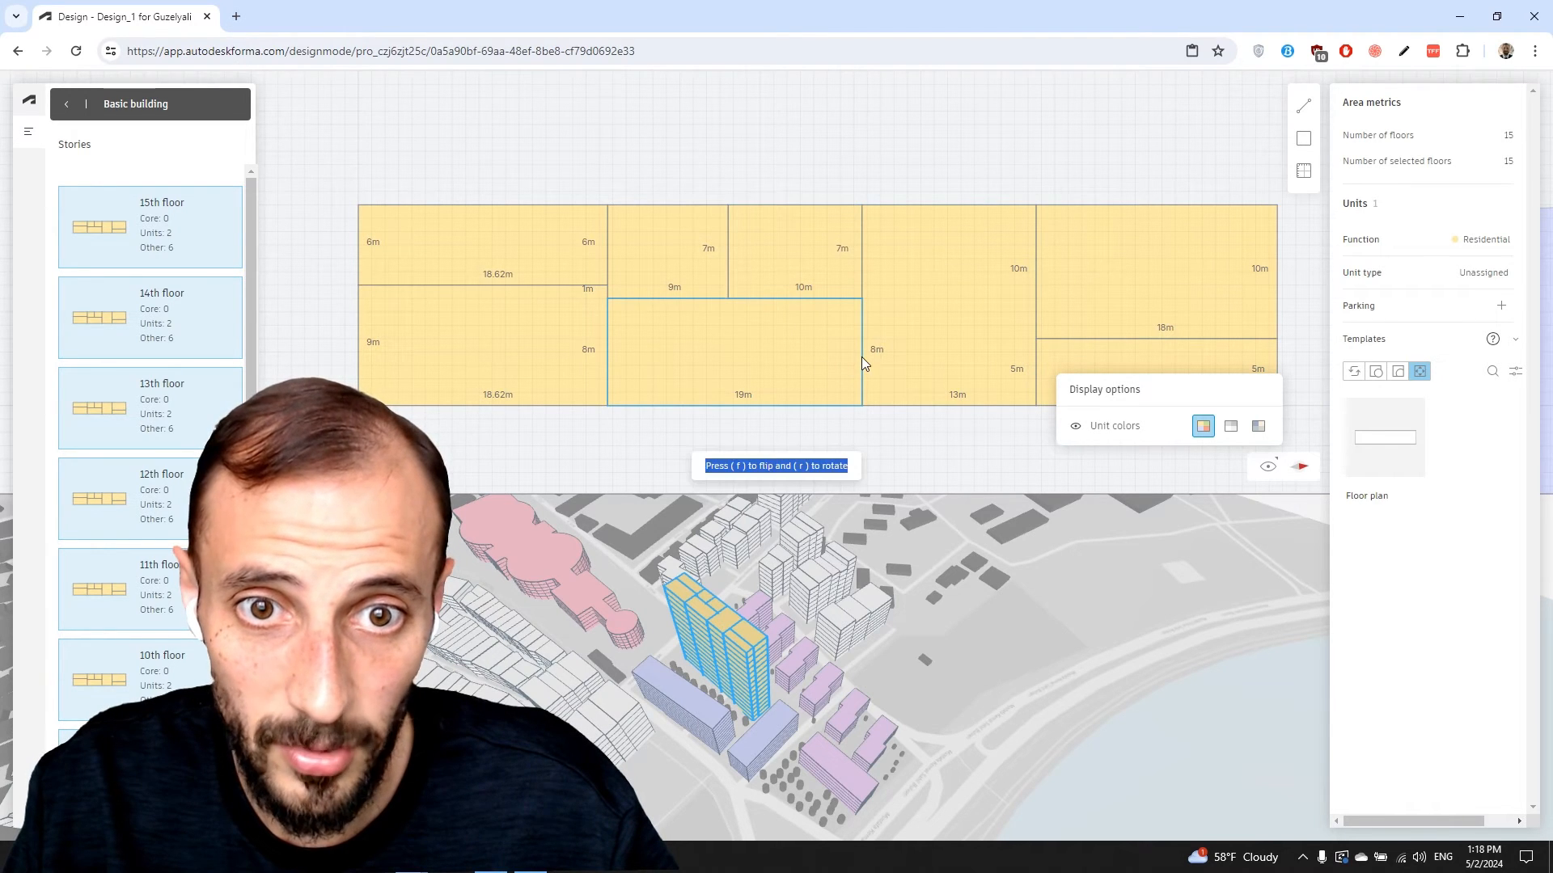
pyautogui.click(1497, 280)
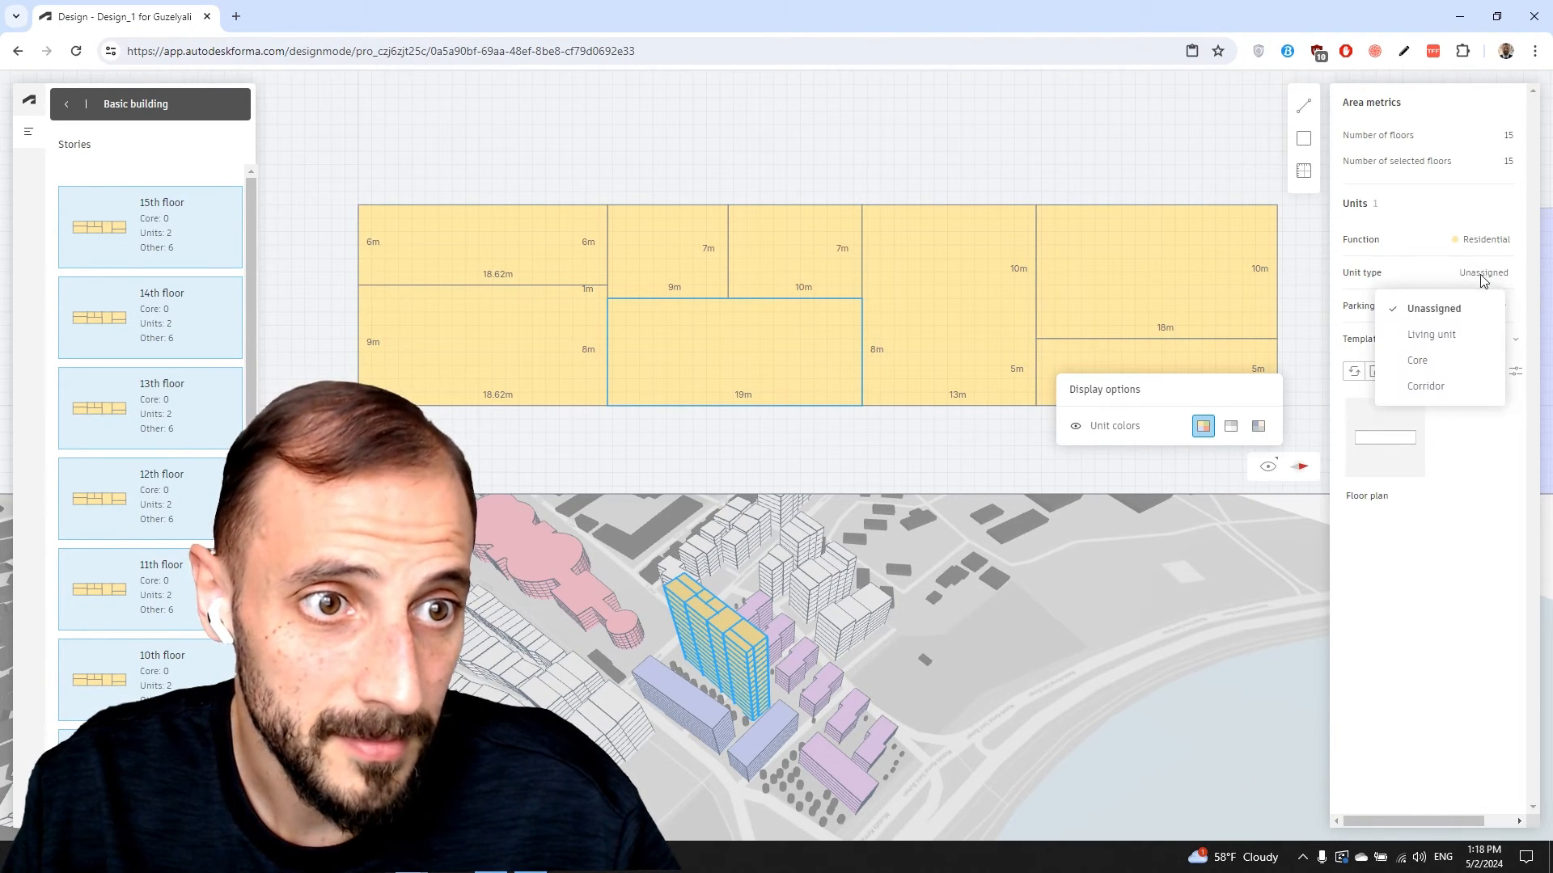
pyautogui.click(1425, 363)
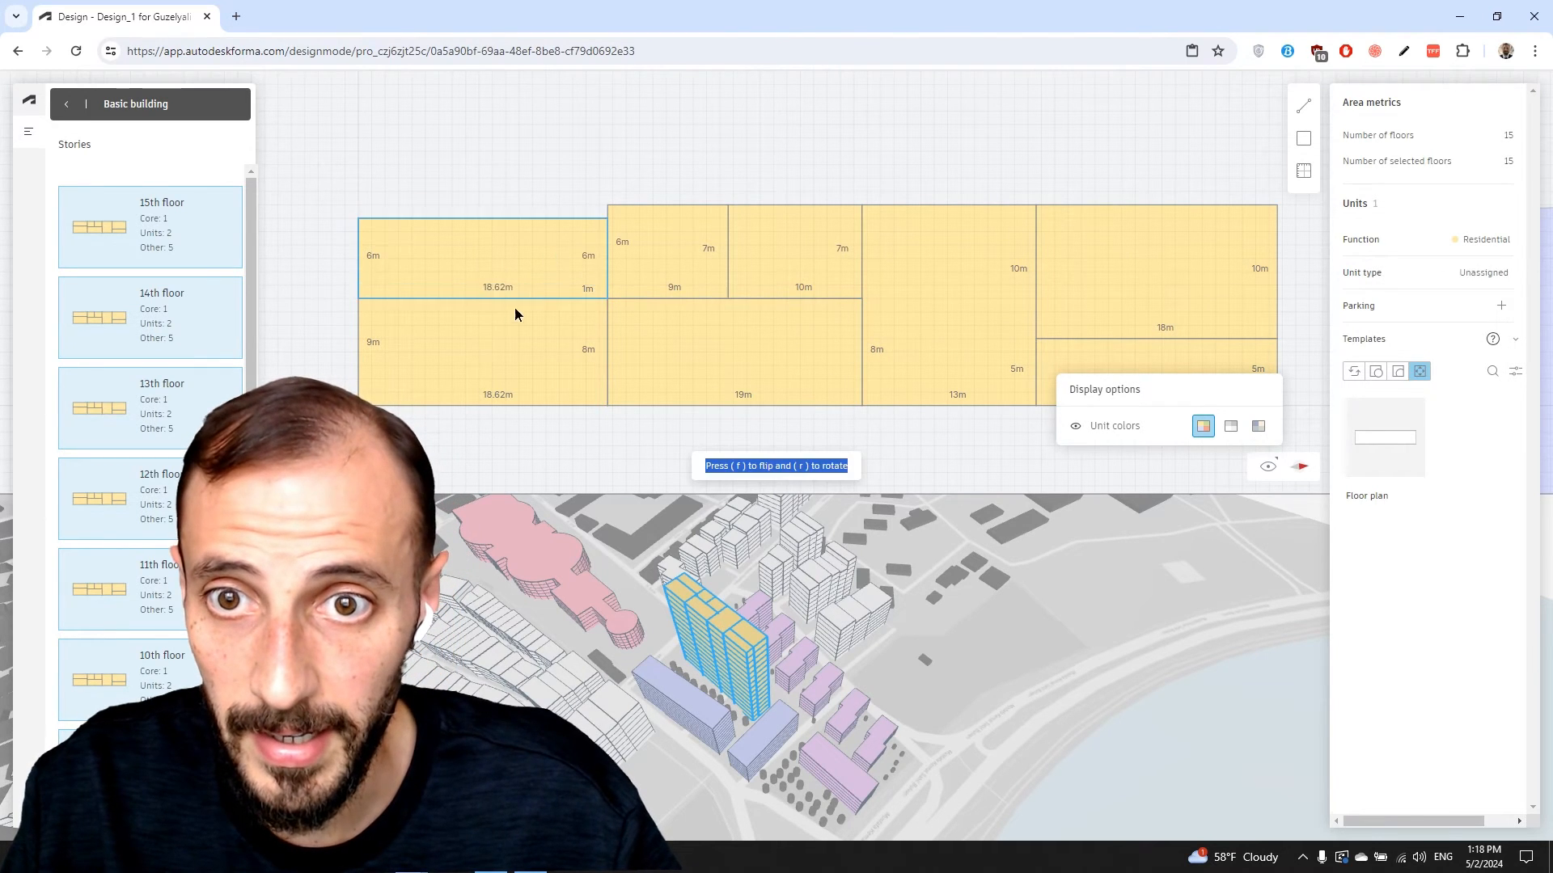
# Snap the upper-left unit against the top row and make the two left units Living units
pyautogui.moveTo(515, 309); pyautogui.dragTo(535, 279)
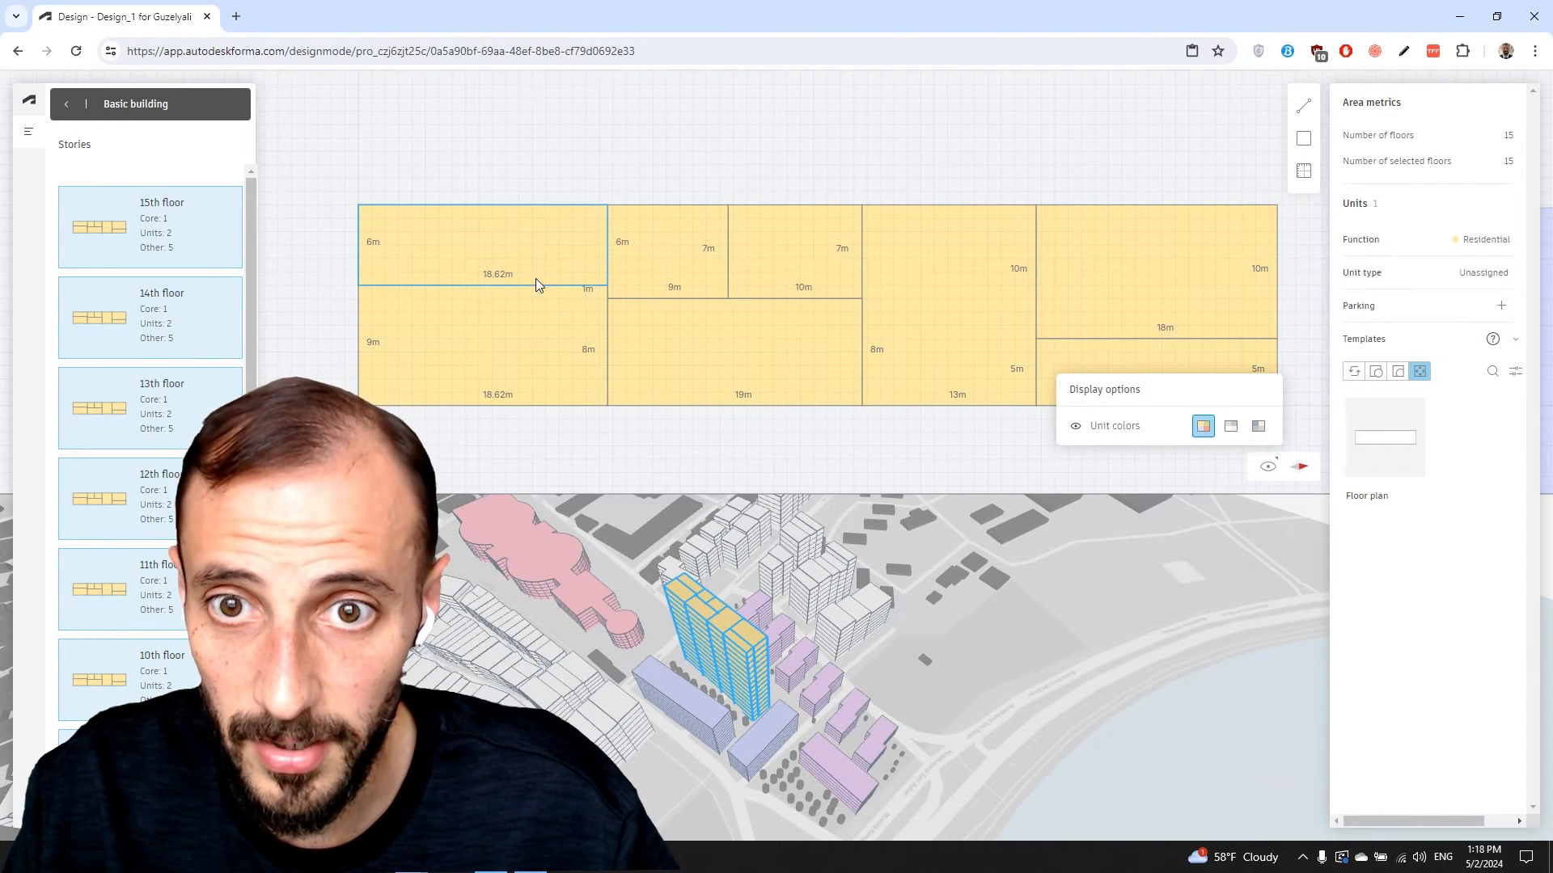
pyautogui.click(397, 411)
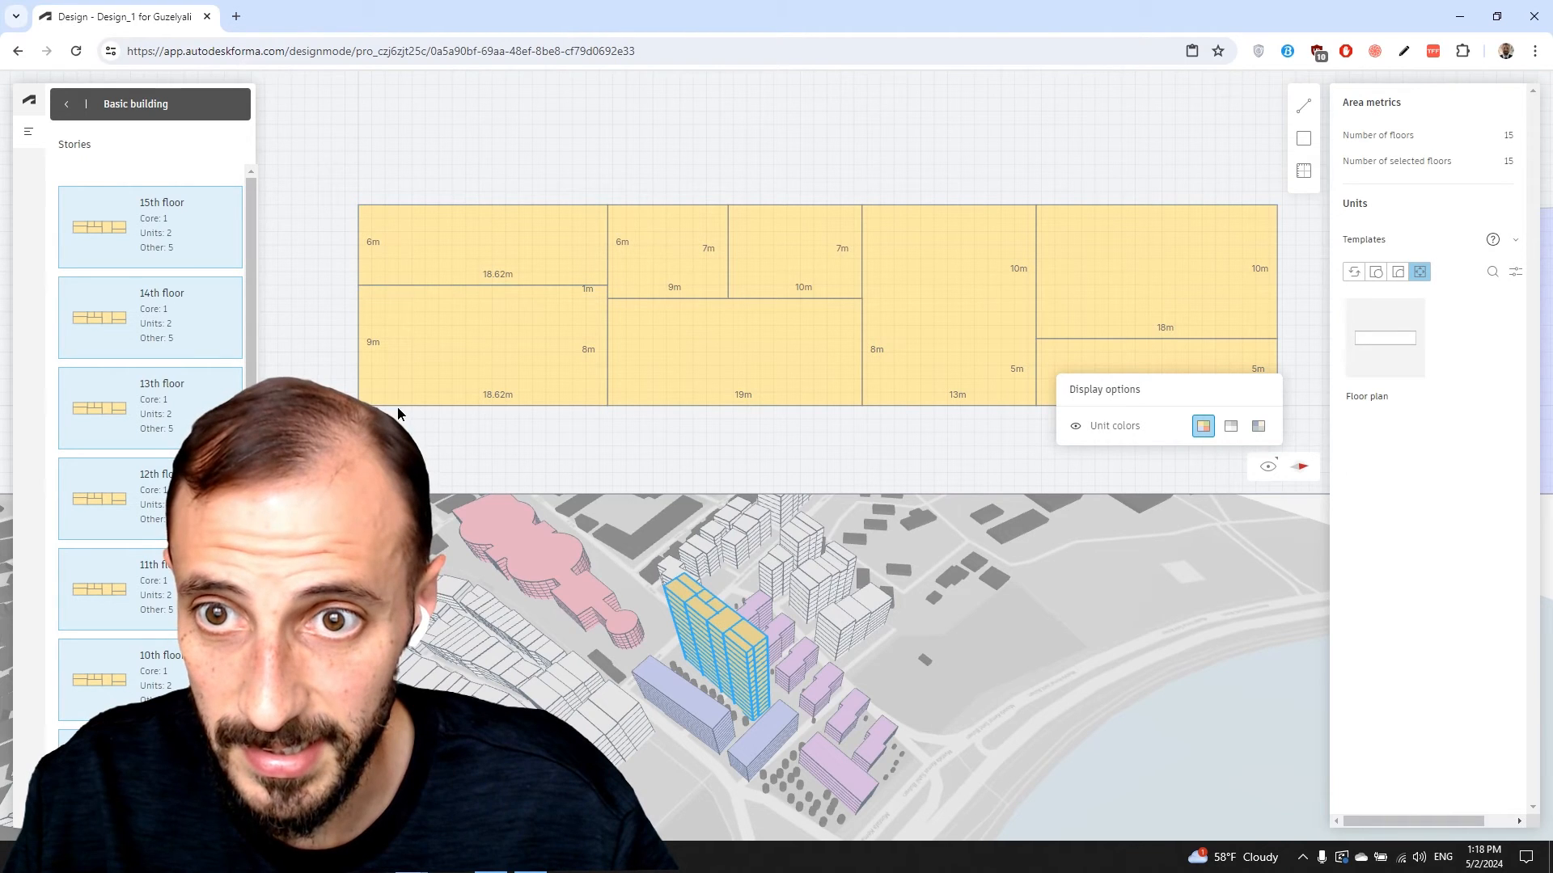
pyautogui.click(398, 406)
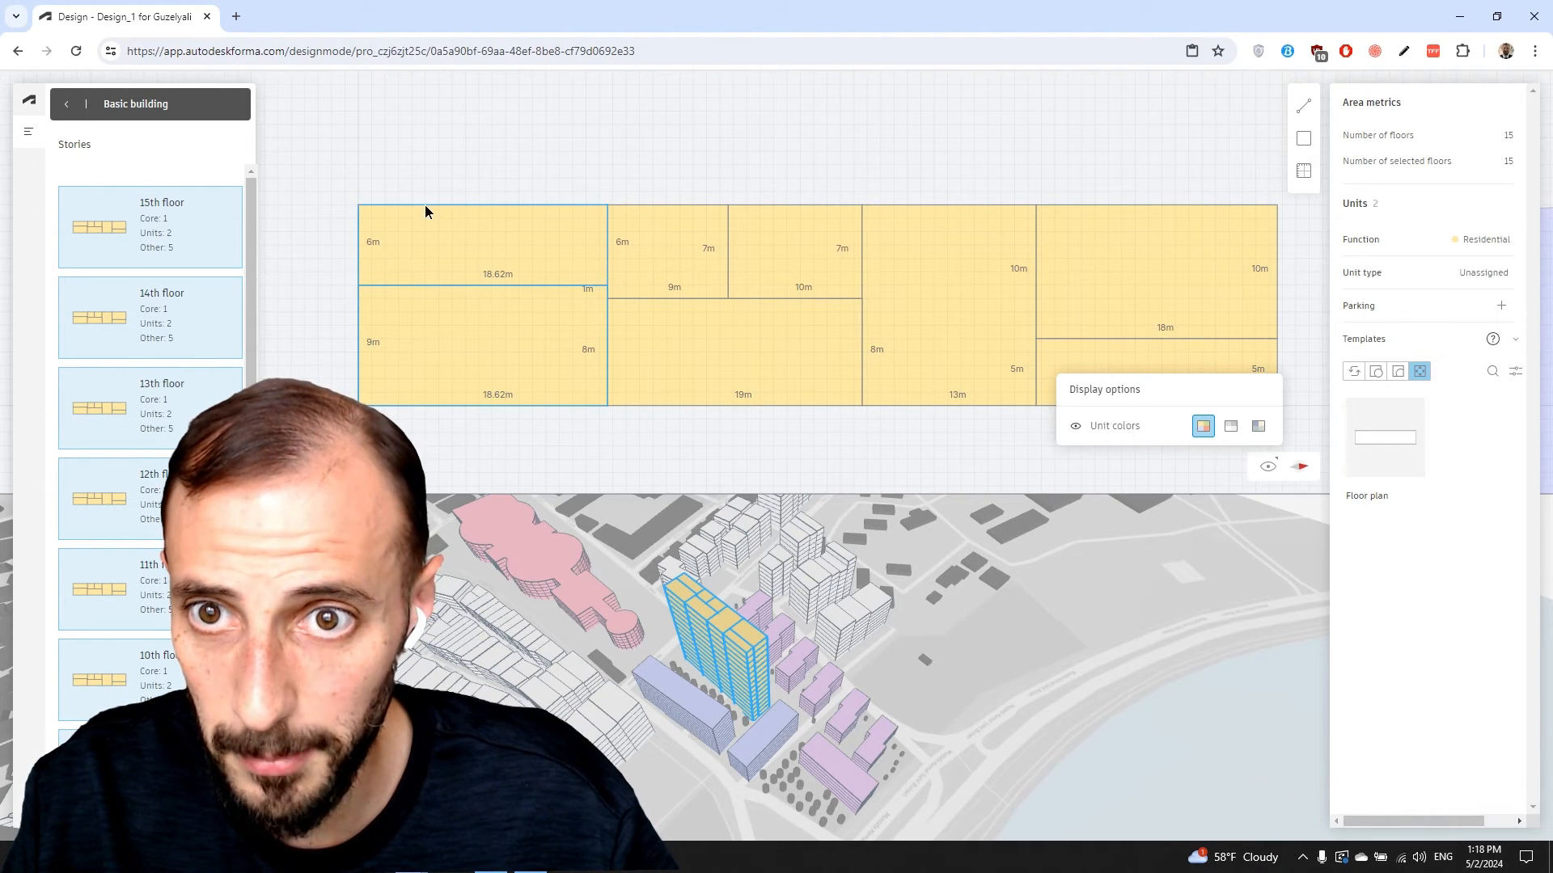
pyautogui.click(1483, 272)
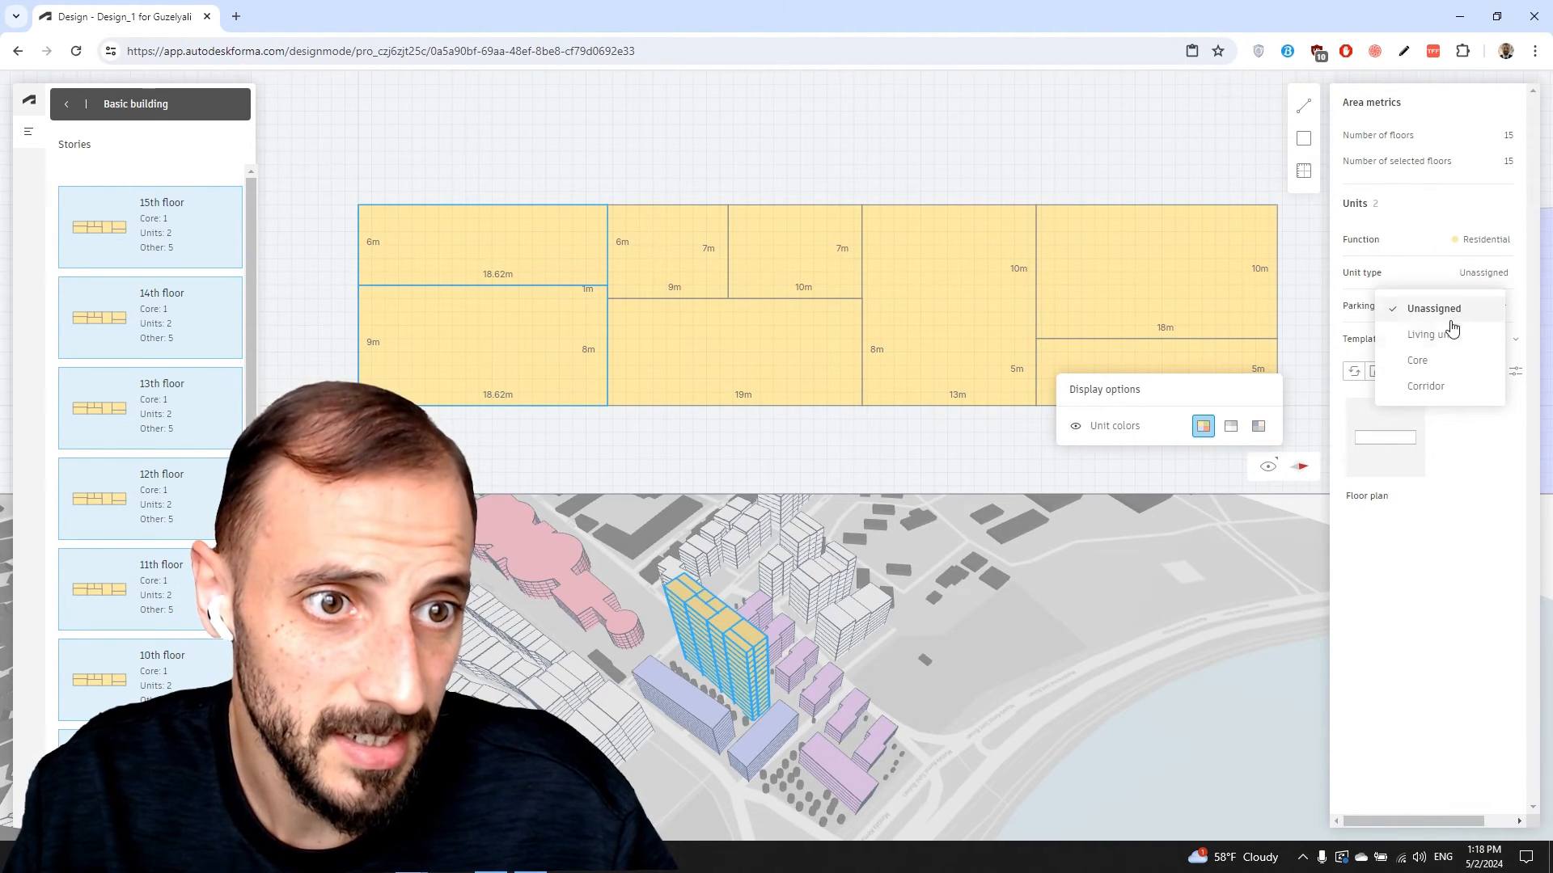
pyautogui.click(1425, 335)
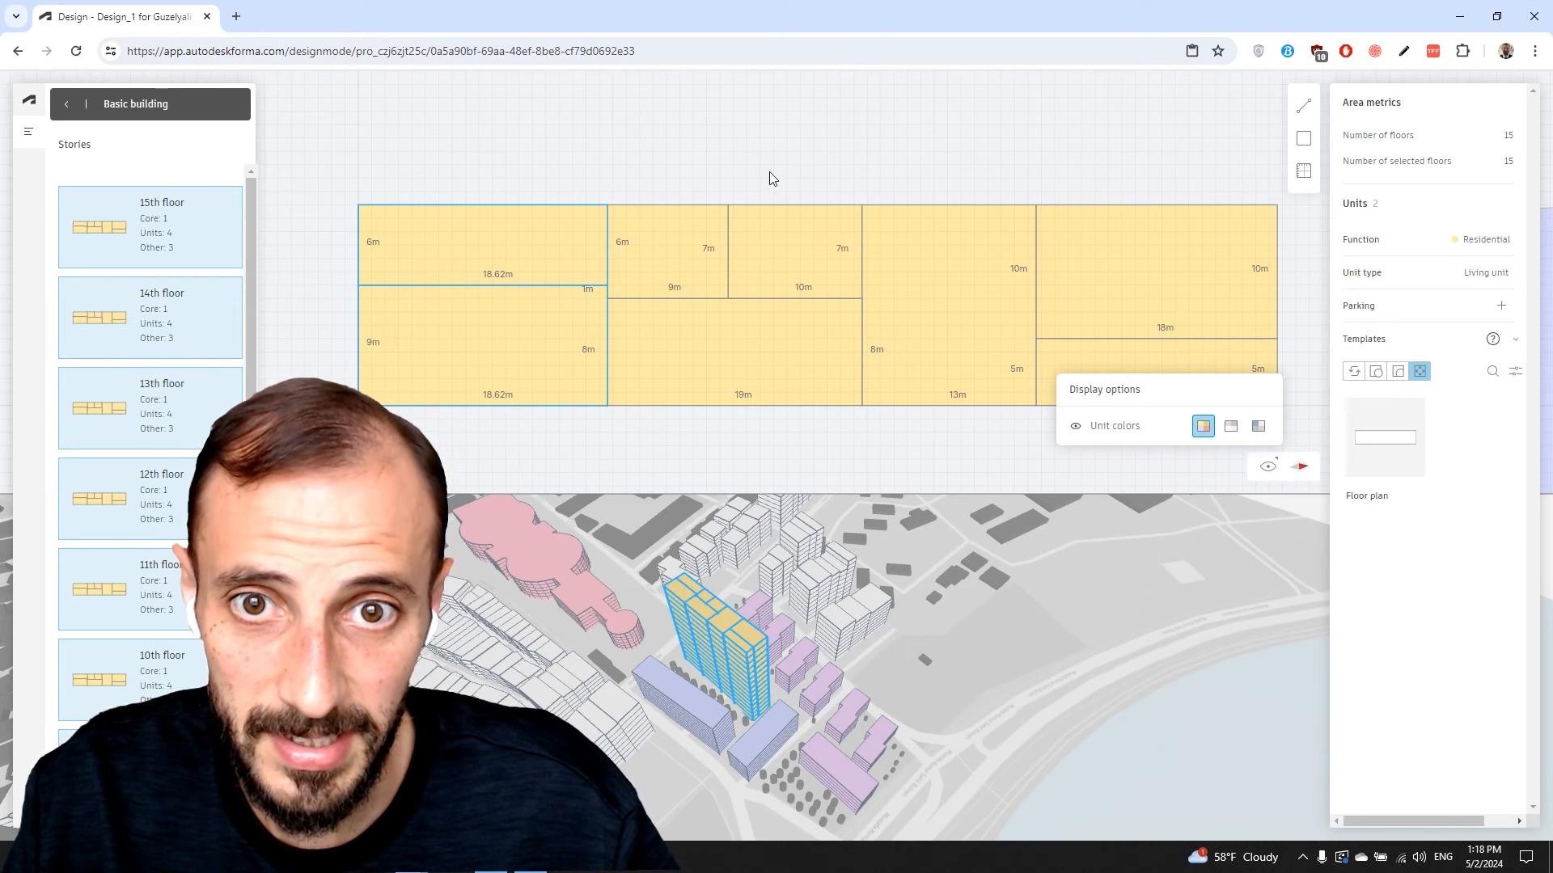
# Set the two upper-middle units to Living unit and return to the site view
pyautogui.click(753, 205)
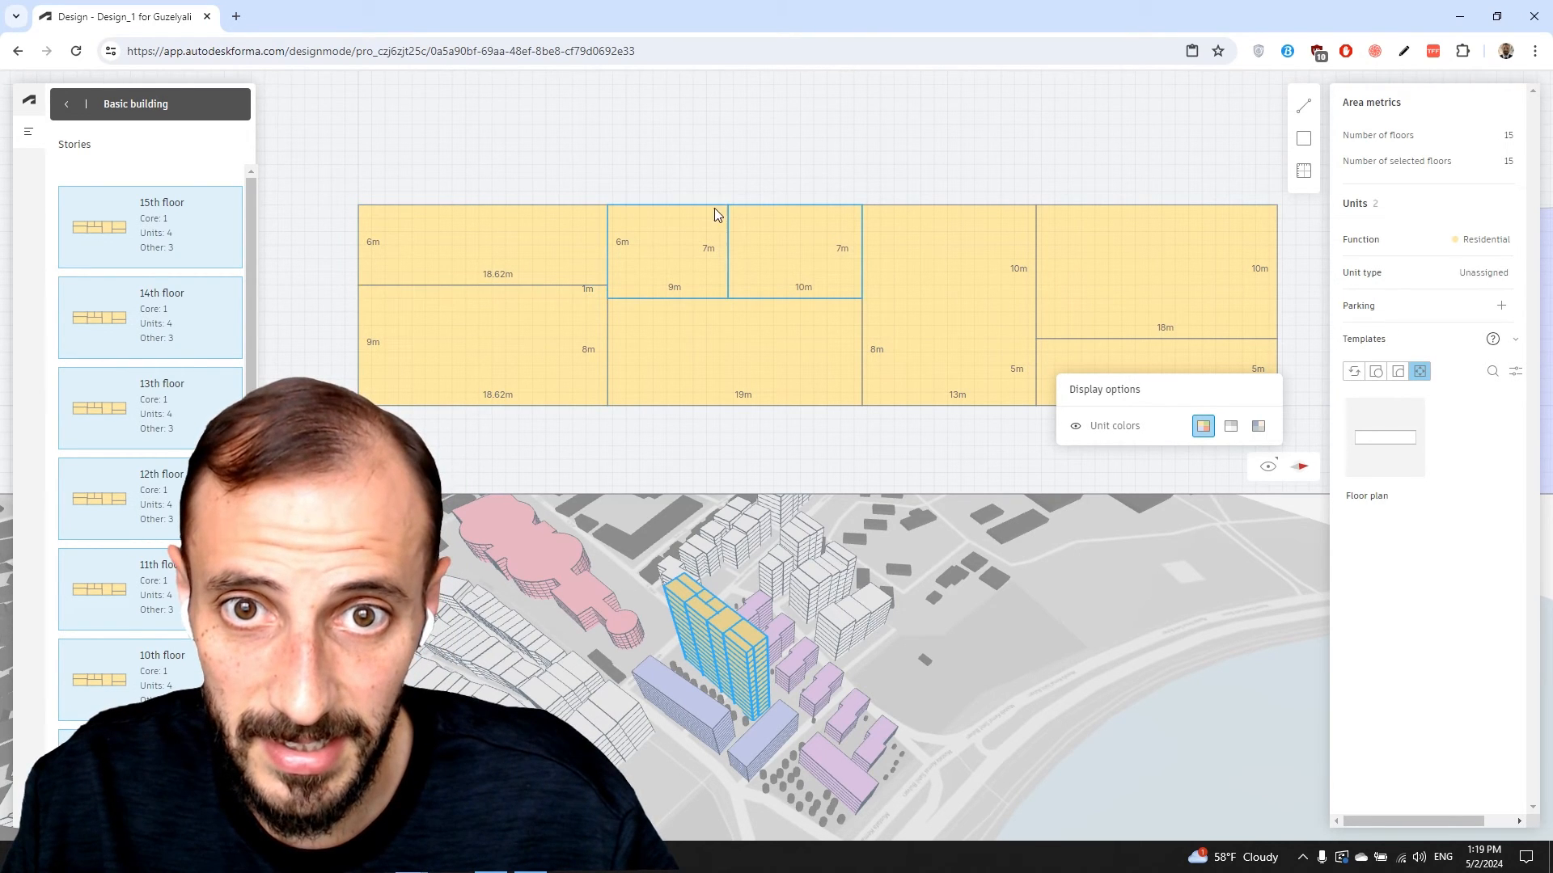
pyautogui.click(1496, 273)
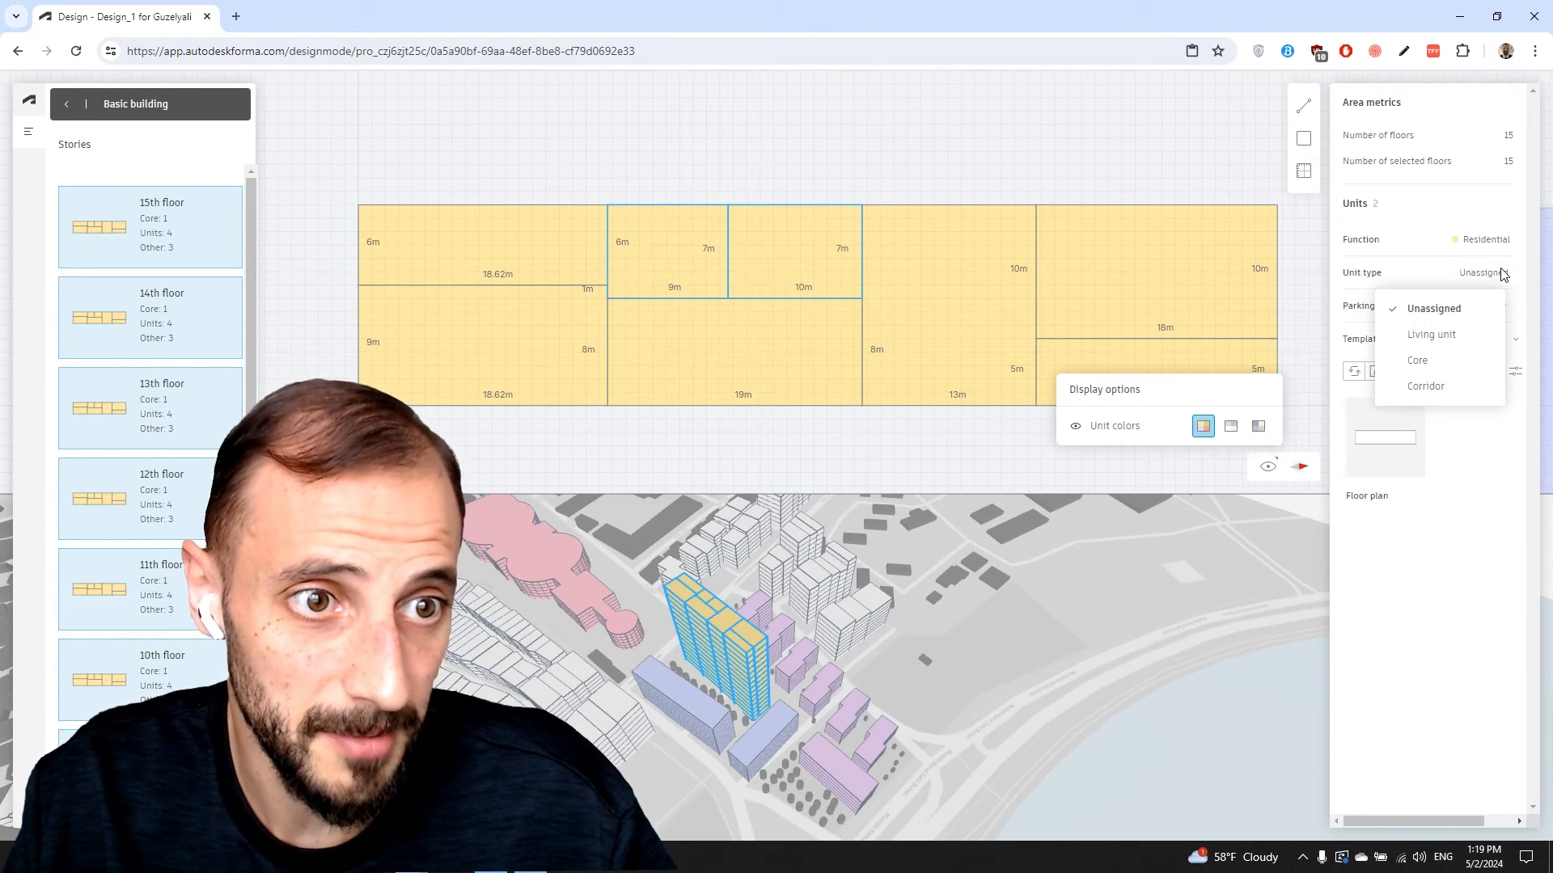
pyautogui.click(1439, 335)
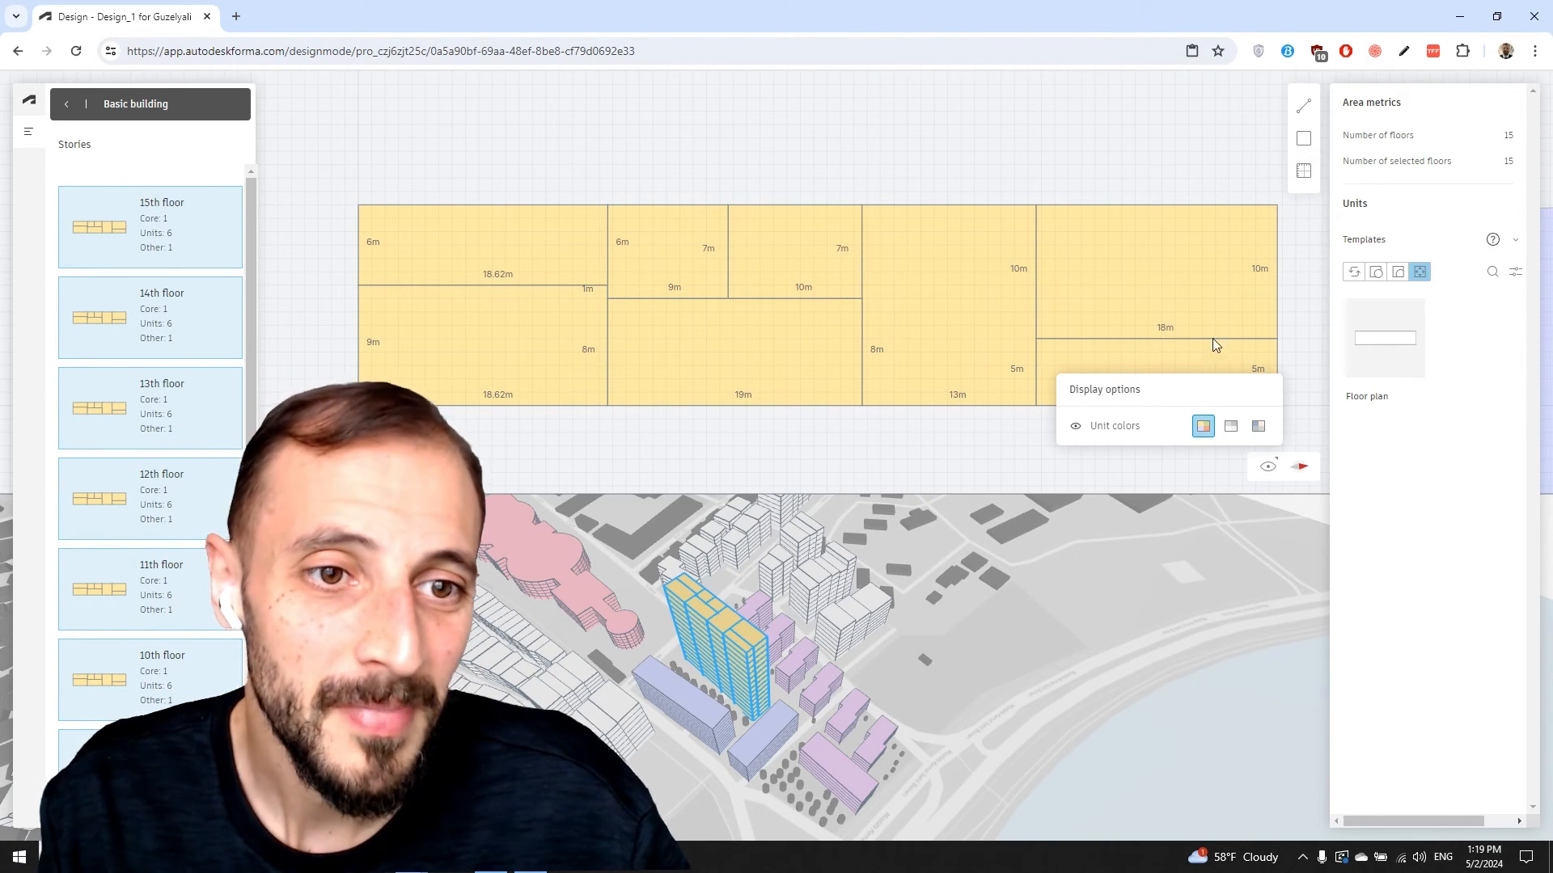
pyautogui.click(64, 105)
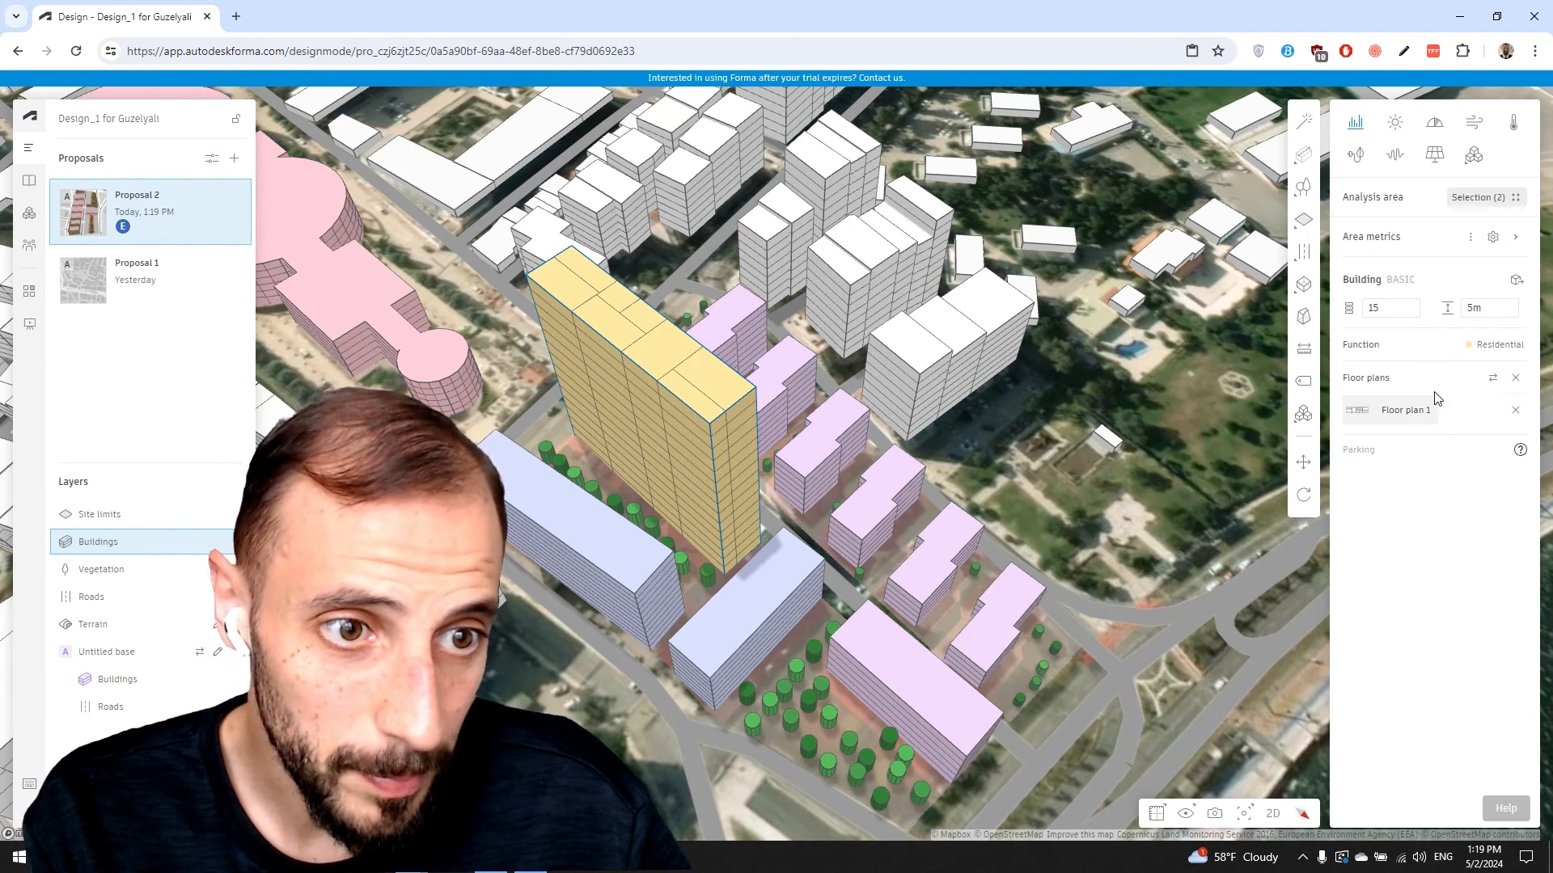
# Expand the Area metrics summary showing GFA 15,438 m², NIA 12,505 m² and 90 units
pyautogui.click(1516, 237)
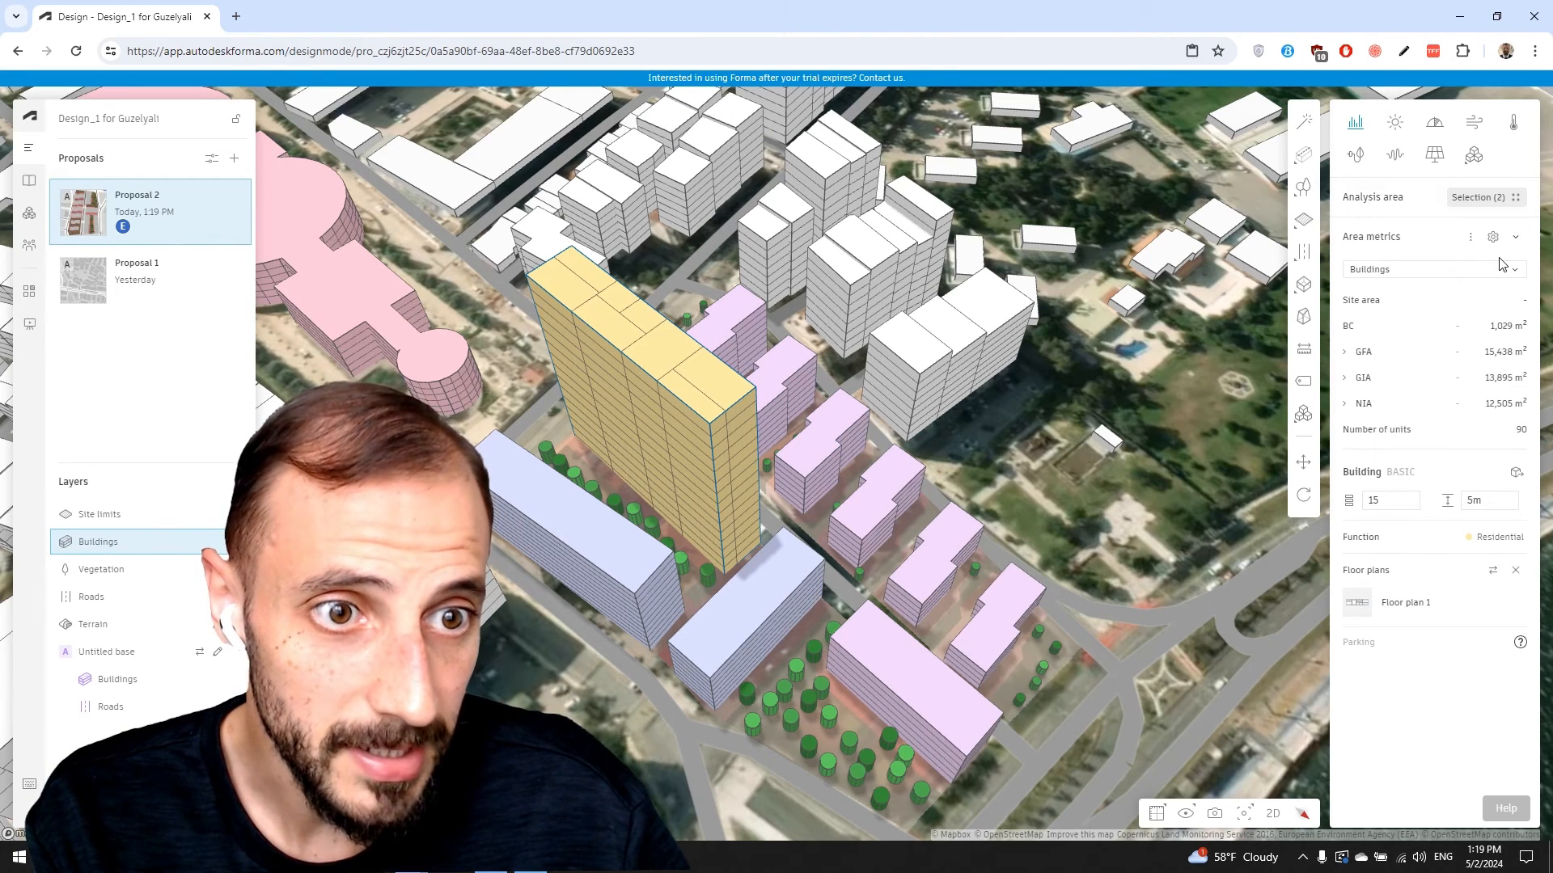
pyautogui.click(1517, 238)
pyautogui.click(1517, 238)
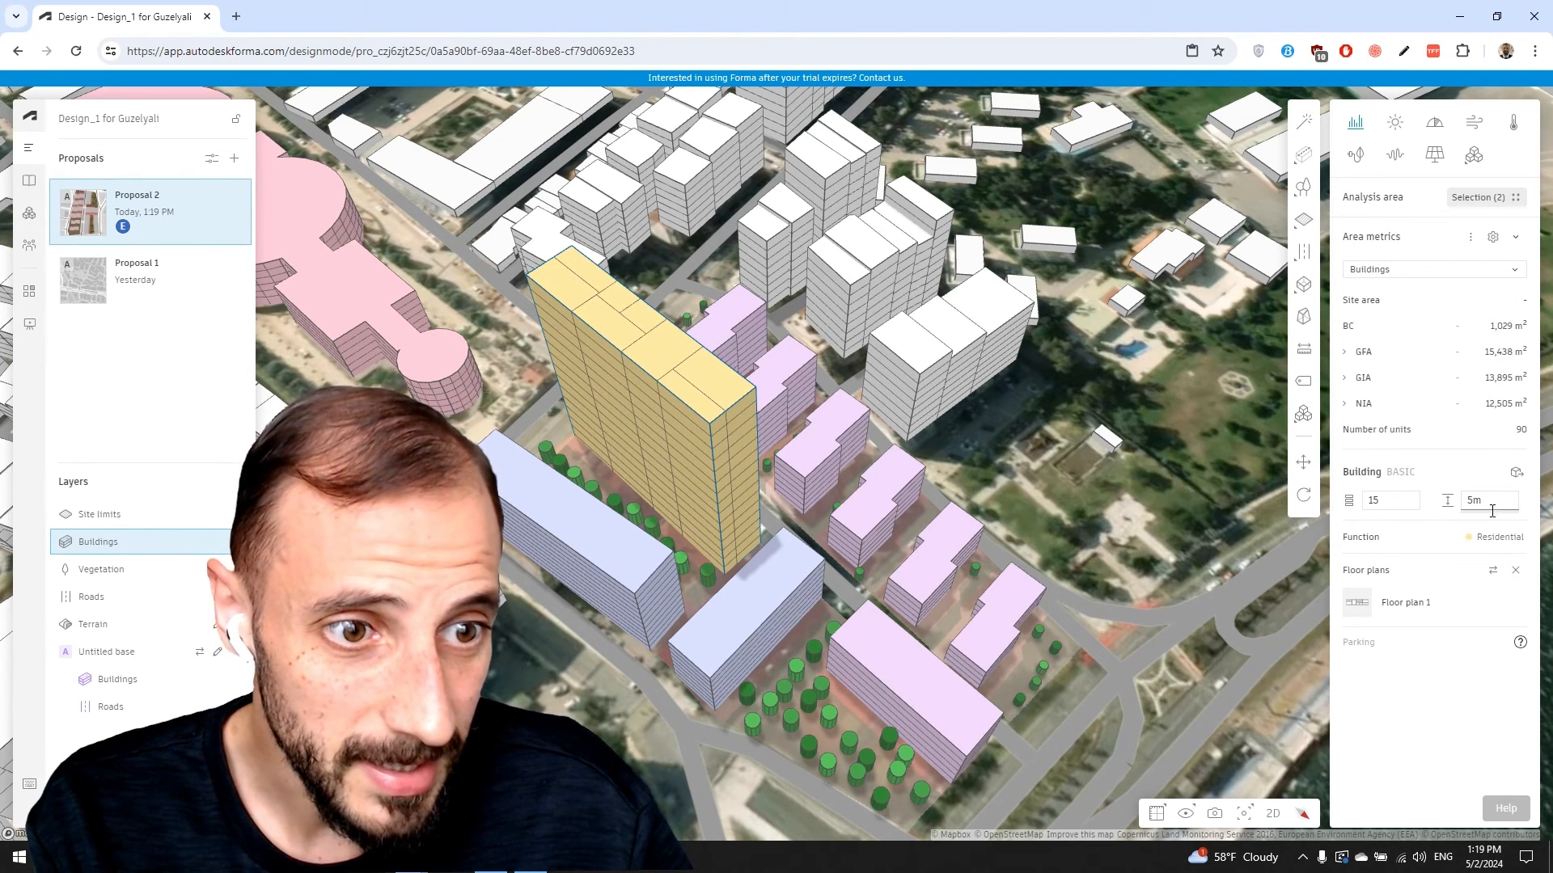
# Check the unit size ranges, 0–40 m² to over 85 m², in the Area metrics settings
pyautogui.click(1493, 237)
pyautogui.click(1179, 250)
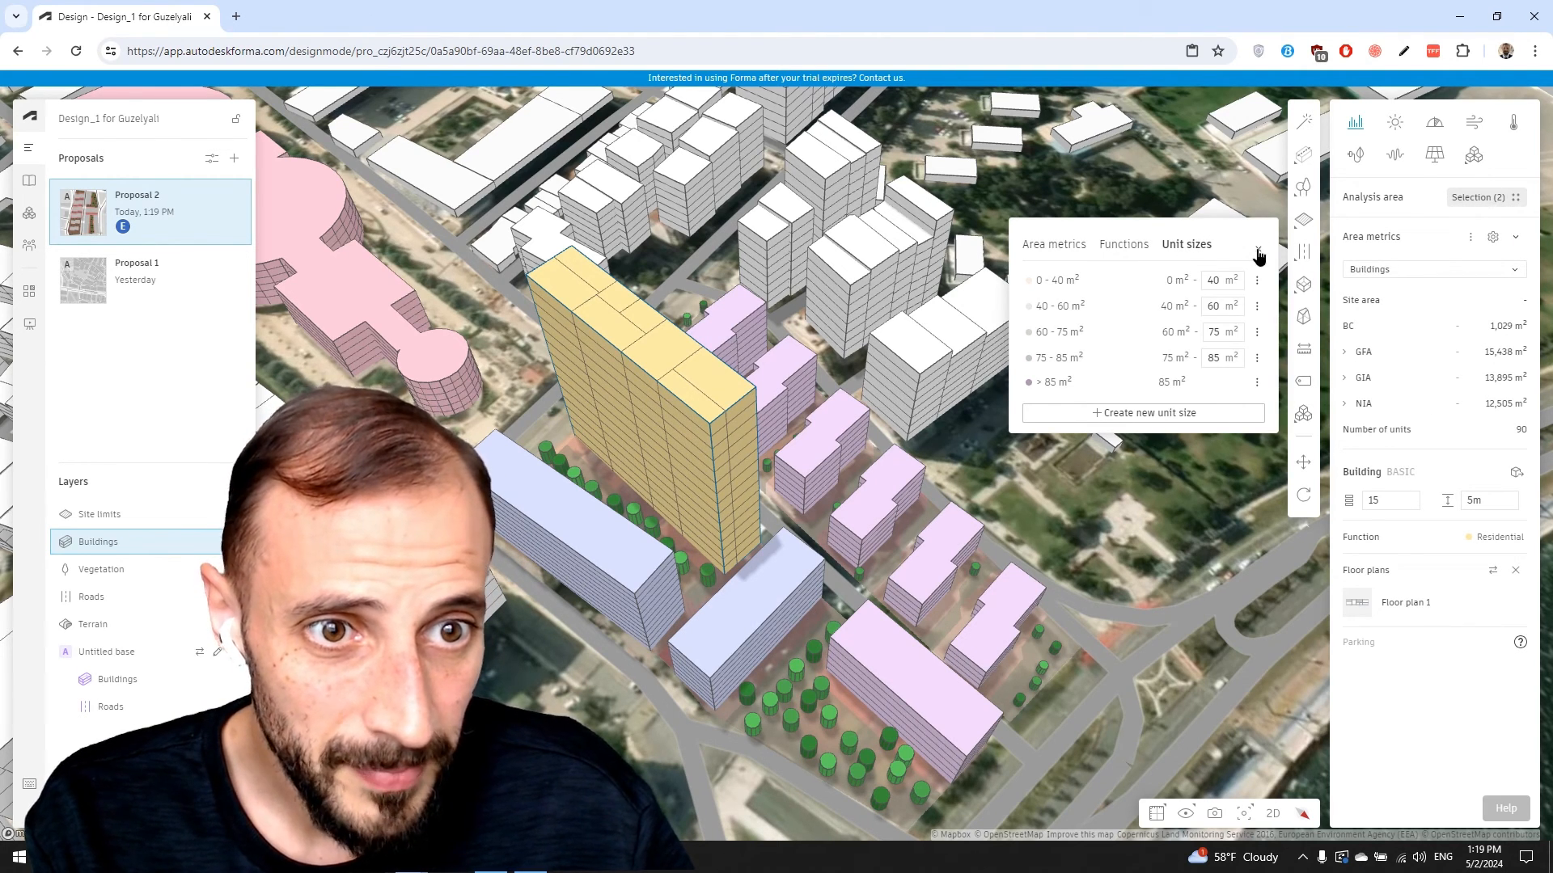
pyautogui.click(1257, 252)
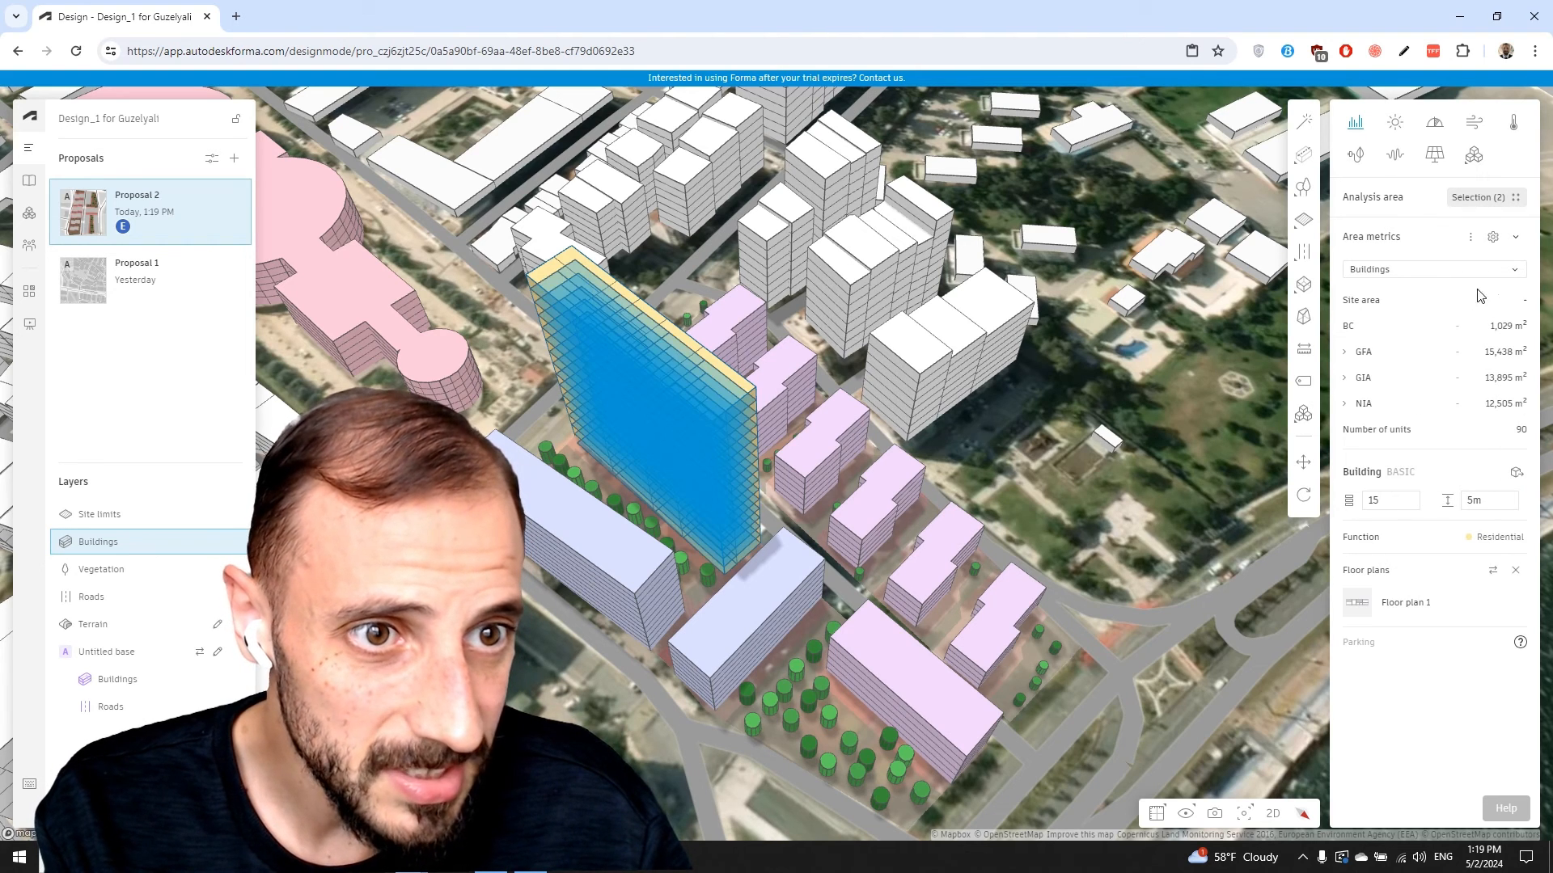
# Break Area metrics down by Units and add Core to the unit filter, counting 105 of 120
pyautogui.click(1513, 267)
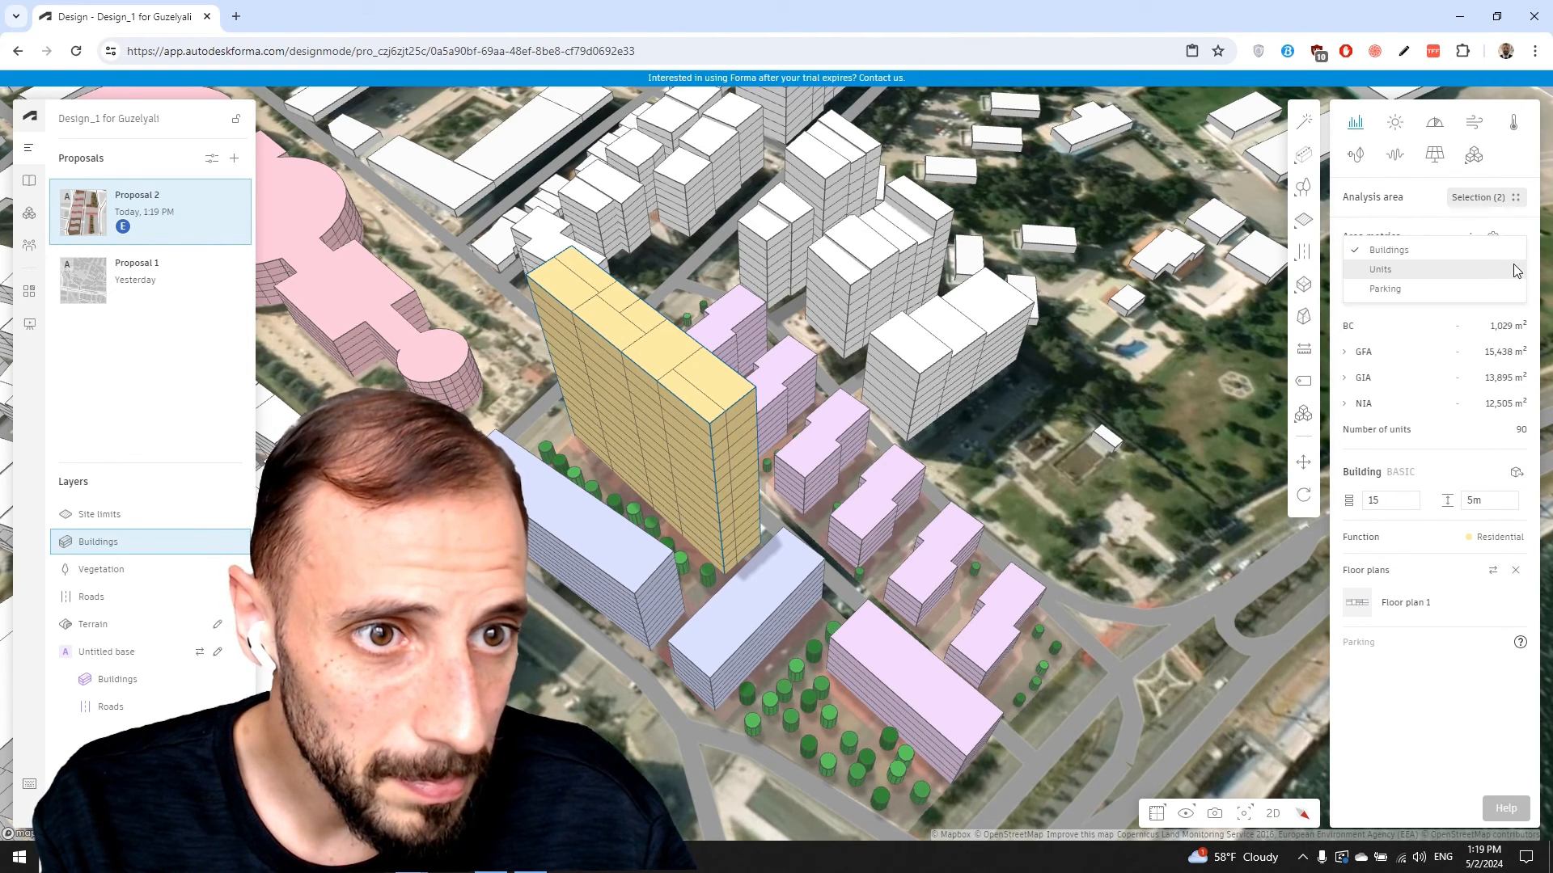
pyautogui.click(1390, 272)
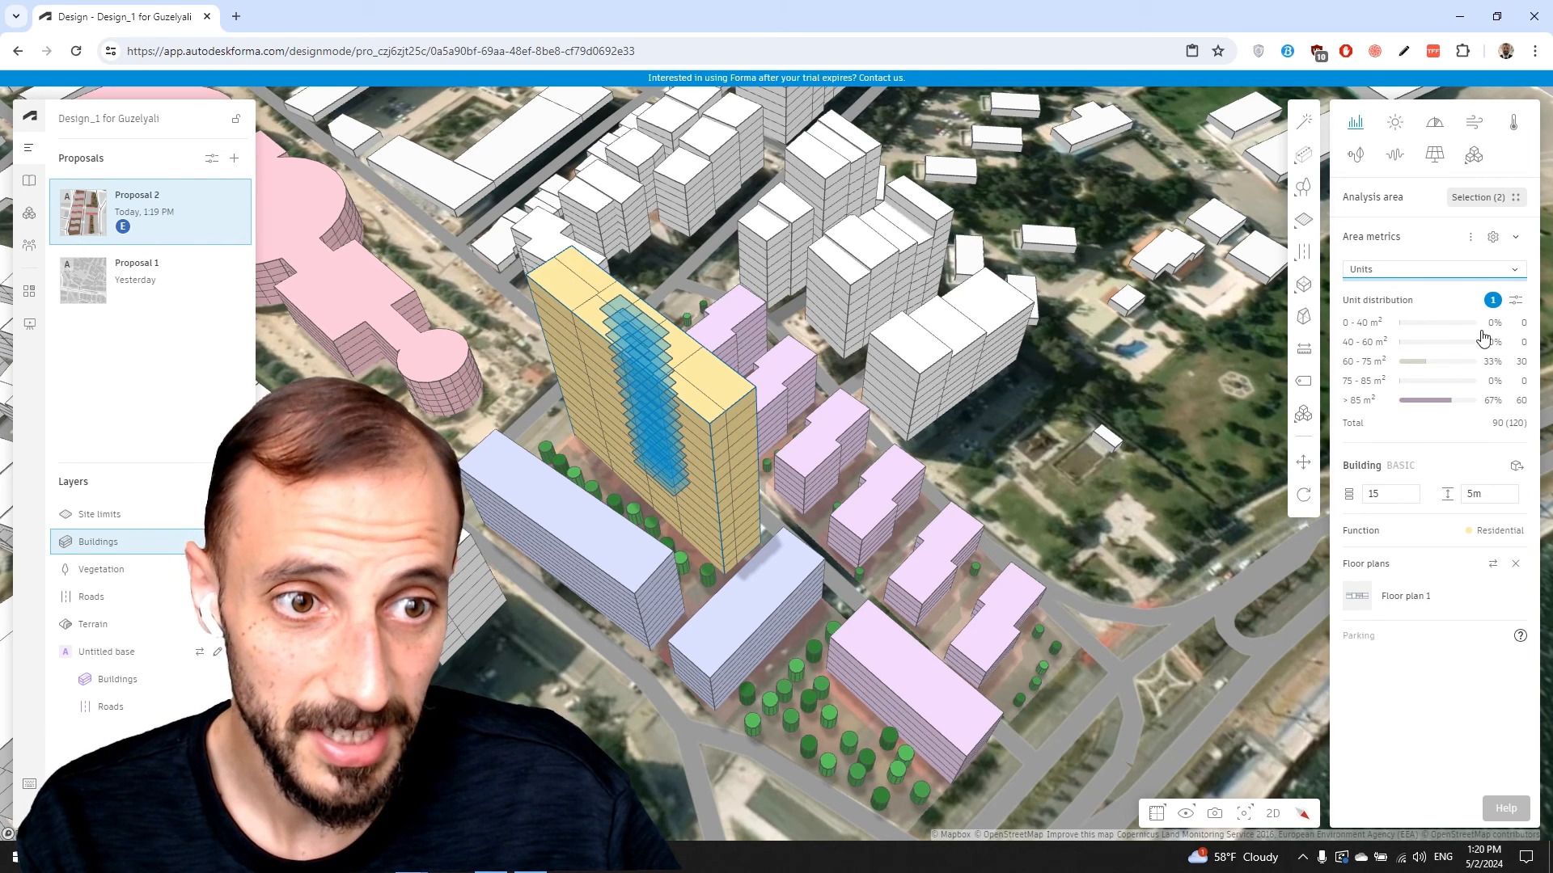
pyautogui.click(1518, 301)
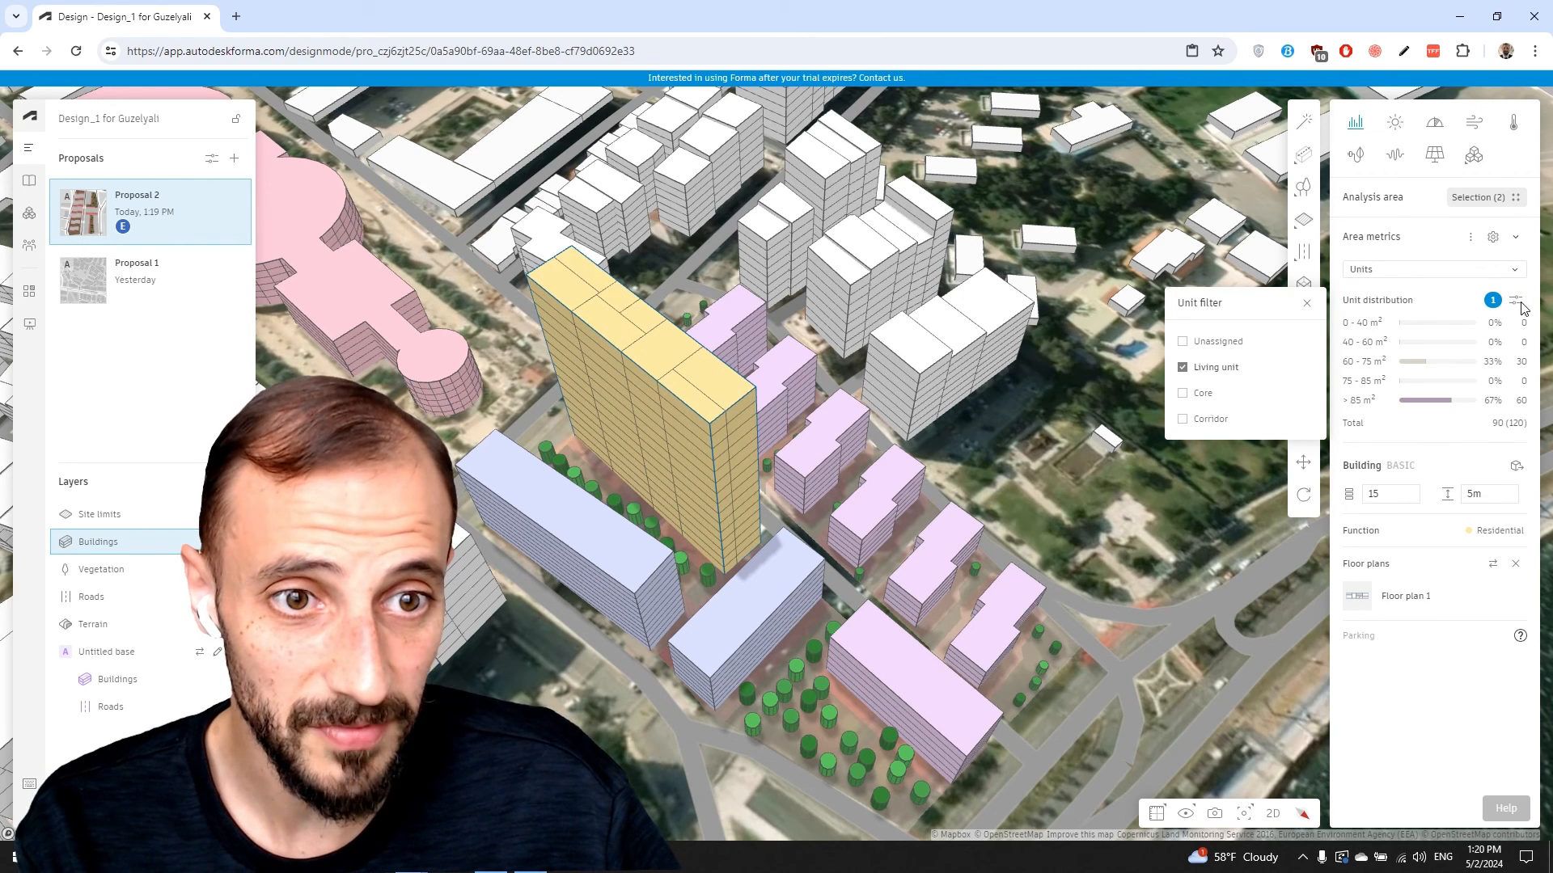
pyautogui.click(1194, 402)
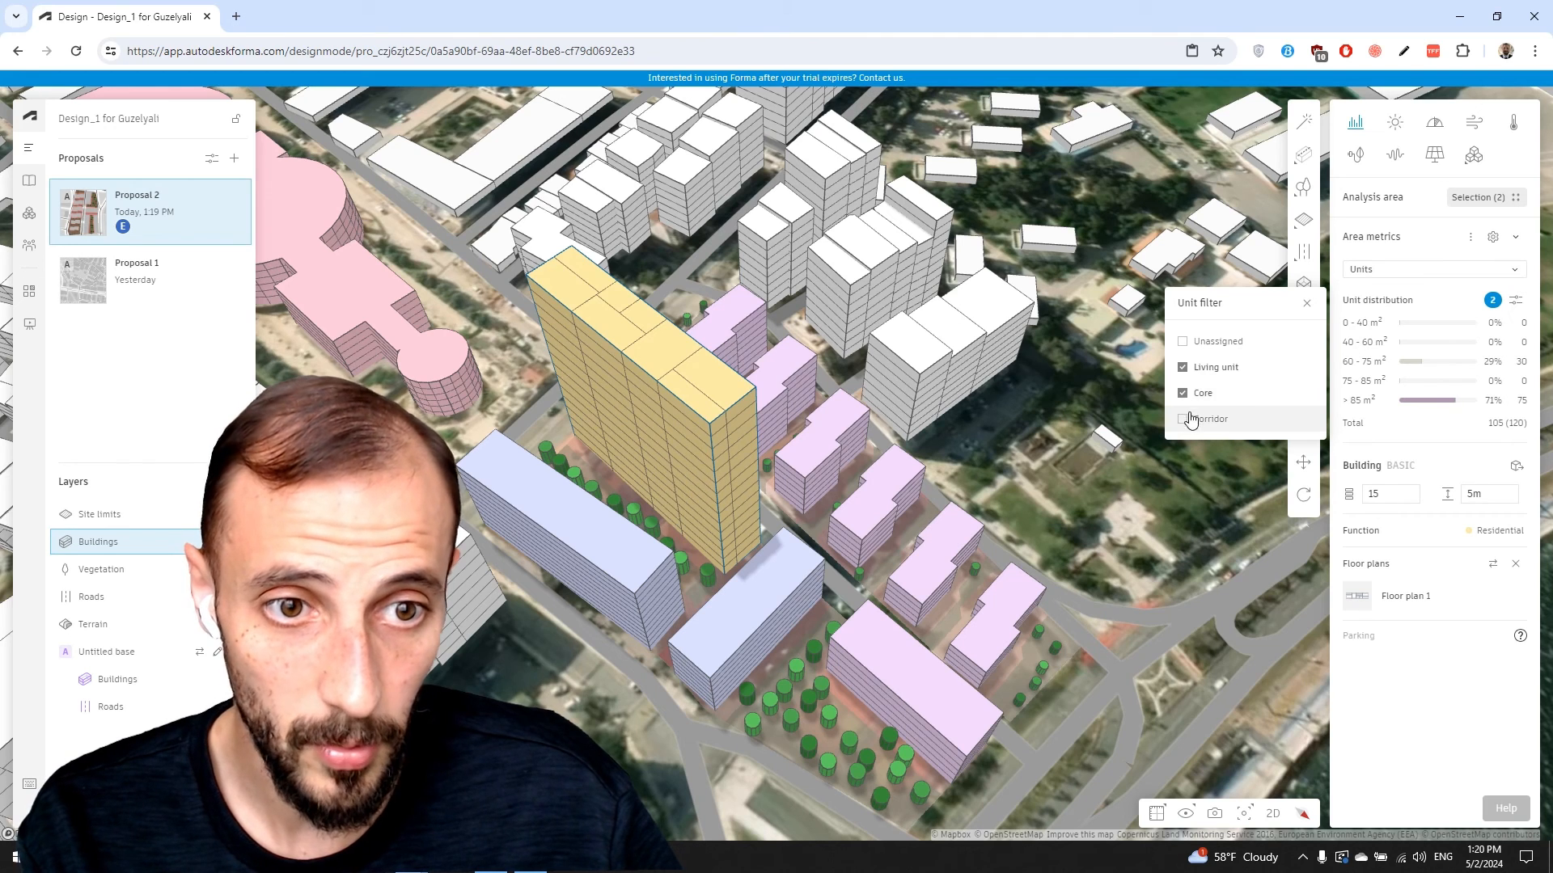
pyautogui.click(1310, 304)
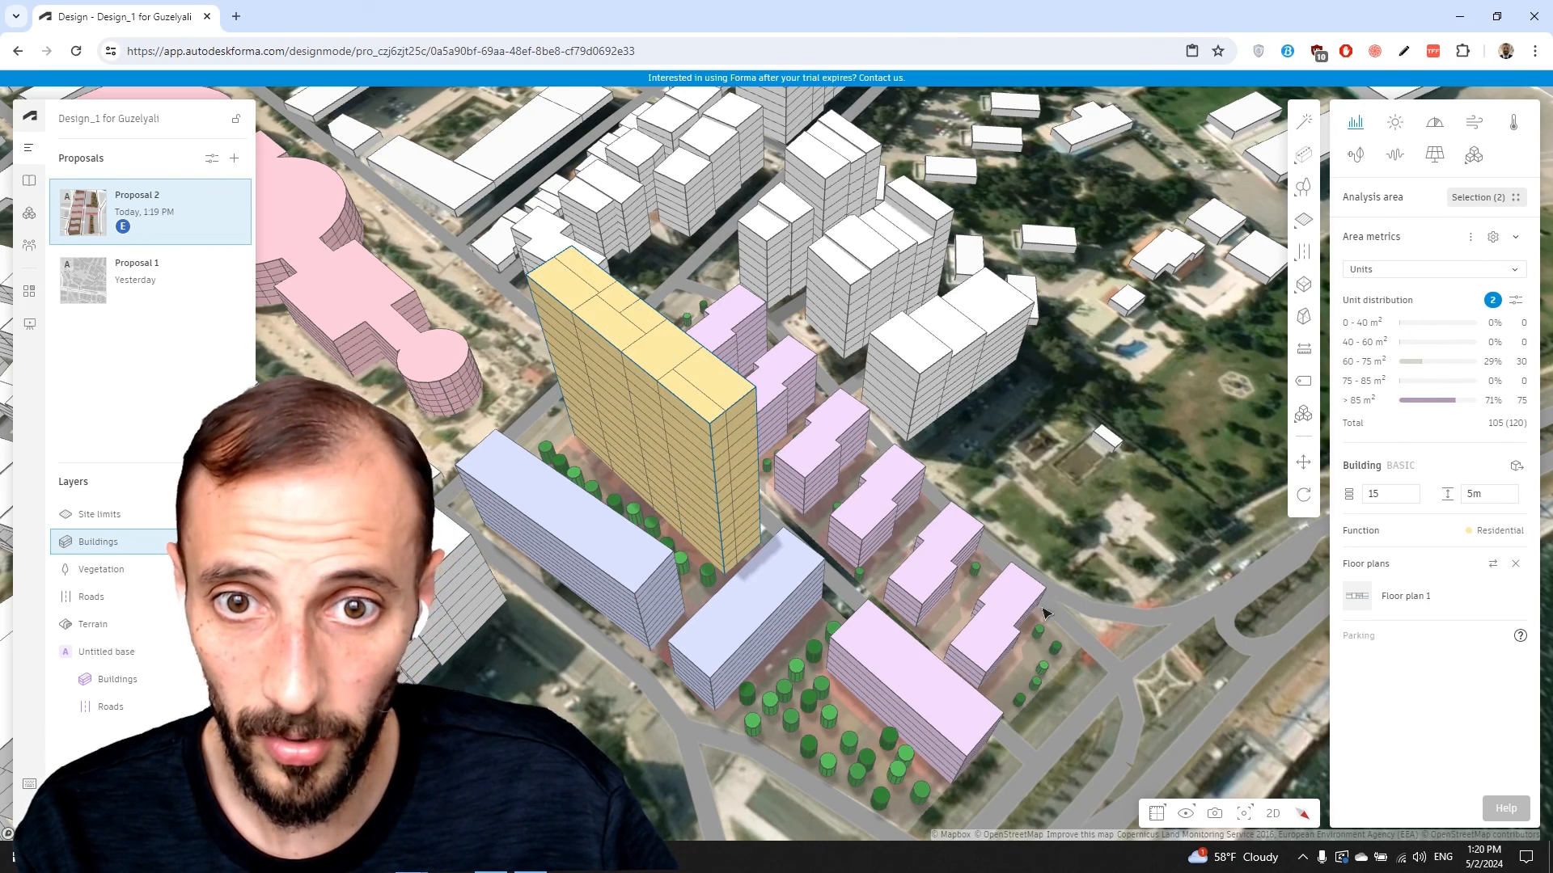
pyautogui.moveTo(909, 553); pyautogui.dragTo(873, 499, button='right')
pyautogui.moveTo(882, 501); pyautogui.dragTo(822, 491)
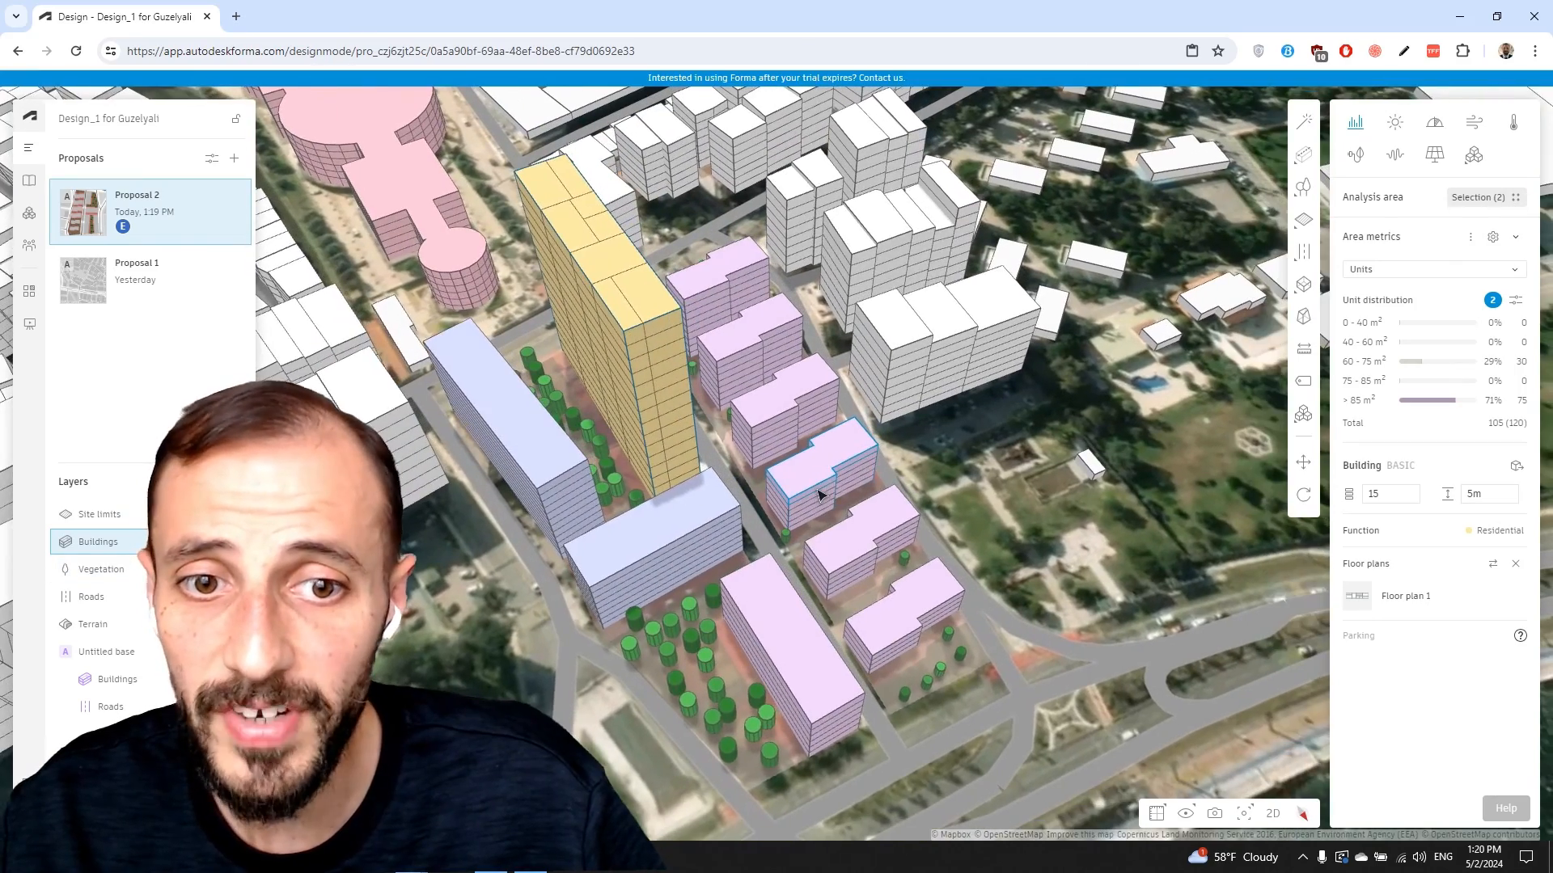
pyautogui.moveTo(822, 491); pyautogui.dragTo(844, 531, button='right')
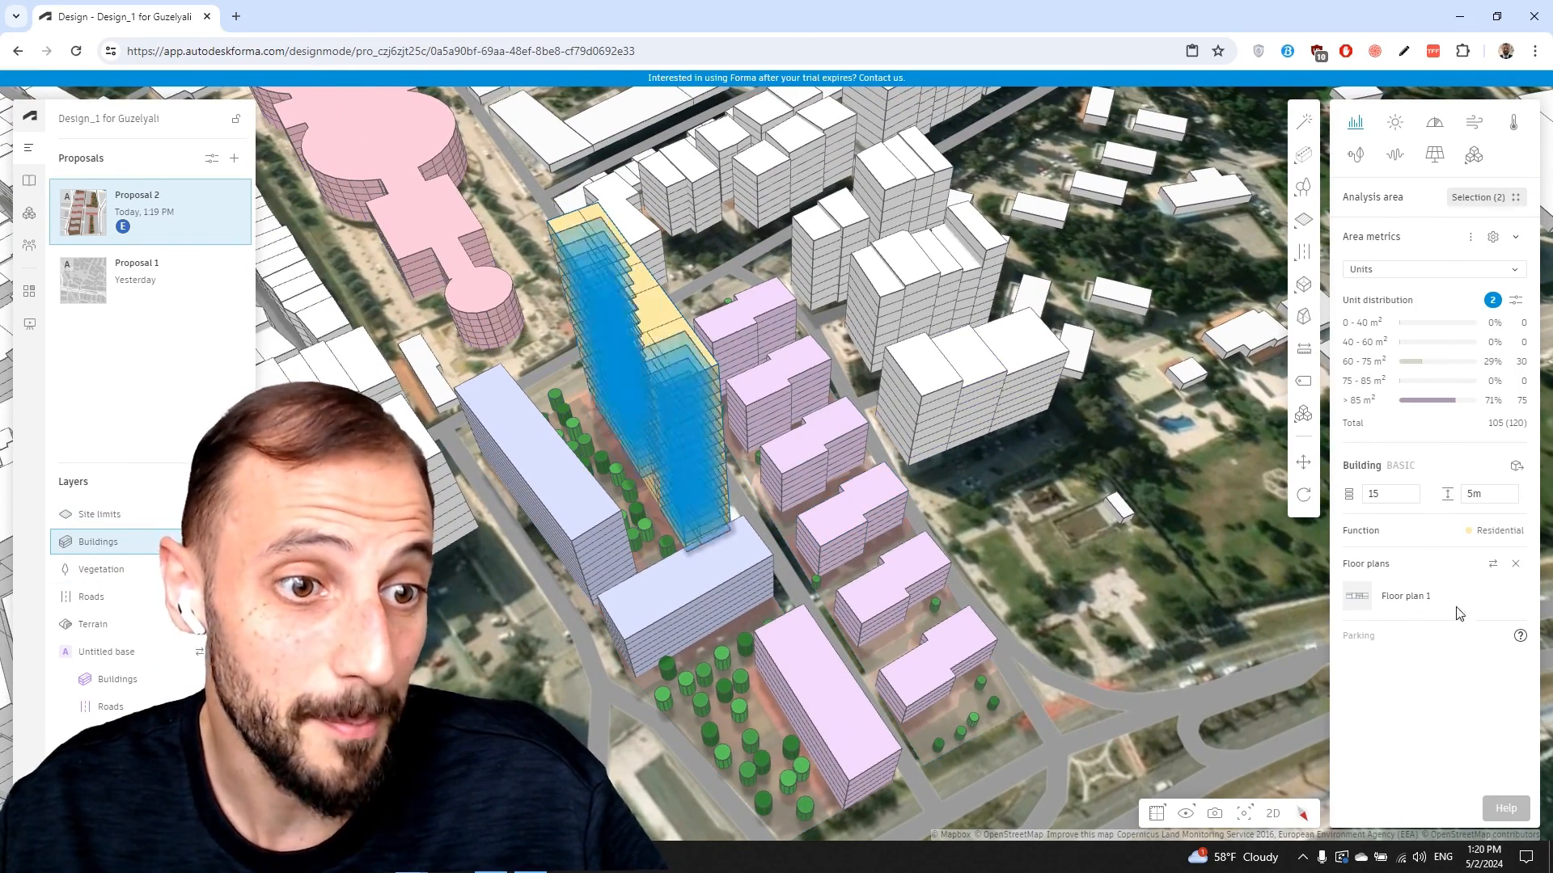
pyautogui.moveTo(898, 469); pyautogui.dragTo(865, 376)
pyautogui.moveTo(866, 376)
pyautogui.mouseDown(button='right')
pyautogui.moveTo(860, 414)
pyautogui.moveTo(858, 380)
pyautogui.mouseUp(button='right')
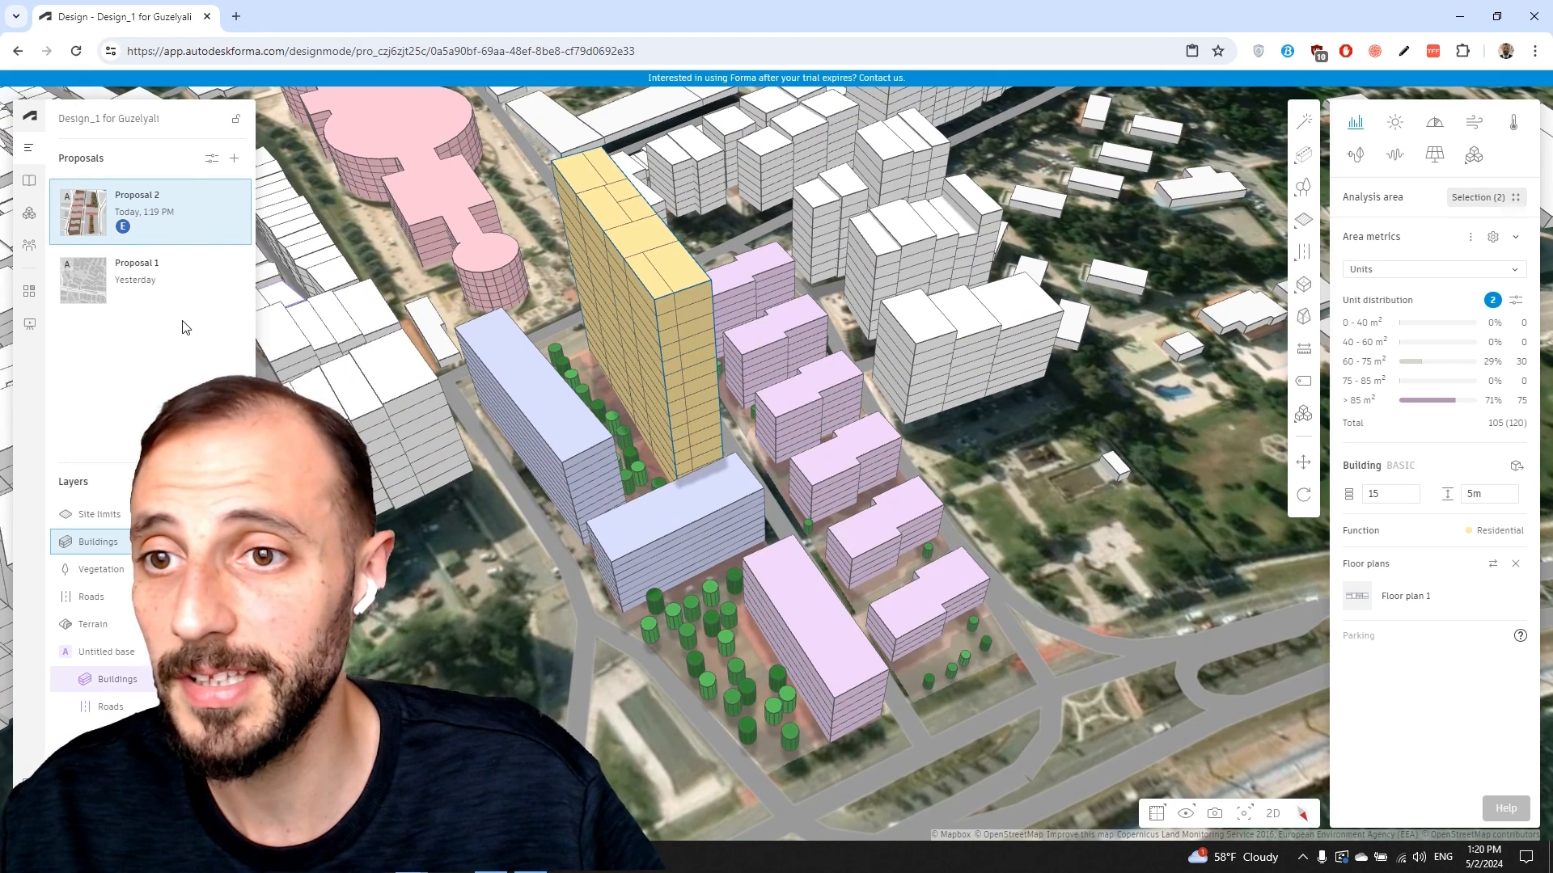